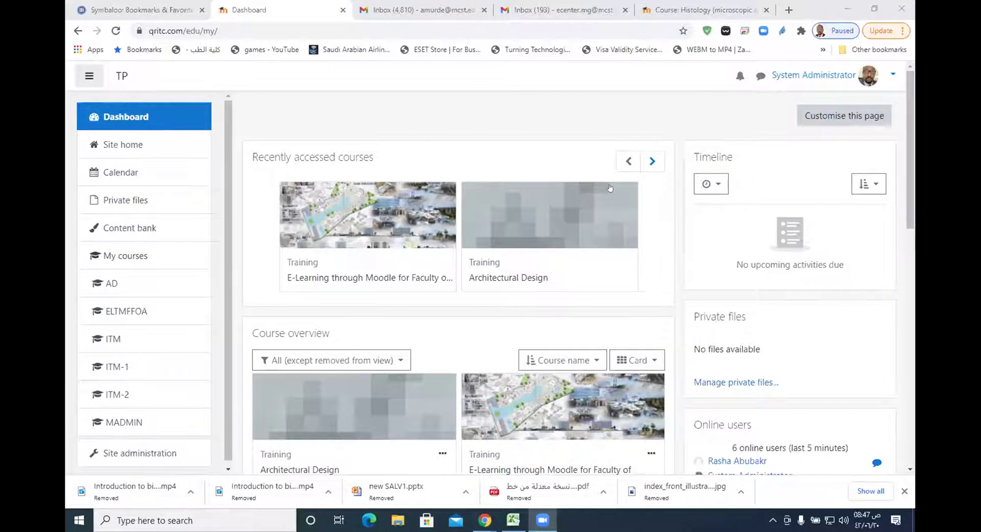
scroll(575, 237, down, 2)
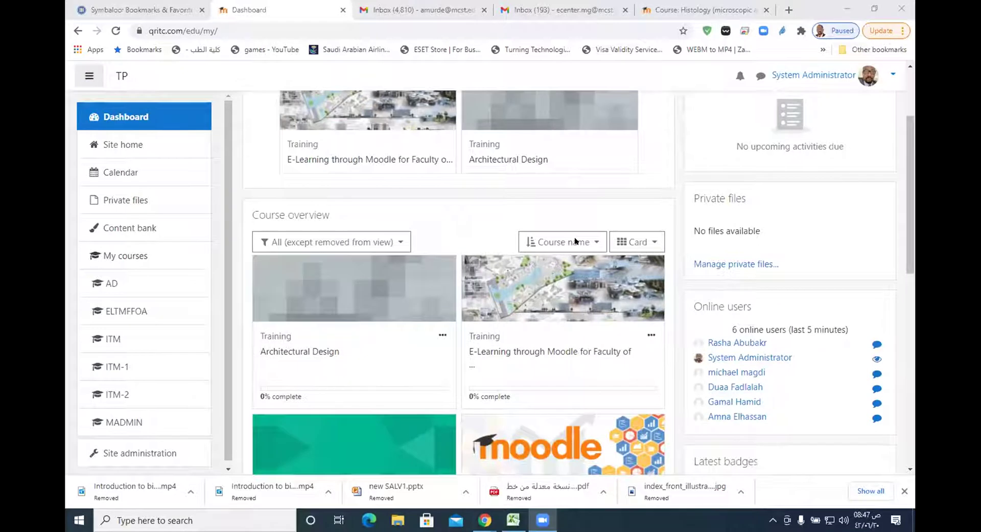
scroll(574, 241, up, 2)
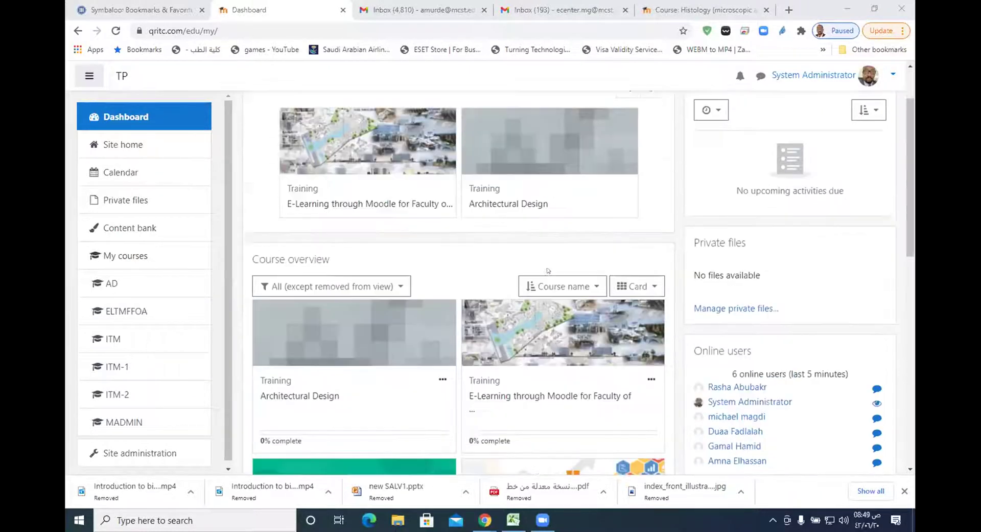
scroll(549, 269, down, 3)
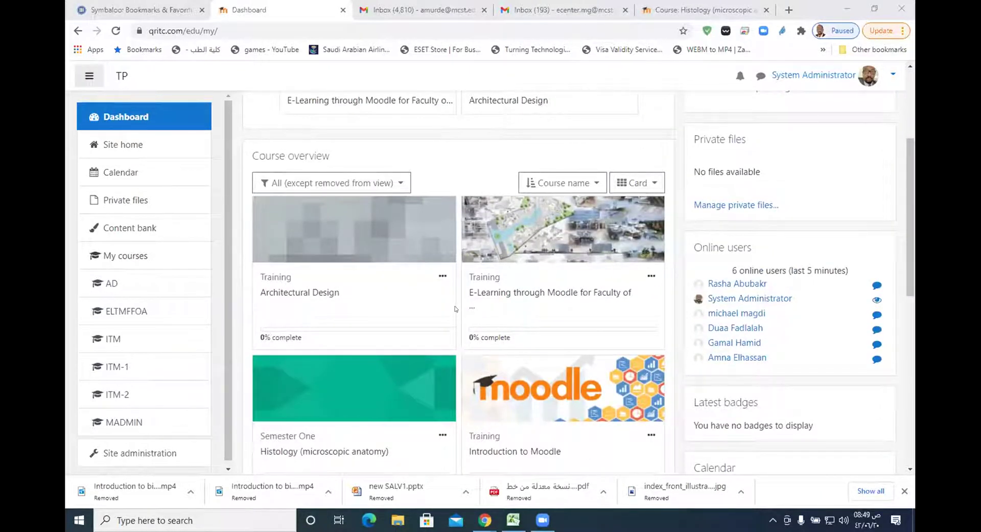
scroll(460, 305, up, 3)
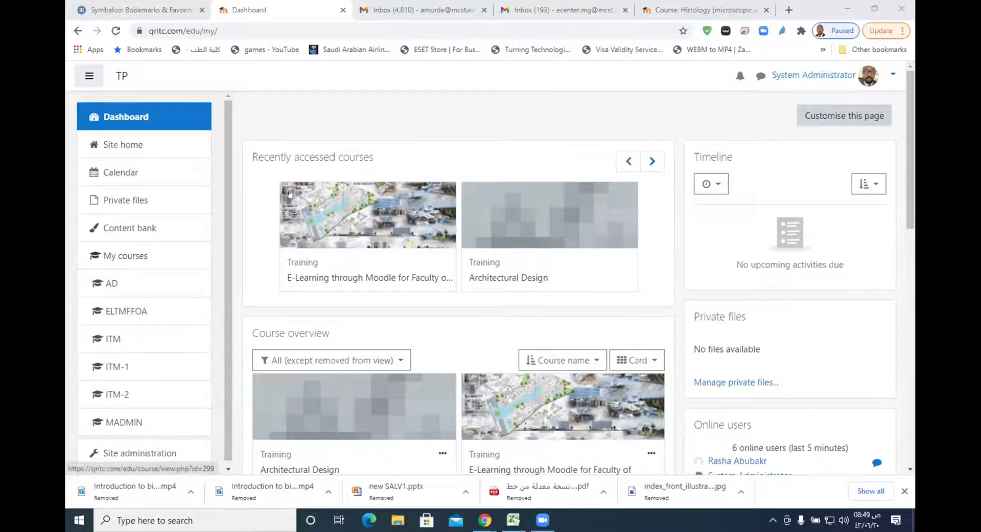
scroll(173, 297, down, 1)
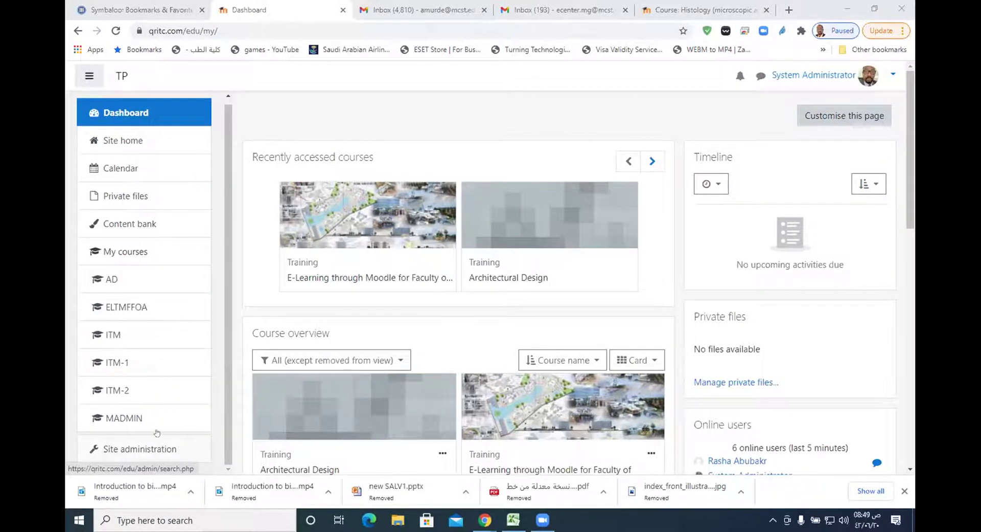
From the site home, open the Demonstration Course in the Training category and go to its participants.
click(143, 143)
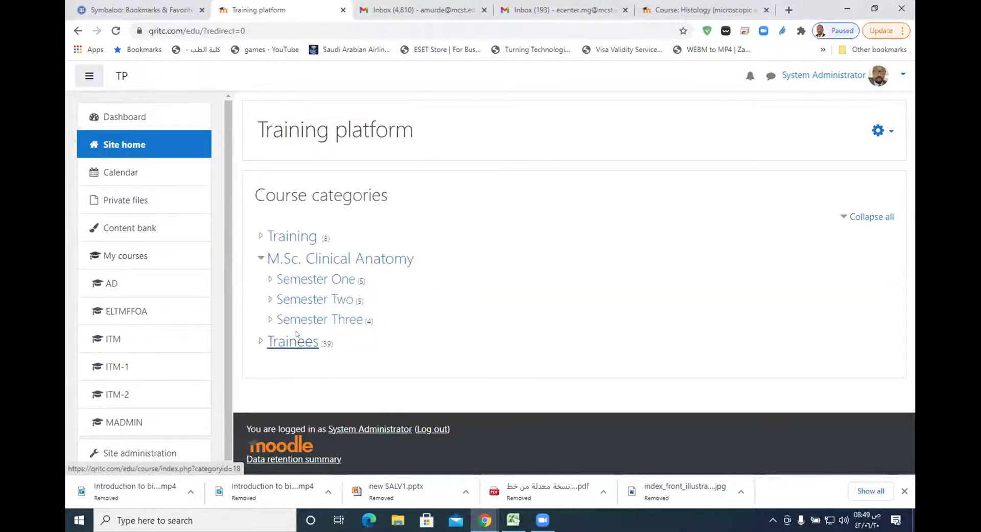
click(286, 235)
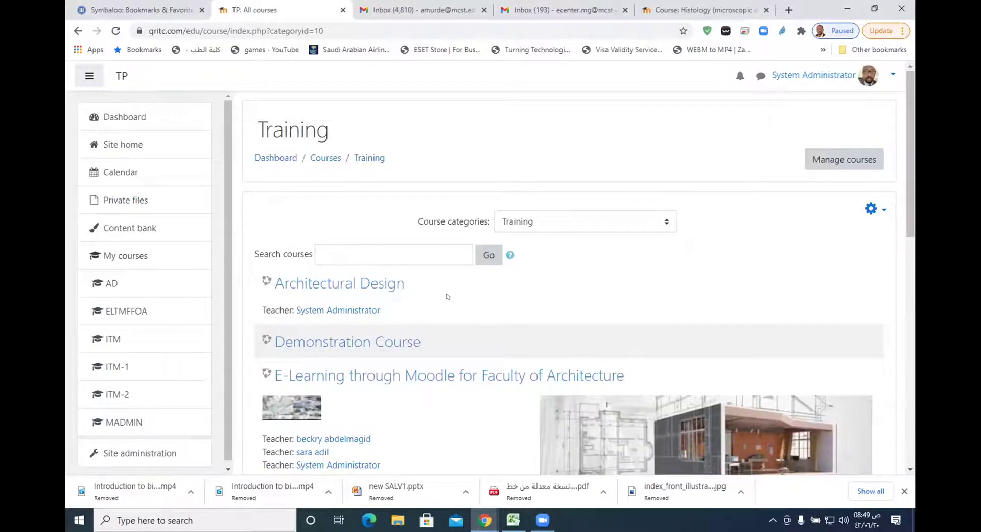
scroll(429, 298, down, 1)
click(380, 288)
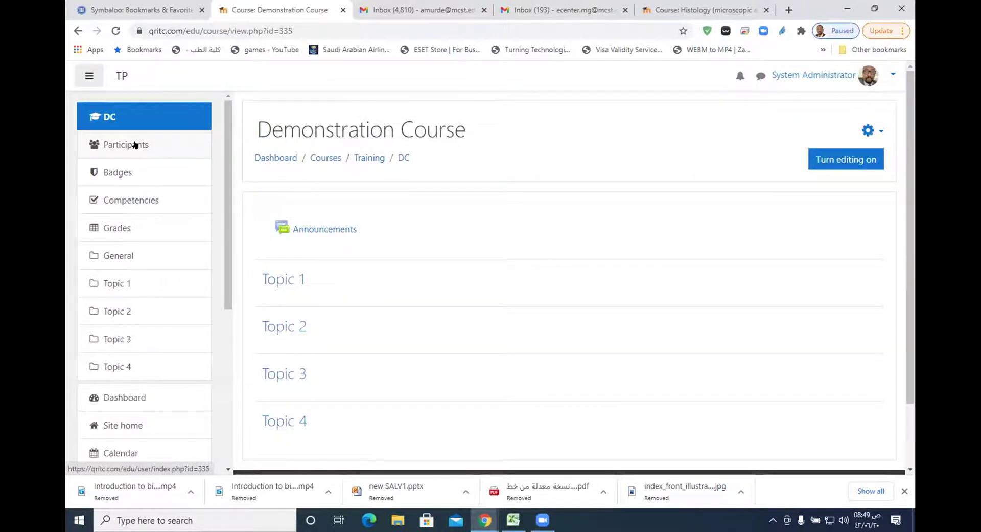
click(136, 146)
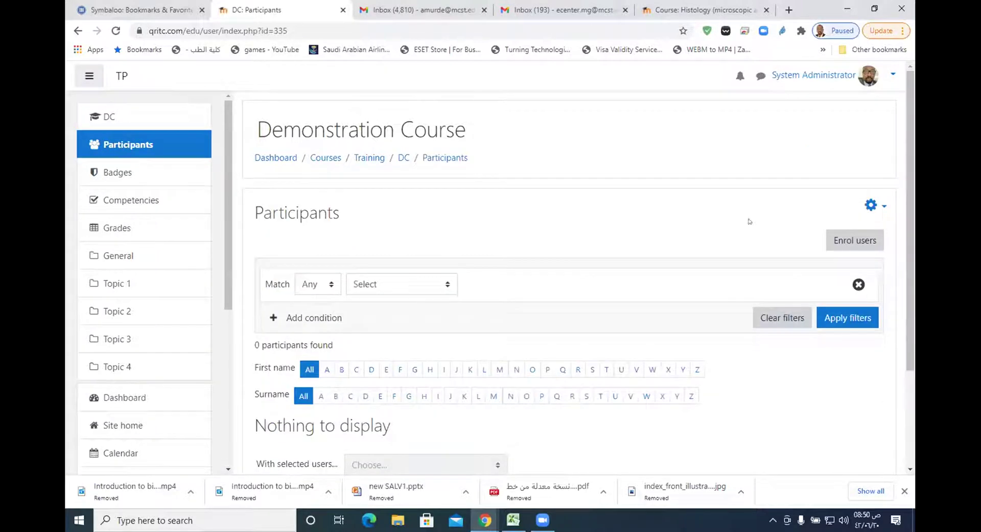
Enrol the System Administrator account in the Demonstration Course with the Teacher role, searching users for "ad".
click(853, 240)
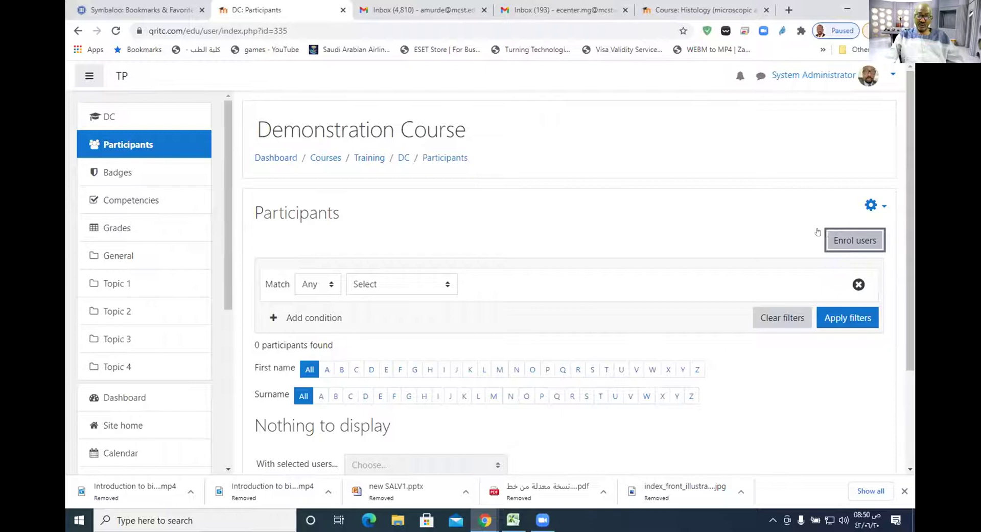
click(484, 217)
click(450, 247)
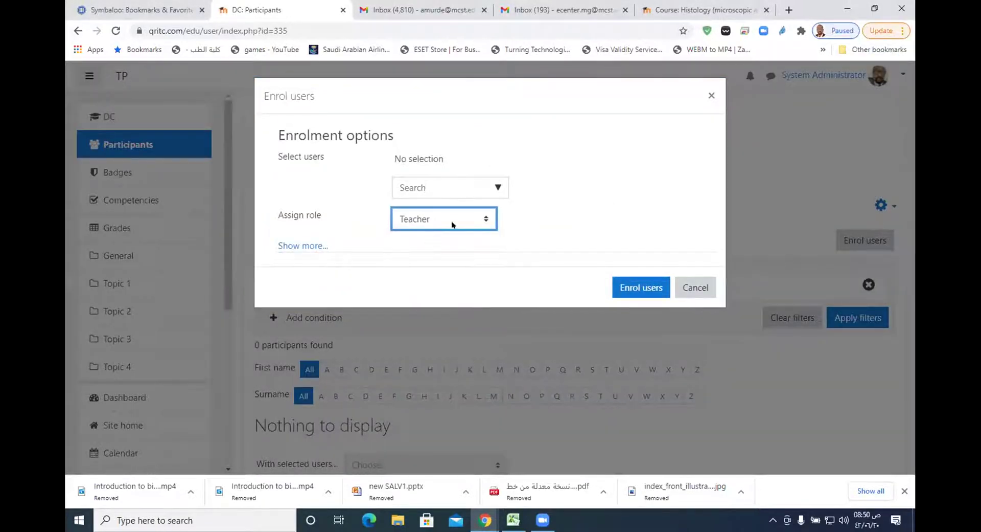
click(496, 185)
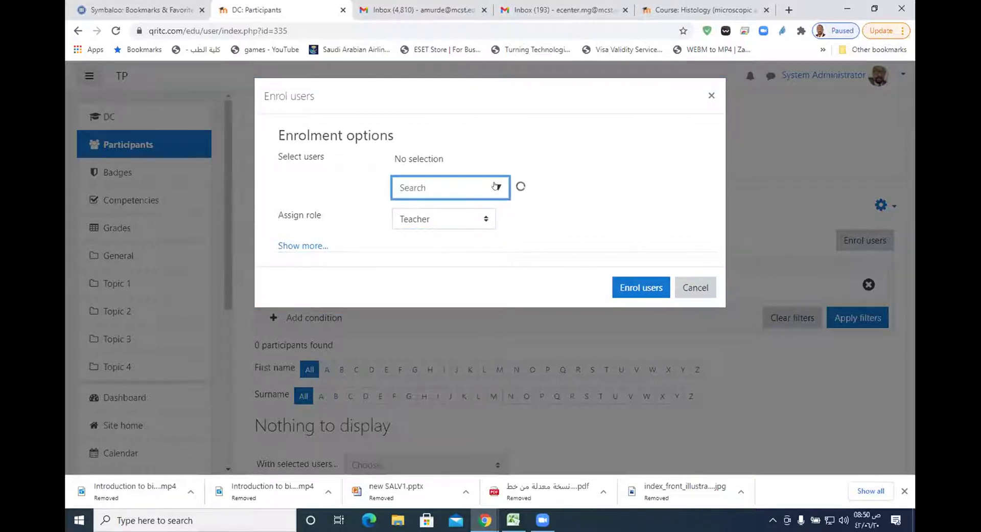
text(ad)
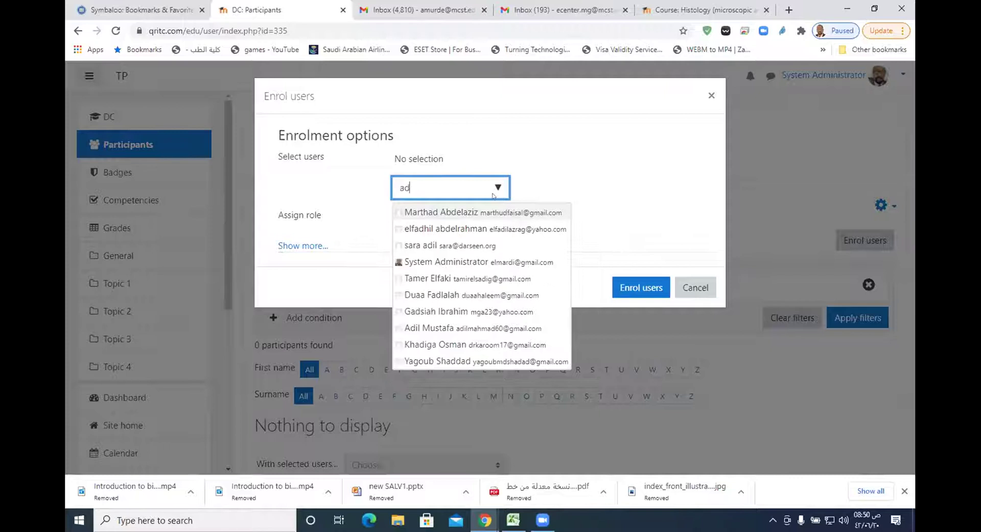
click(457, 261)
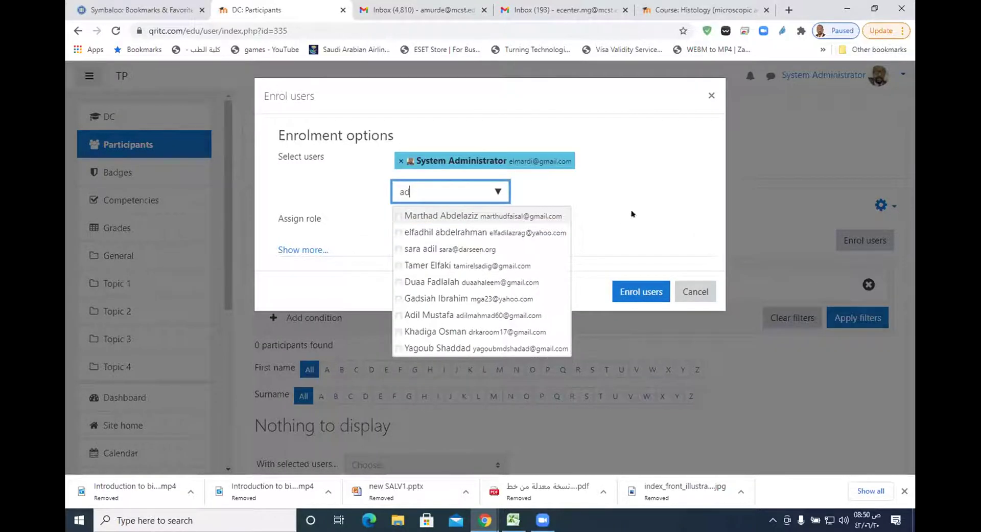
click(627, 292)
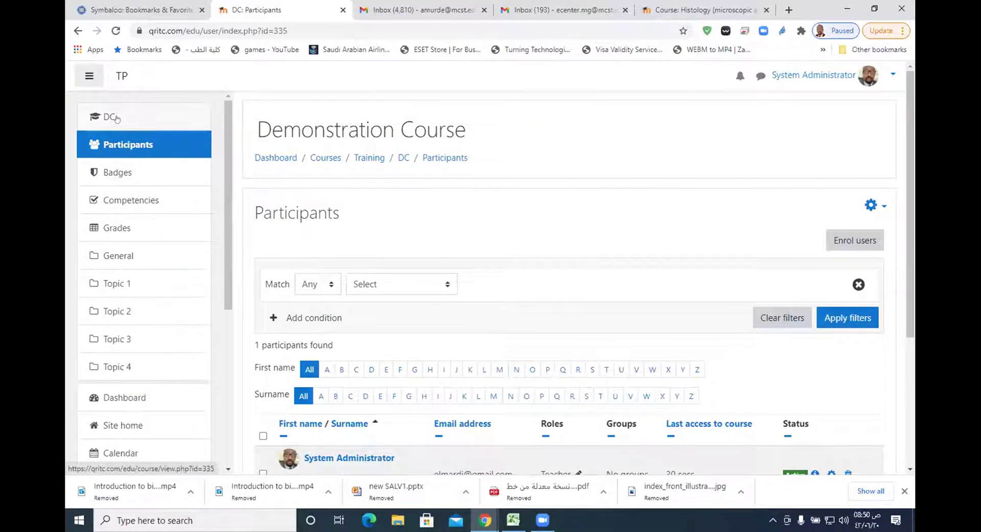
Return from the Demonstration Course participants page to the dashboard.
scroll(164, 312, down, 1)
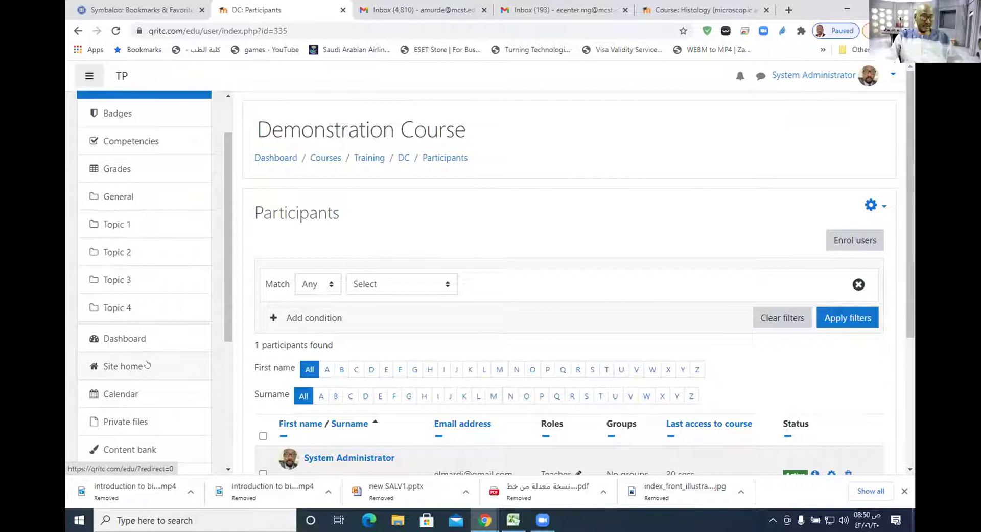
click(892, 75)
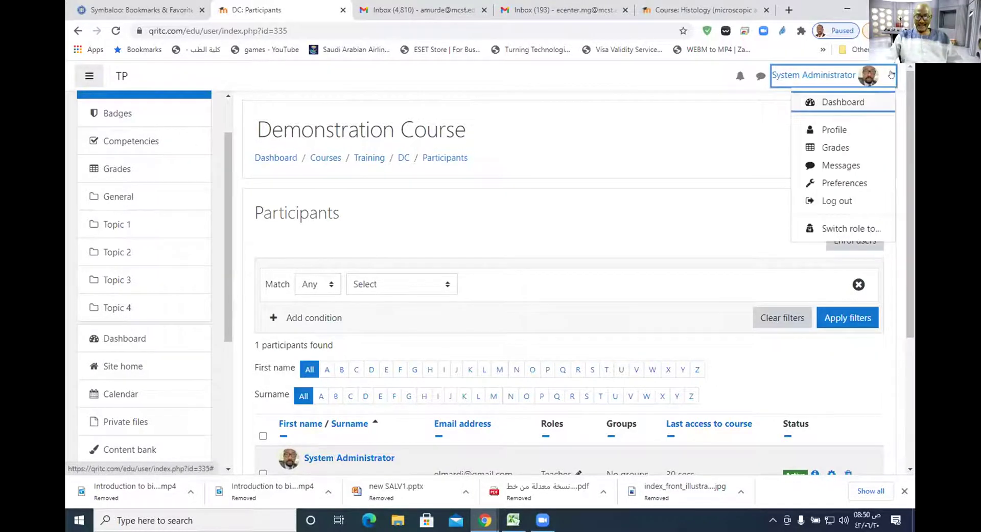
click(843, 102)
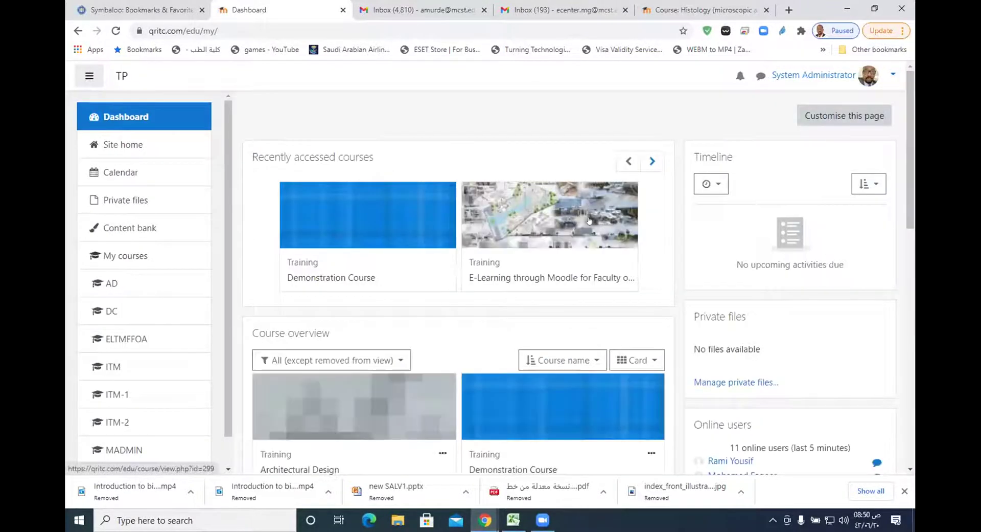
Examine the dashboard's recently accessed courses, the full course overview and the side blocks.
scroll(530, 196, down, 3)
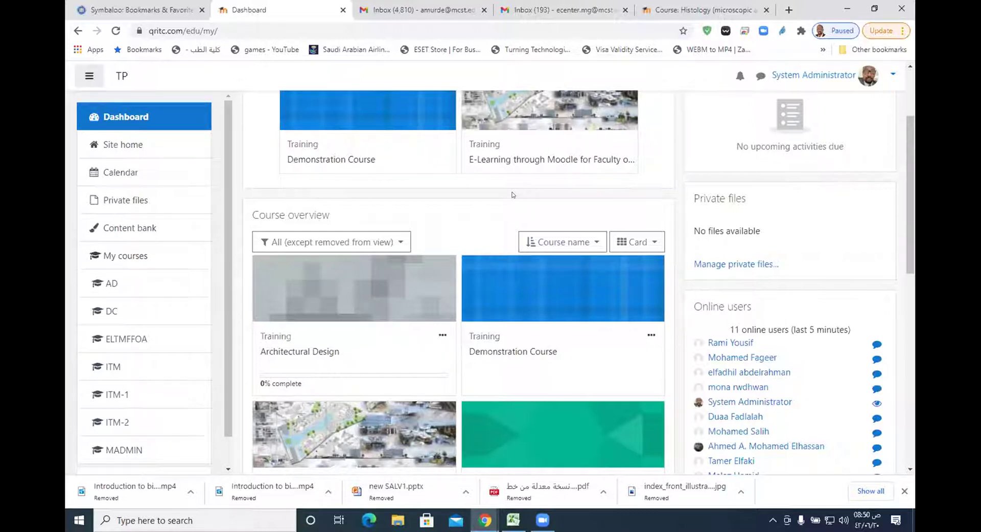
scroll(485, 282, up, 3)
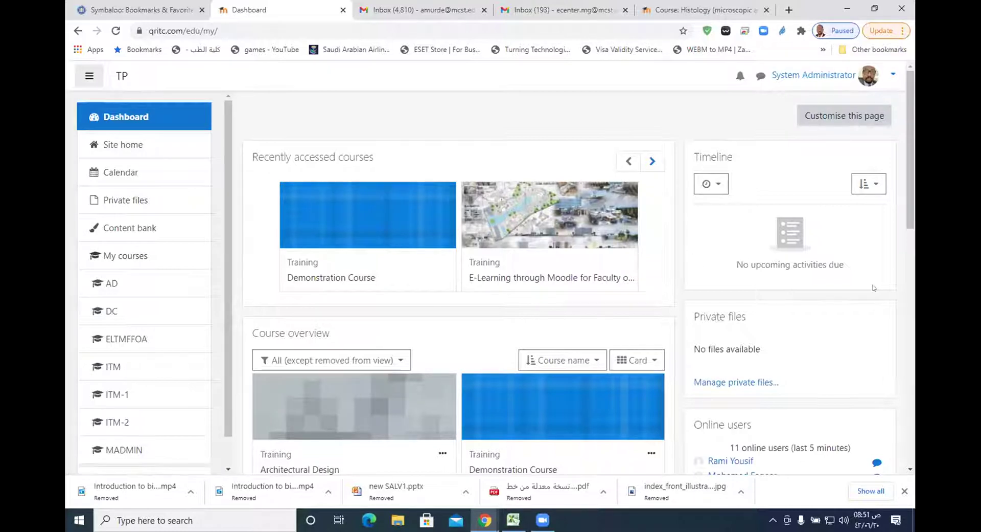
mouse_move(908, 177)
mouse_down()
mouse_move(907, 248)
mouse_move(902, 166)
mouse_up()
scroll(902, 166, down, 2)
scroll(380, 111, up, 2)
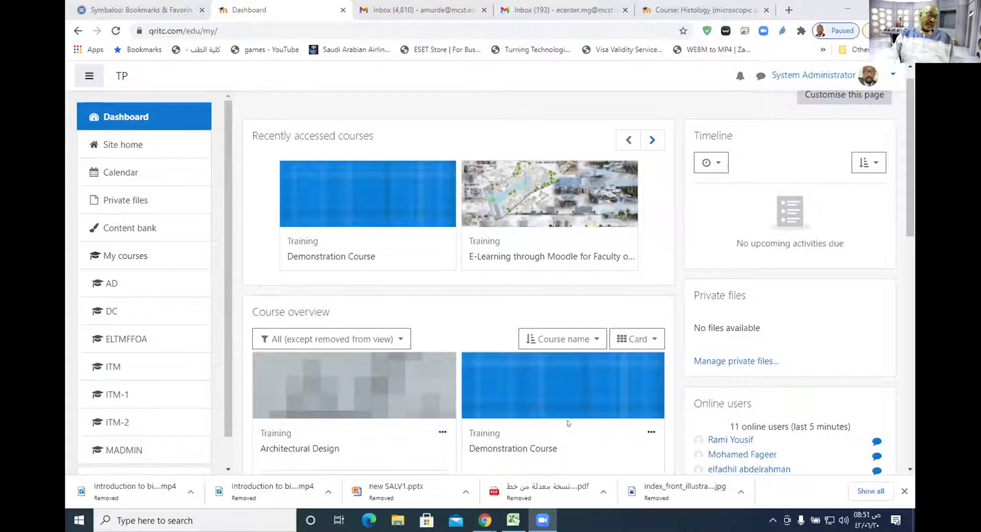
scroll(536, 358, down, 1)
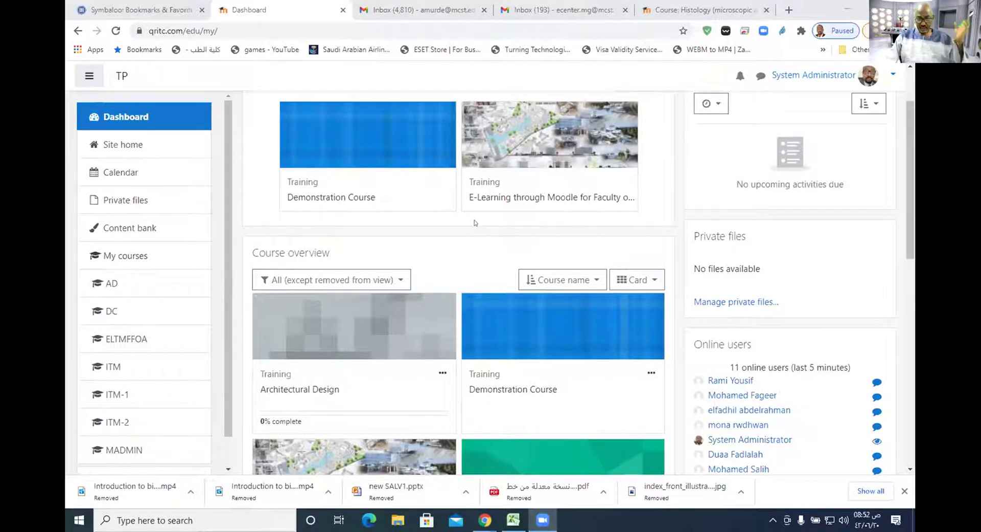
scroll(486, 240, up, 2)
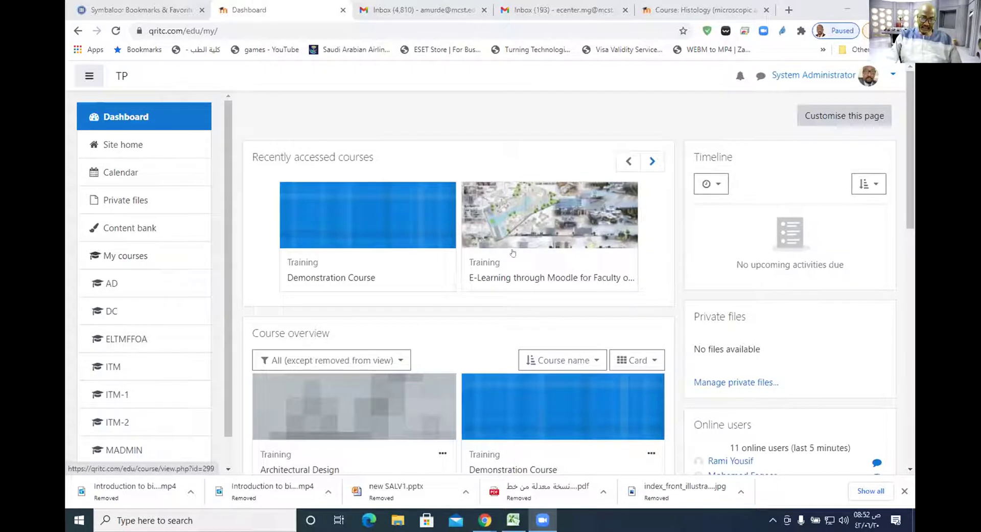
scroll(514, 253, down, 10)
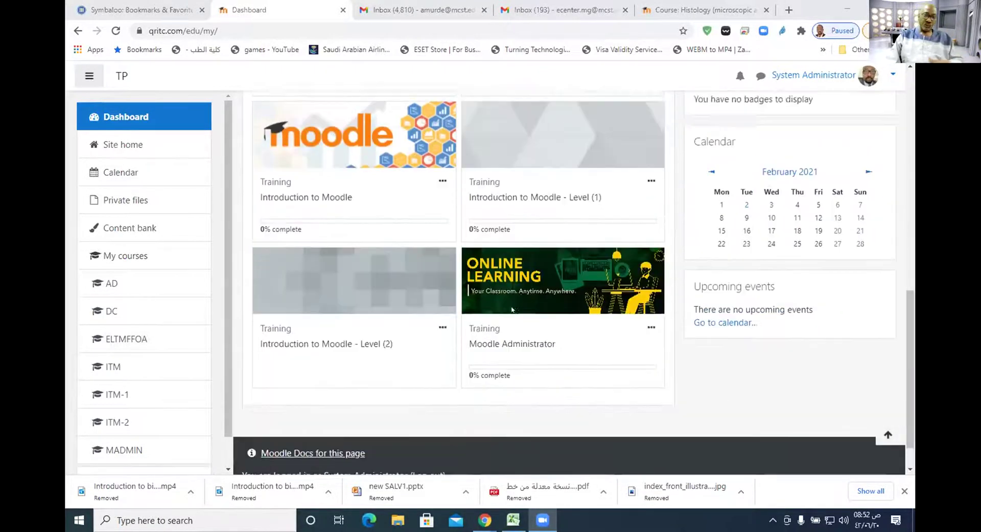
scroll(511, 309, up, 10)
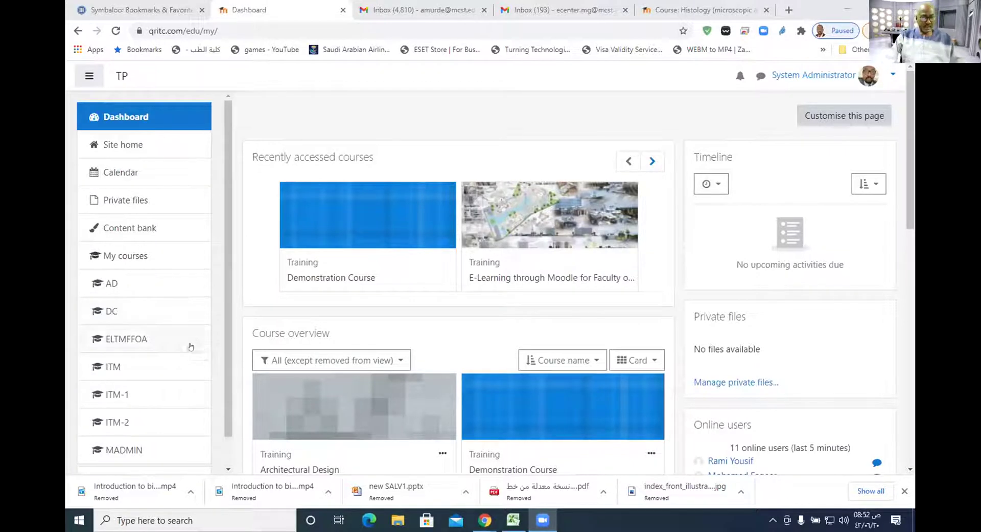
Open Site administration and look over its general settings categories.
scroll(184, 350, down, 1)
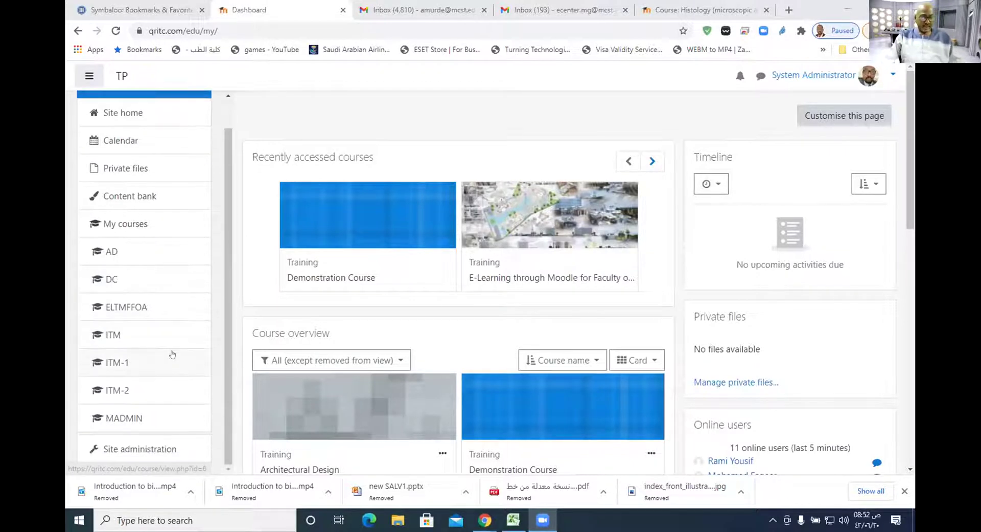
click(138, 450)
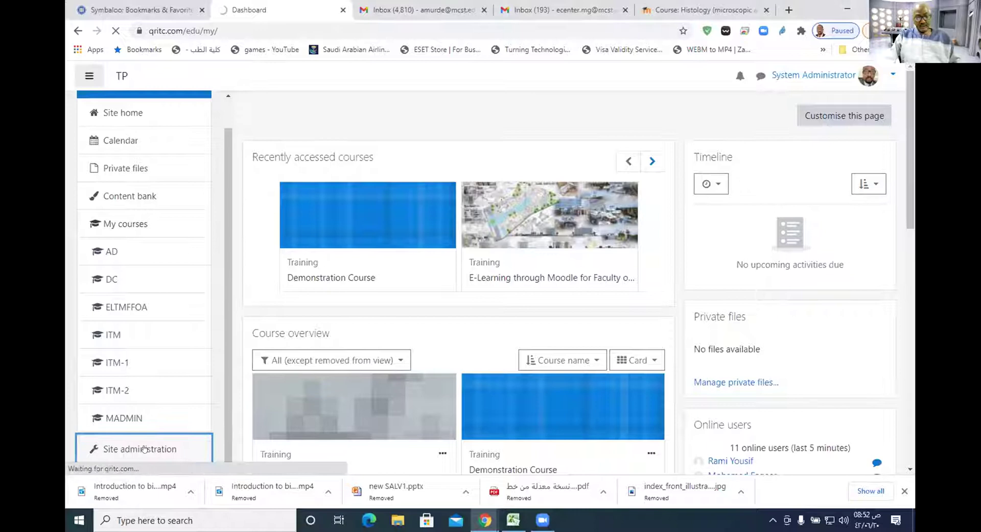
scroll(397, 344, down, 4)
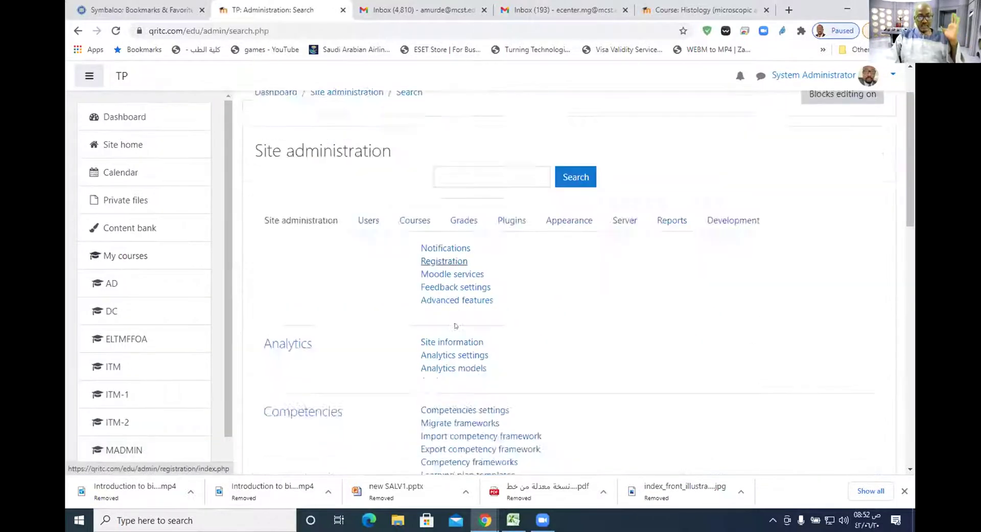
scroll(513, 223, up, 3)
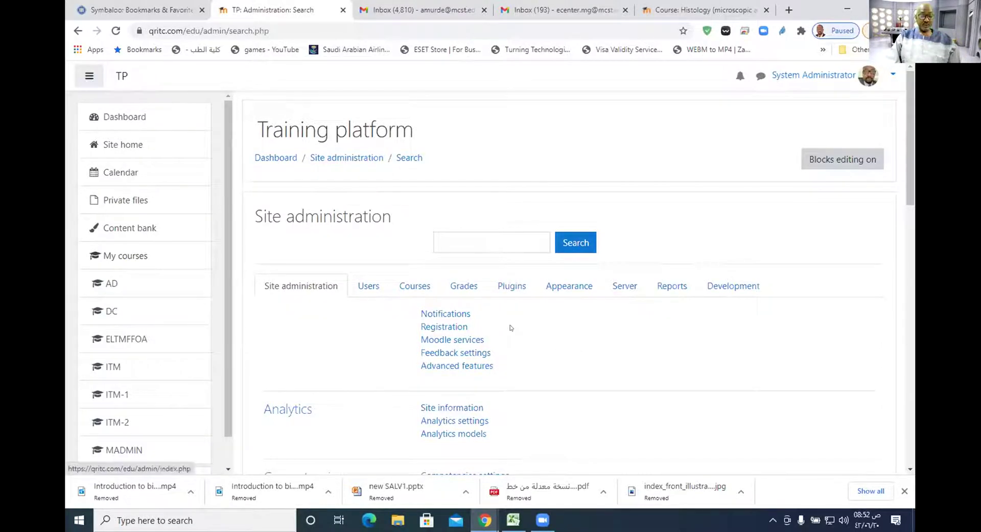
scroll(510, 329, down, 2)
scroll(510, 327, up, 1)
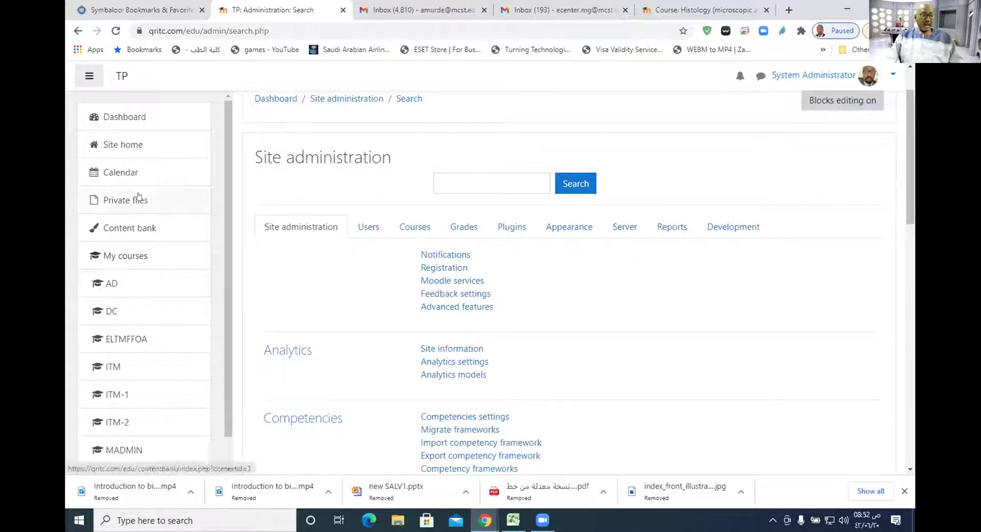
From the site home, open the Trainees category and visit the trainee-39 course, ending in the trainee-37 course.
click(135, 145)
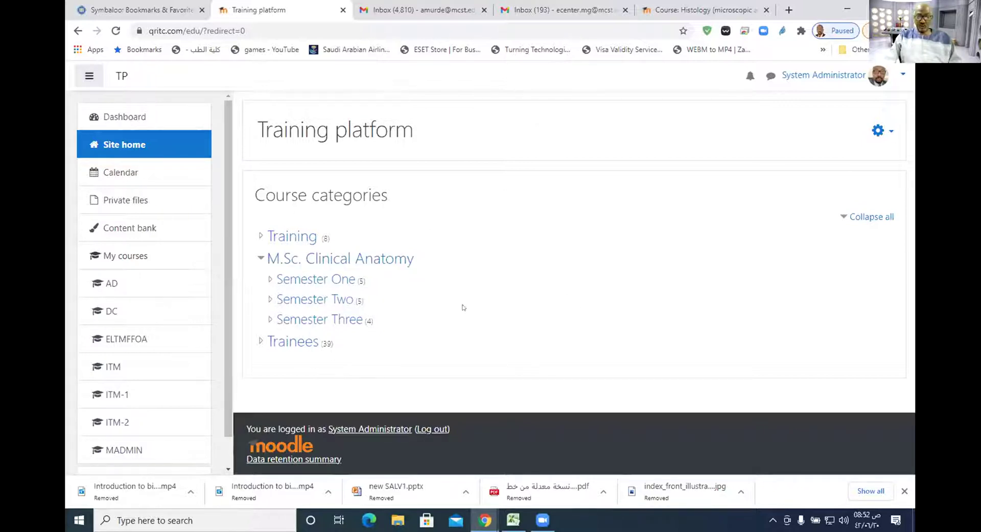
click(297, 346)
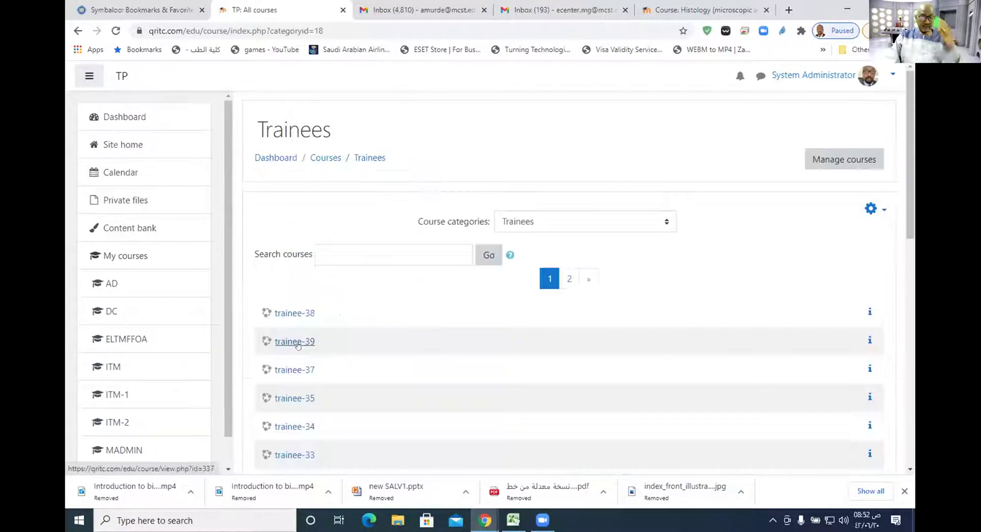
click(295, 343)
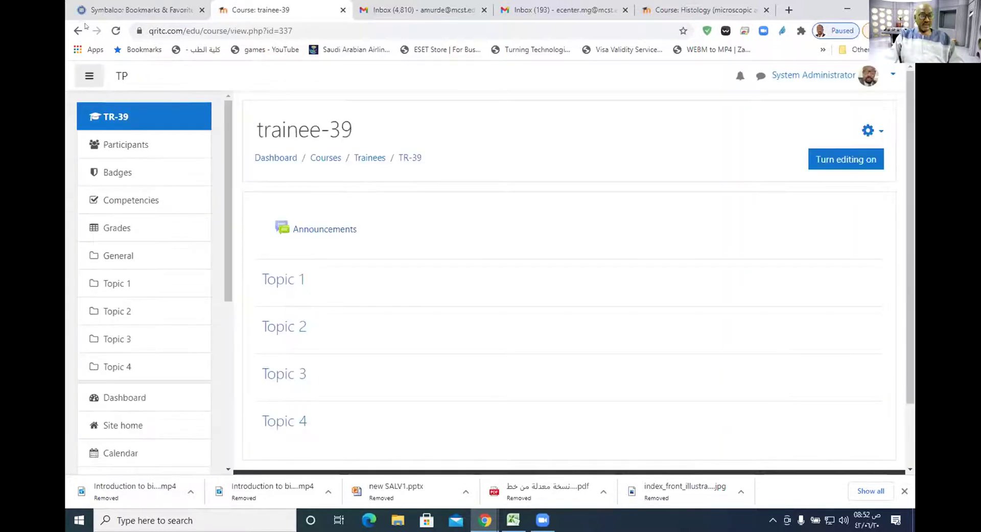
key(alt+Left)
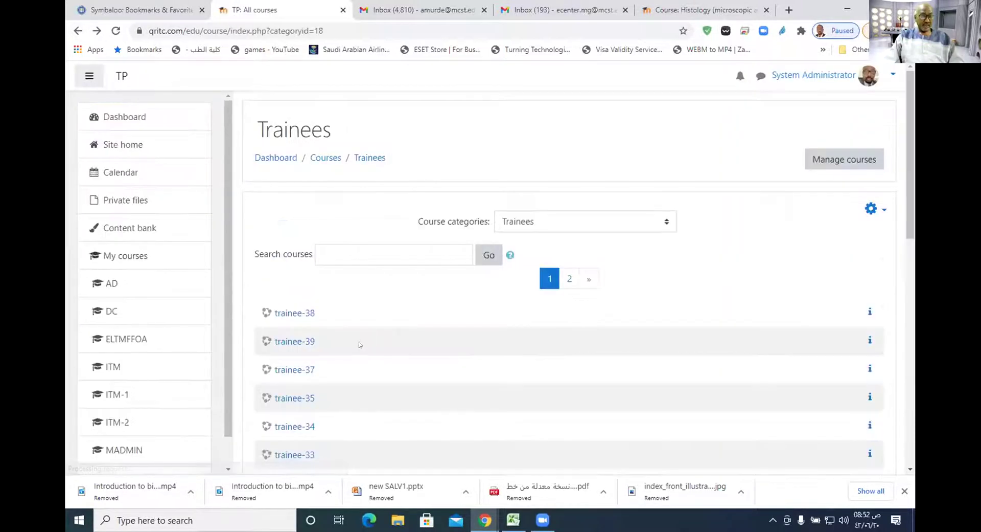
click(302, 368)
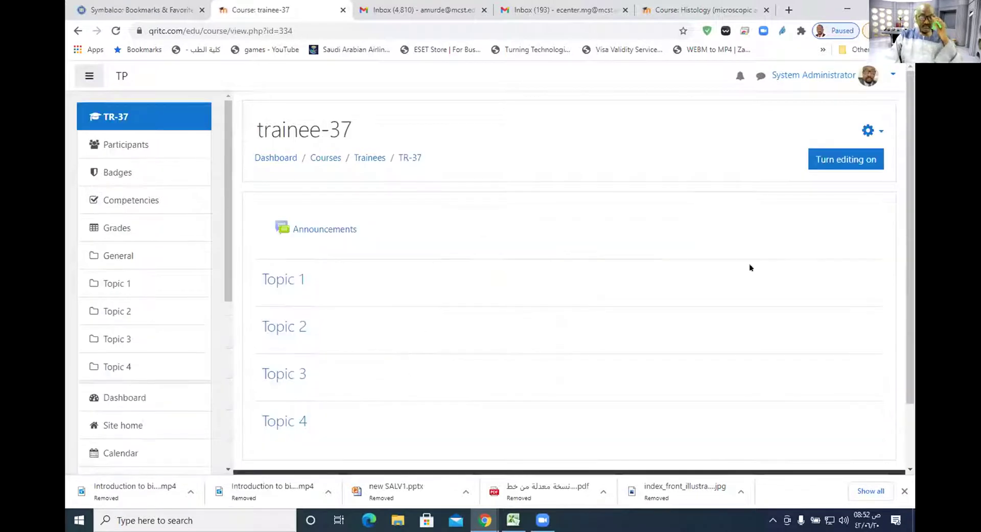
Review the participants of the trainee-37 course and return to the Trainees category list.
click(143, 143)
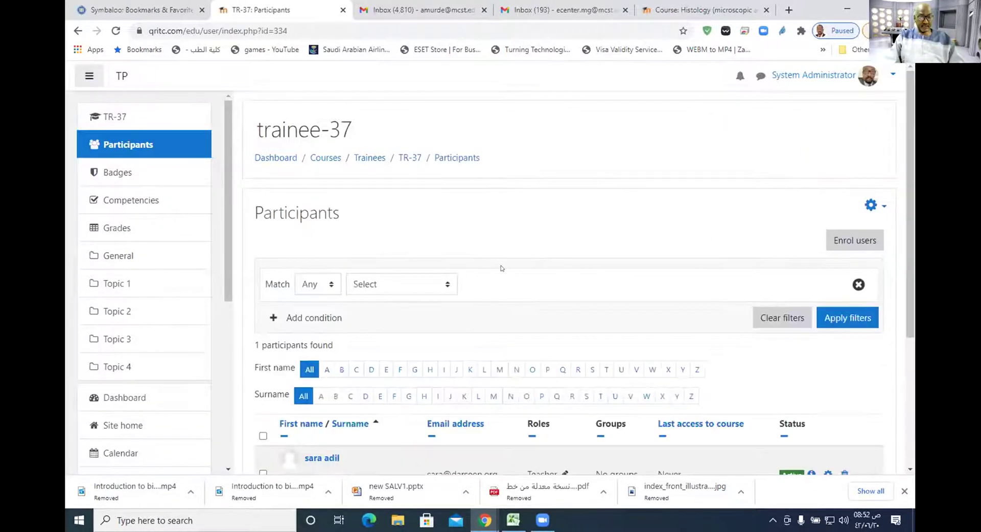
scroll(498, 268, down, 3)
key(alt+Left)
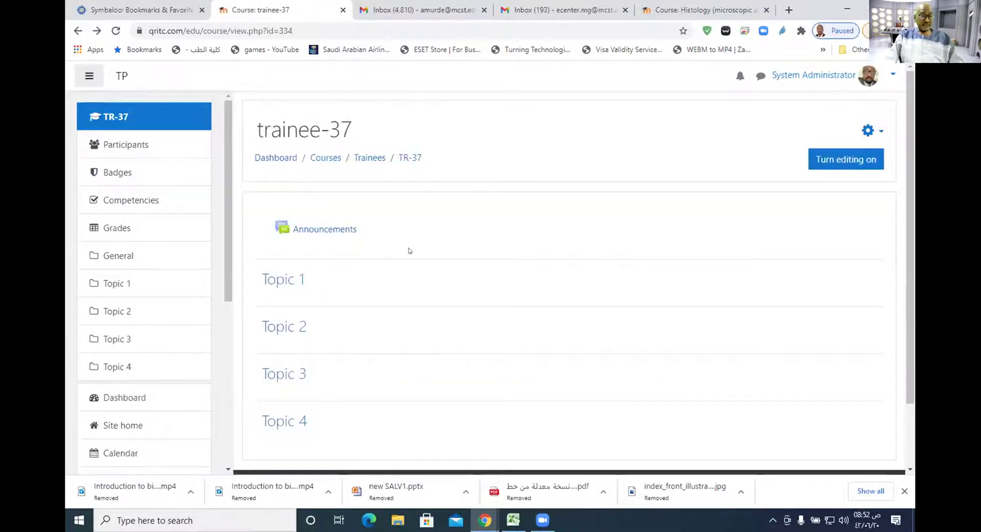
click(77, 31)
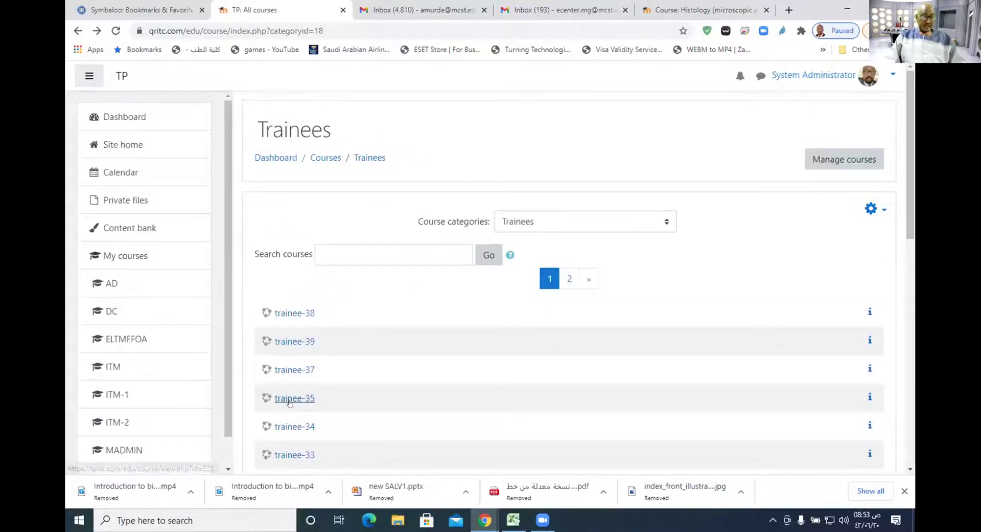
Open the trainee-36 course from the second page of the Trainees category and review its participants.
scroll(394, 398, down, 5)
scroll(387, 383, down, 6)
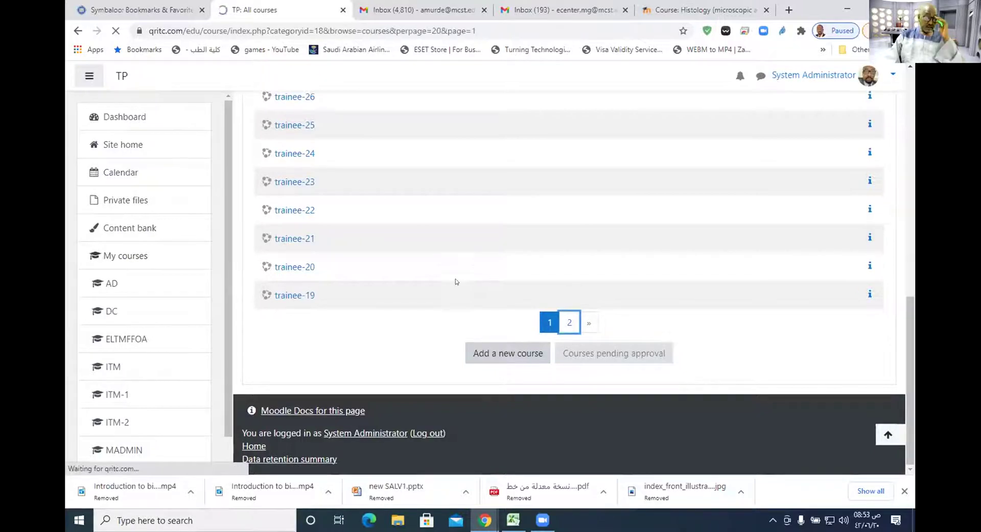
scroll(362, 327, down, 9)
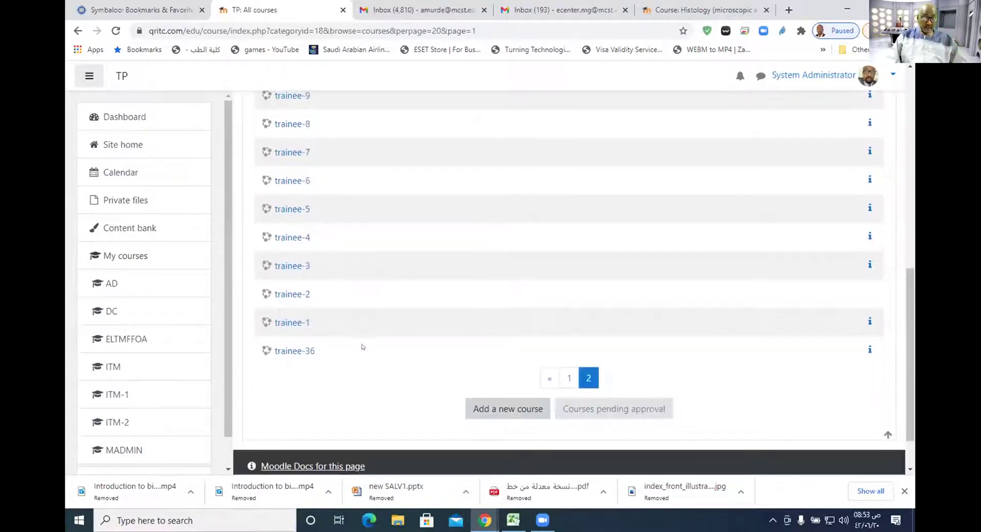
click(288, 352)
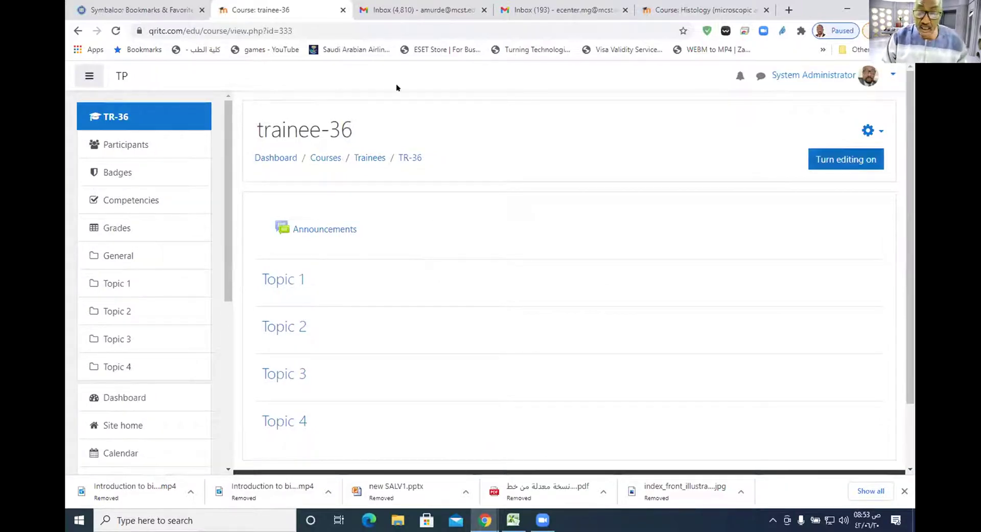
click(136, 141)
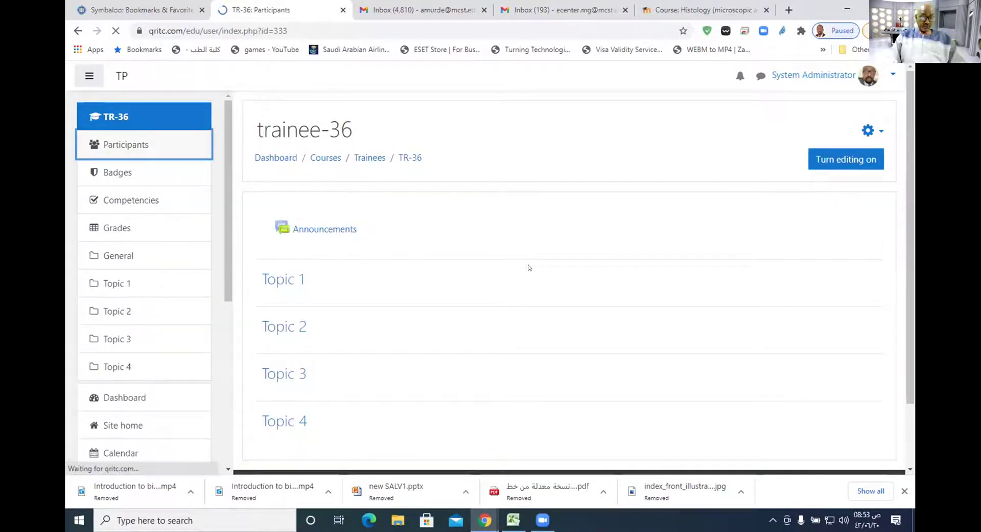
scroll(531, 252, down, 3)
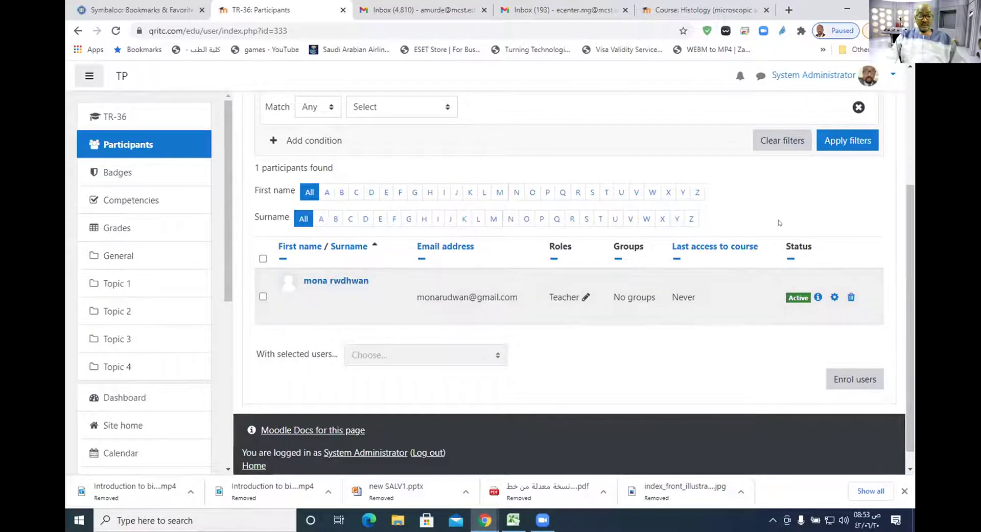
scroll(402, 156, up, 3)
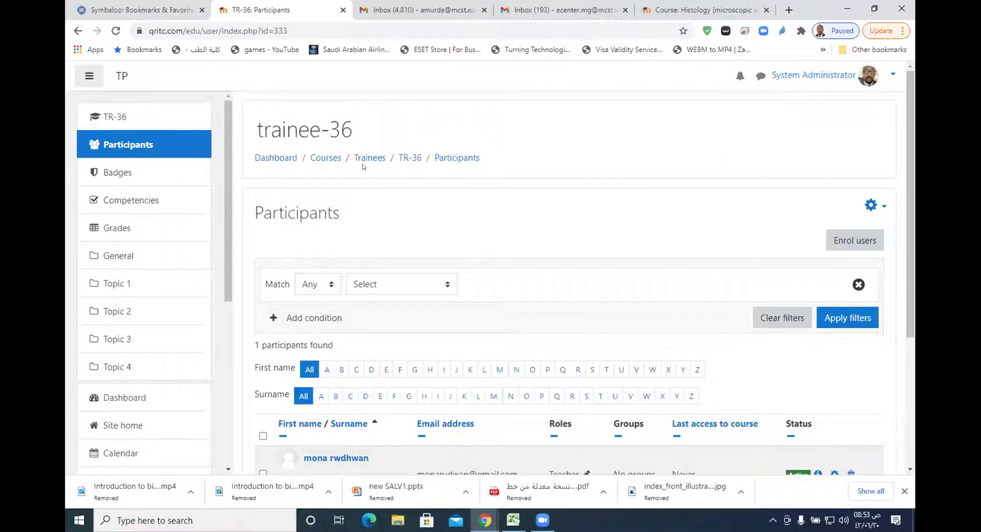
Revisit the Trainees category from the trainee-36 participants page, and finish on the dashboard.
click(373, 159)
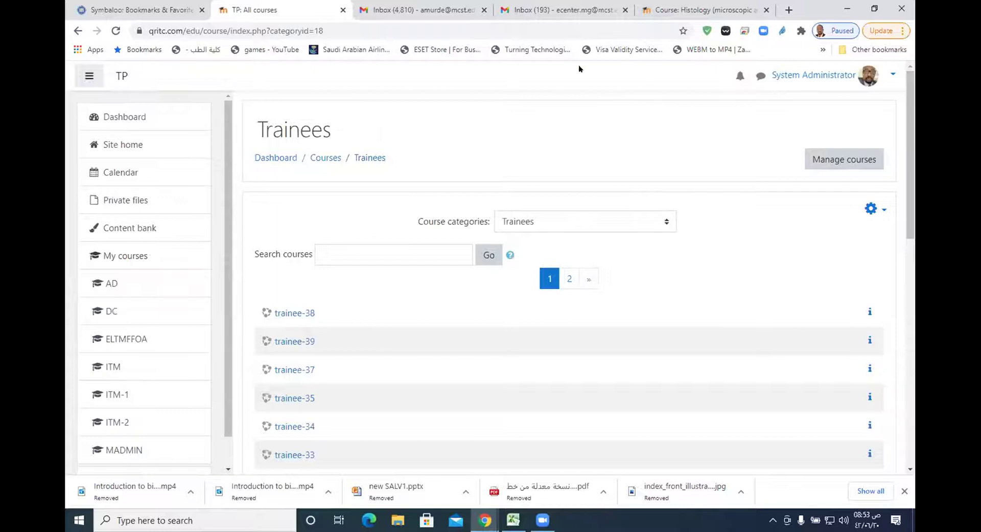
click(77, 31)
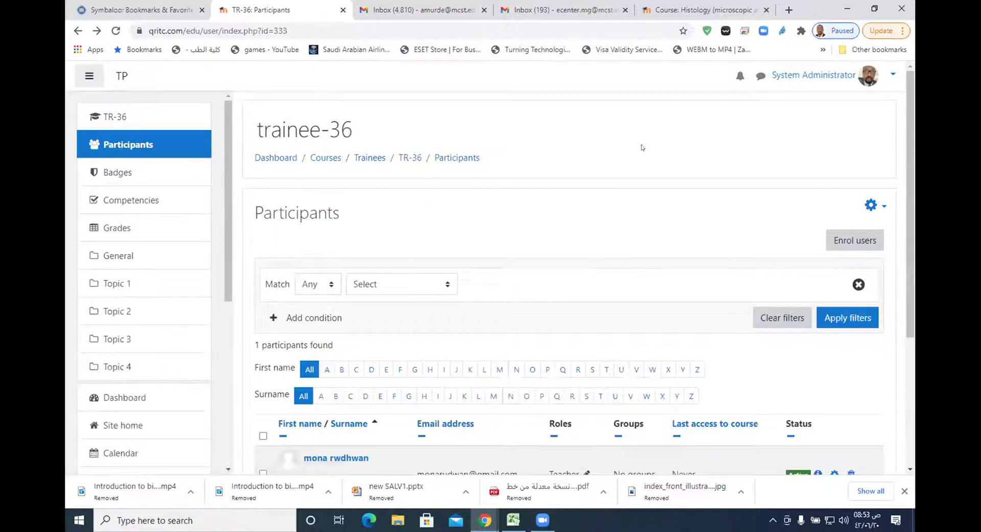
click(894, 74)
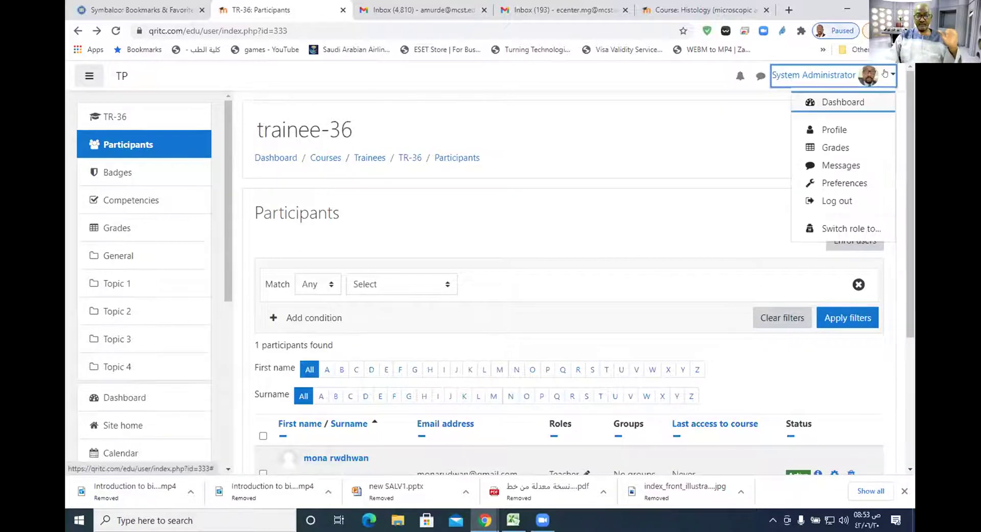
click(844, 102)
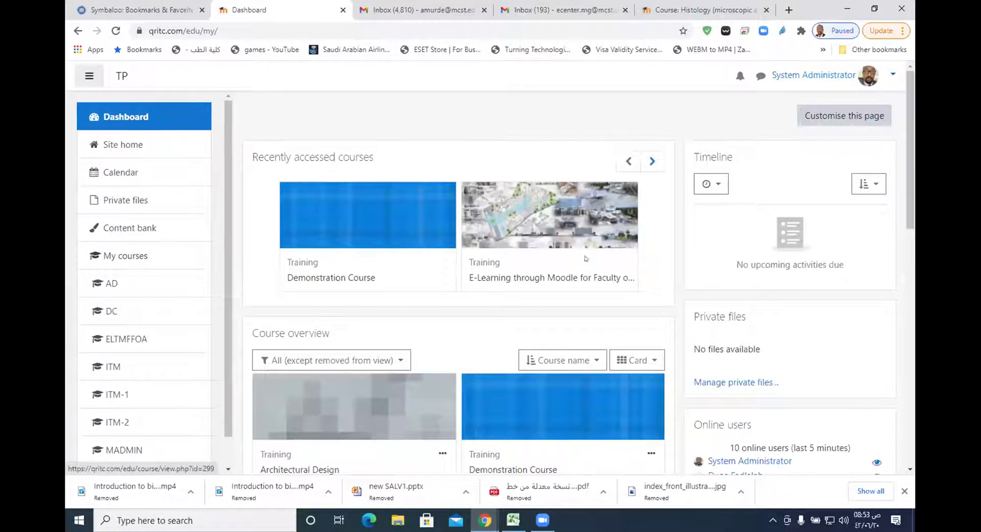
Examine the dashboard's course overview and the side blocks, including private files, online users, badges and calendar.
scroll(505, 229, down, 1)
scroll(505, 229, down, 3)
scroll(505, 229, up, 3)
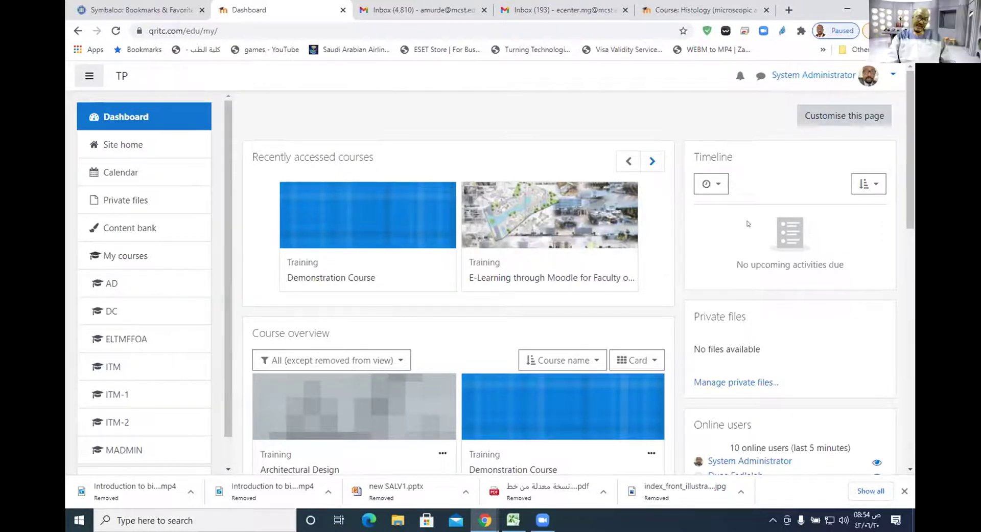
scroll(761, 301, down, 4)
scroll(762, 300, up, 4)
scroll(764, 317, down, 9)
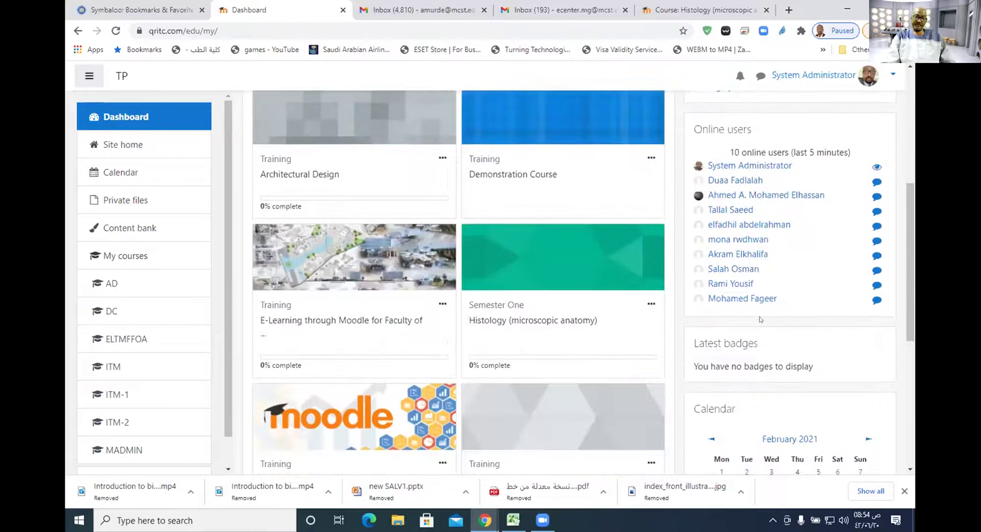
scroll(766, 328, up, 10)
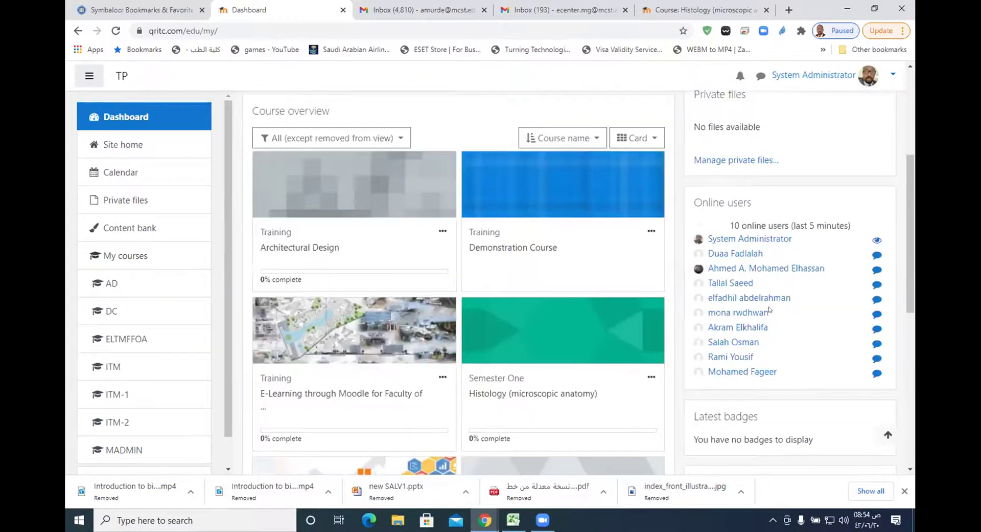
scroll(805, 184, down, 12)
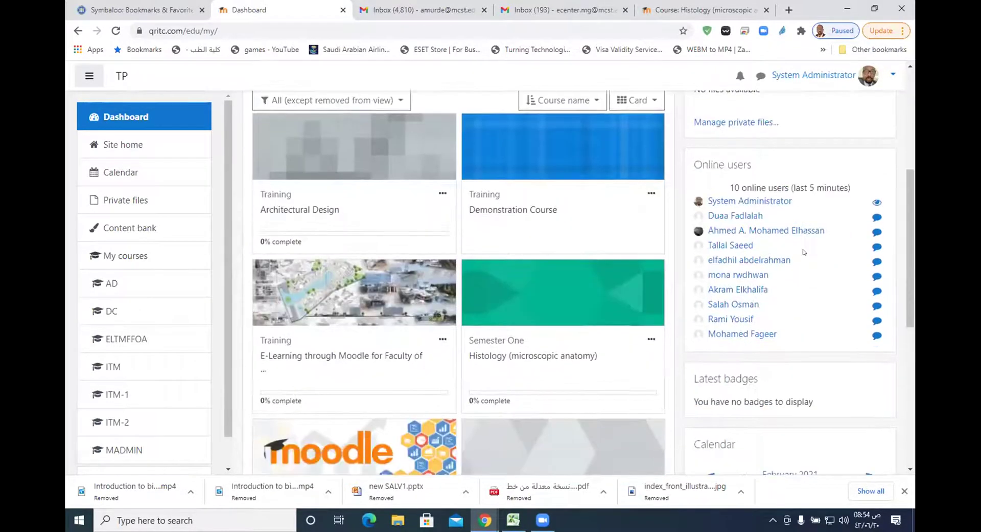
scroll(806, 239, up, 12)
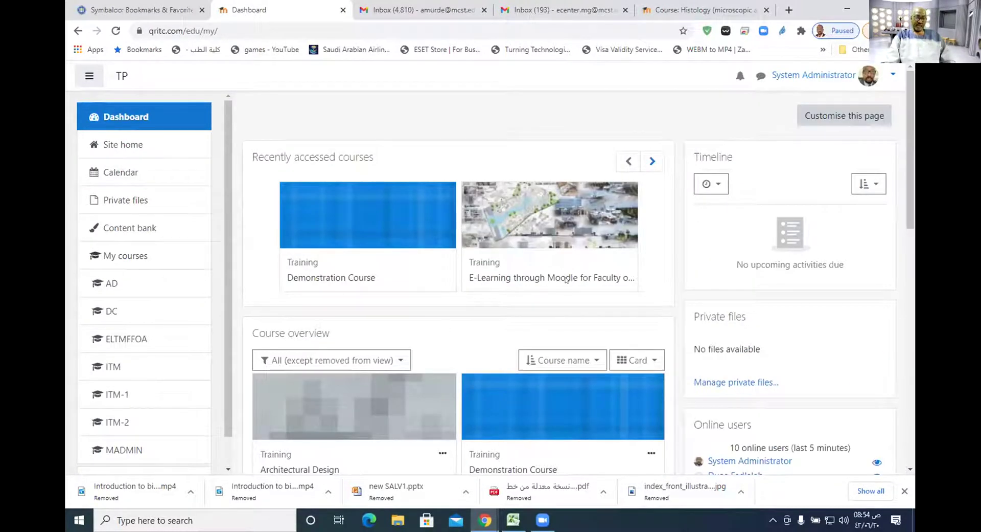
scroll(565, 279, down, 4)
scroll(566, 279, up, 4)
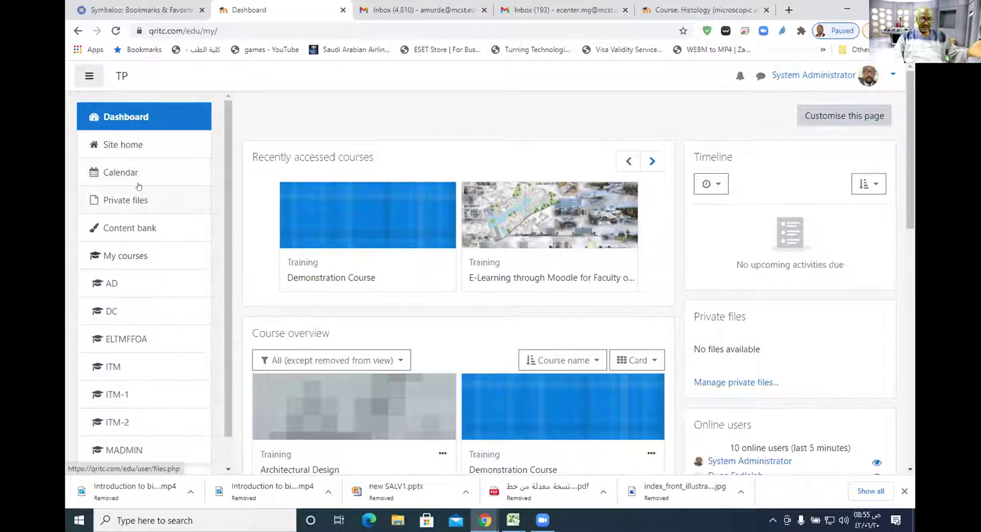
Open the site calendar and look over its February 2021 month view.
click(115, 169)
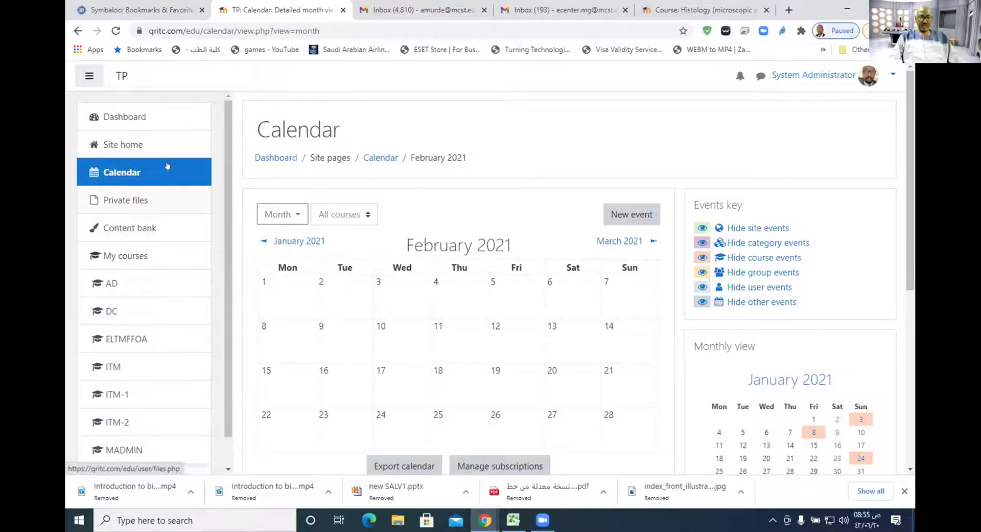
scroll(146, 197, down, 1)
scroll(146, 202, up, 1)
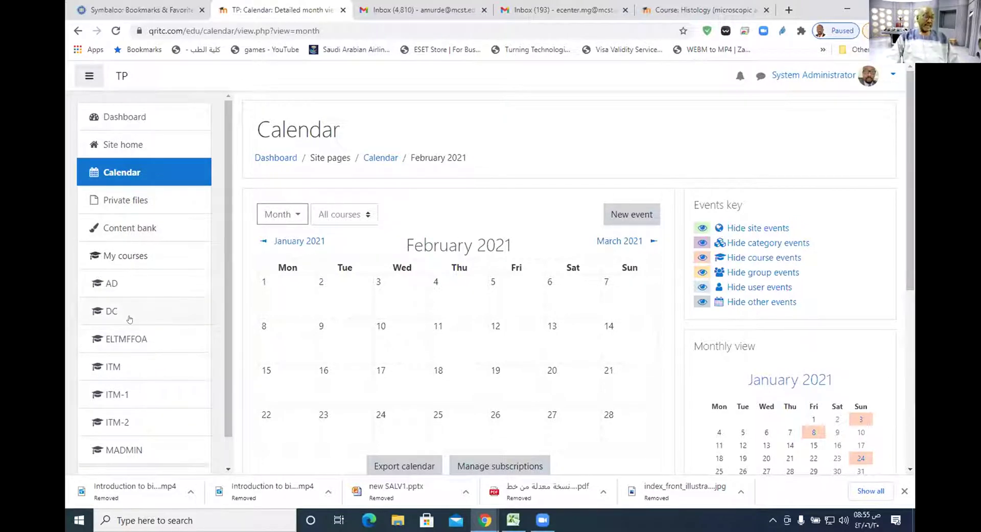
Visit the Demonstration Course (DC) and open the private files page from there.
click(110, 315)
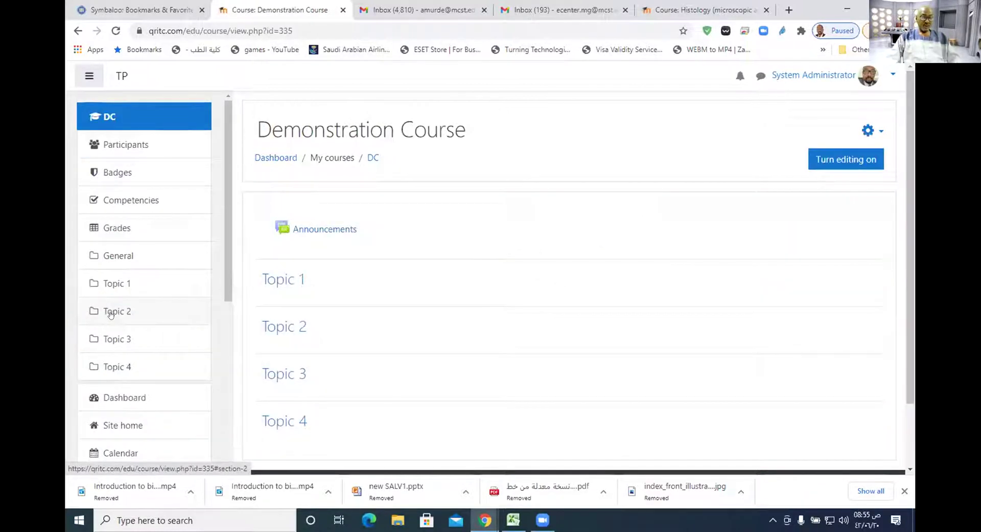
scroll(129, 376, down, 5)
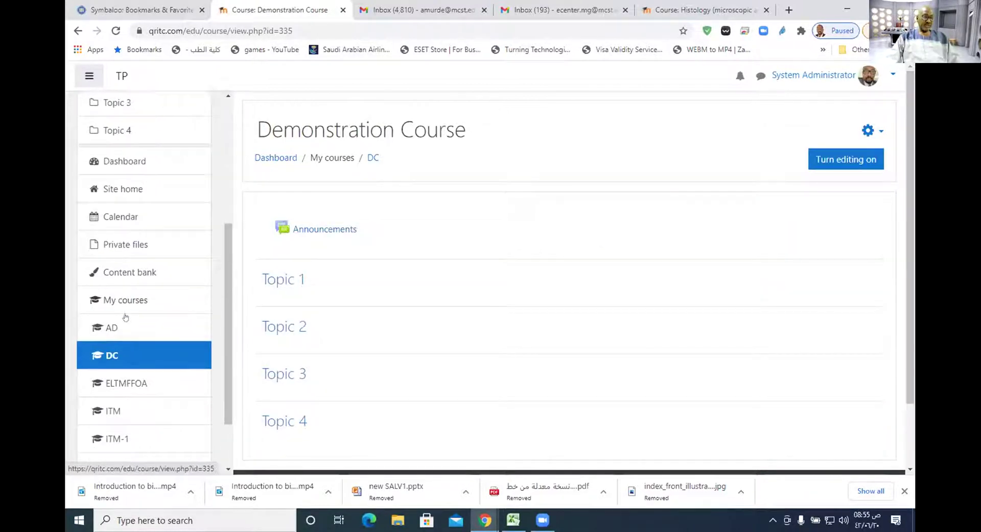
click(126, 245)
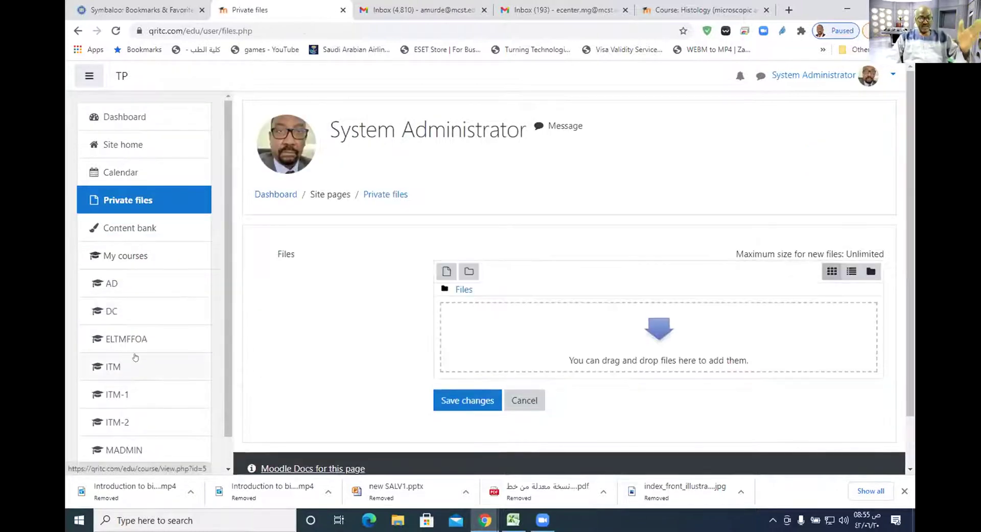
scroll(164, 328, down, 1)
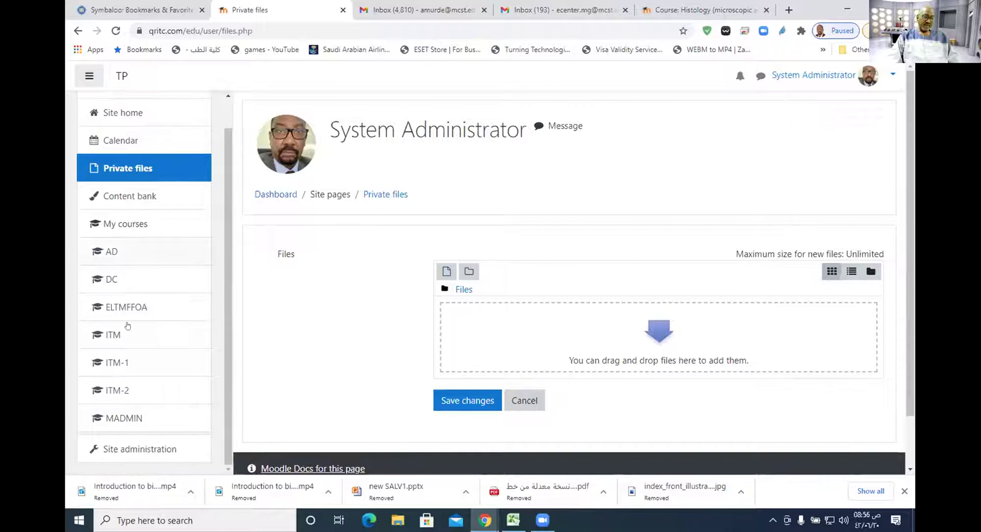
Open the Moodle Administrator course, look at its welcome section and return to the dashboard.
click(119, 420)
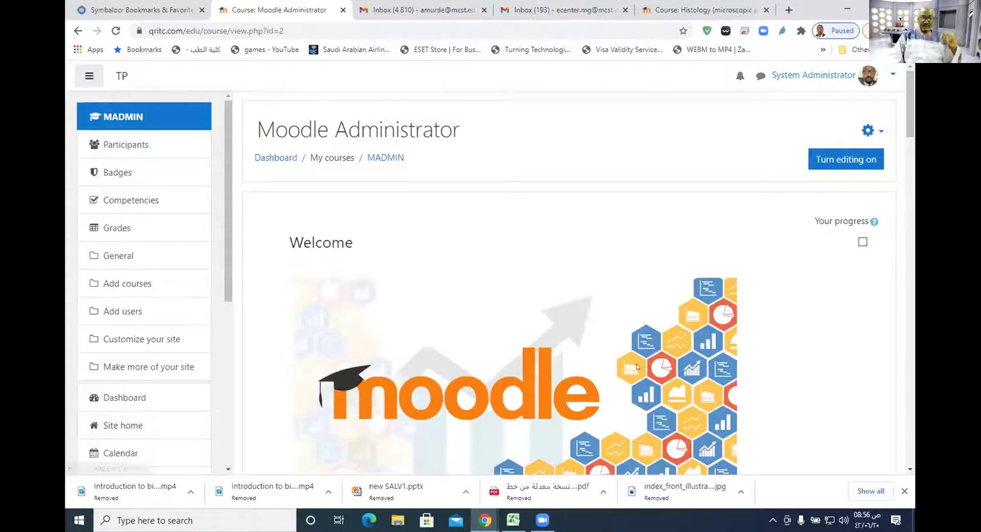
scroll(636, 366, down, 2)
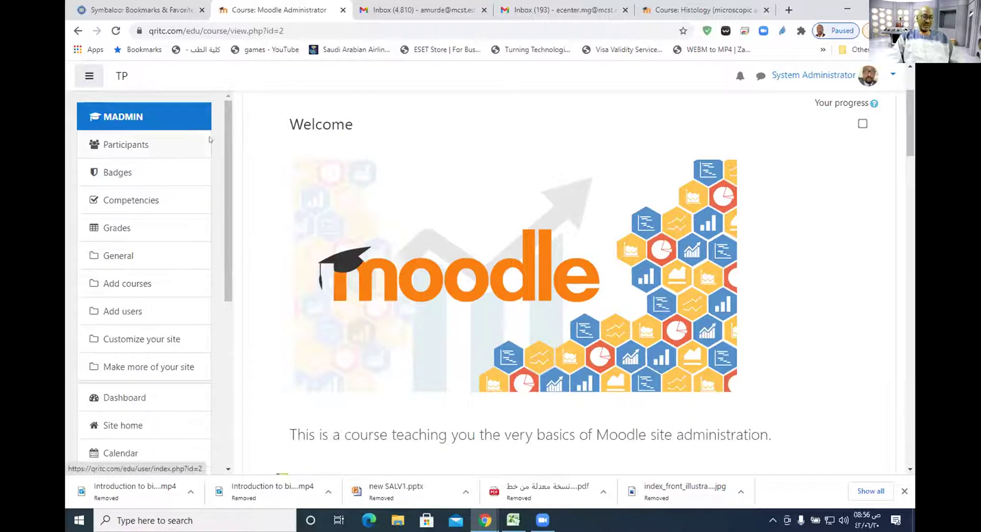
click(891, 74)
click(836, 103)
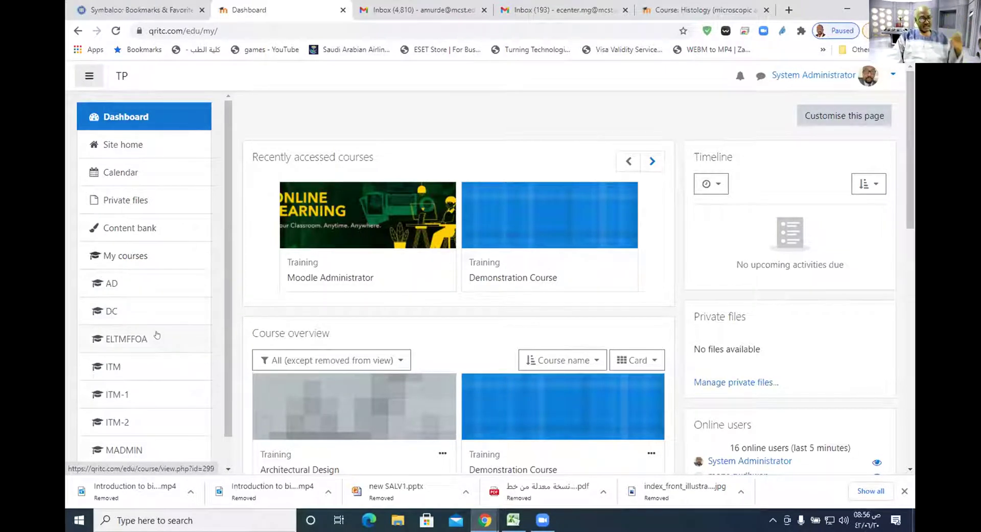
Look over the course list in the dashboard's navigation drawer, and hide and restore the drawer.
scroll(154, 333, down, 1)
scroll(155, 327, up, 1)
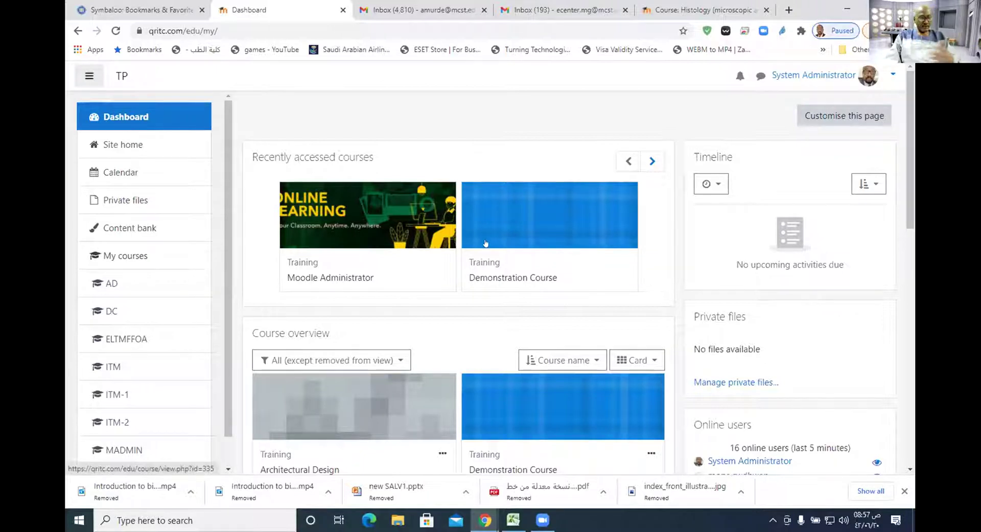
scroll(171, 265, down, 1)
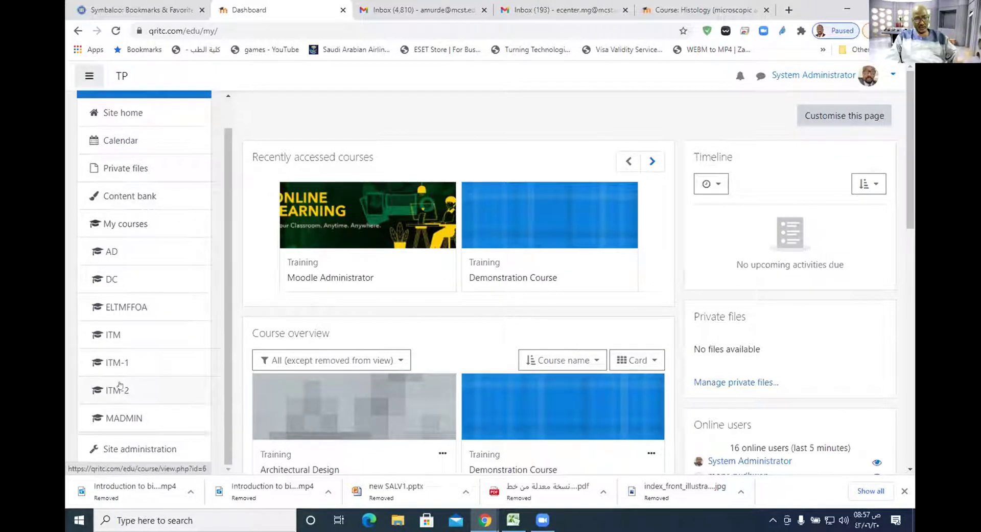
scroll(111, 309, up, 1)
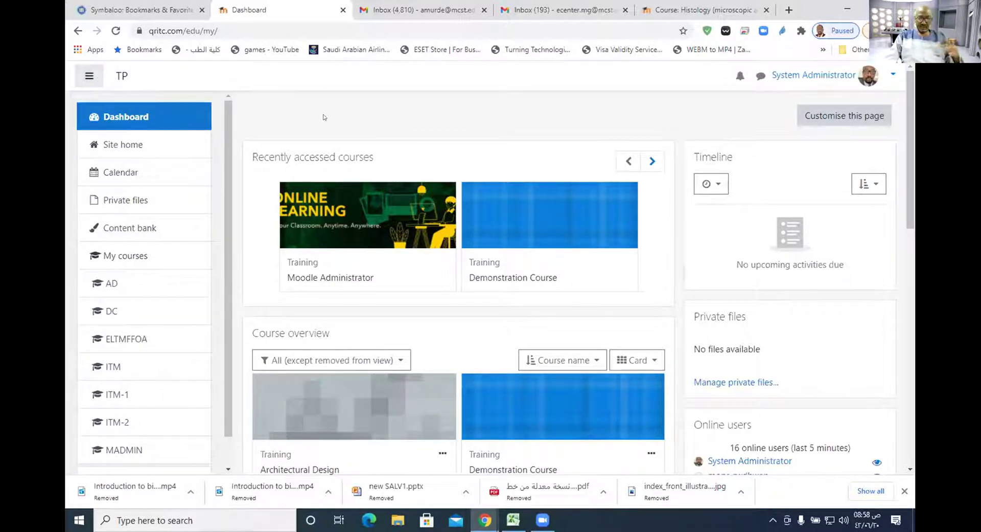
click(90, 74)
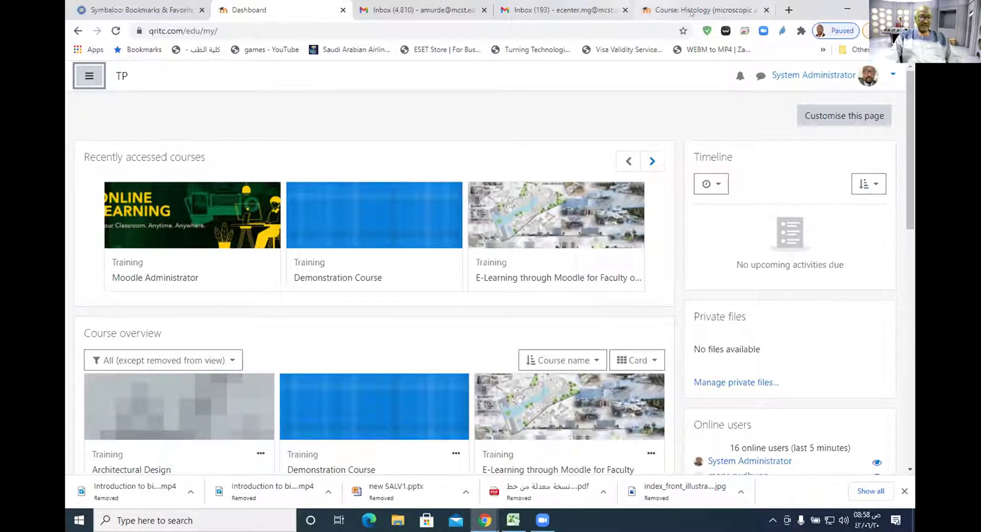
click(98, 78)
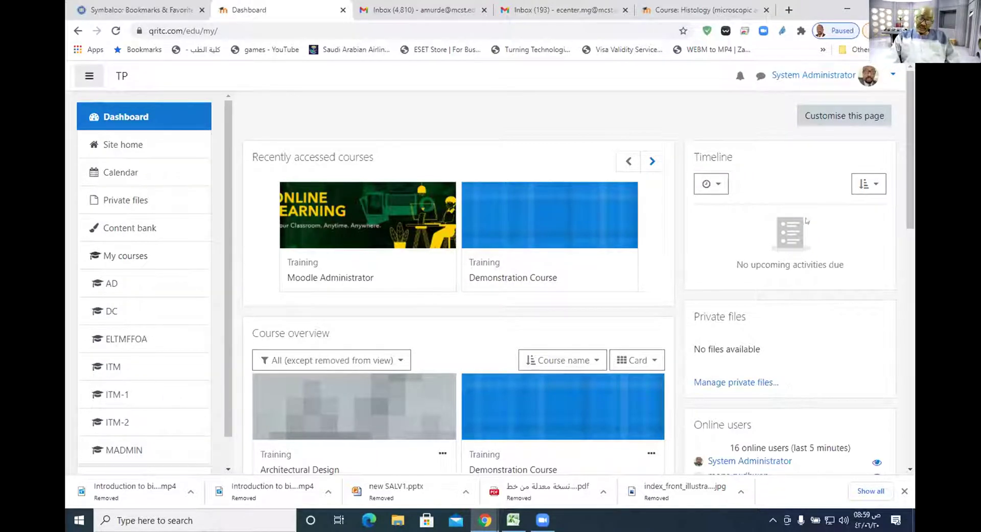
Check the dashboard's Online users block and go back to the start of the page.
scroll(759, 325, down, 11)
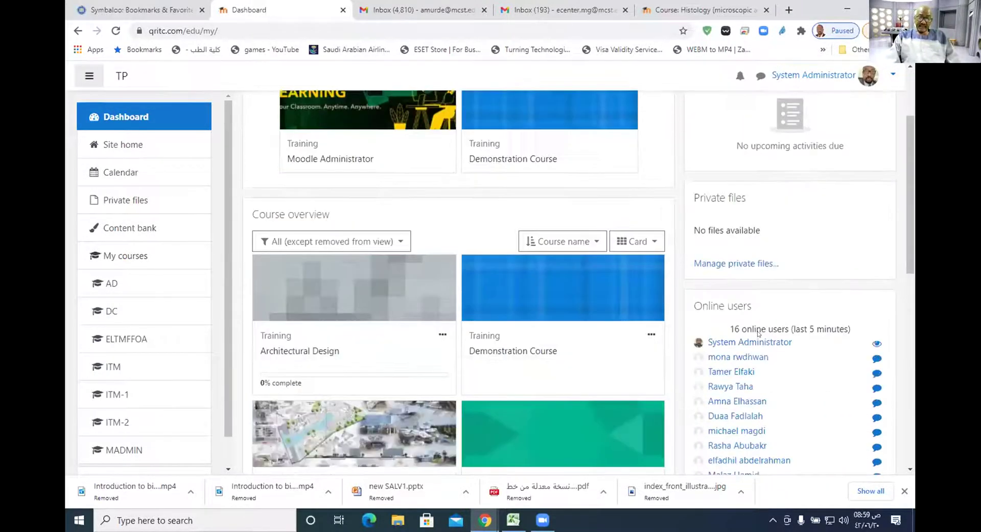
scroll(768, 296, up, 11)
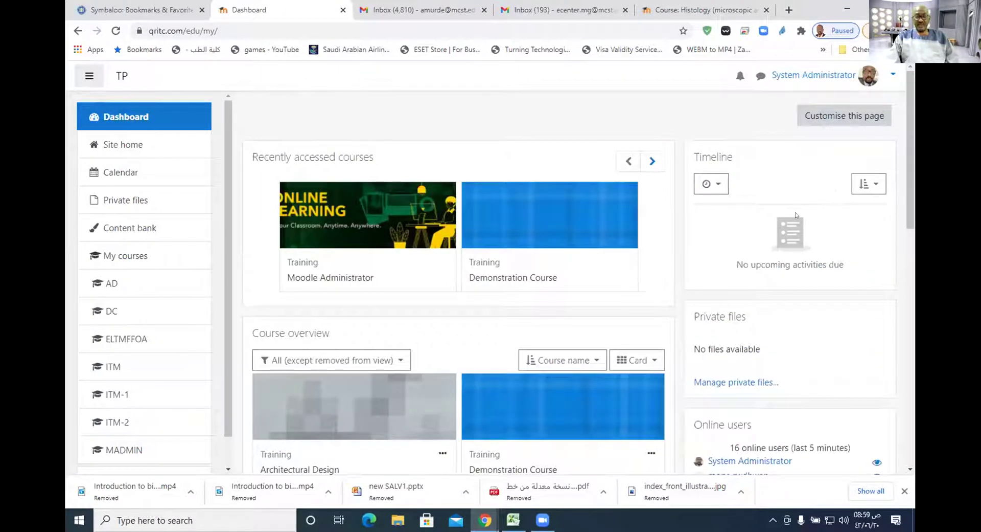
Open the Moodle Administrator course from the recently accessed courses, look through its navigation drawer and return to the dashboard.
scroll(750, 240, down, 1)
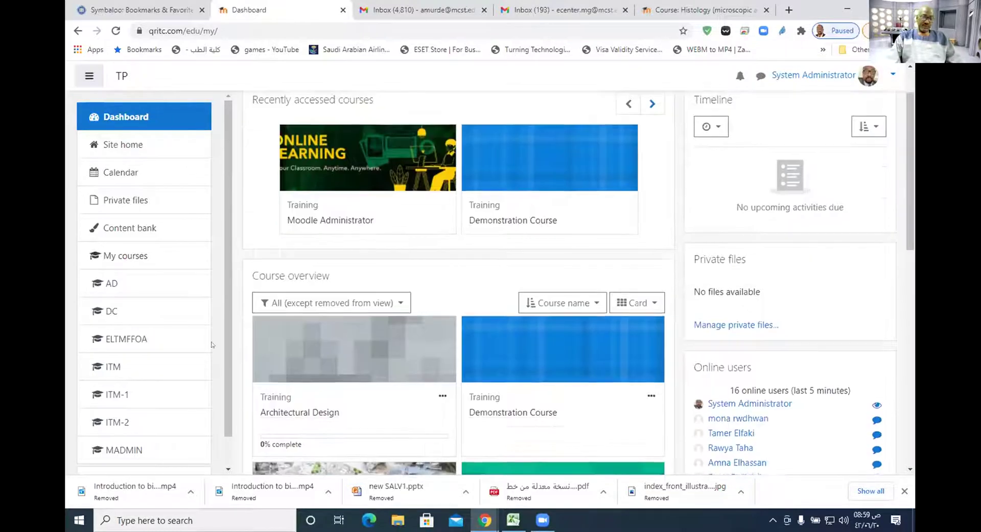
scroll(162, 384, down, 1)
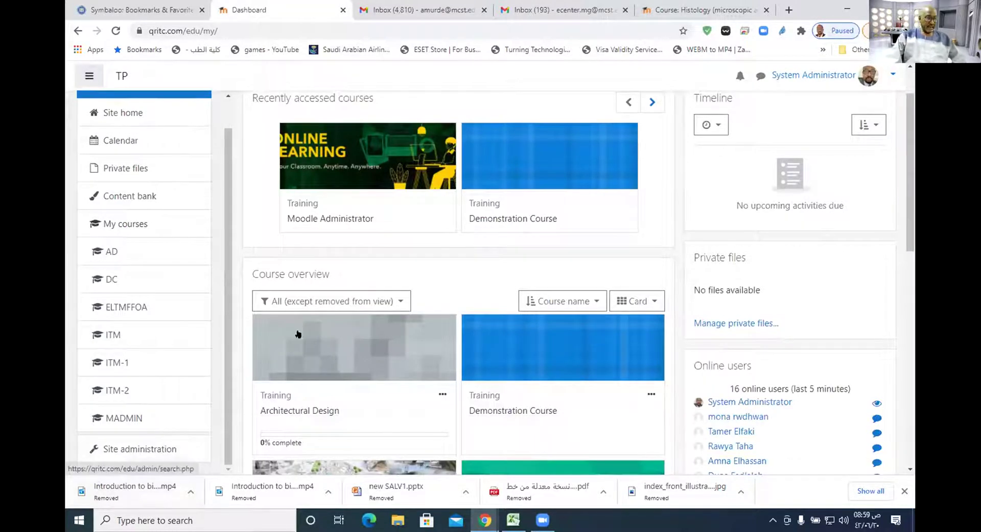
click(351, 165)
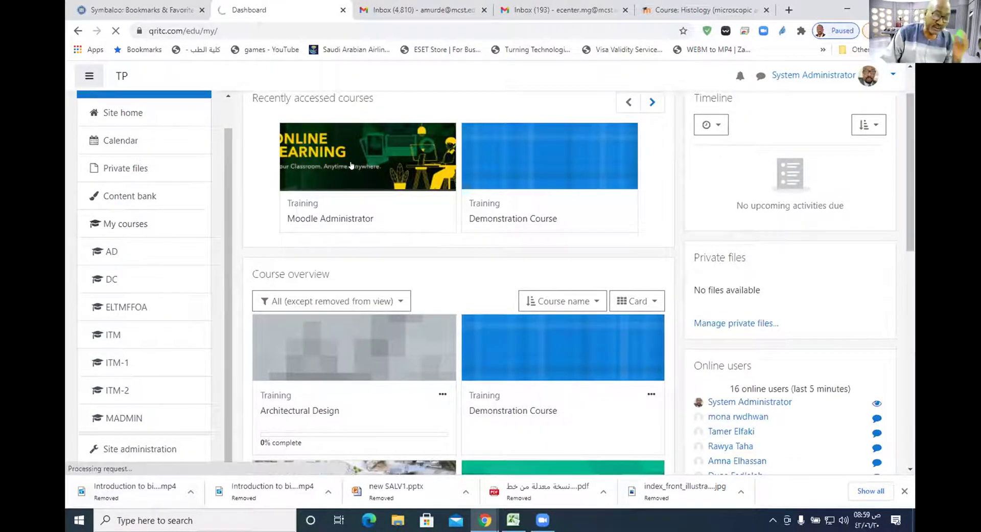
scroll(156, 343, down, 3)
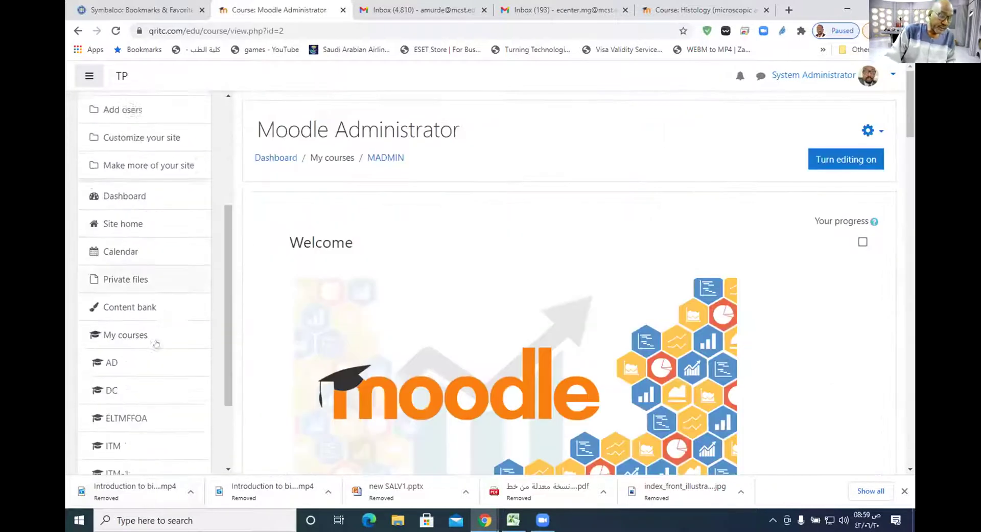
scroll(160, 307, down, 1)
scroll(164, 296, down, 2)
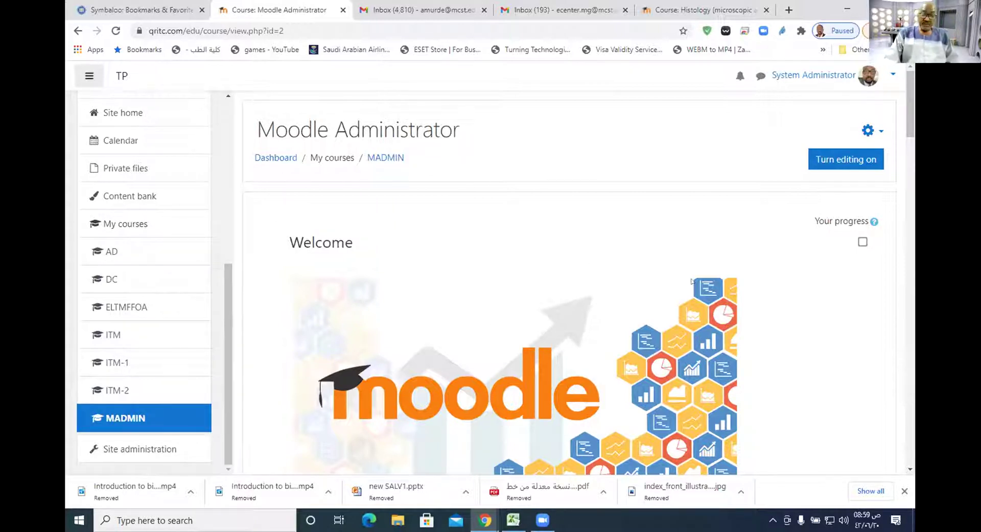
click(78, 31)
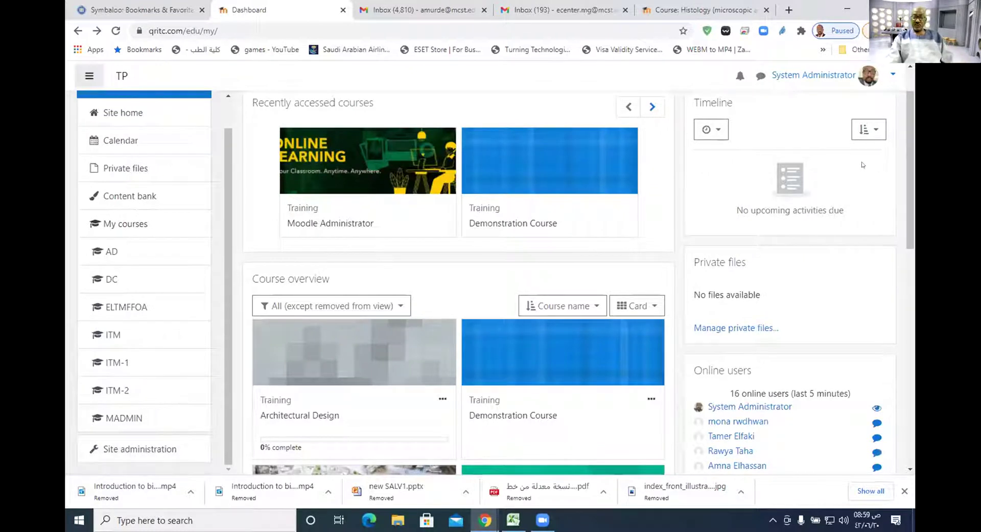
Look over the dashboard's Latest badges, Calendar and Upcoming events blocks.
scroll(794, 318, down, 10)
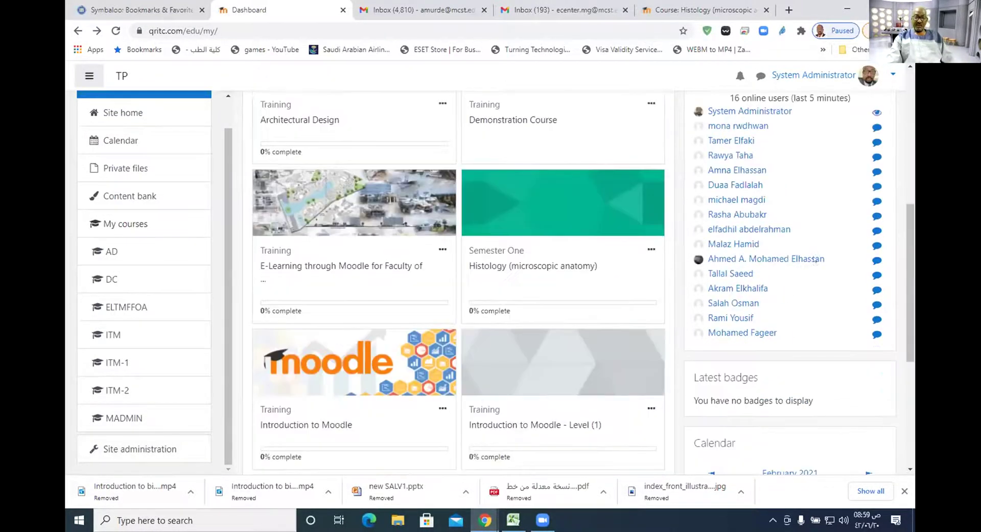
scroll(804, 249, down, 1)
scroll(818, 286, up, 3)
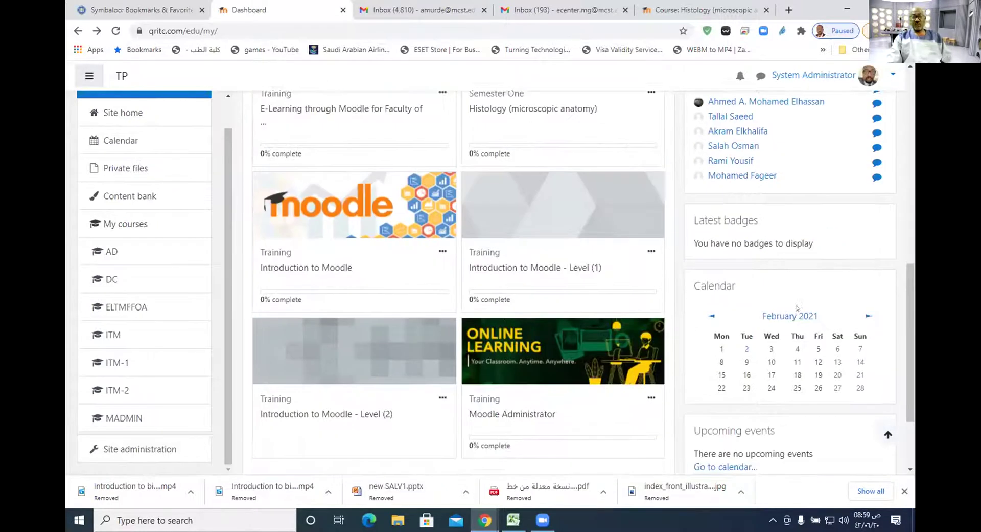
scroll(838, 287, down, 1)
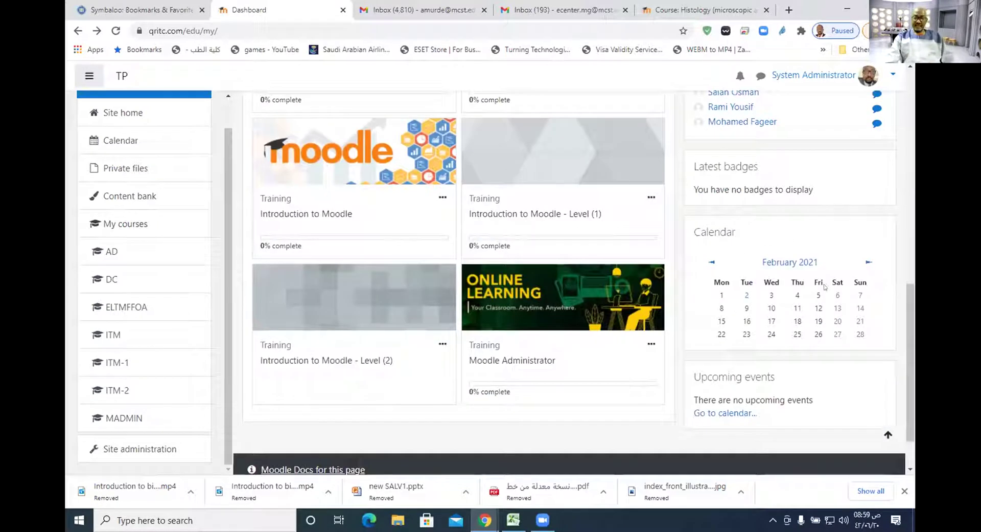
scroll(833, 259, up, 1)
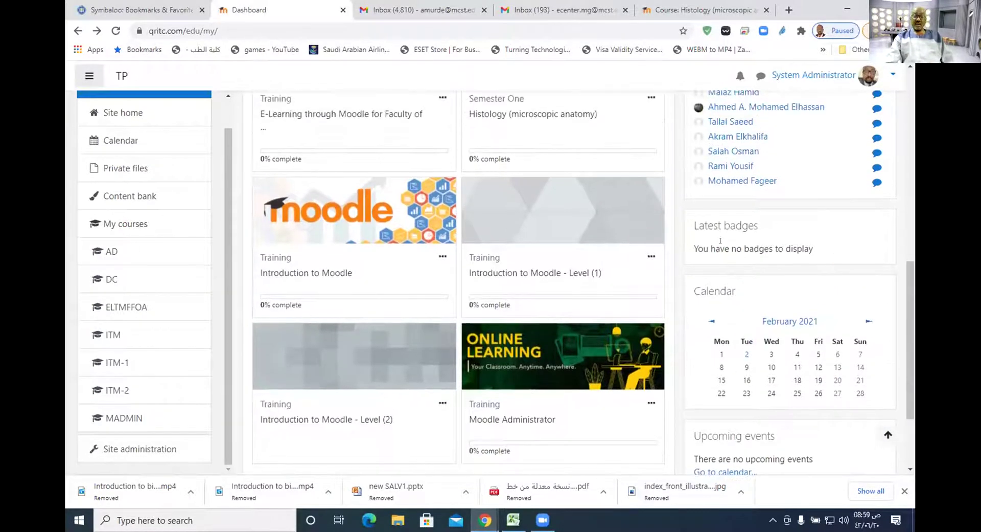
Examine the dashboard's Online users and Private files blocks and go back to the start of the page.
scroll(813, 259, up, 2)
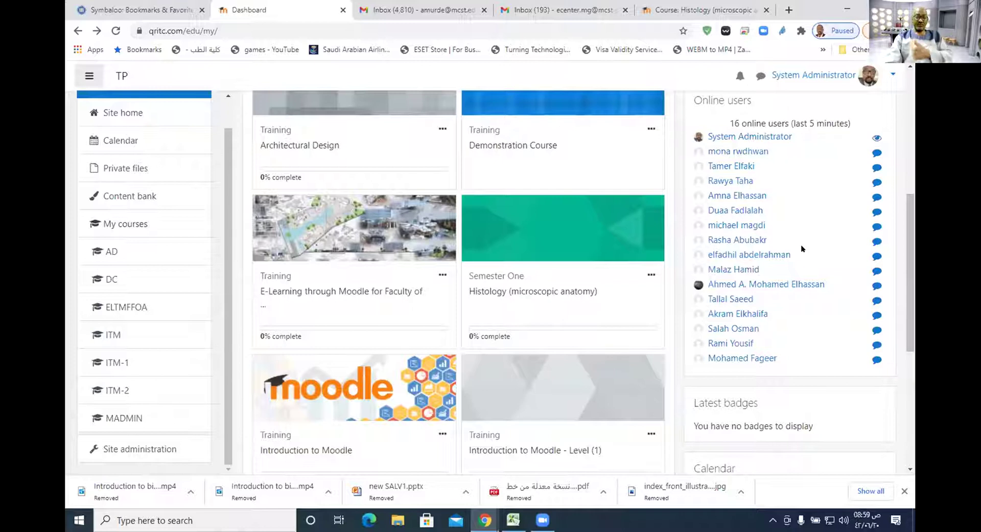
scroll(806, 260, down, 2)
scroll(797, 205, up, 5)
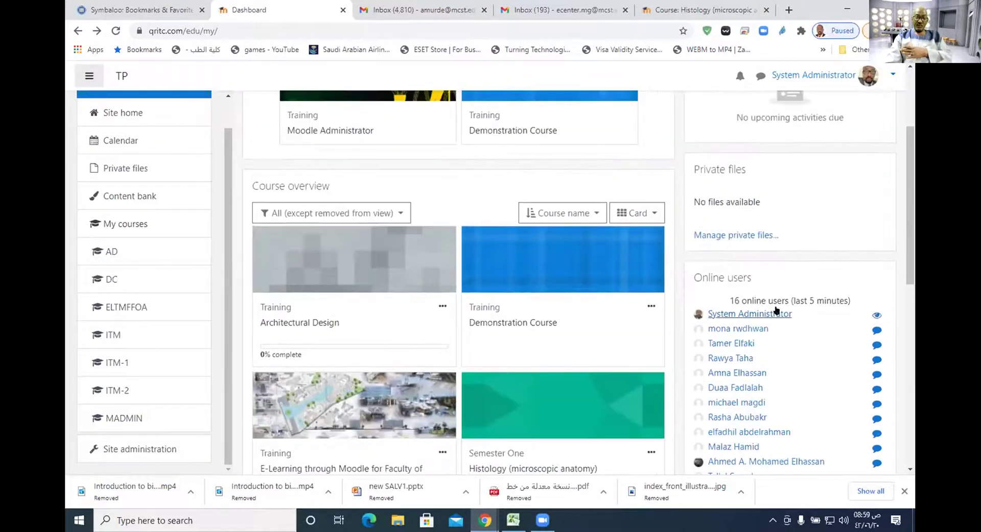
scroll(789, 148, down, 3)
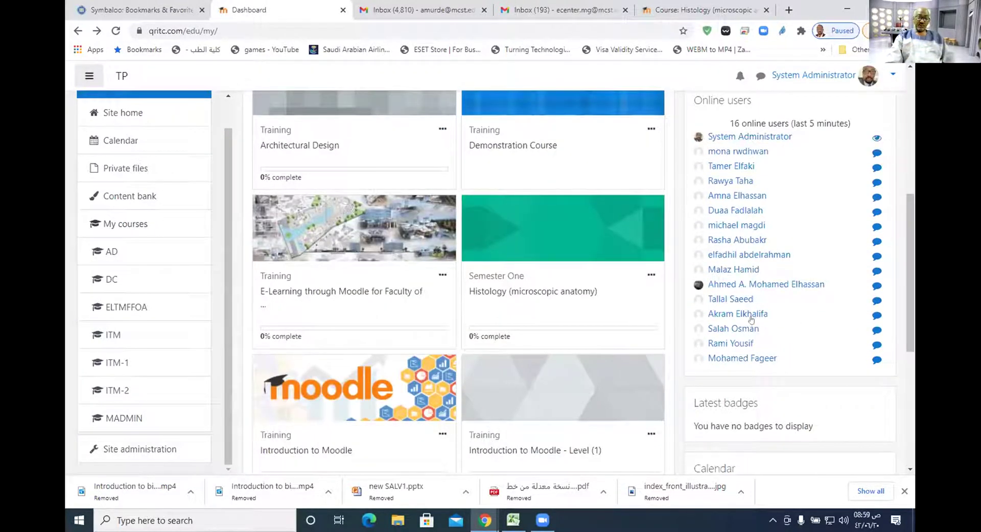
scroll(796, 206, up, 3)
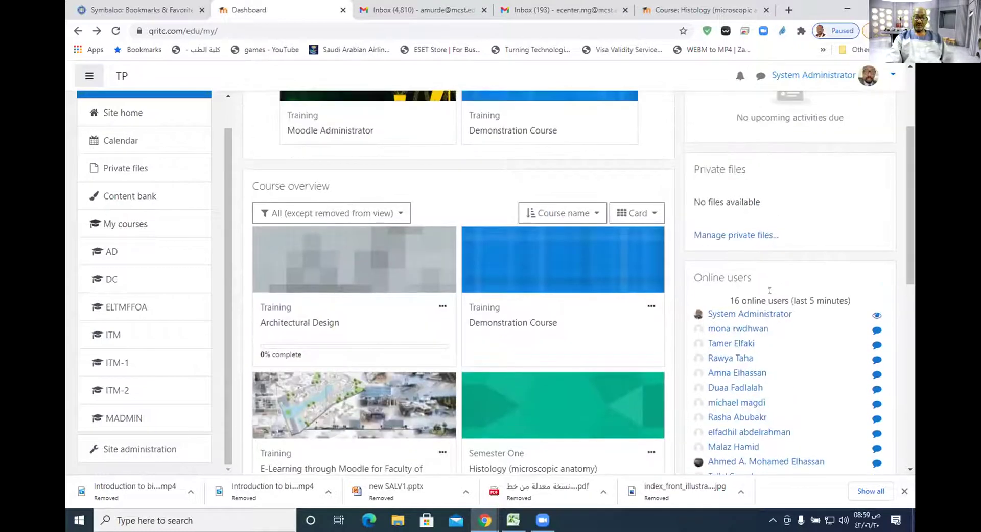
scroll(803, 249, up, 1)
scroll(817, 237, up, 2)
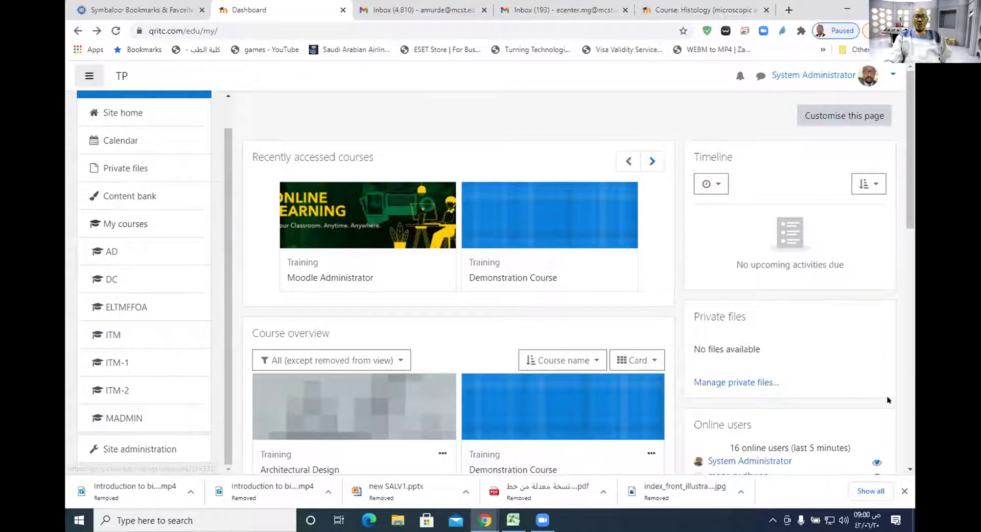
scroll(815, 221, down, 3)
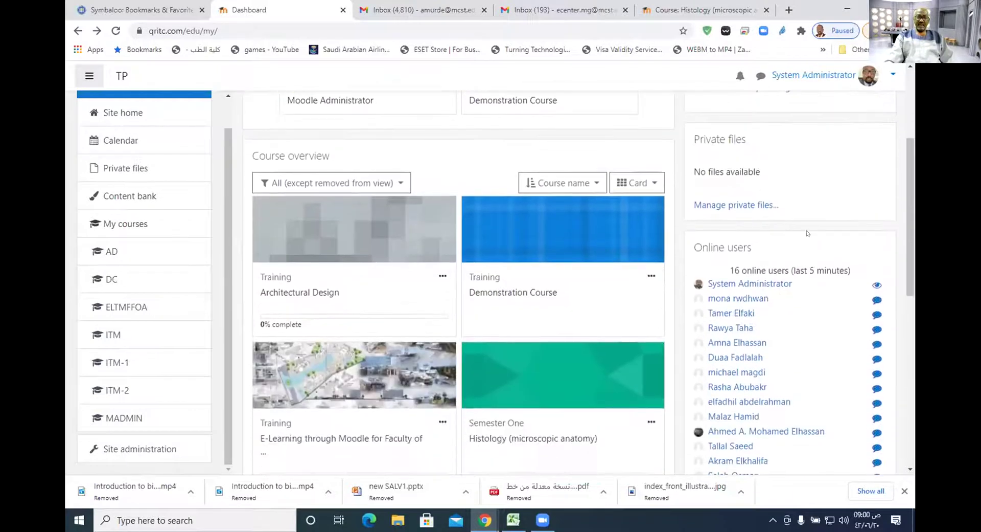
scroll(813, 215, up, 3)
scroll(785, 288, down, 5)
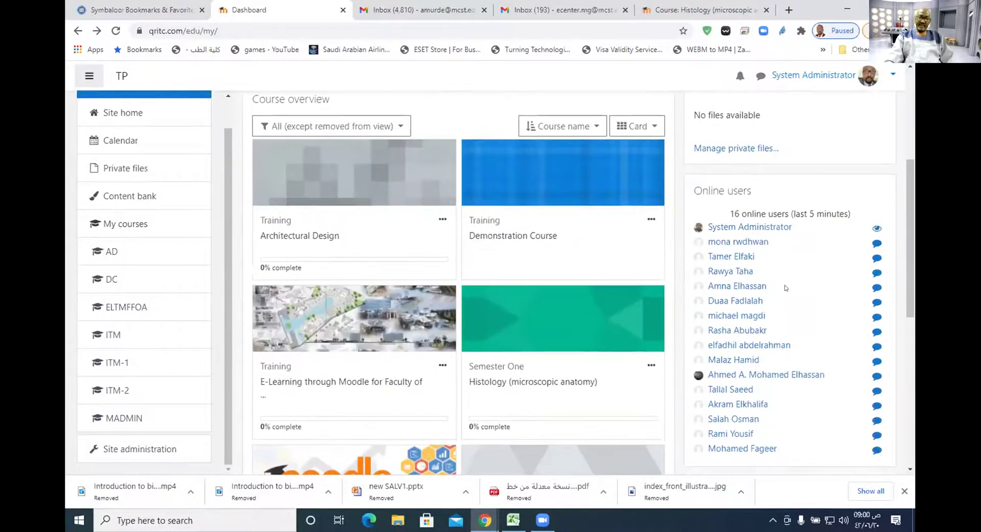
scroll(799, 221, up, 5)
scroll(801, 344, down, 3)
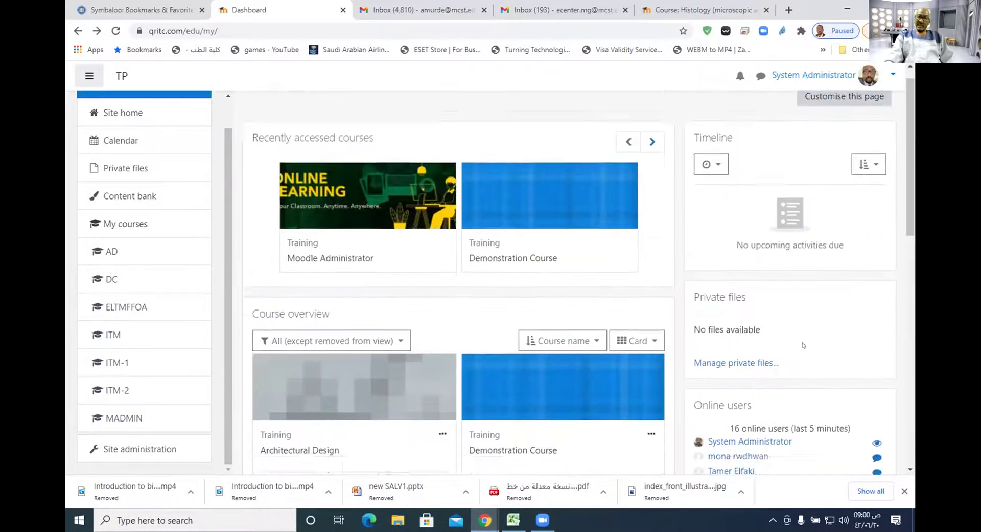
scroll(795, 266, up, 3)
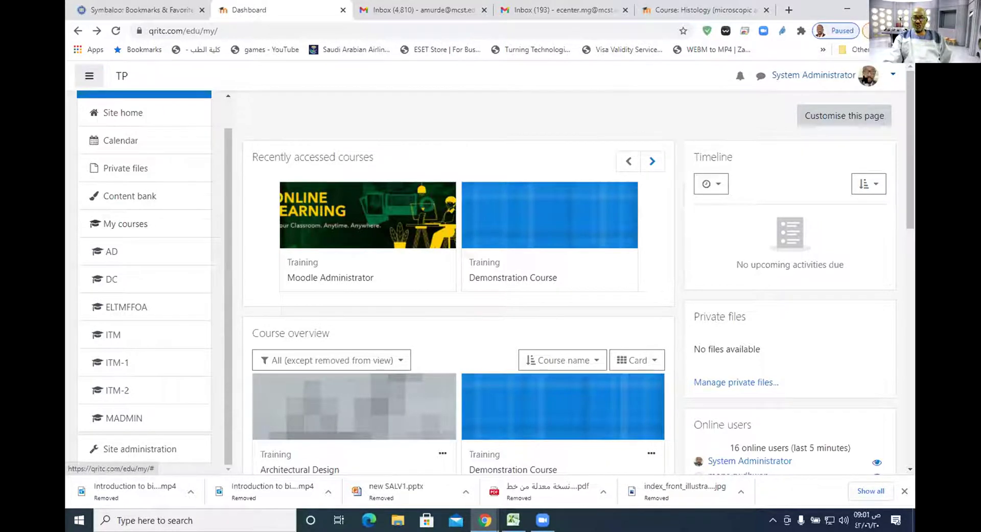
Go to the administrator account's profile page and open the profile for editing.
click(868, 77)
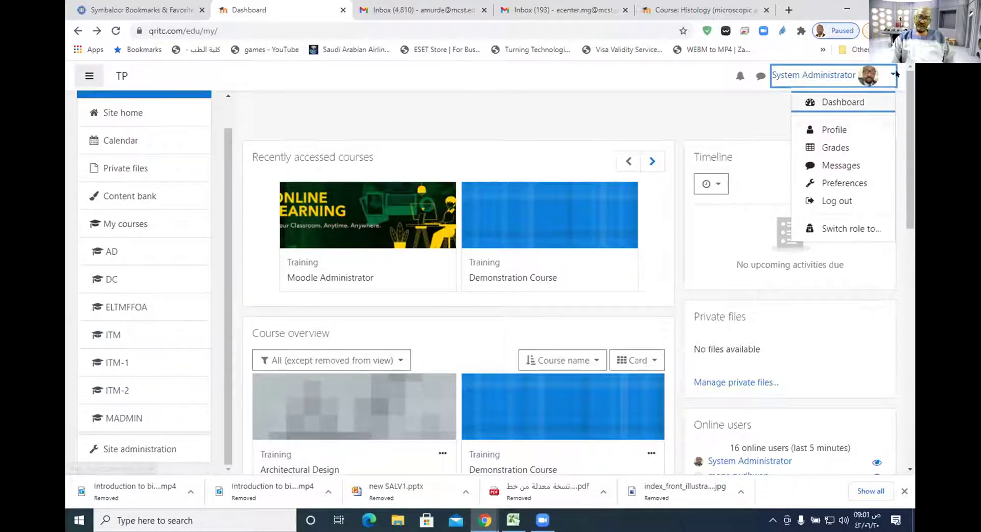
click(836, 131)
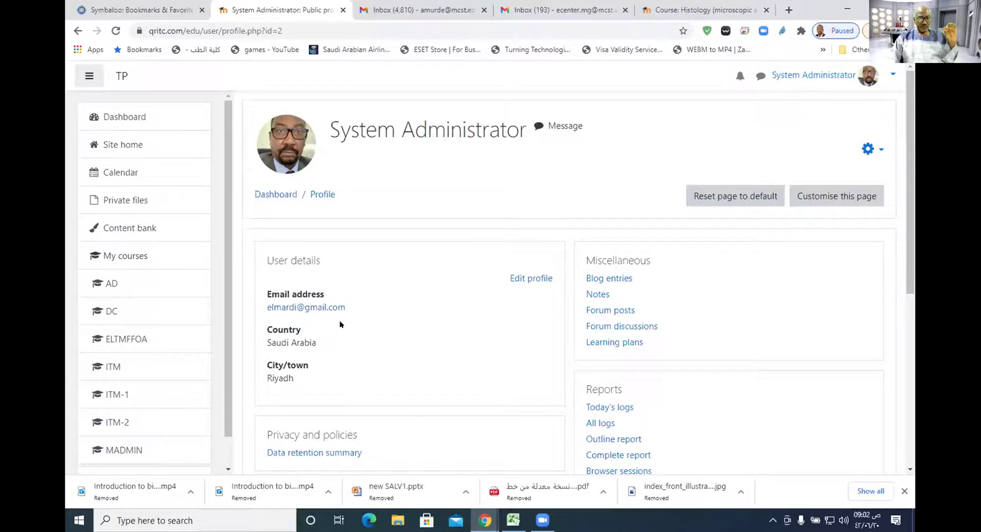
scroll(340, 324, down, 1)
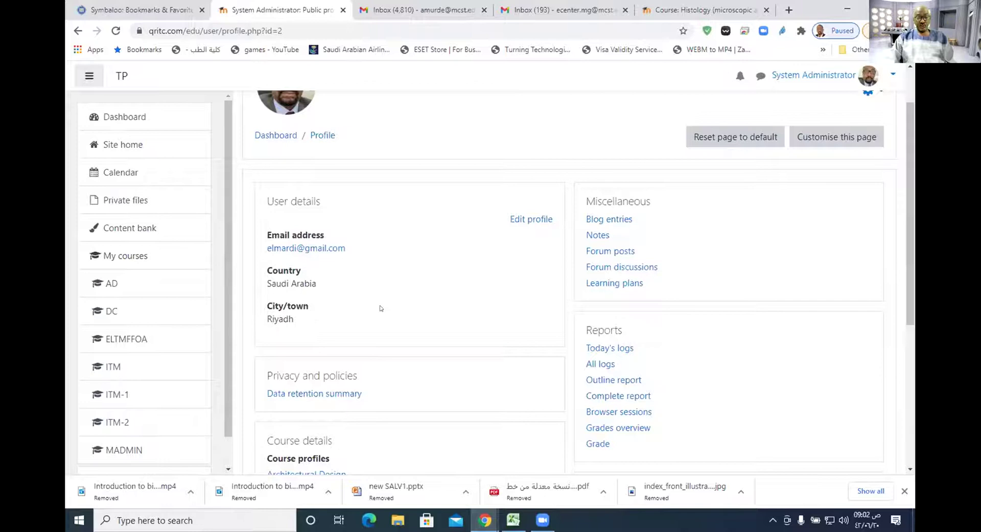
click(540, 222)
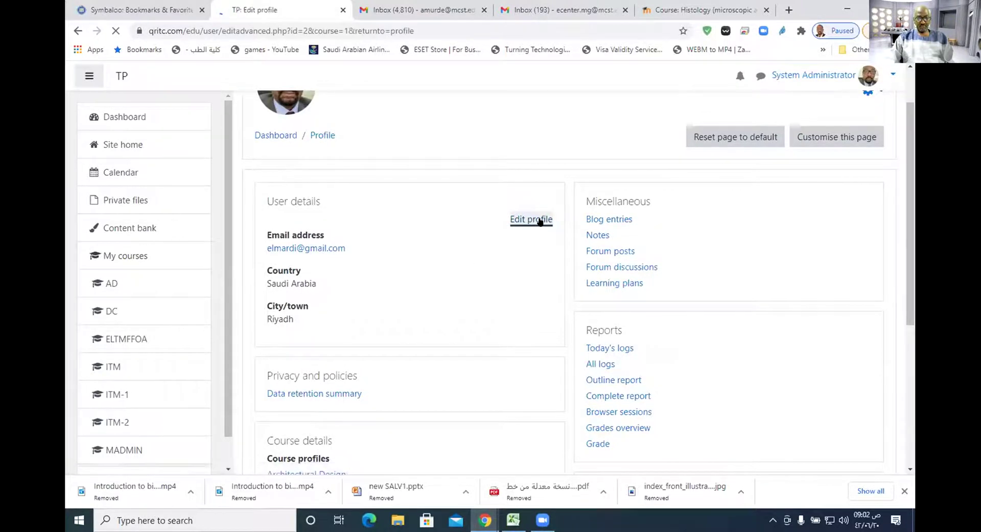
Review the profile form's General fields and the new picture upload area under User picture.
scroll(597, 353, down, 6)
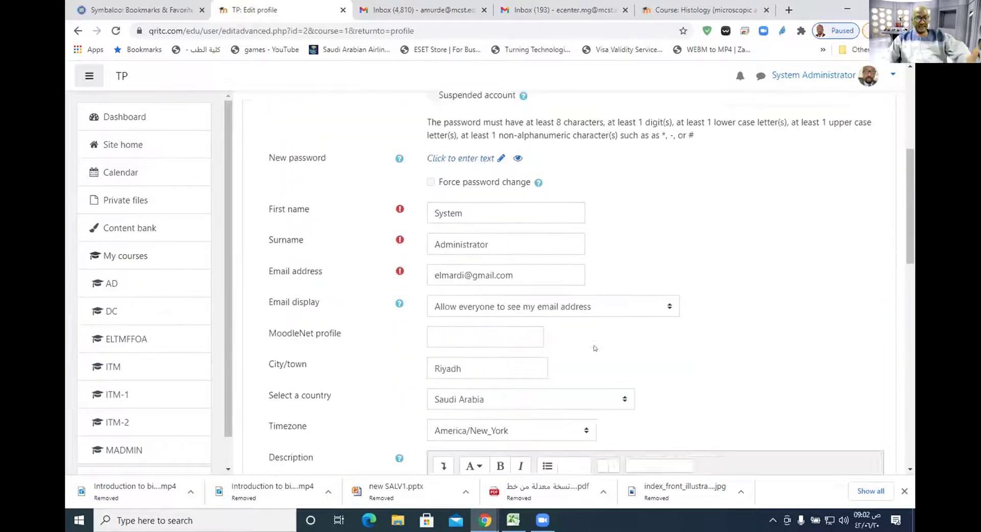
scroll(740, 234, up, 2)
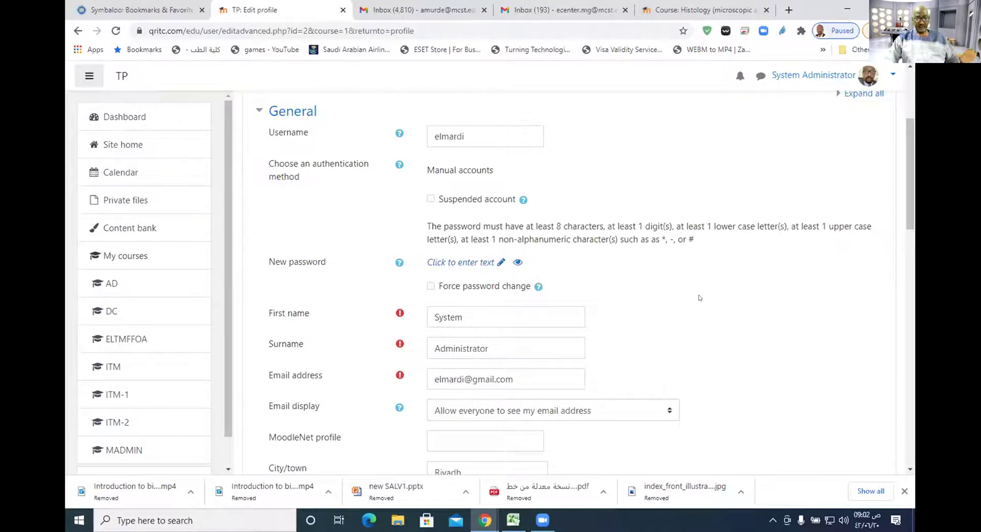
scroll(691, 307, down, 5)
scroll(690, 306, down, 5)
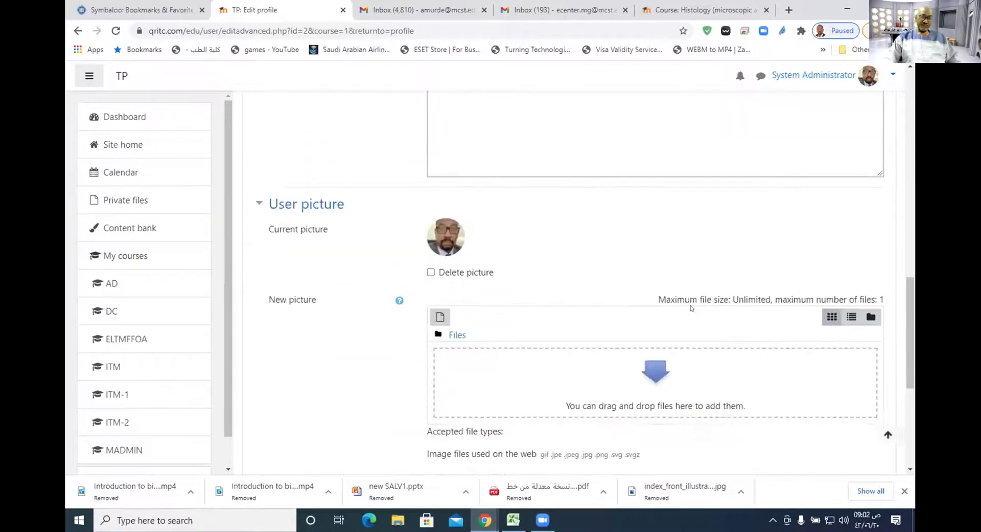
scroll(647, 234, down, 2)
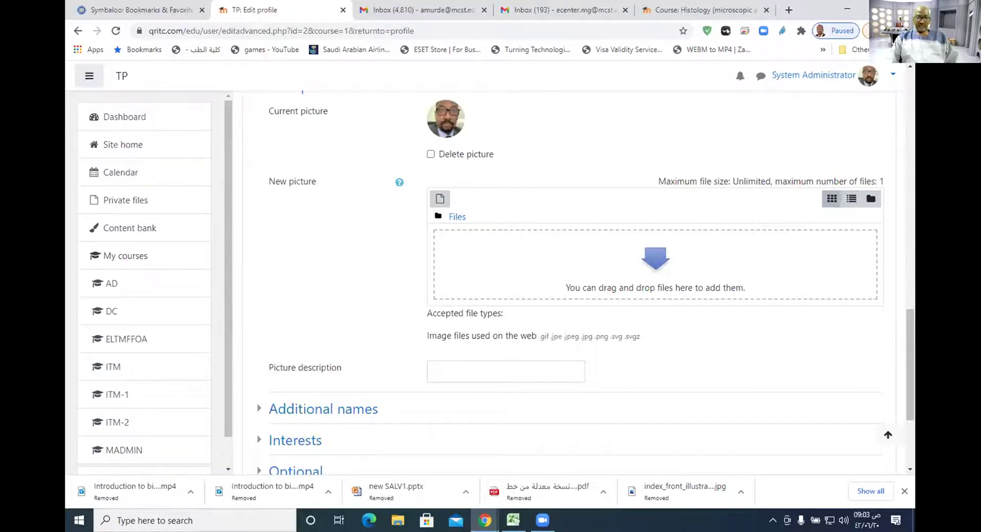
Restore the browser to a smaller window and close the E-Learnig Candidates List workbook in Excel without saving its changes.
click(866, 8)
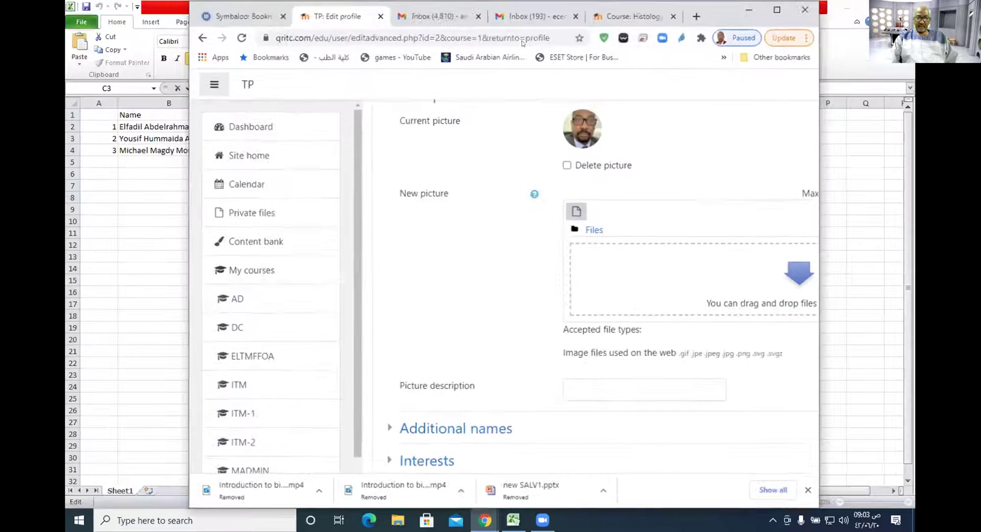
click(861, 31)
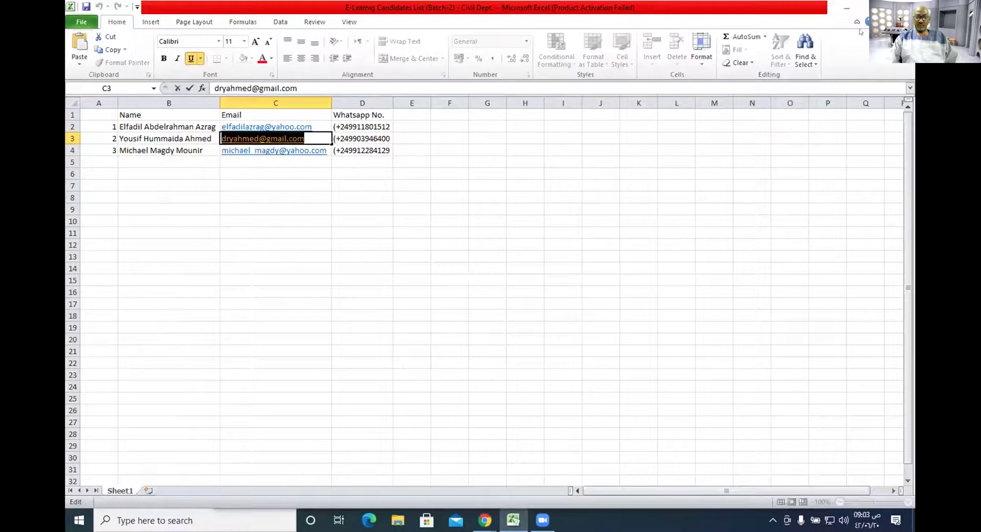
key(alt+F4)
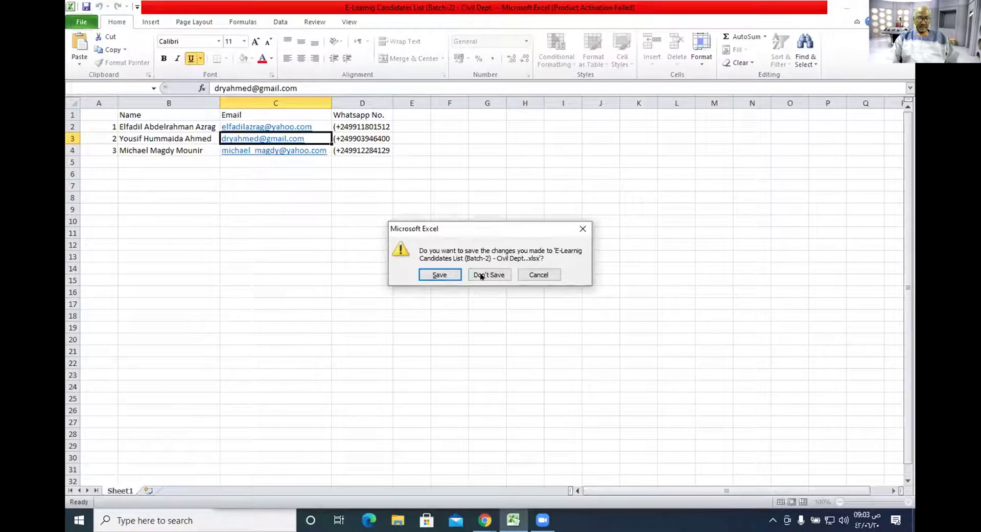
click(482, 275)
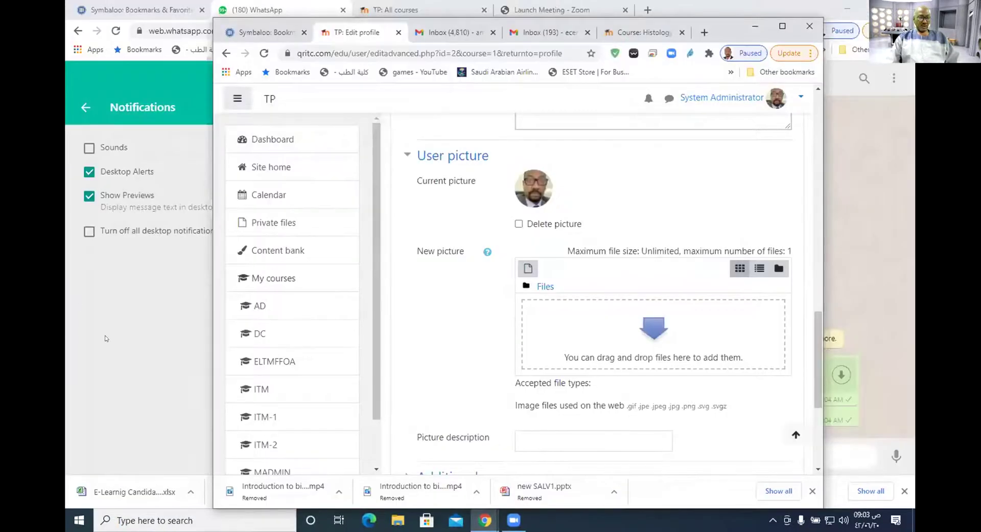
Minimise the WhatsApp browser window and move the Edit profile window so the desktop icons stay visible beside it.
click(105, 338)
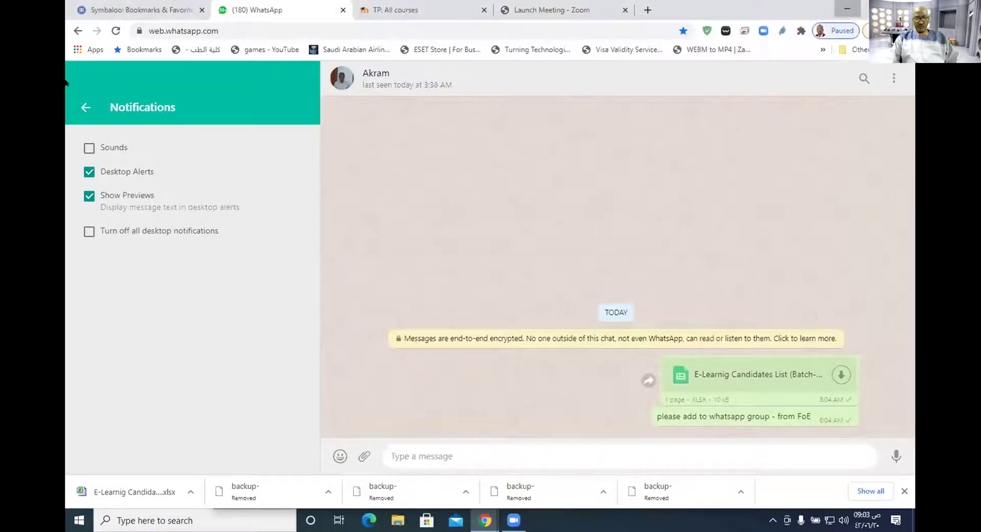
click(847, 9)
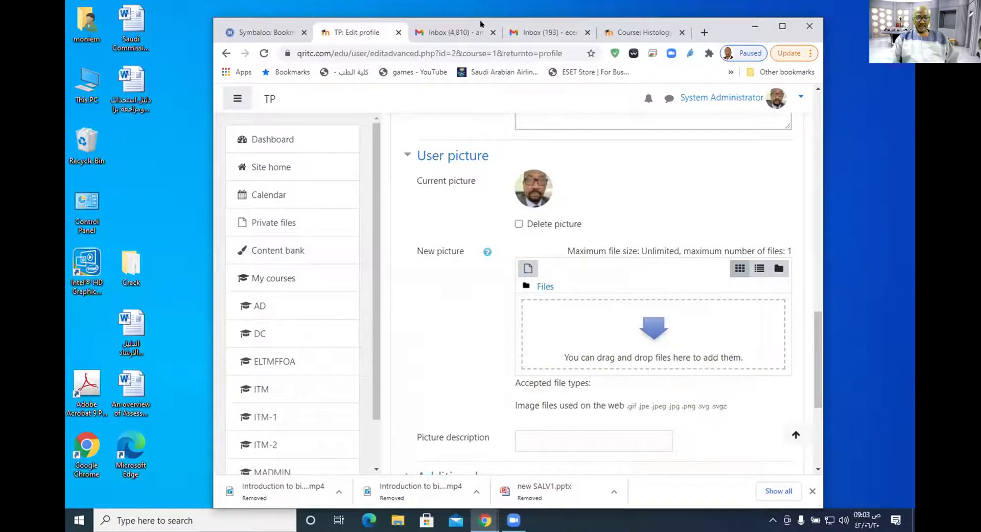
drag(491, 24, 577, 15)
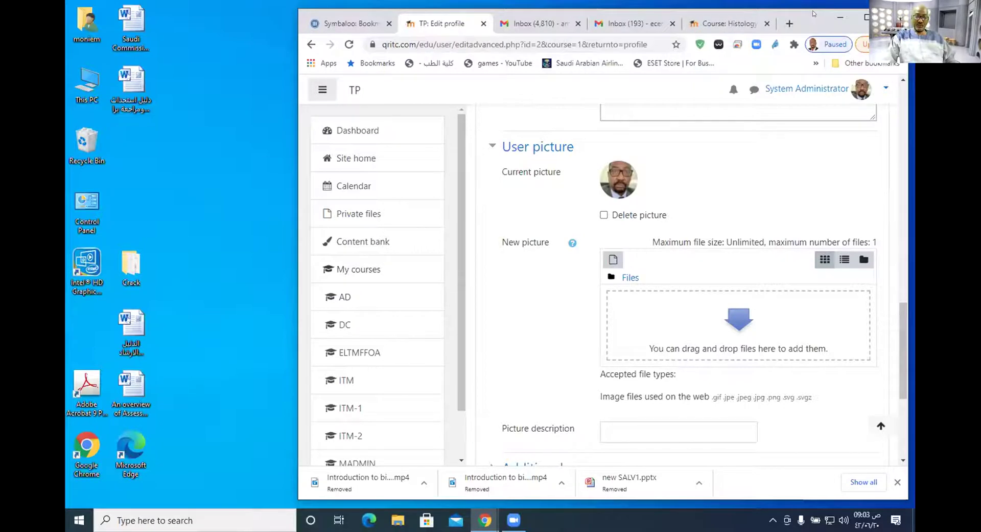
drag(814, 14, 756, 9)
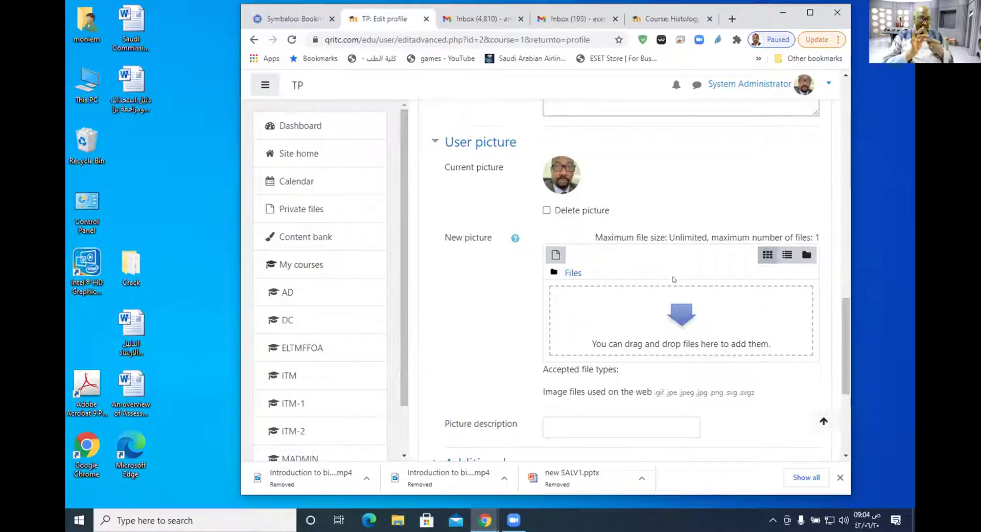
Open the file picker for the new user picture and browse This PC for an image, cancelling without choosing a file.
click(555, 252)
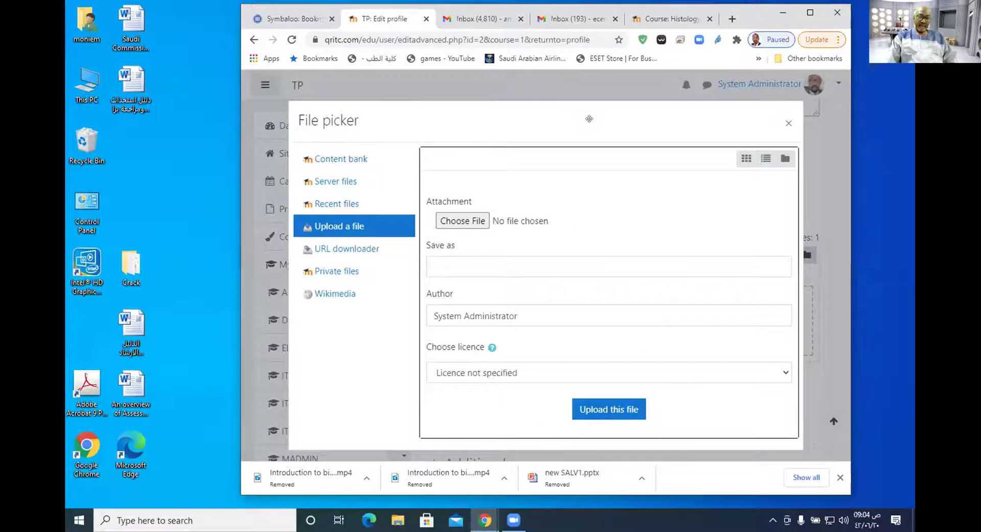
mouse_move(589, 109)
mouse_down()
mouse_move(548, 89)
mouse_move(596, 94)
mouse_up()
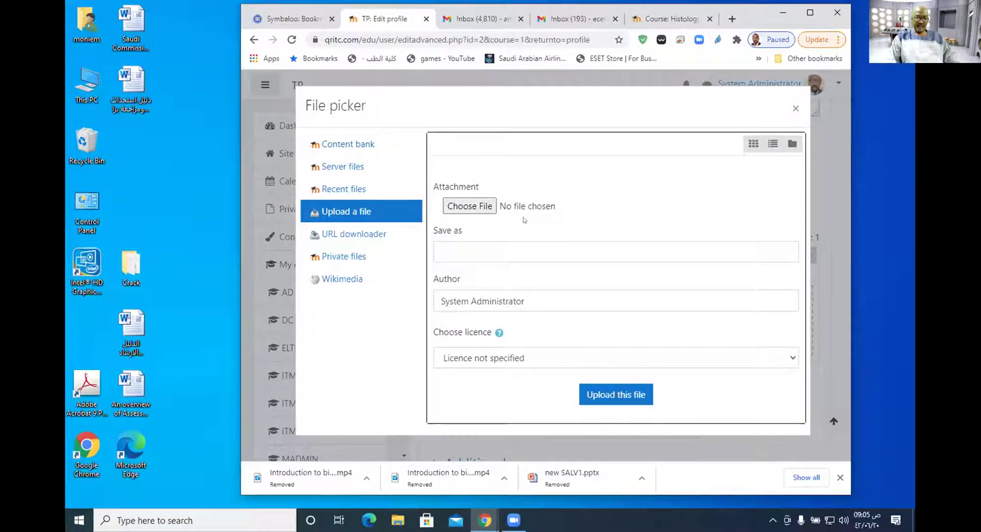
click(475, 206)
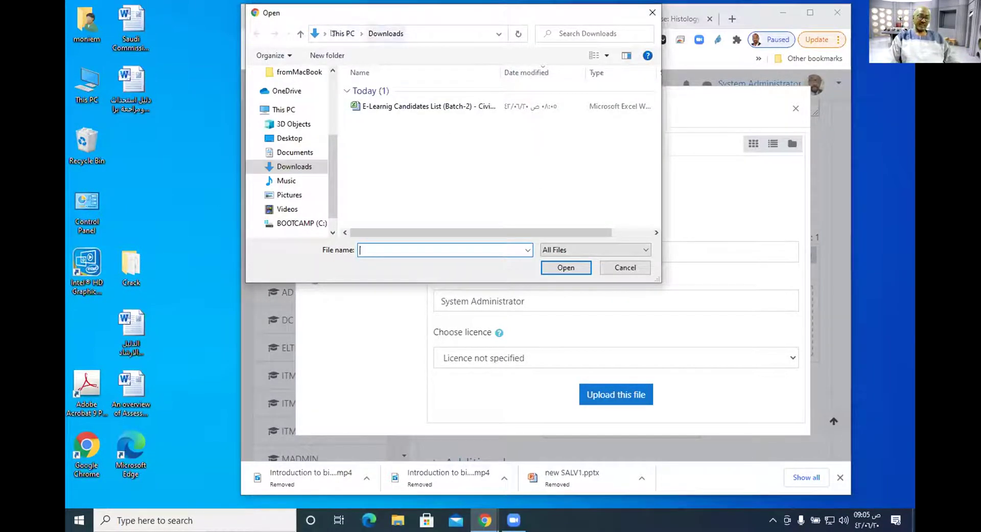
click(343, 33)
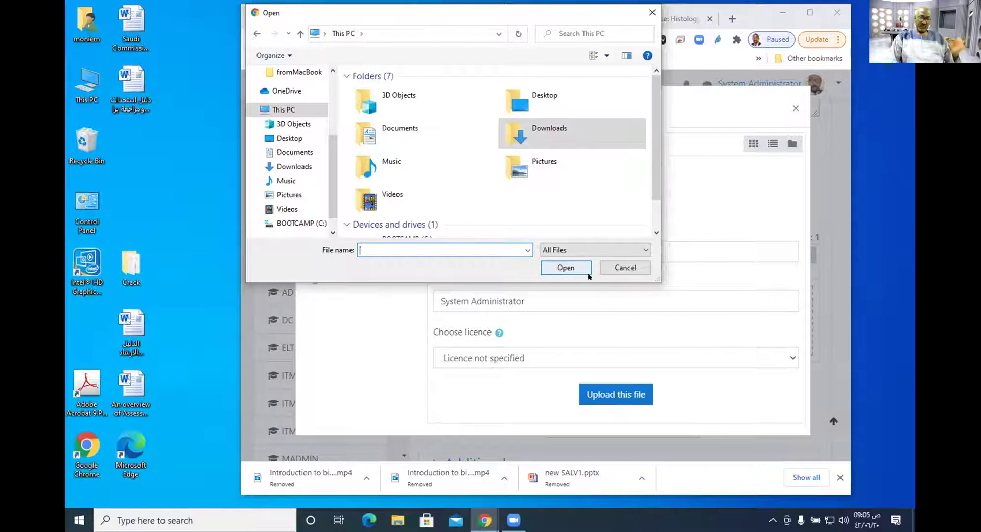
click(625, 268)
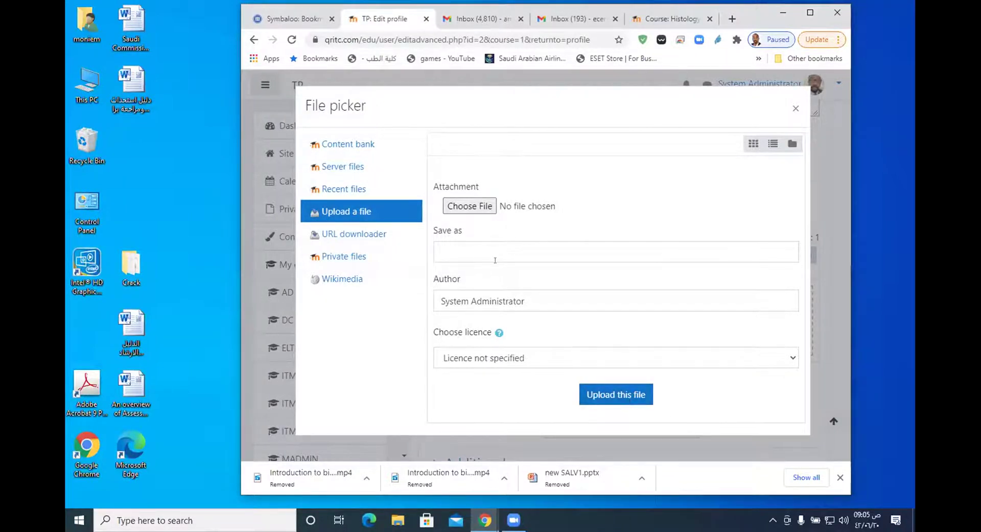
Look for an image in the Saved Pictures and Camera Roll folders, and close the file picker without uploading anything.
click(458, 206)
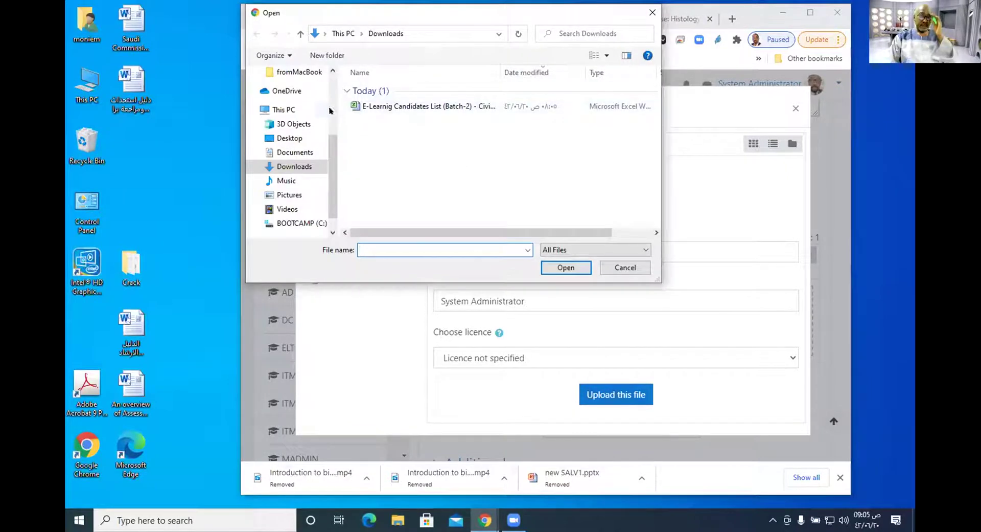
click(289, 138)
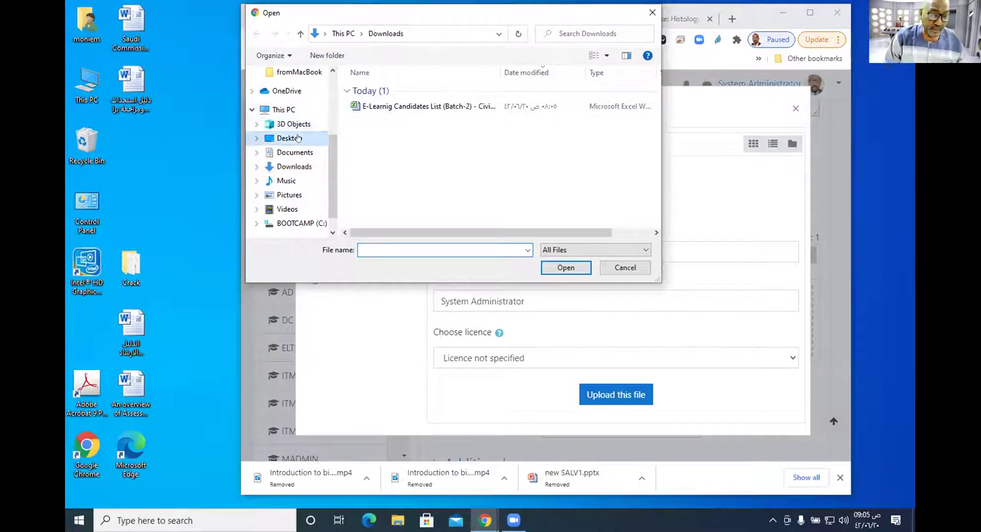
click(289, 195)
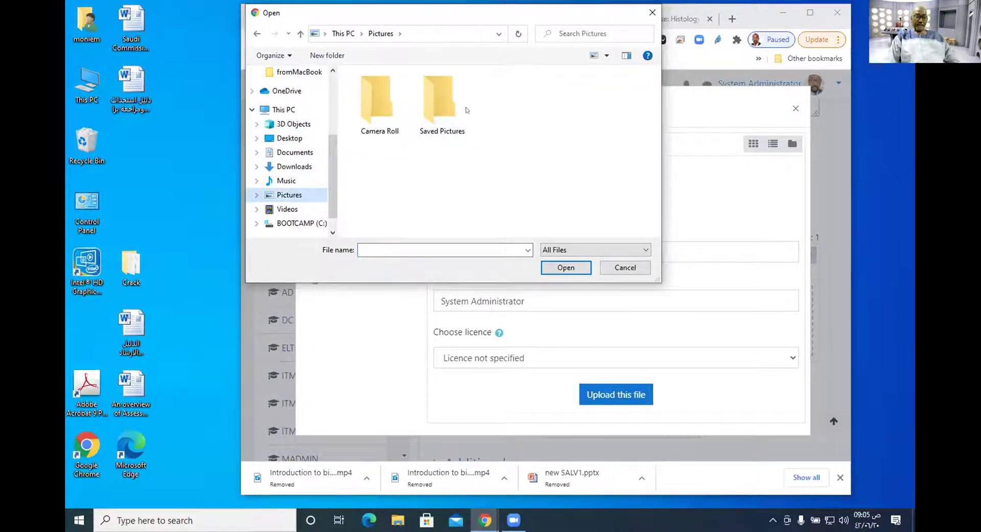
double_click(436, 101)
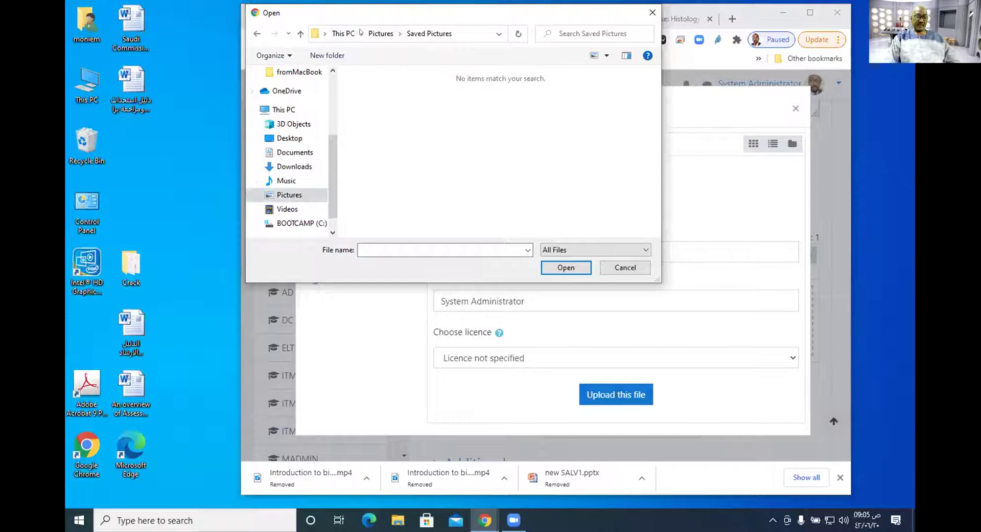
click(381, 33)
double_click(398, 121)
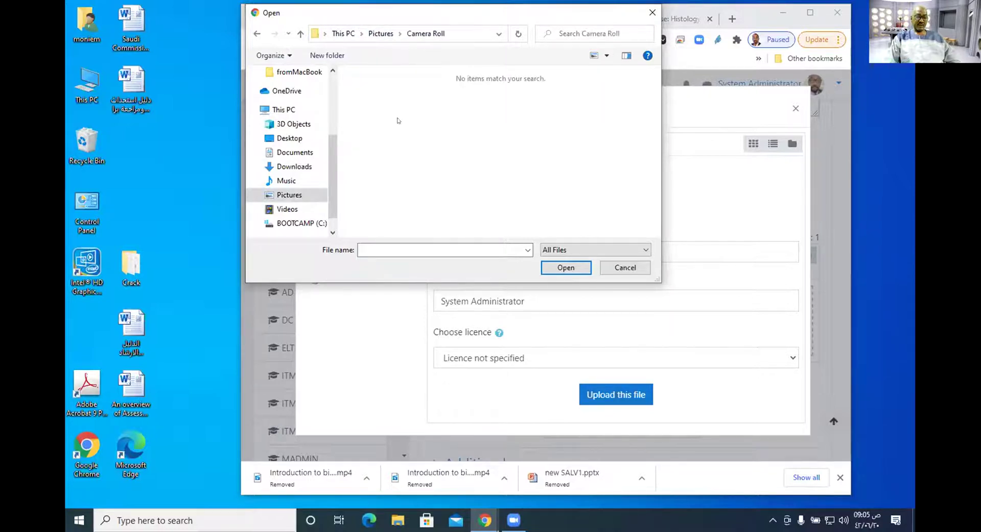
click(380, 33)
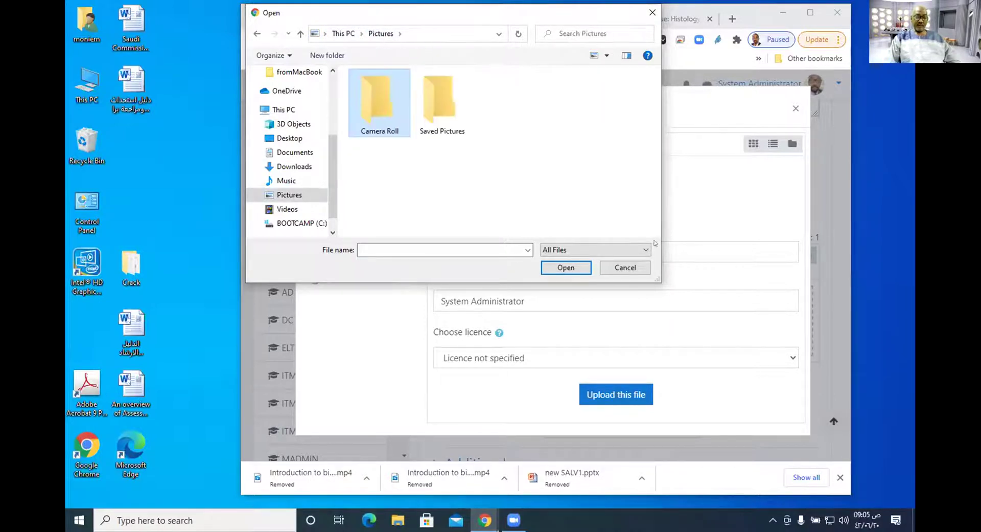
click(625, 265)
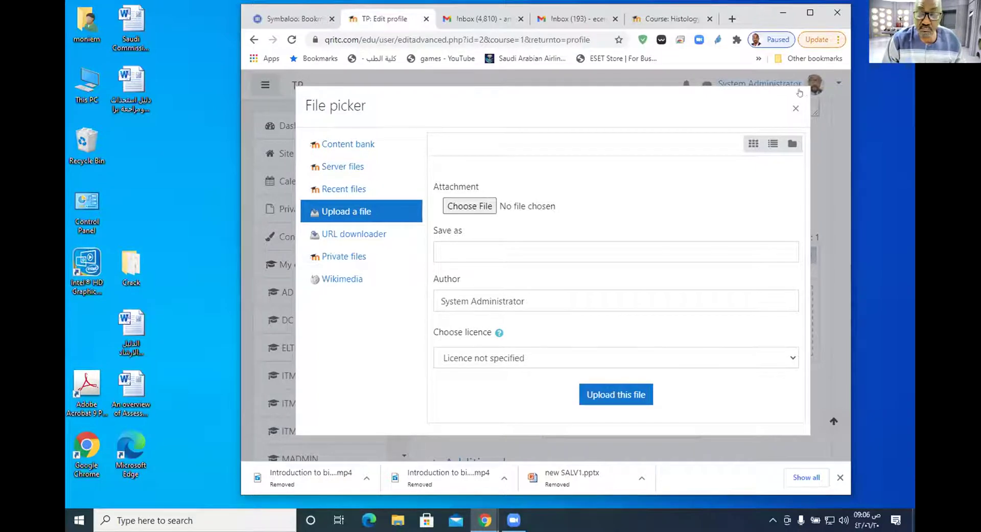
click(796, 108)
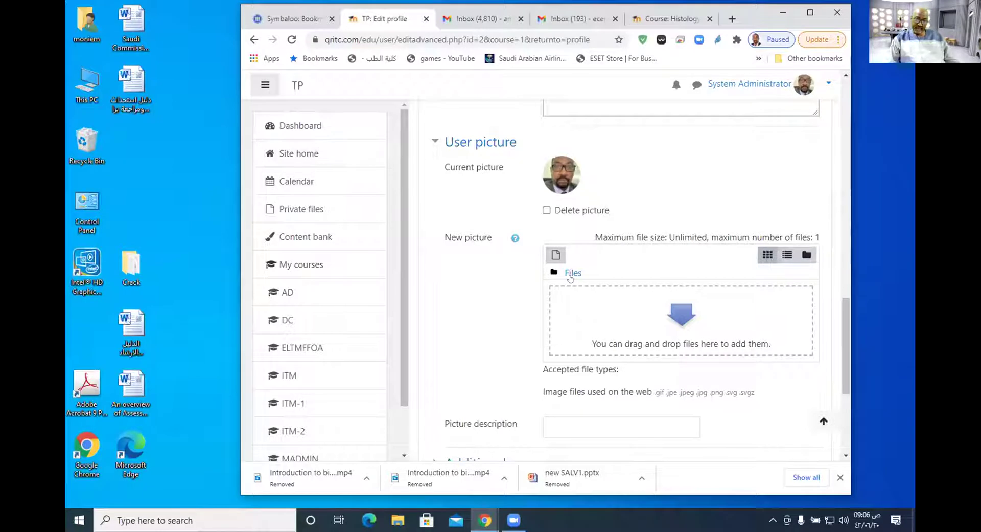
click(556, 254)
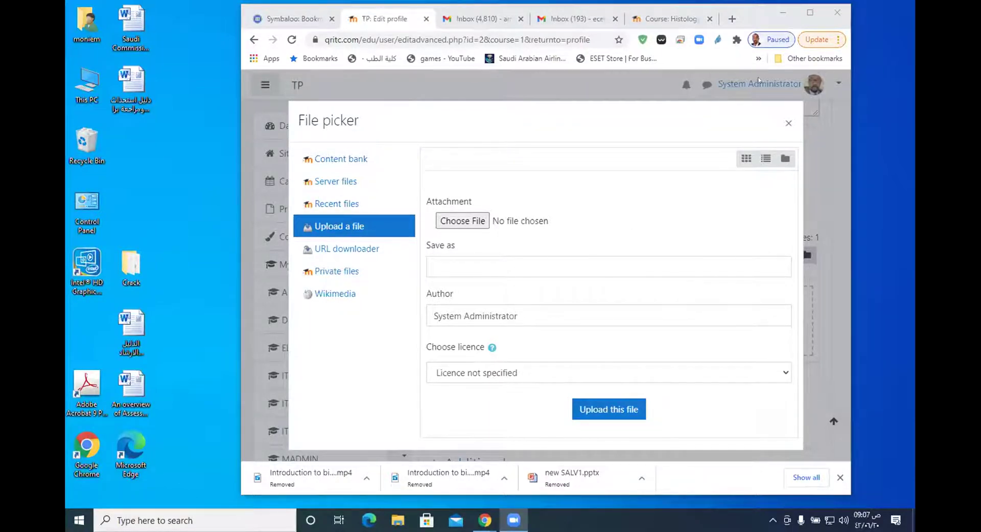
click(789, 123)
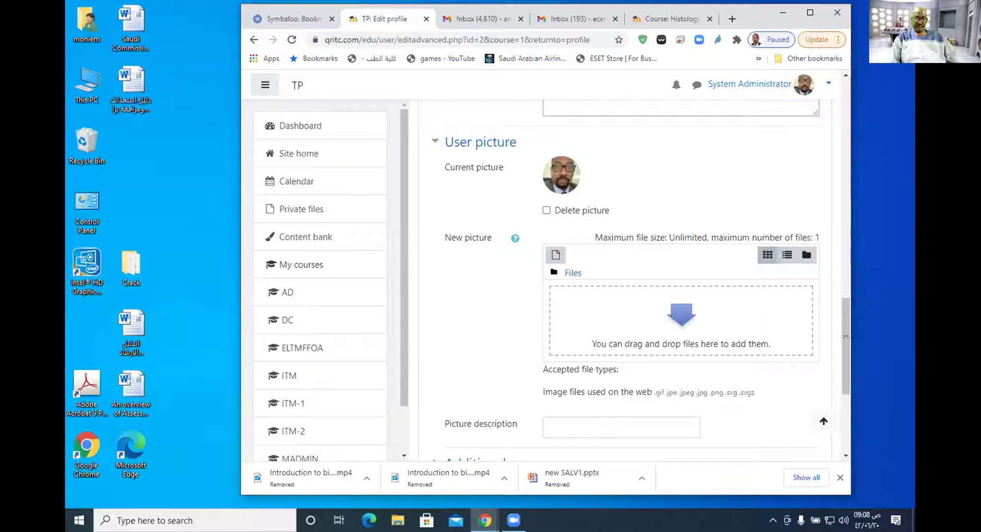
Review the profile form from the User picture section through the description, country and e-mail fields to the Edit profile heading.
drag(845, 335, 845, 364)
scroll(845, 352, up, 10)
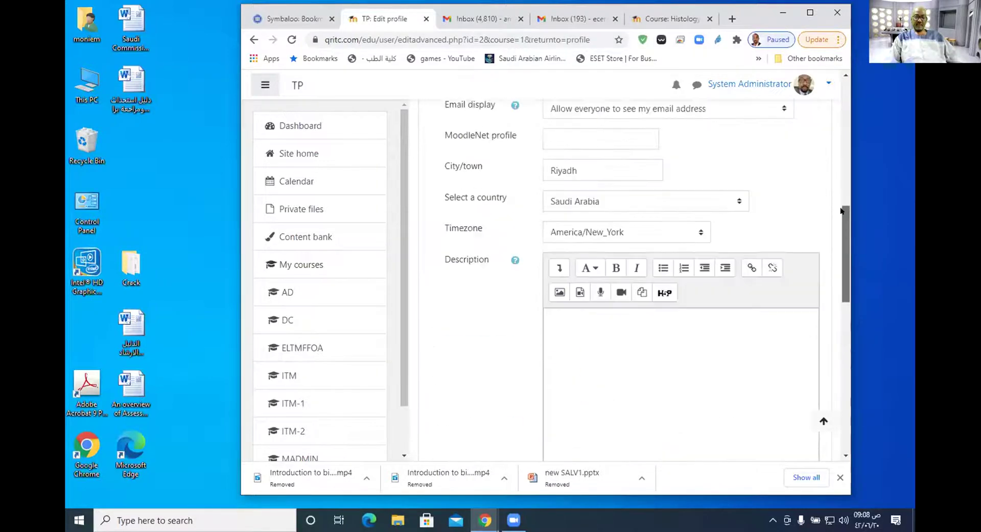
scroll(833, 206, down, 4)
scroll(833, 206, down, 1)
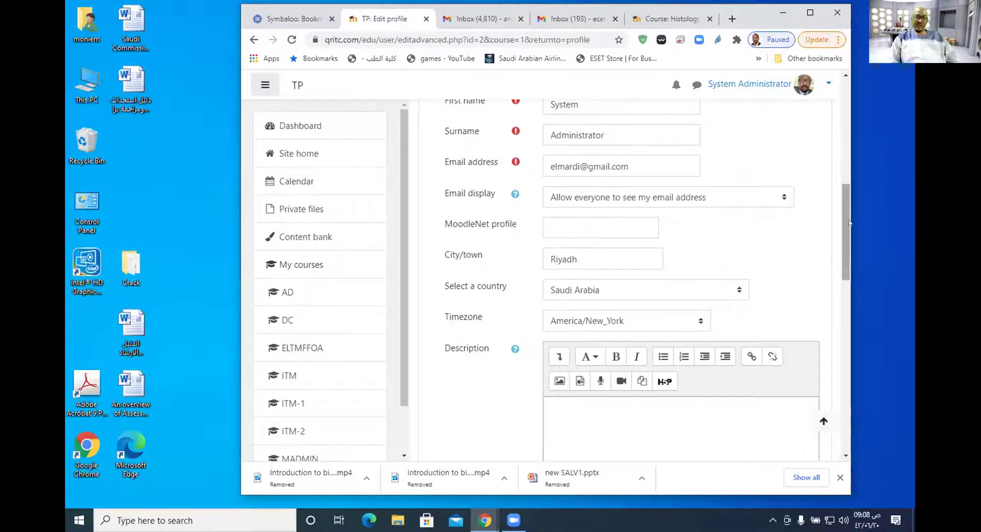
drag(849, 210, 844, 343)
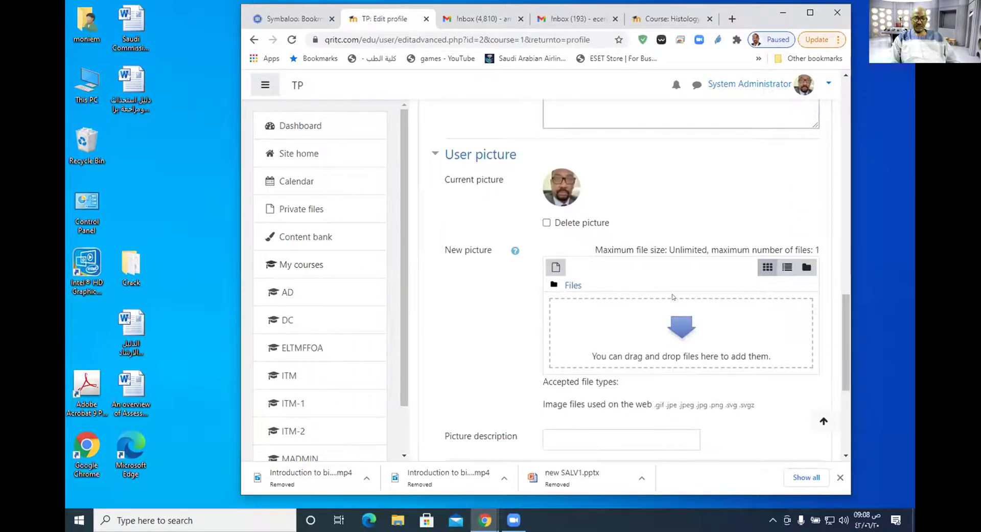
scroll(679, 306, up, 7)
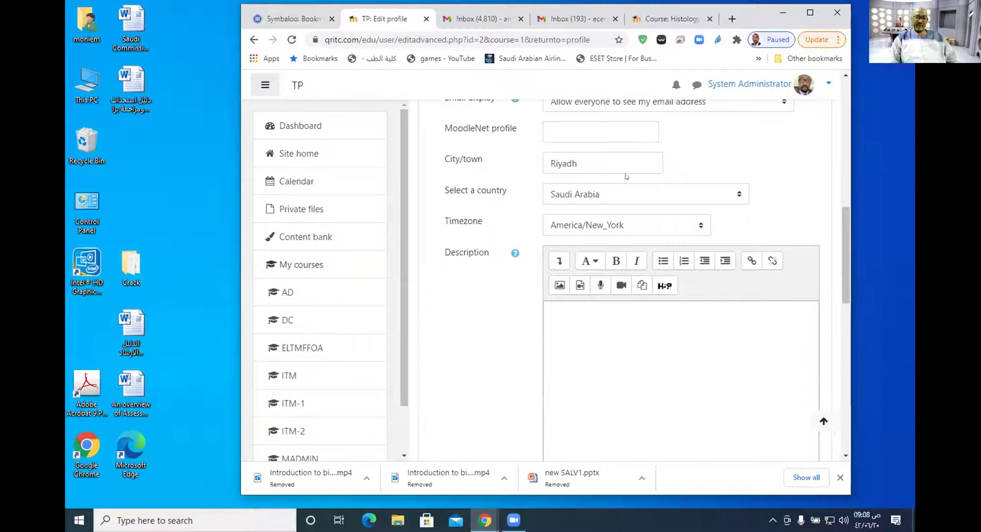
scroll(652, 170, up, 2)
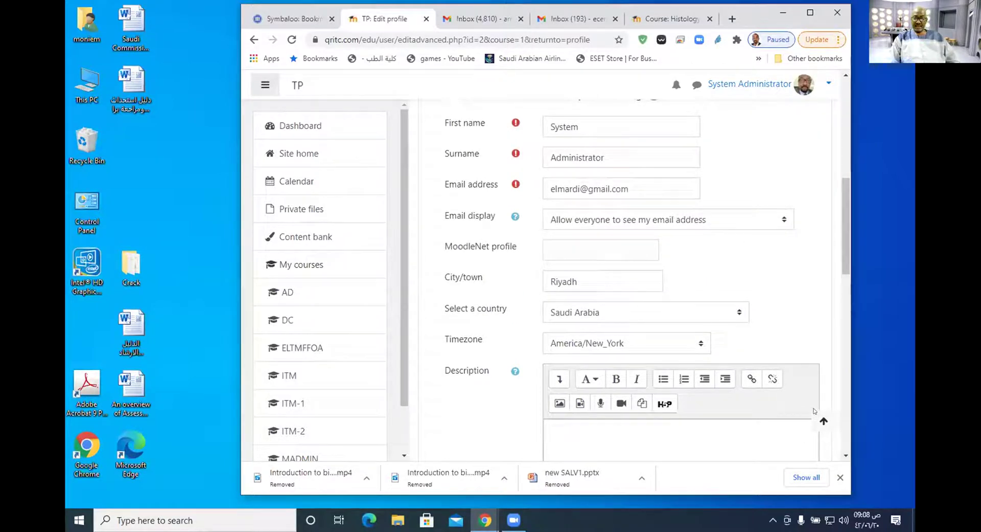
drag(845, 215, 842, 116)
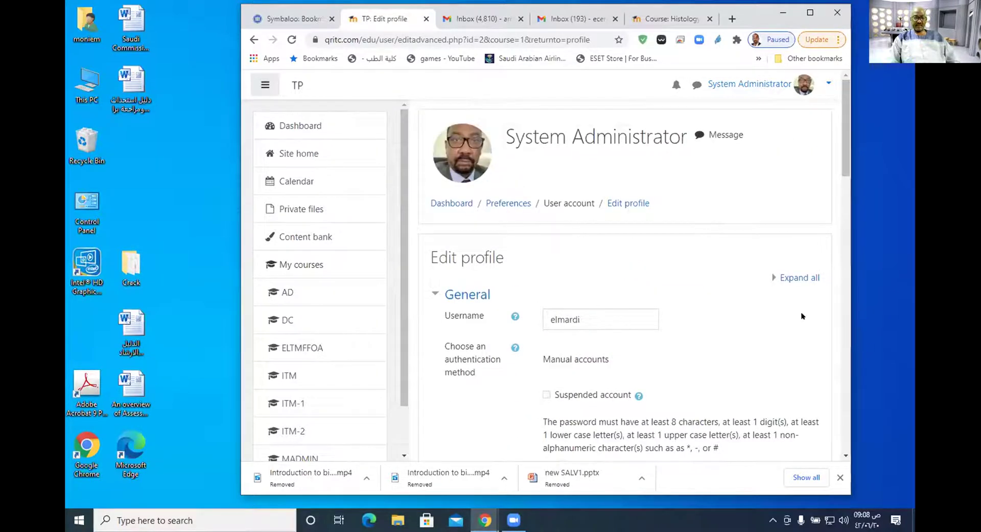
Examine the username and password rules under General and open the New password field for entry.
scroll(659, 220, down, 1)
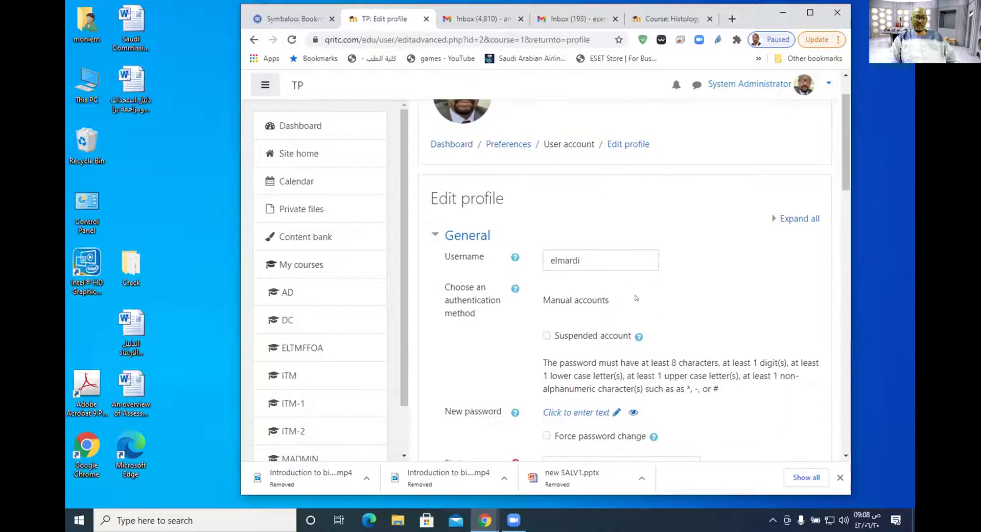
scroll(644, 301, down, 2)
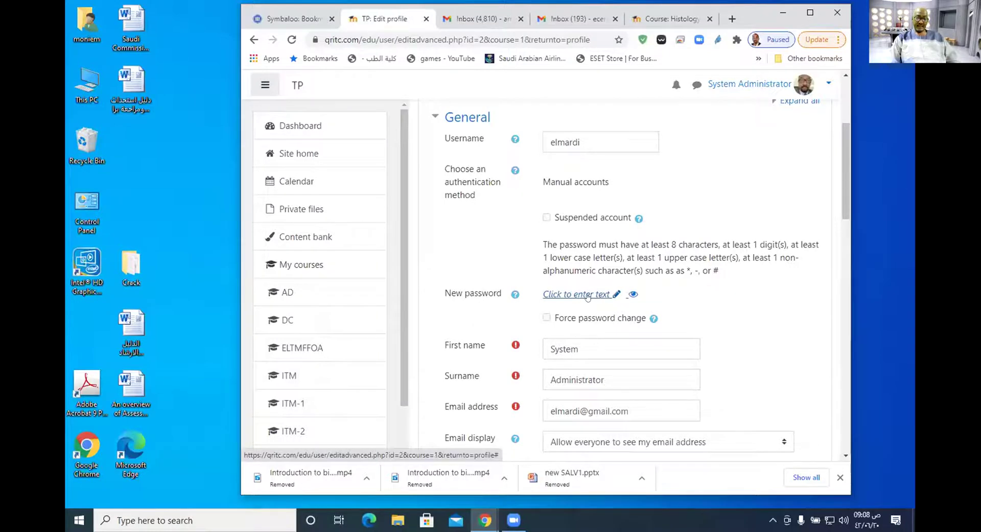
click(617, 291)
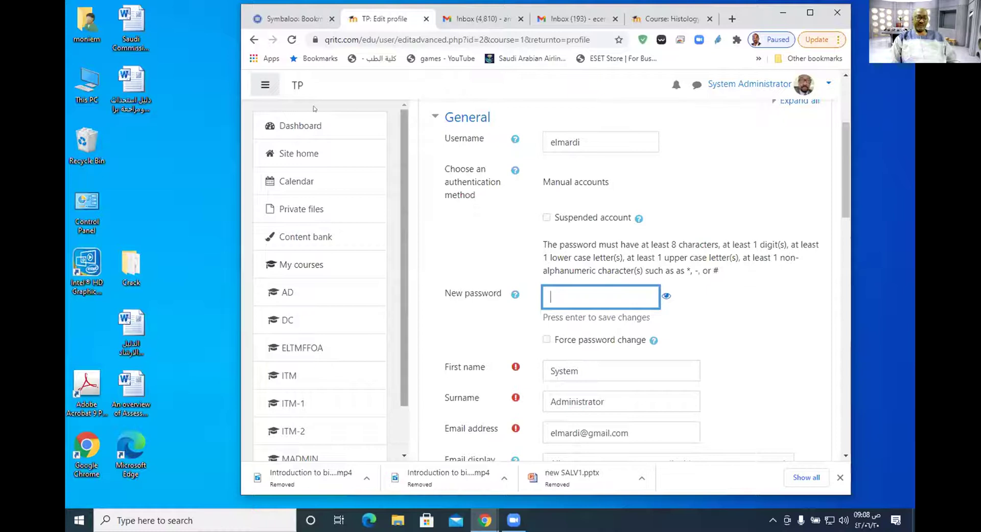
Leave the profile form for the Dashboard and maximise the browser window.
click(300, 127)
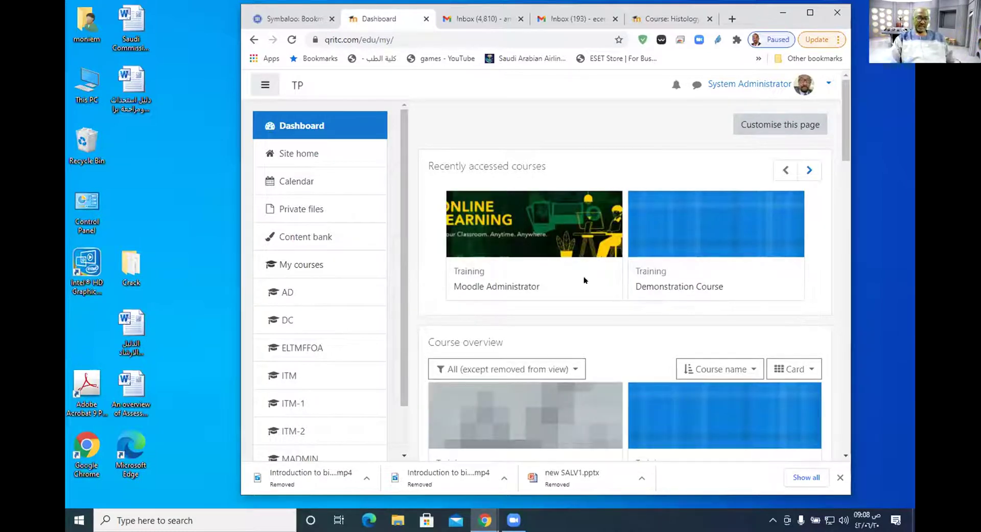
click(810, 12)
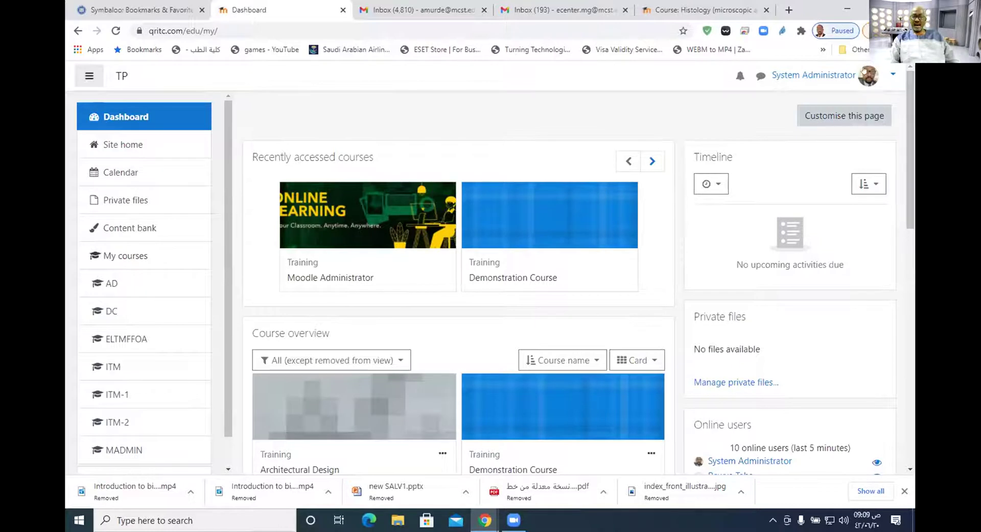
Switch the administrator's role to Teacher and check the navigation drawer on the Dashboard.
click(891, 73)
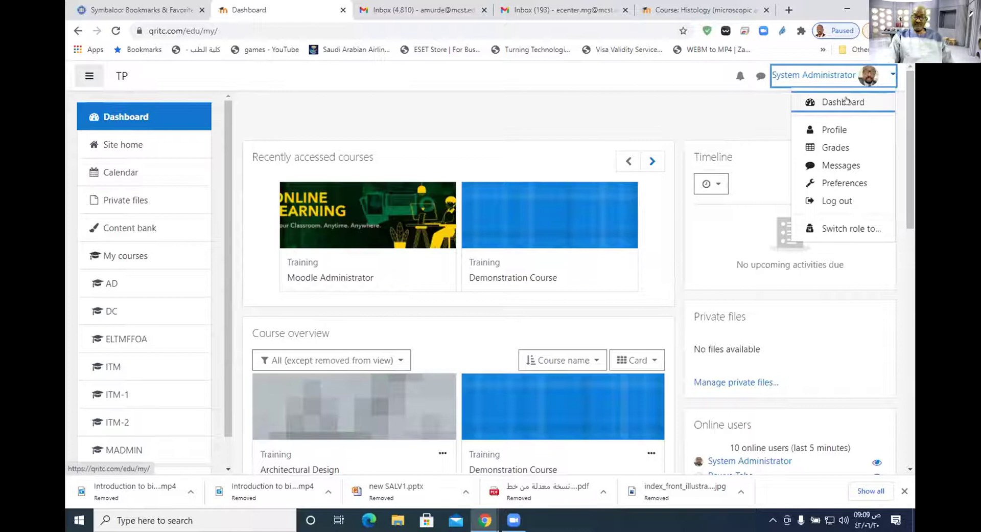
click(852, 229)
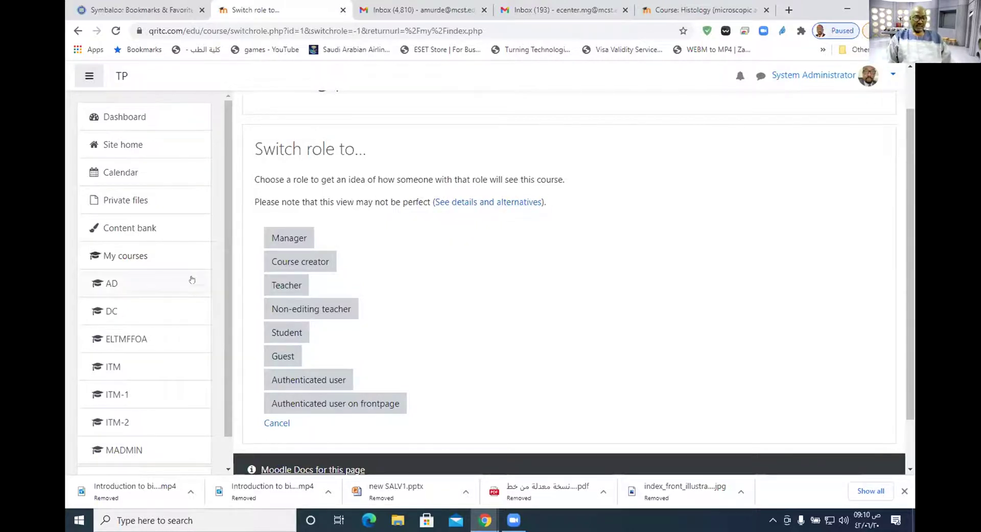
click(286, 285)
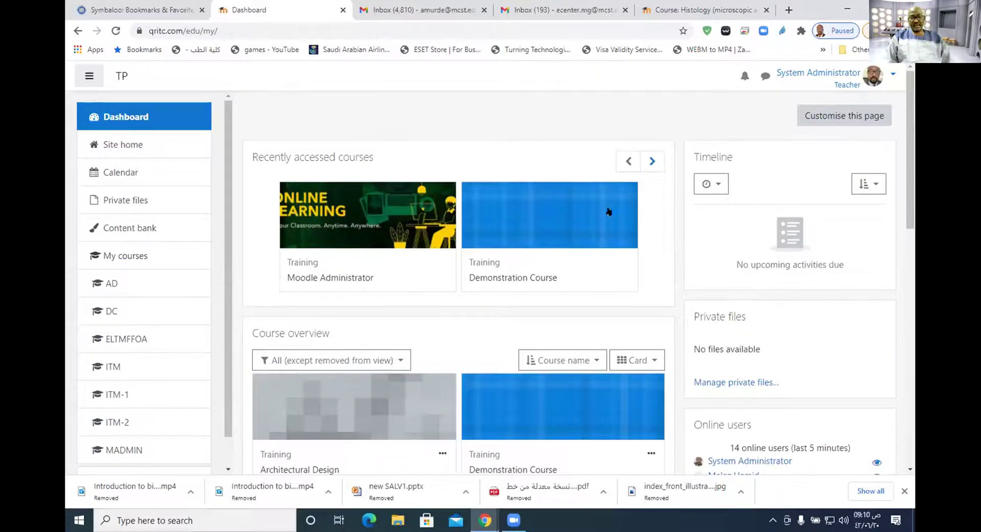
scroll(125, 268, down, 1)
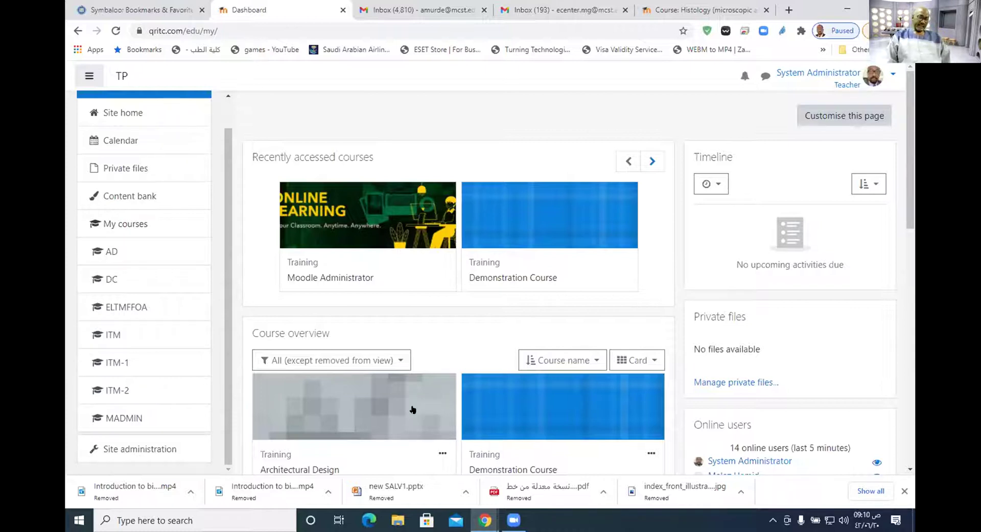
Return the account from the Teacher view to its normal role.
click(890, 78)
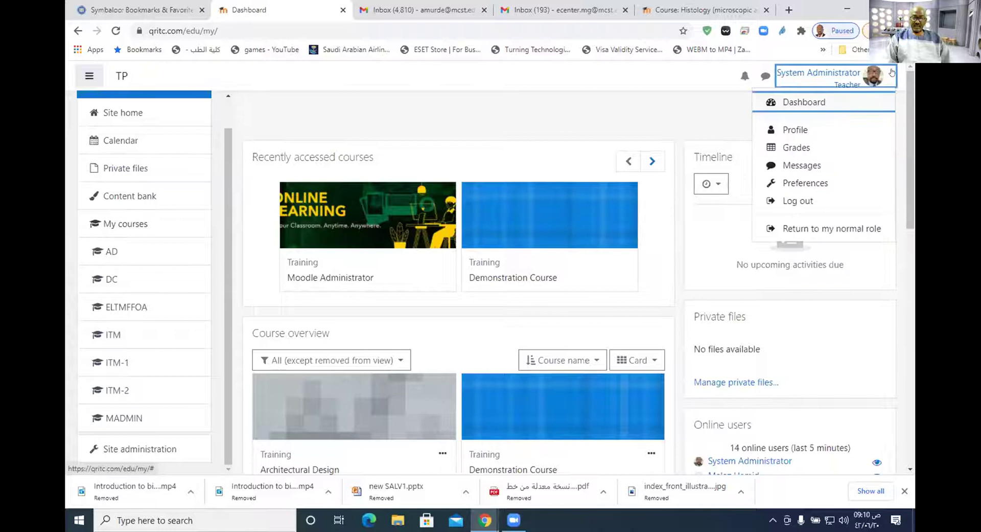
click(844, 231)
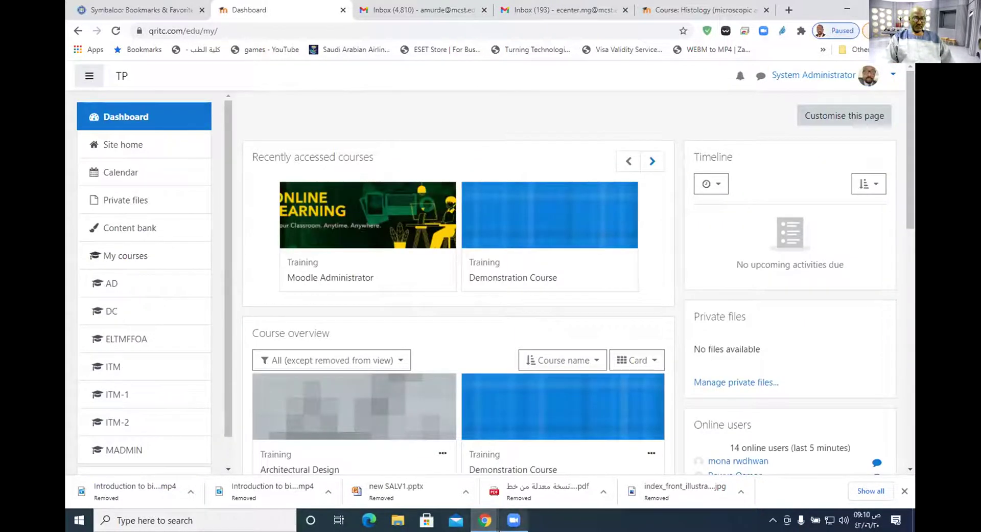
Minimise the browser to the desktop and bring the Dashboard window back.
click(845, 6)
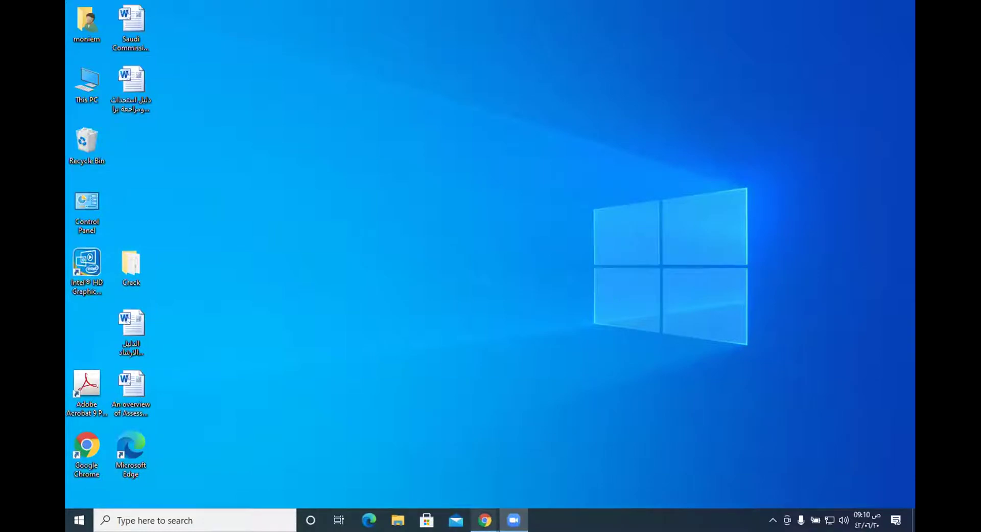
mouse_move(485, 520)
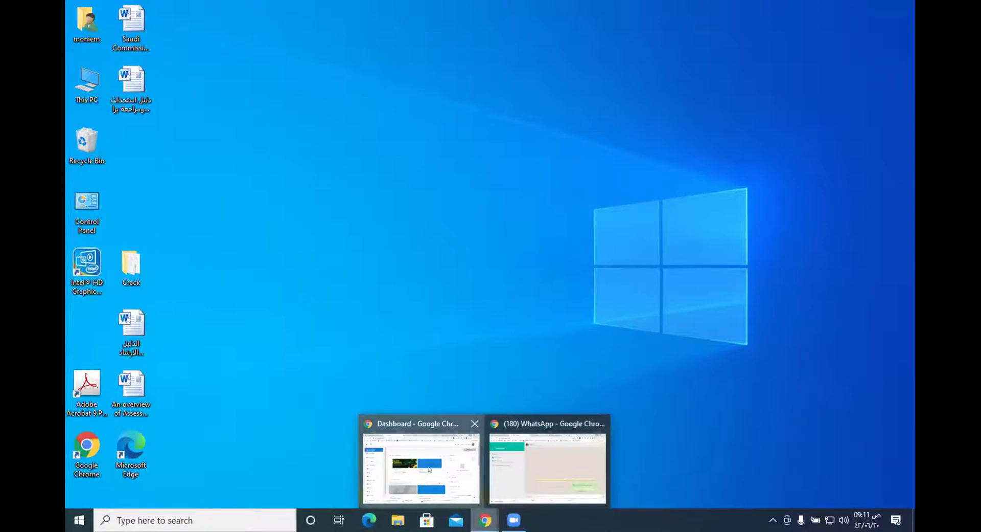
click(429, 468)
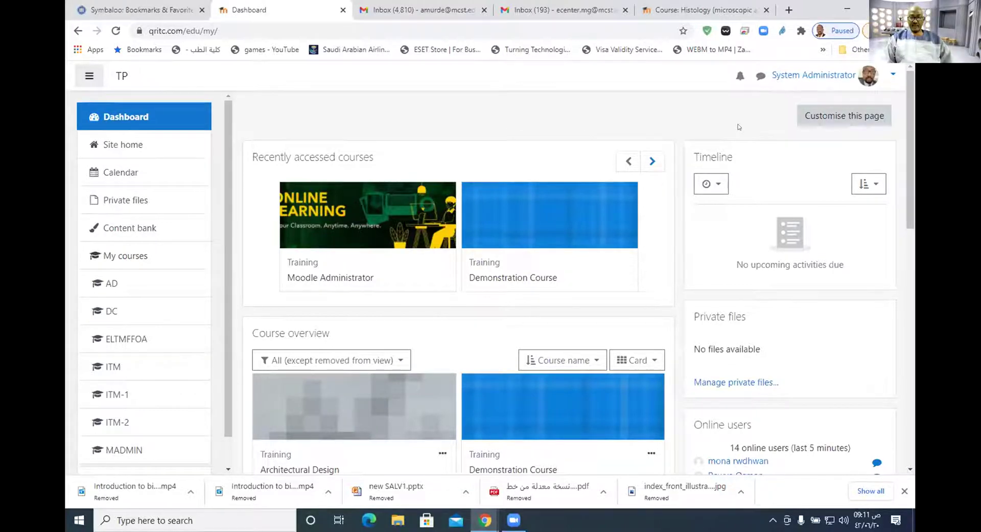
Open the administrator's profile for editing and go to the user picture section.
click(883, 75)
click(837, 129)
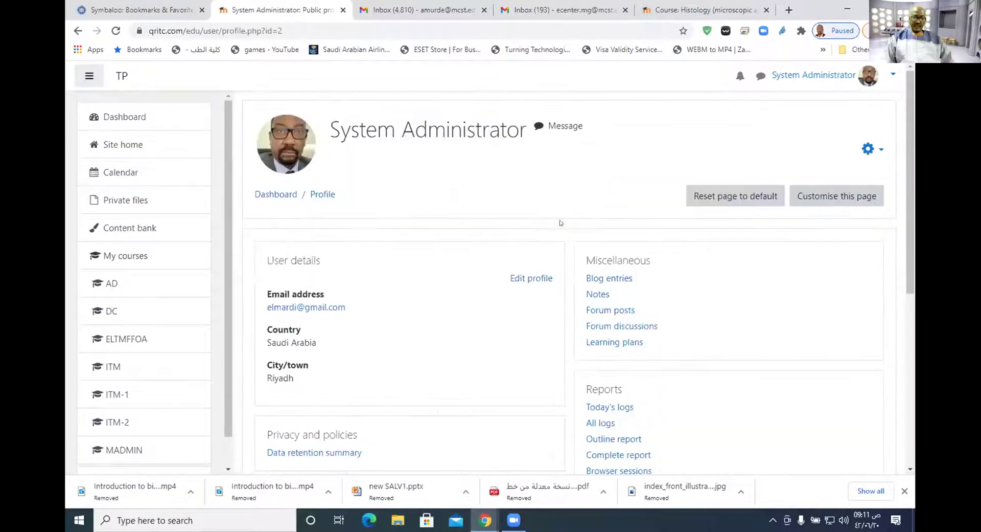
scroll(530, 192, down, 2)
click(532, 161)
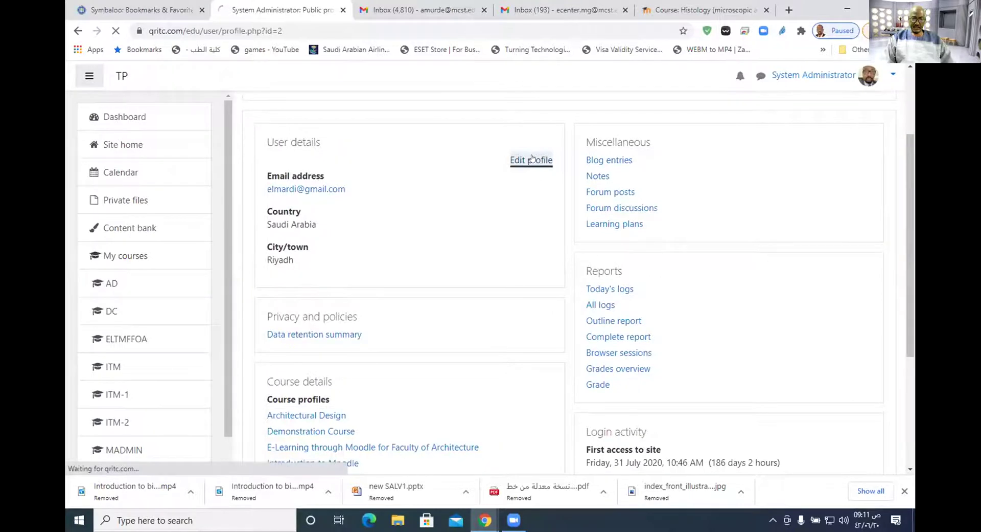
scroll(567, 220, down, 5)
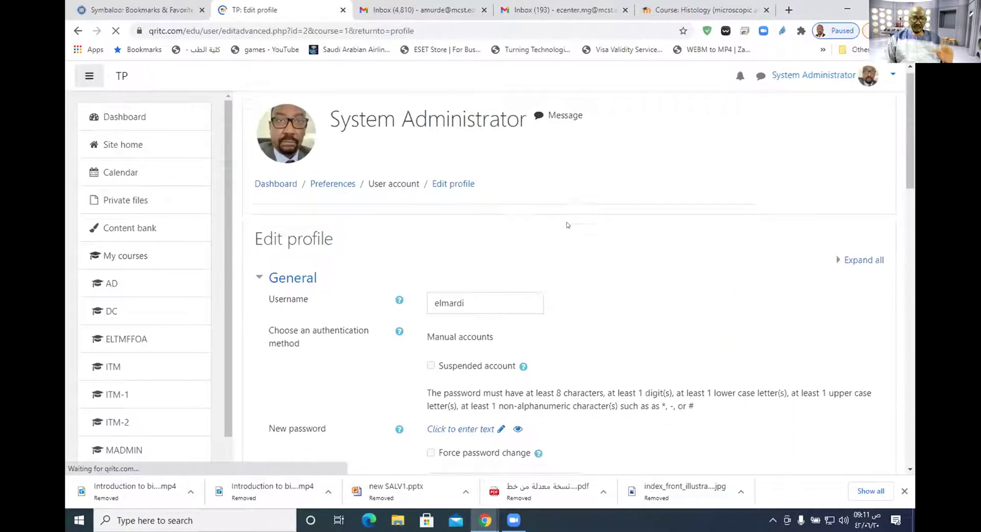
scroll(510, 193, down, 3)
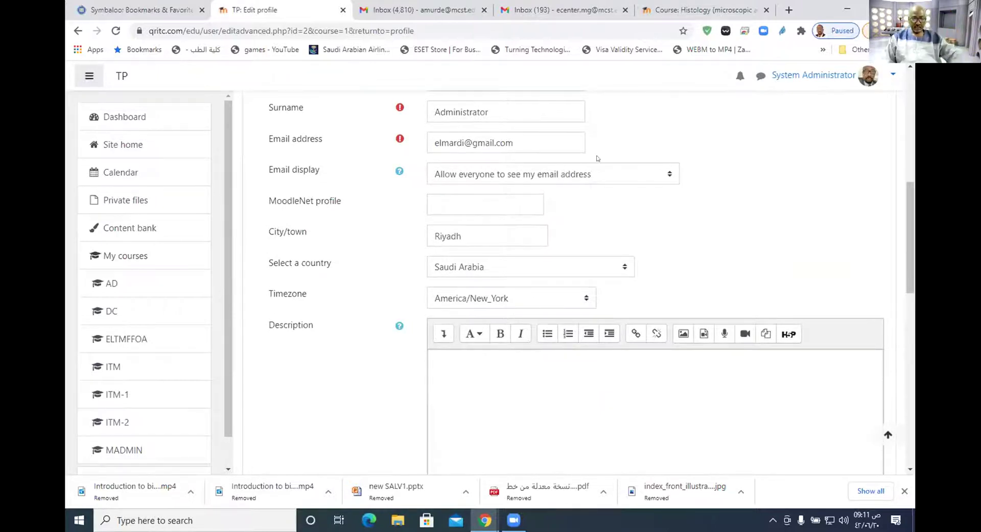
scroll(640, 184, down, 10)
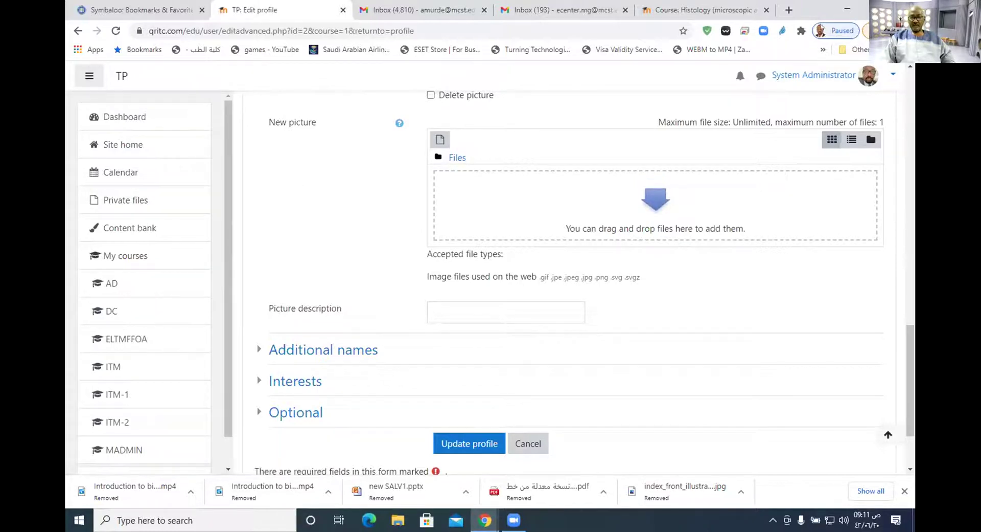
Reduce the browser window and show how to choose a new picture from the computer, closing the file picker without uploading.
click(866, 9)
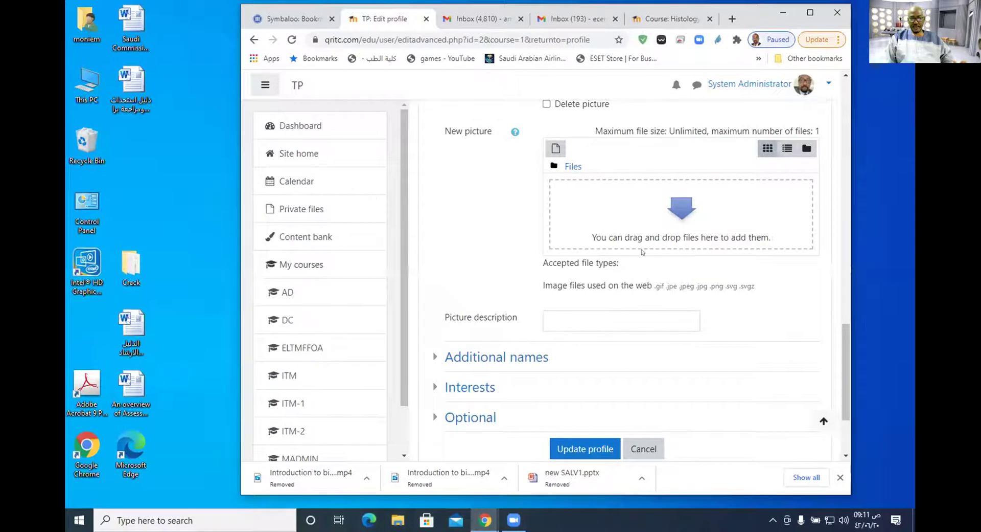
click(556, 148)
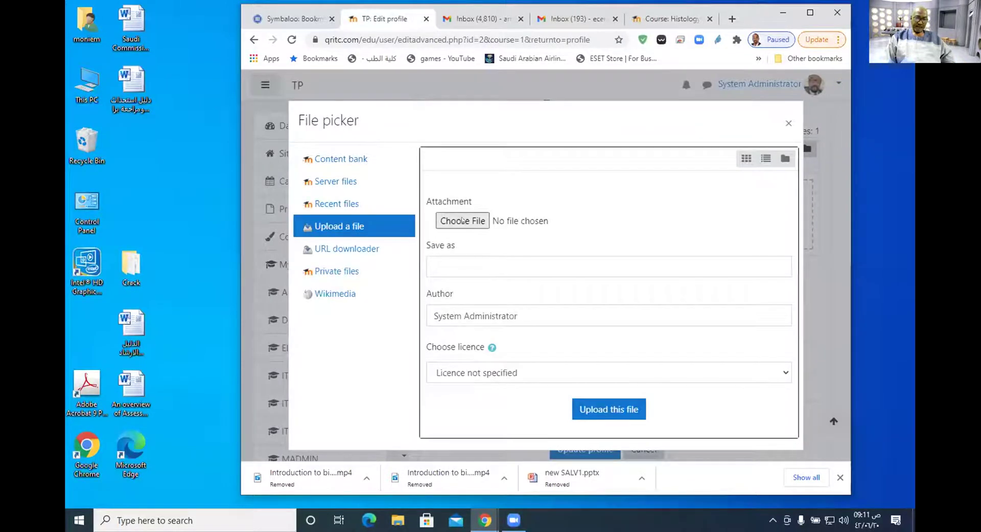
click(457, 218)
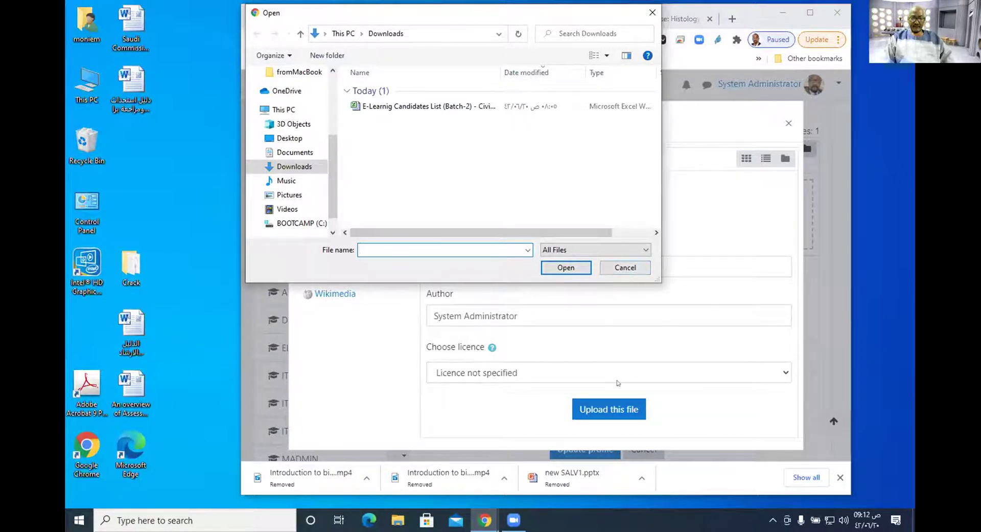
click(637, 269)
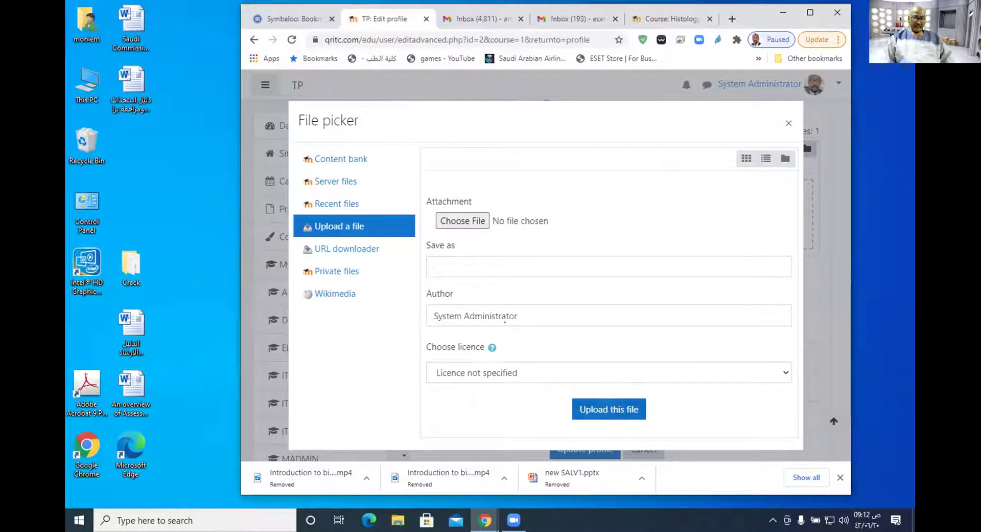
click(788, 125)
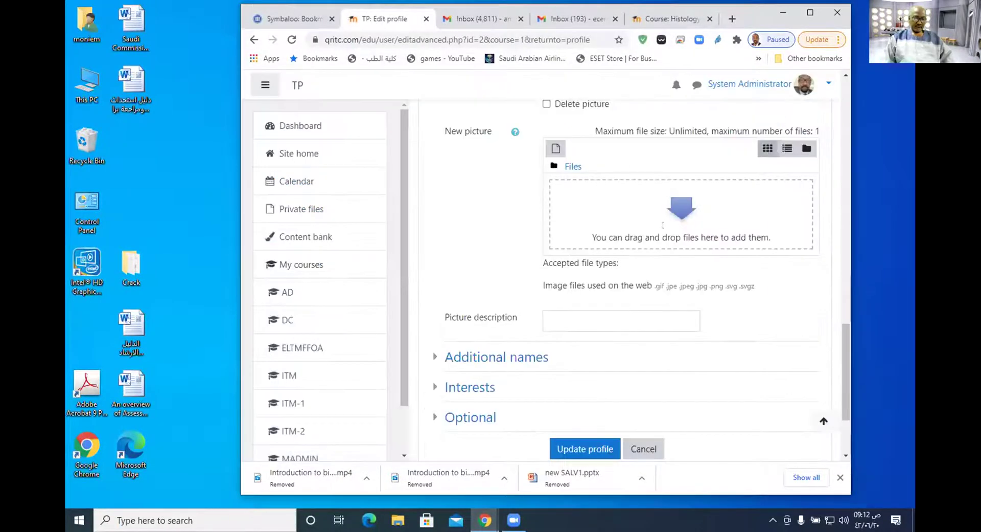
Open the profile page from the current user picture and look through its details.
scroll(663, 225, up, 5)
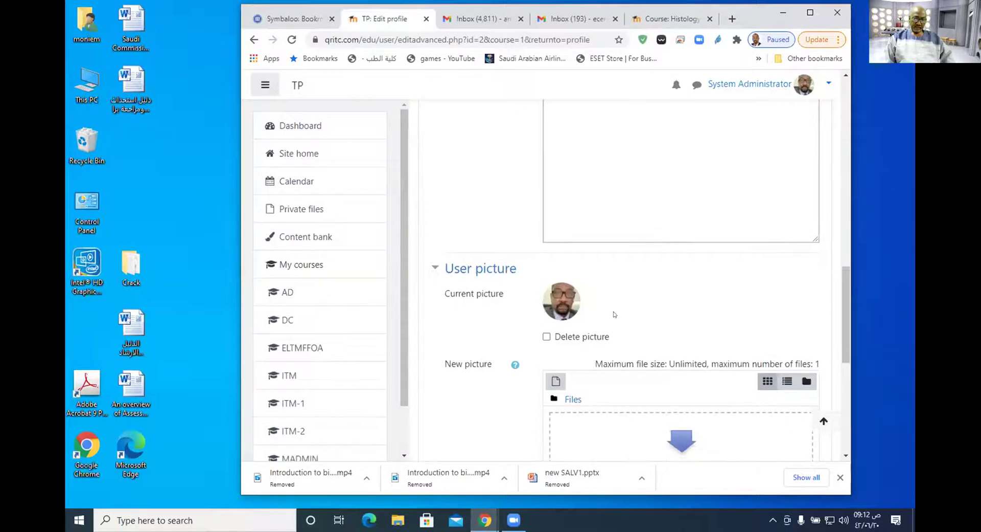
scroll(615, 313, down, 2)
click(567, 188)
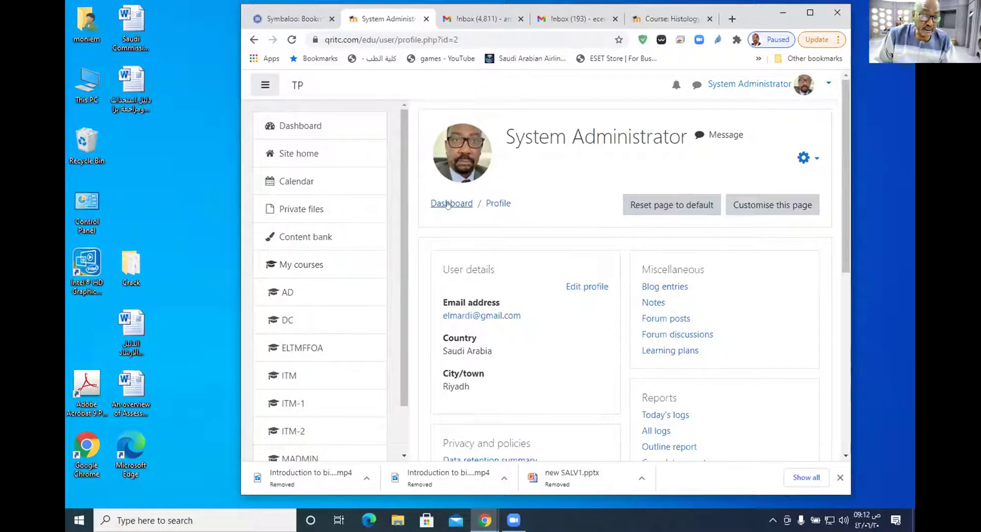
scroll(736, 332, down, 5)
scroll(729, 318, down, 2)
scroll(730, 318, up, 7)
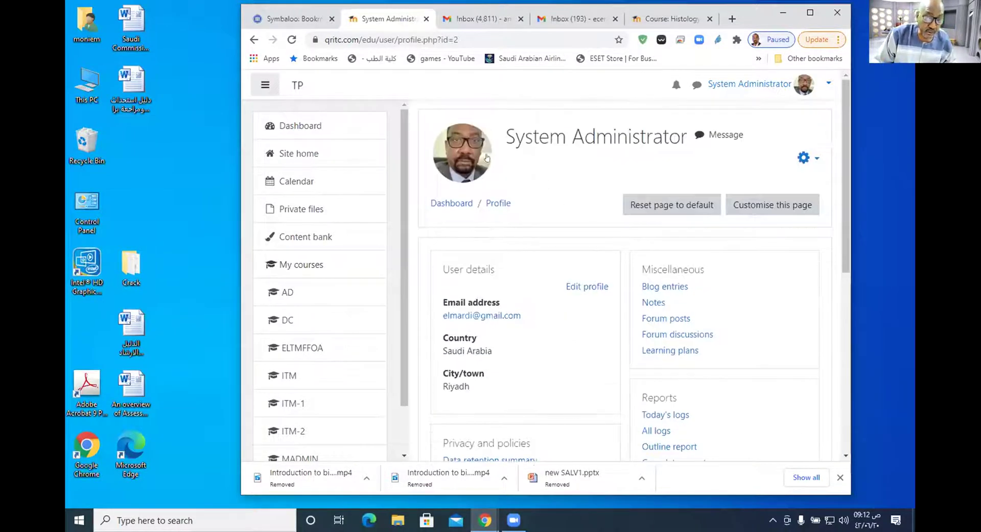
click(486, 157)
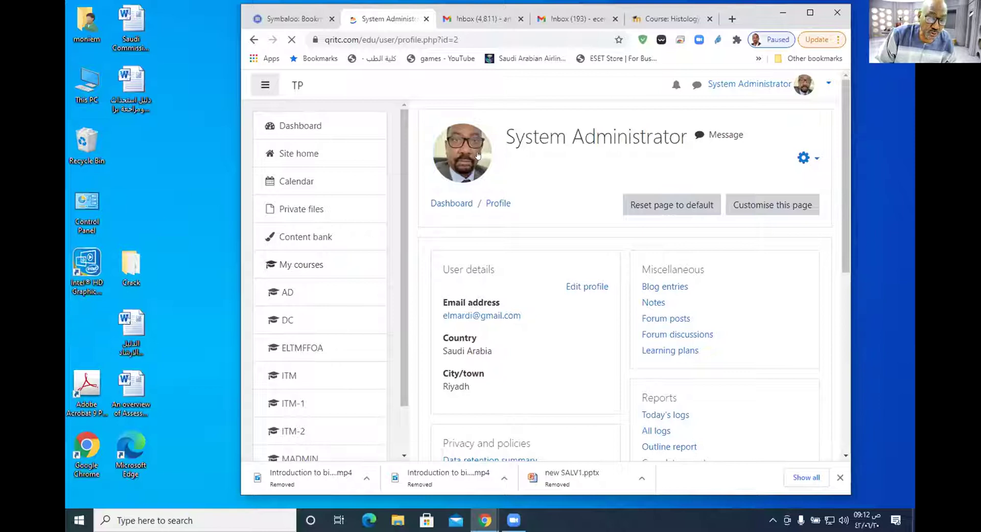
click(477, 147)
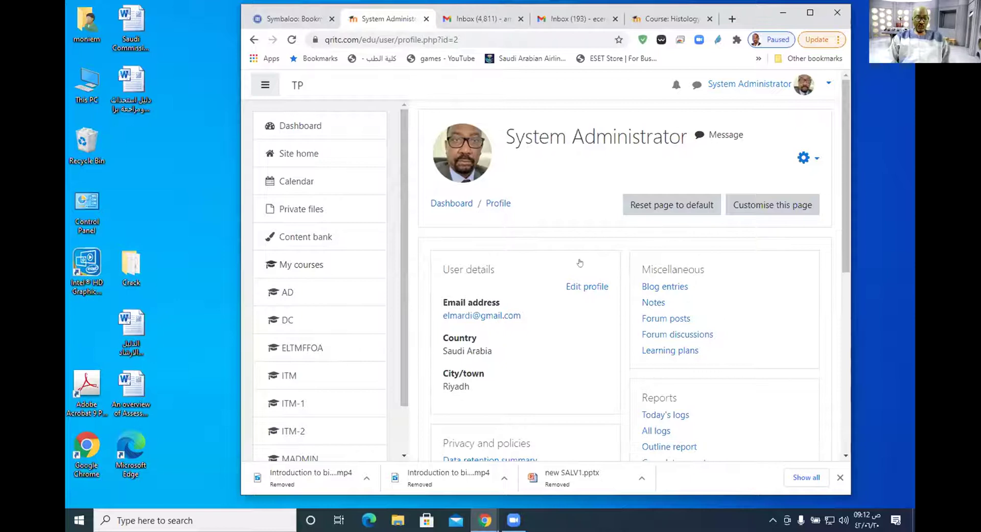
Leave the profile for the Dashboard and look through the course overview.
click(251, 40)
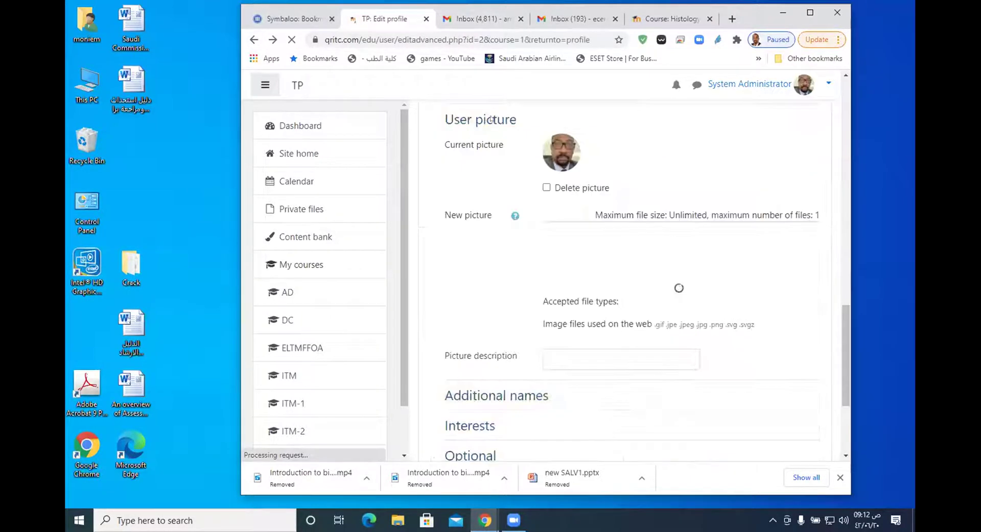
click(314, 123)
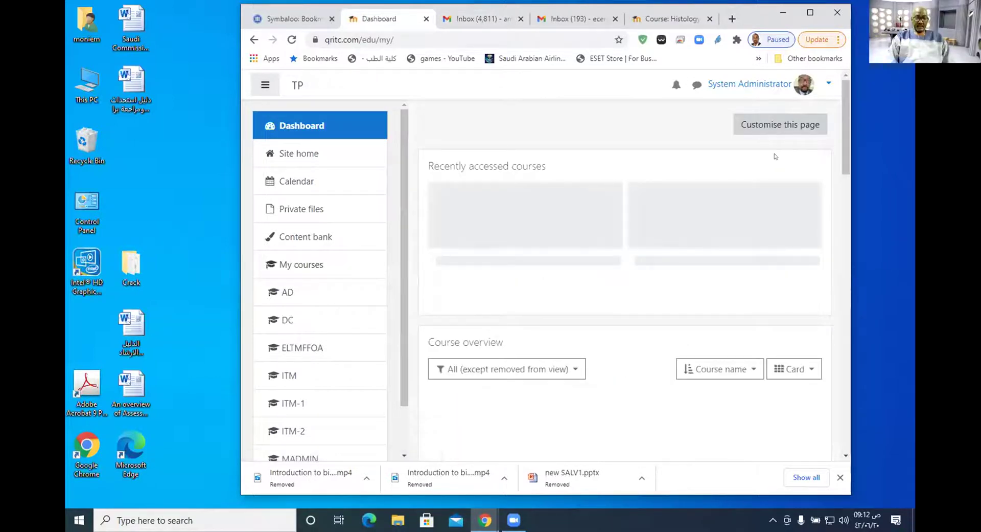
scroll(679, 353, down, 7)
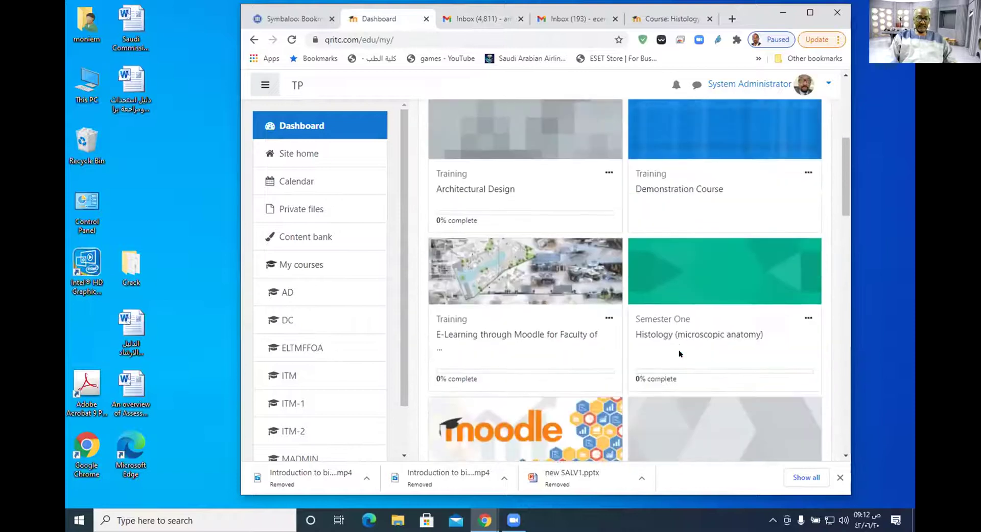
scroll(679, 353, up, 7)
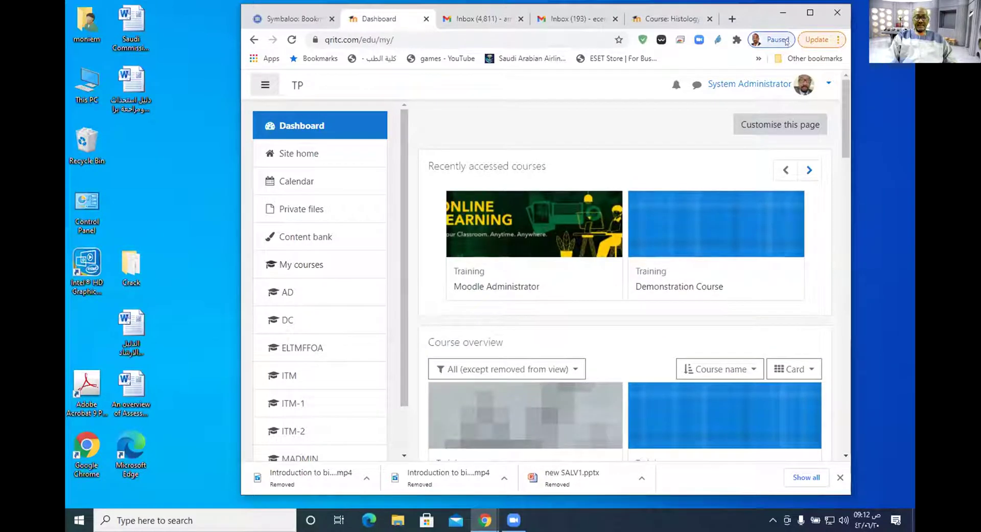
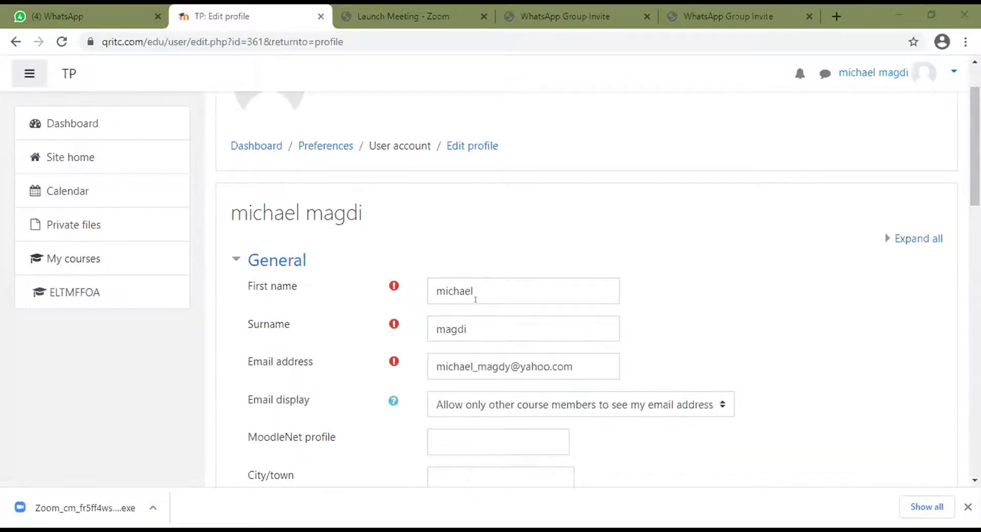
Review the trainee's profile form from the general name fields down to the user picture section.
scroll(465, 317, down, 15)
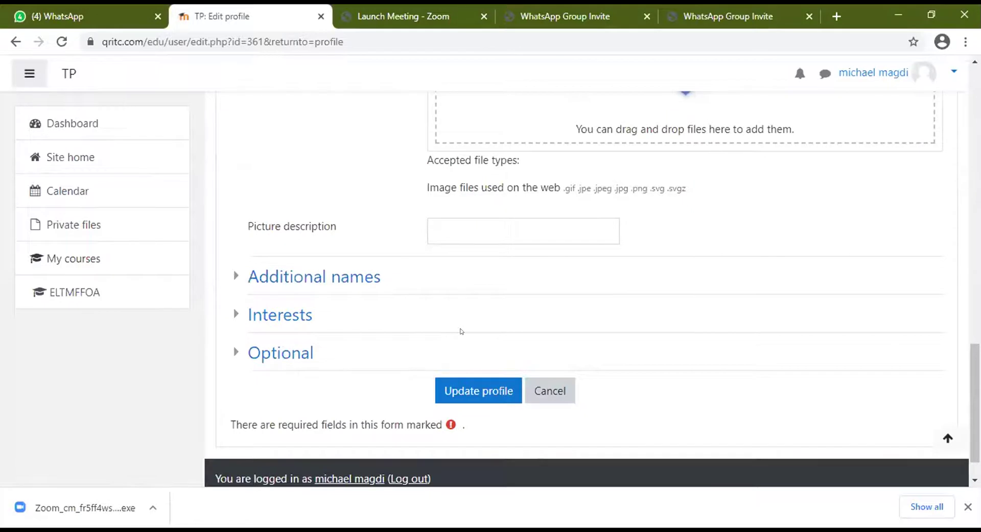
scroll(461, 331, down, 1)
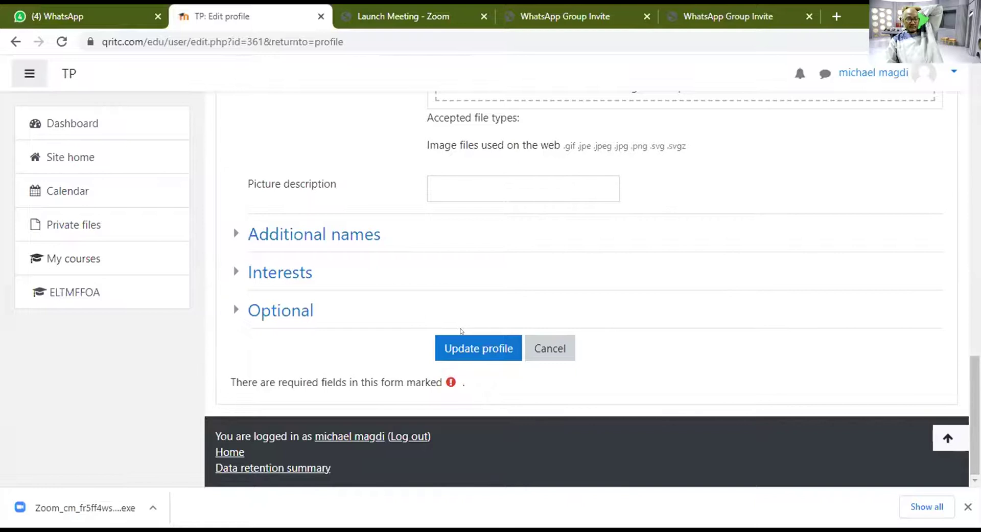
scroll(461, 330, up, 7)
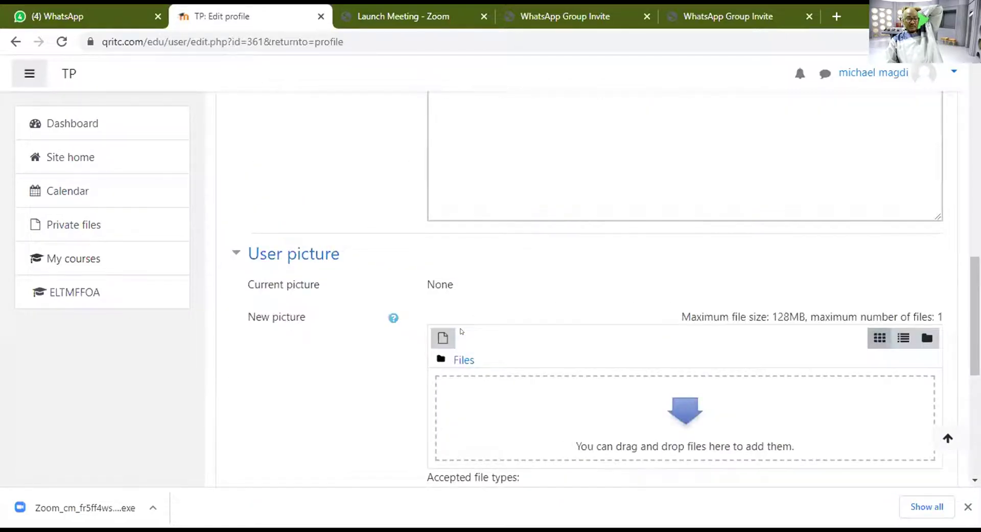
scroll(506, 296, up, 8)
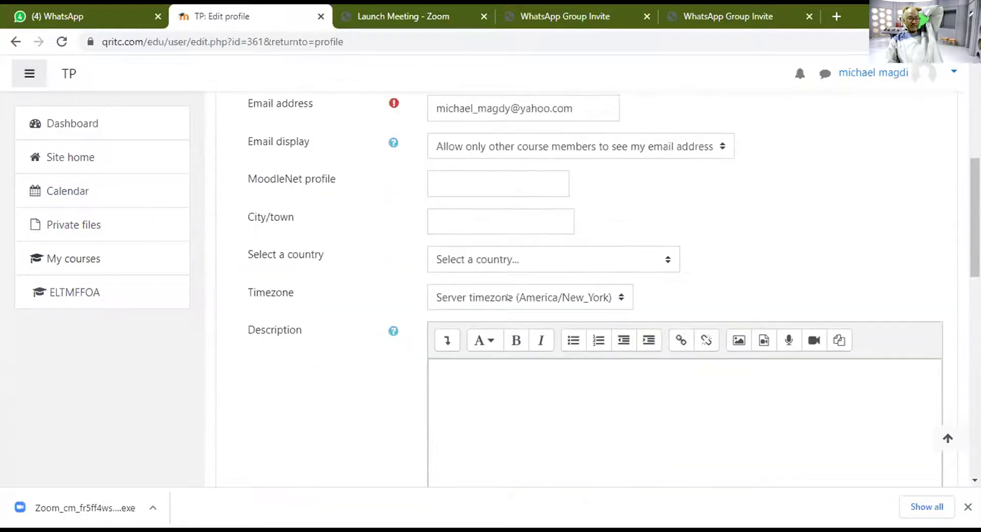
scroll(507, 296, up, 5)
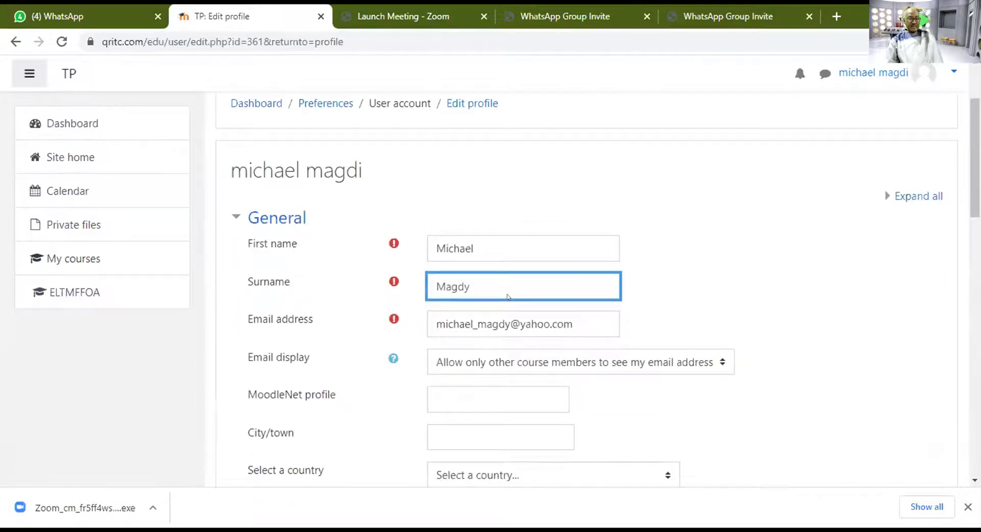
scroll(516, 276, down, 13)
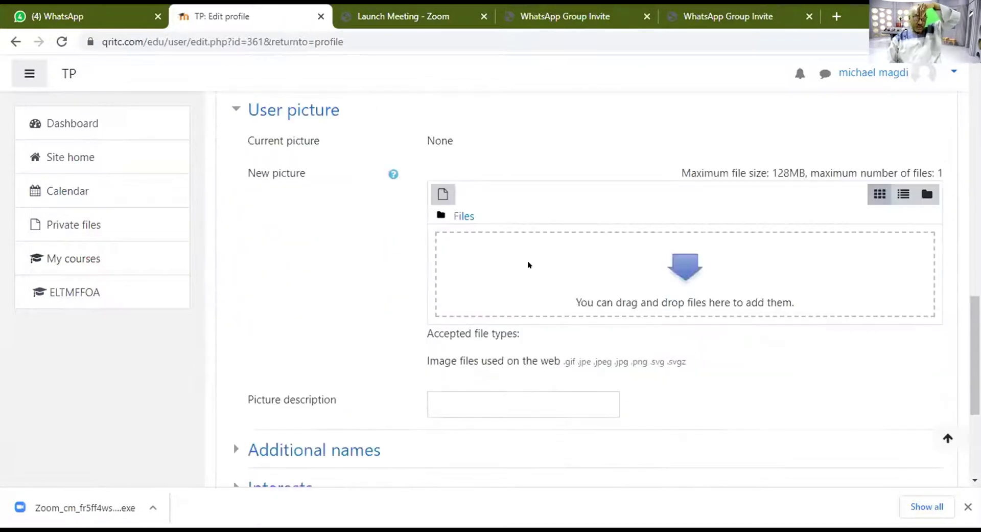
Start uploading a new profile picture from the computer with the Upload a file option.
click(441, 194)
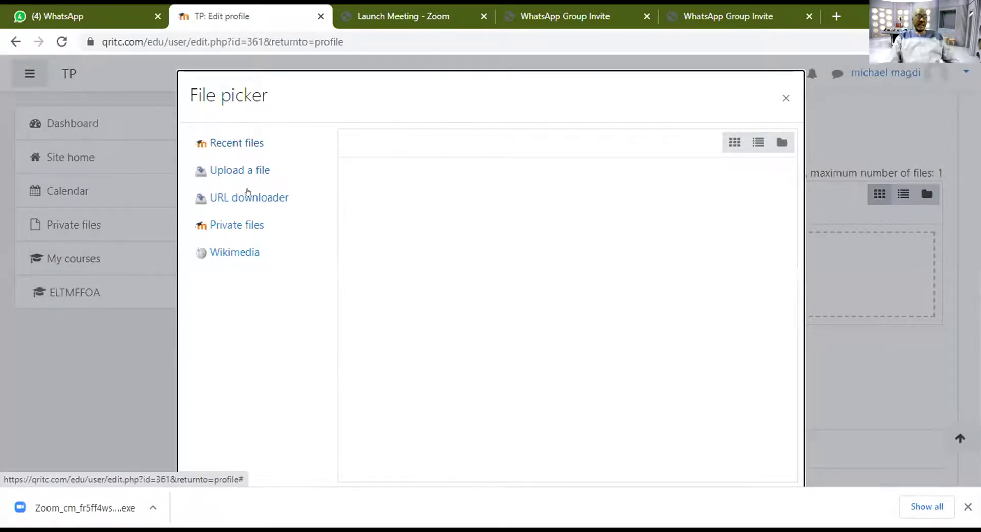
click(245, 170)
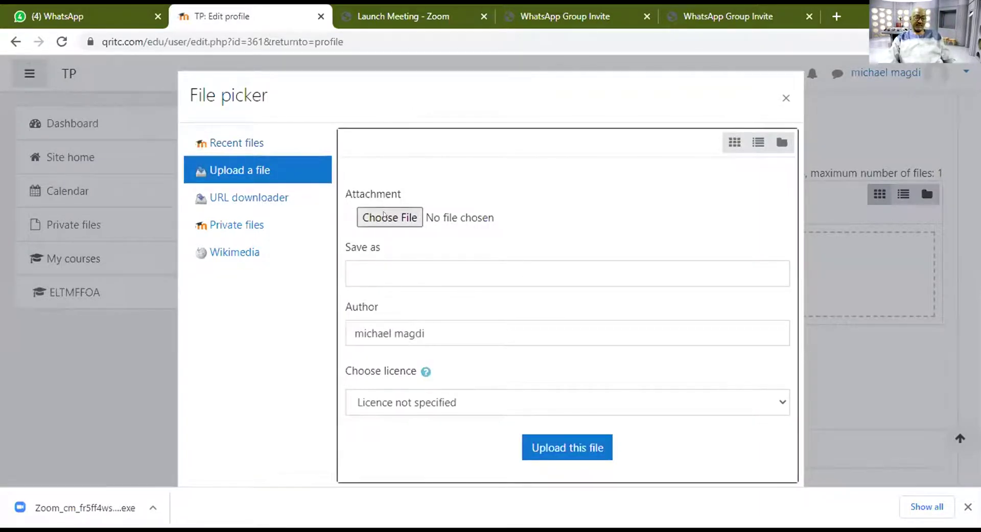
click(385, 215)
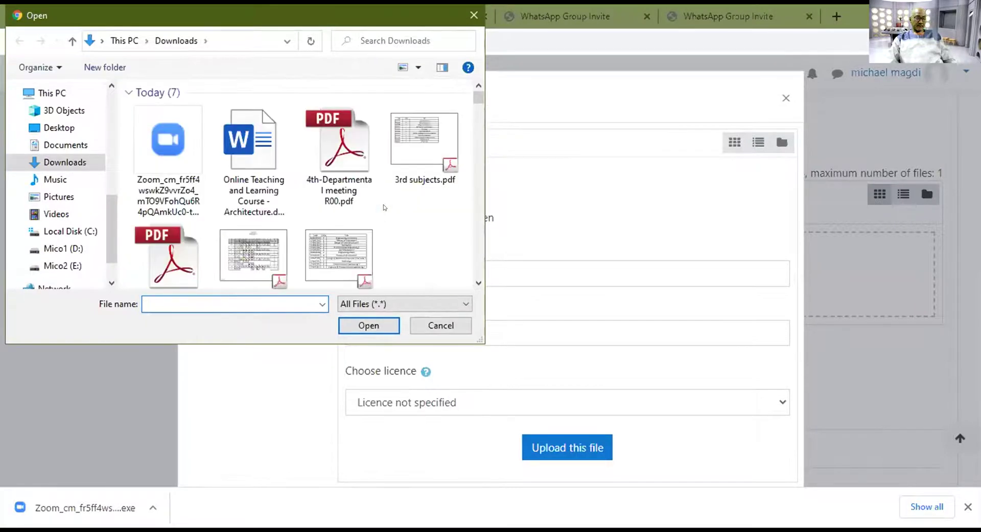
Look through the Downloads folder for an image to use as the profile picture.
scroll(416, 207, down, 1)
scroll(417, 207, down, 5)
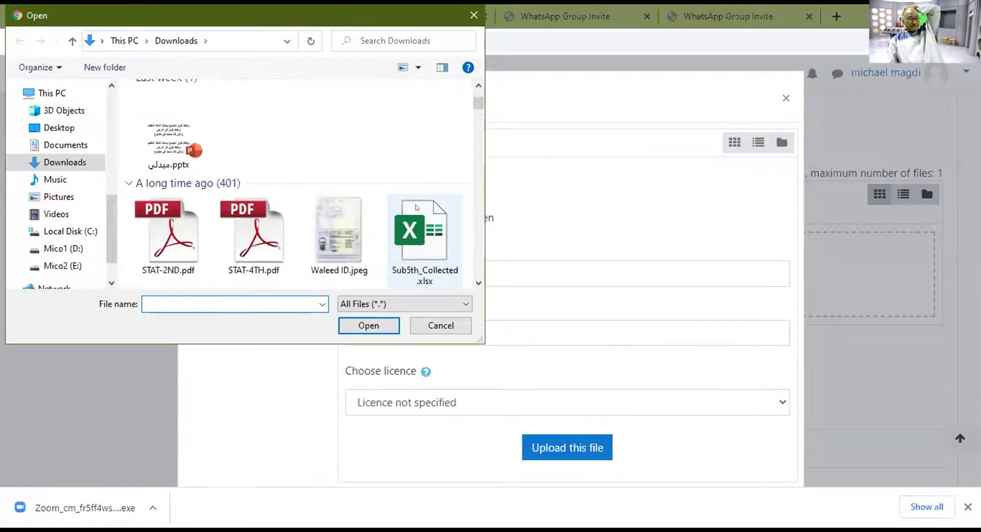
scroll(416, 207, down, 10)
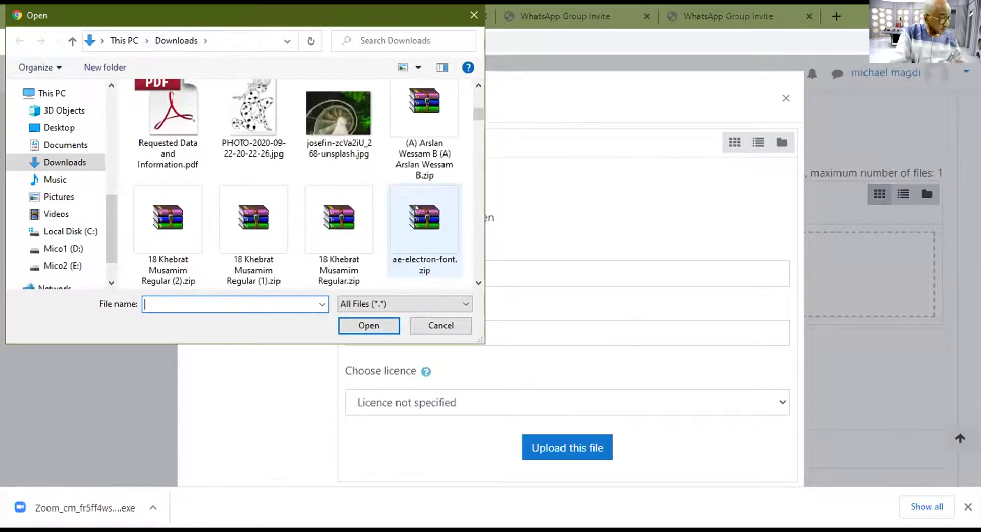
scroll(417, 207, down, 3)
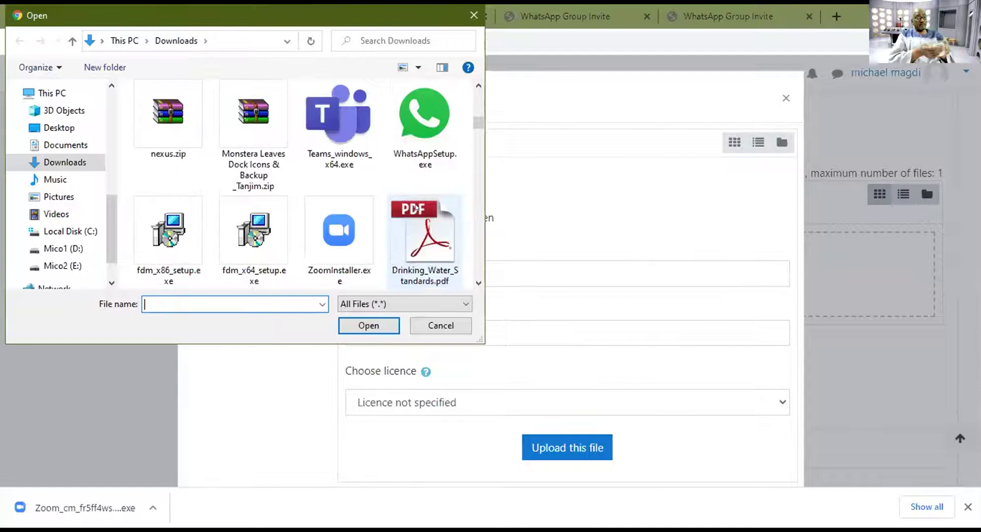
scroll(417, 207, down, 2)
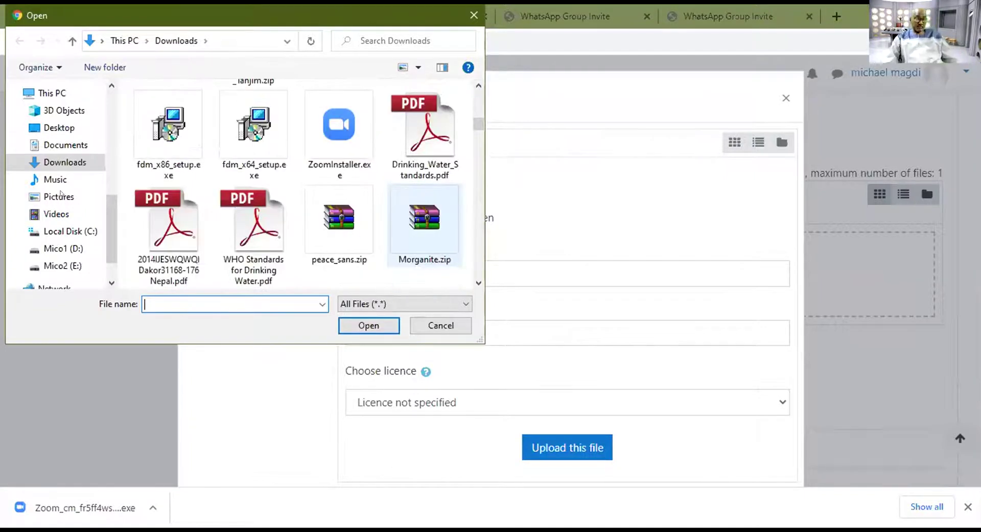
Switch to the Pictures folder and check its Camera Roll, 2020-06-30 and 2020-07-06 subfolders for a suitable image.
click(59, 196)
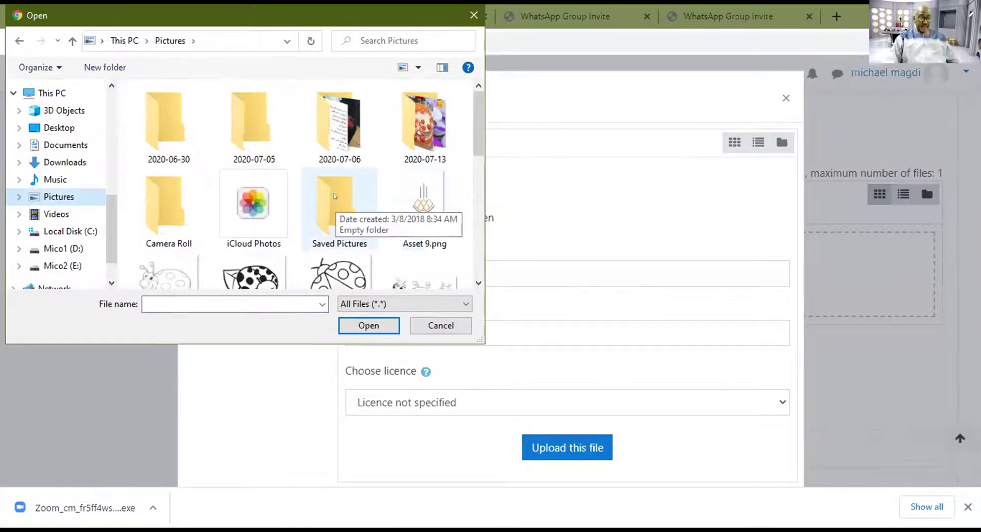
double_click(194, 199)
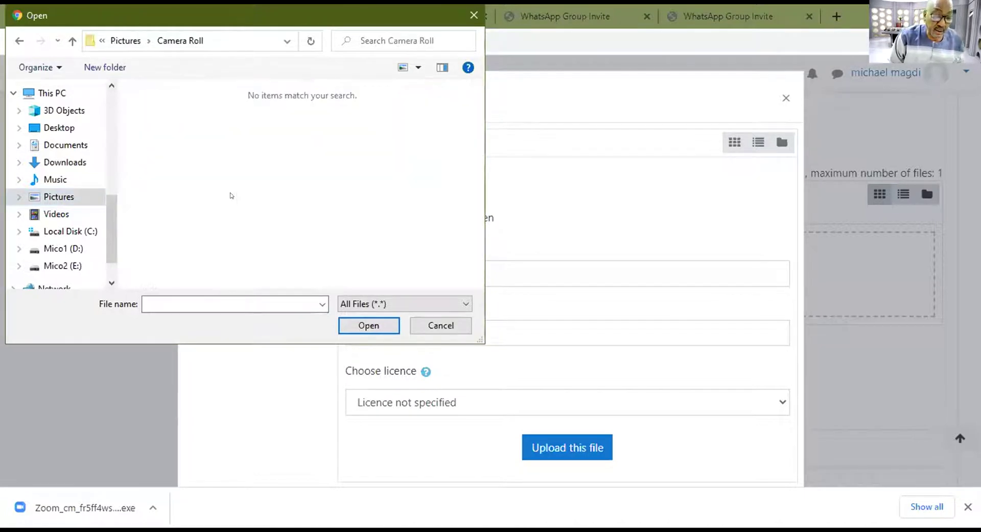
click(72, 41)
click(152, 100)
double_click(152, 103)
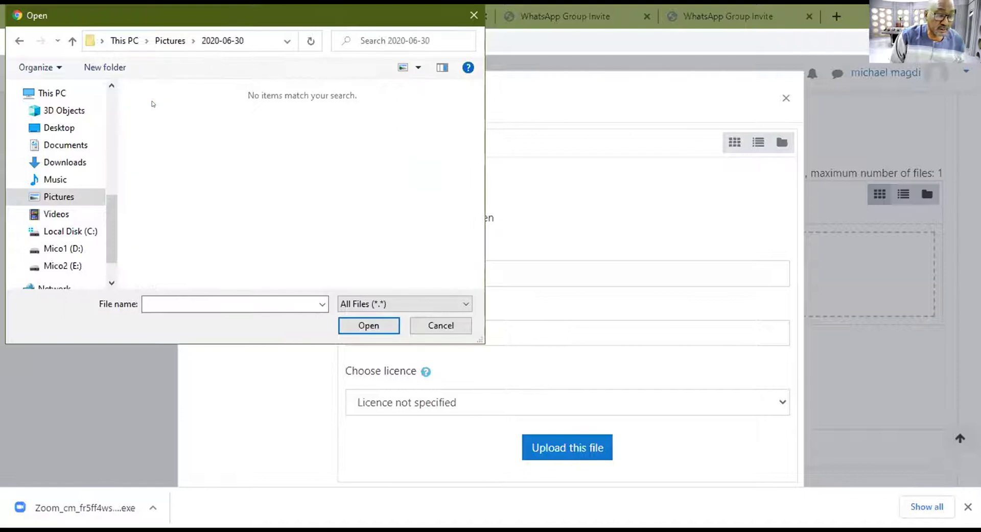
click(73, 40)
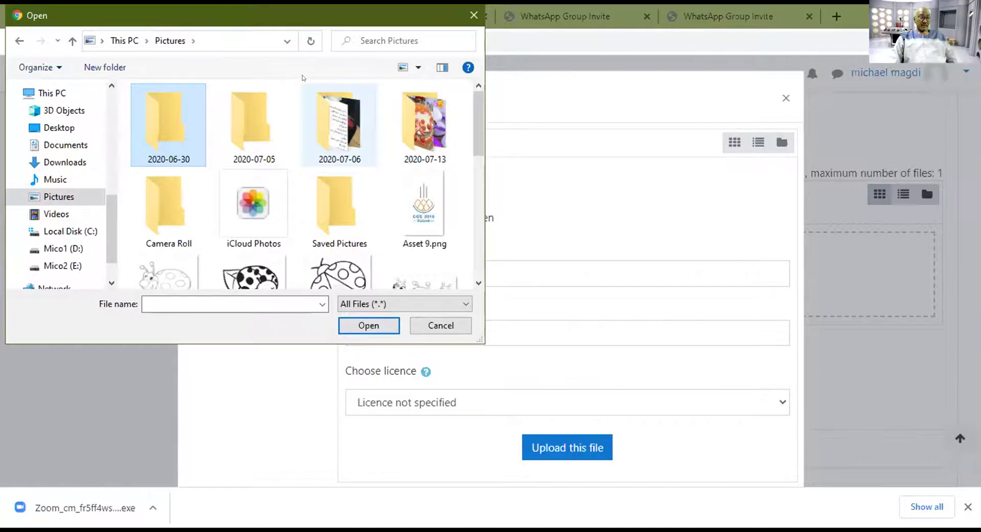
double_click(327, 110)
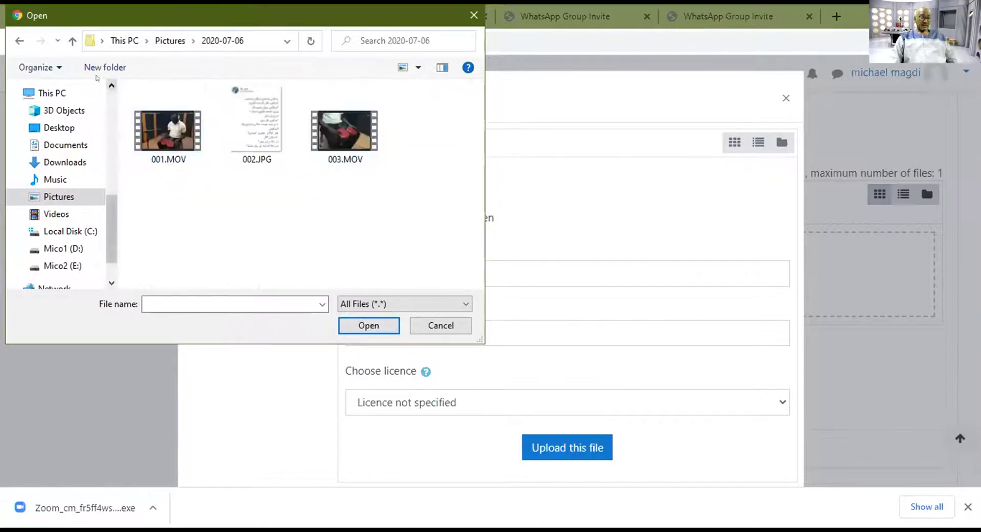
click(72, 41)
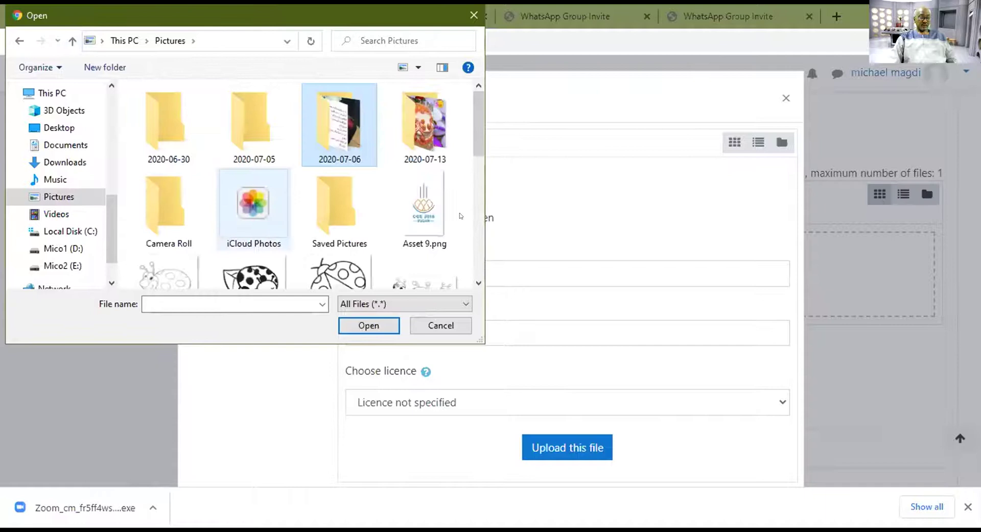
Choose ladybird3.png from the Pictures folder as the attachment for the new profile picture.
scroll(461, 215, down, 1)
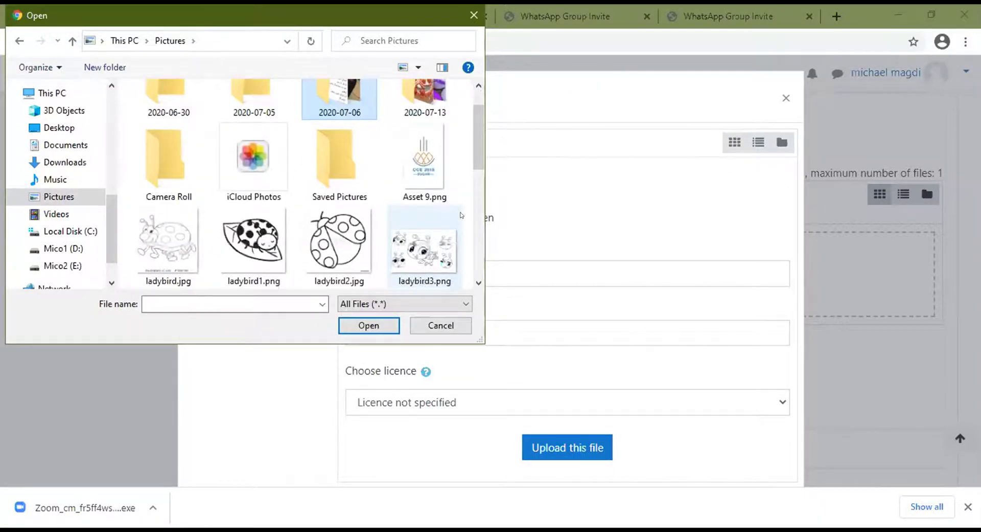
scroll(461, 214, down, 1)
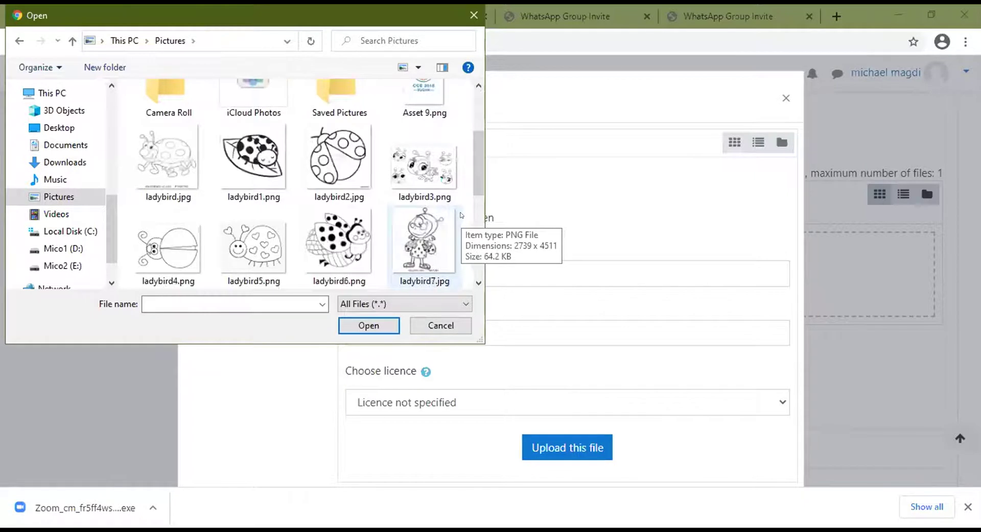
scroll(461, 214, down, 3)
scroll(461, 214, up, 3)
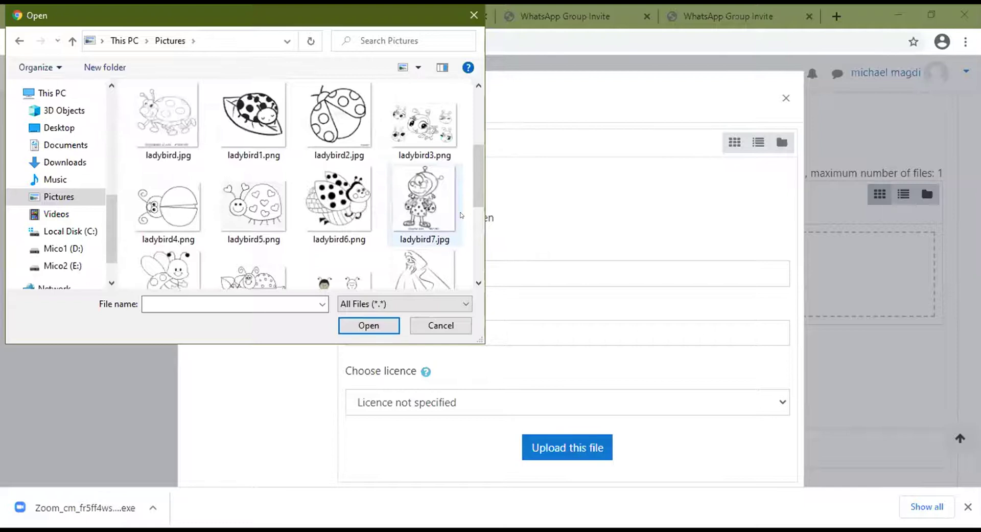
scroll(461, 215, up, 3)
scroll(461, 215, down, 1)
click(419, 250)
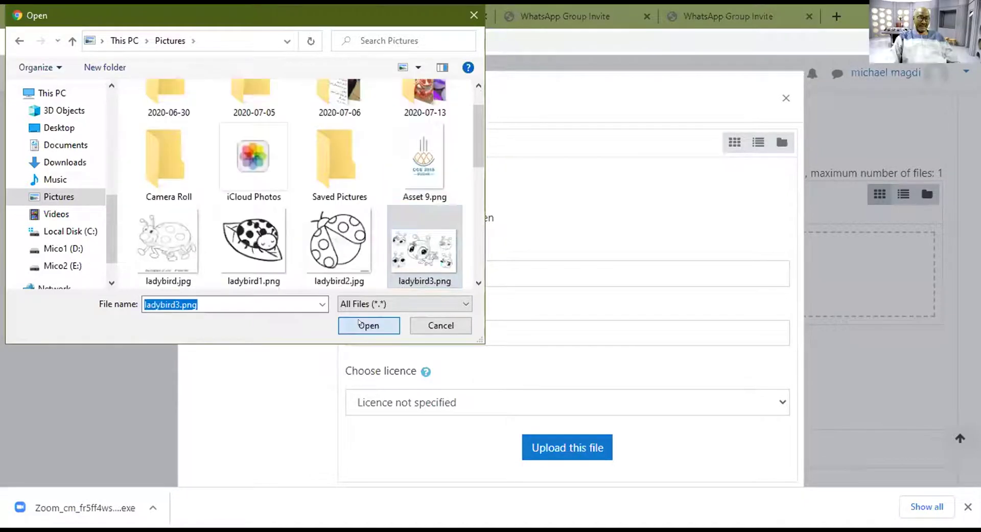
double_click(419, 250)
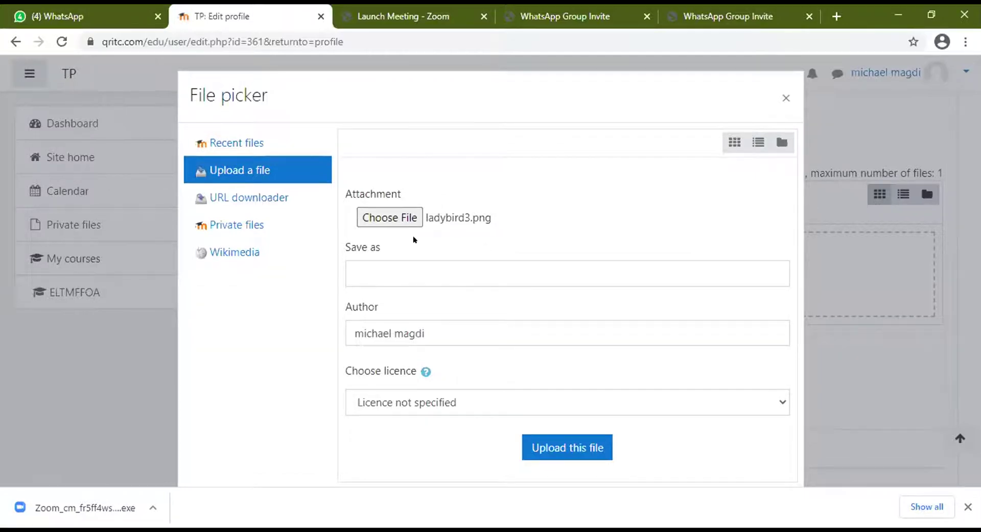
Upload the chosen image as the new user picture and save the updated profile.
click(570, 446)
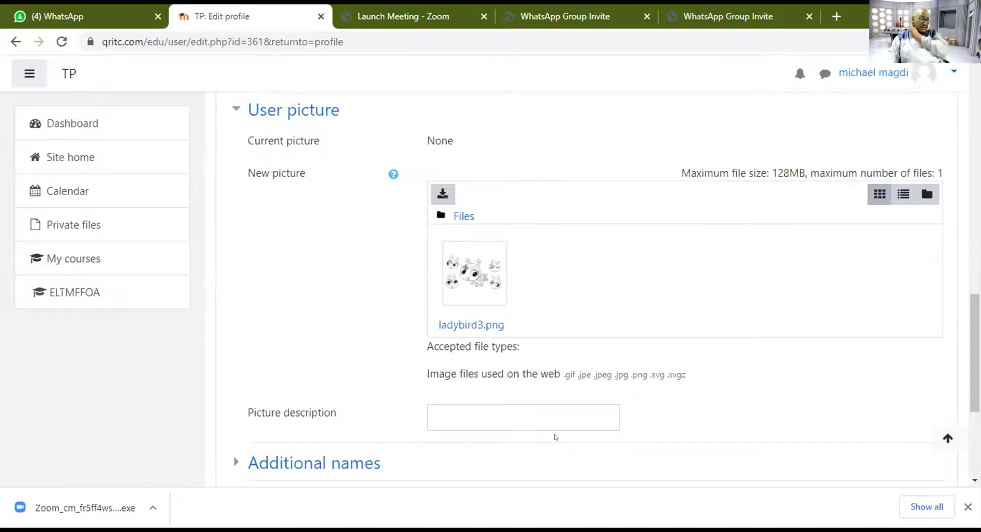
scroll(555, 436, down, 3)
scroll(556, 434, down, 2)
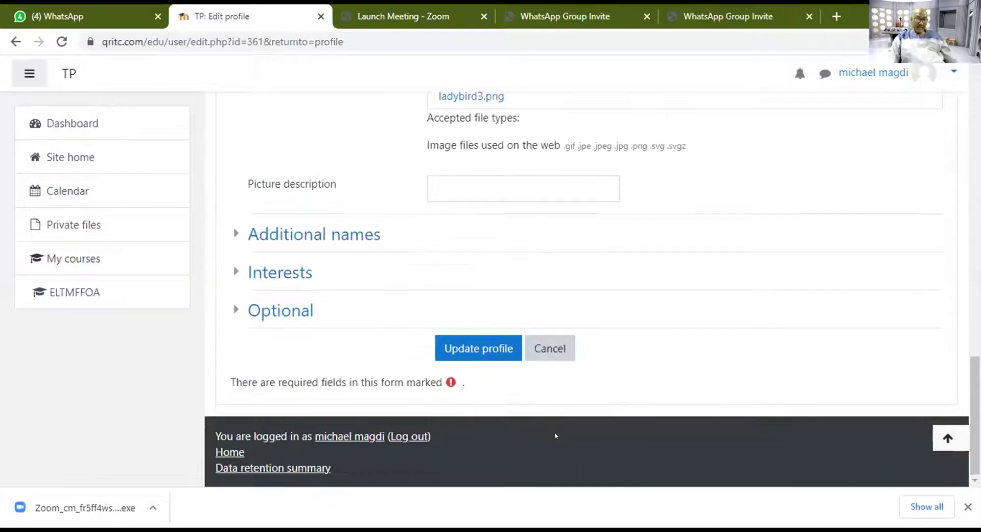
click(476, 352)
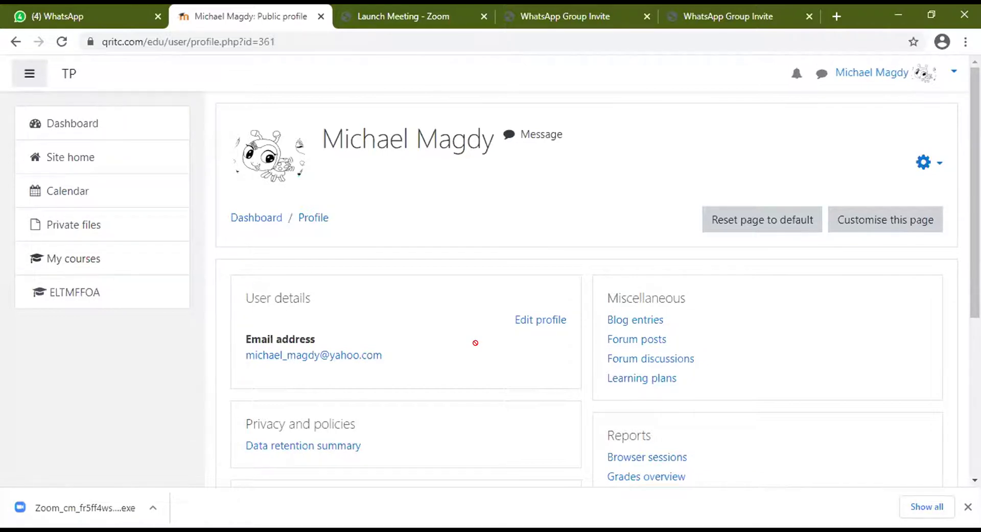
click(948, 70)
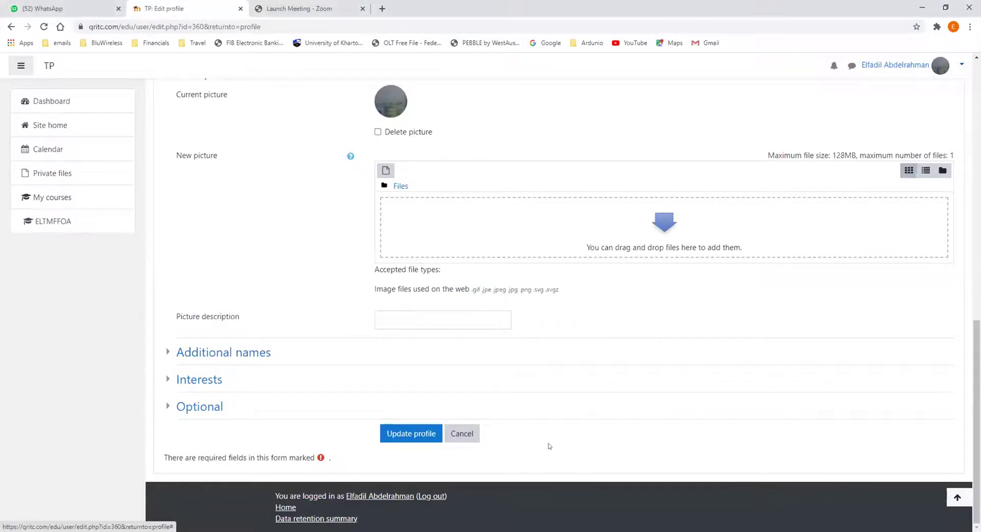
Cancel editing the trainer's profile and return to the Dashboard.
click(463, 433)
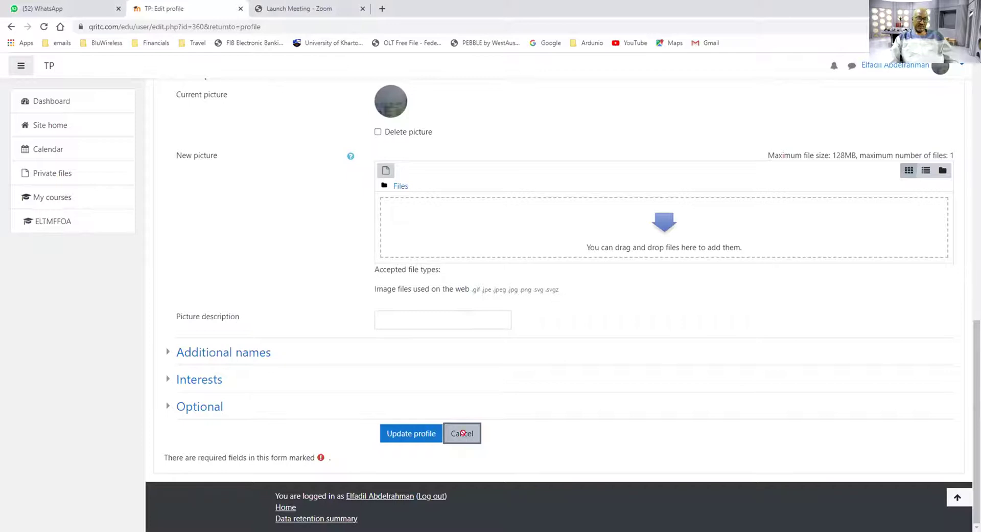
click(86, 104)
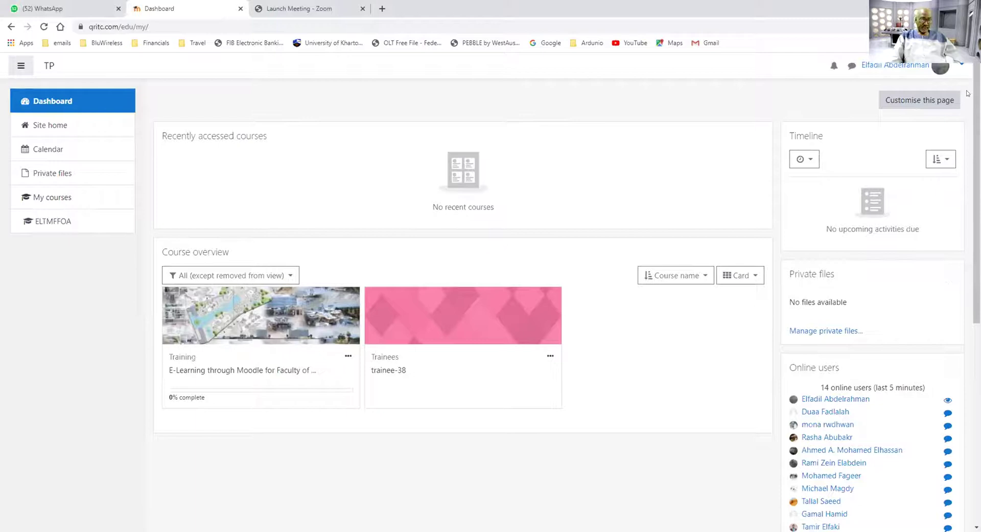
Check the account options available on the Dashboard, and open the trainee-38 course from the course overview.
click(959, 66)
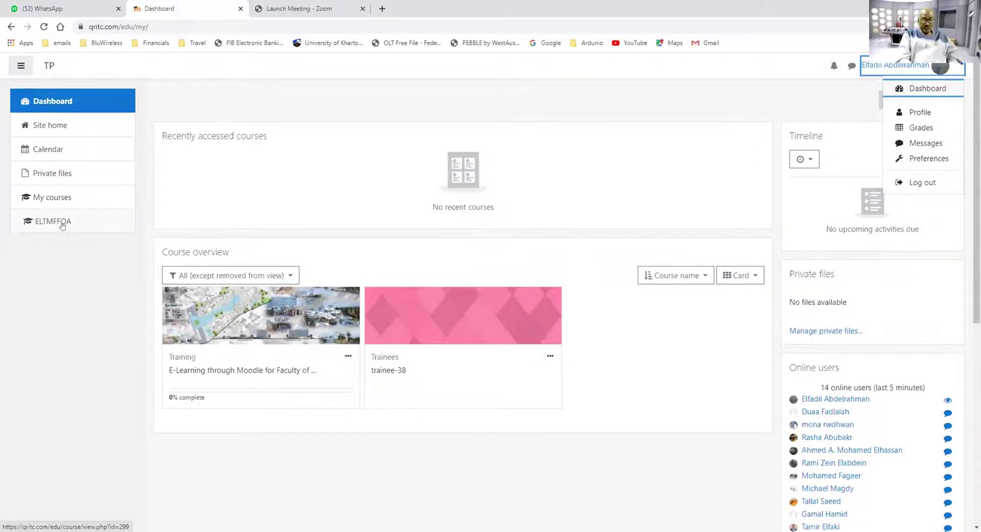
key(Escape)
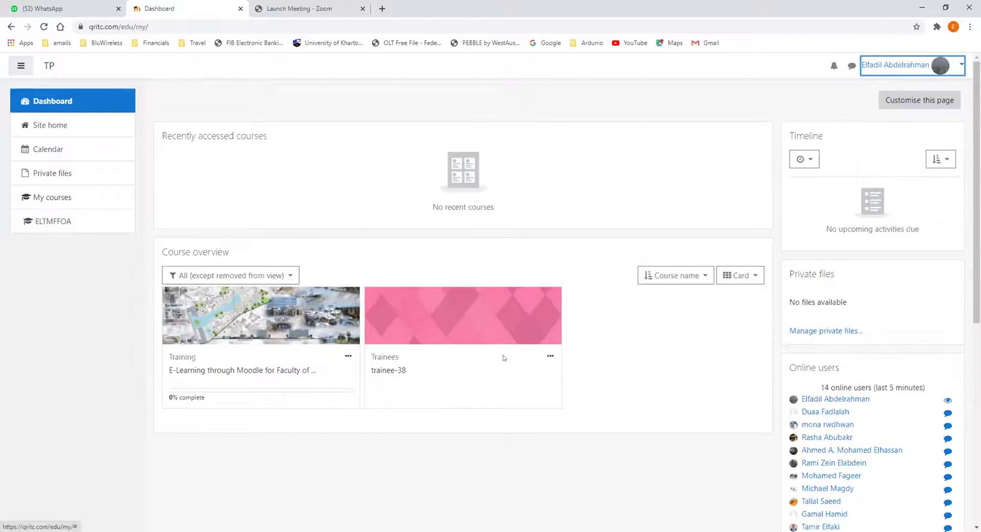
click(549, 357)
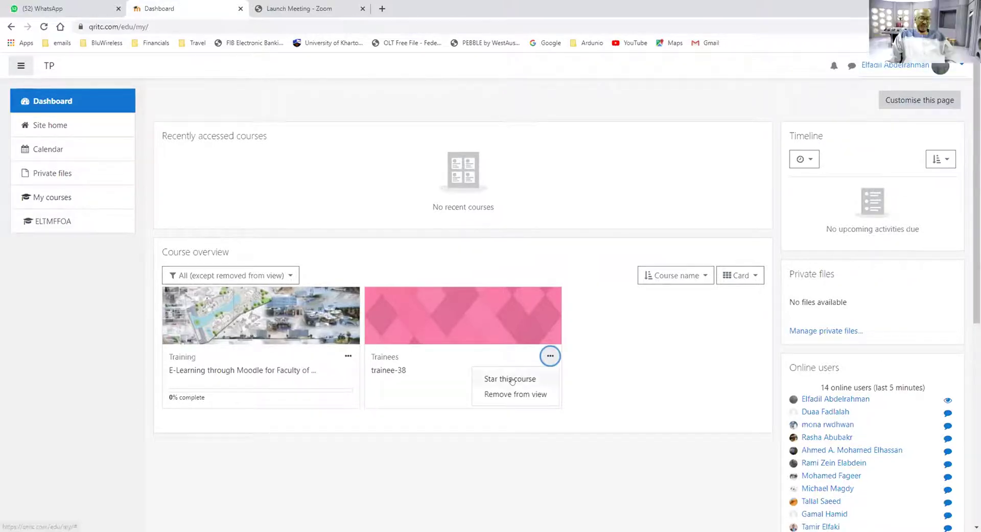
click(430, 316)
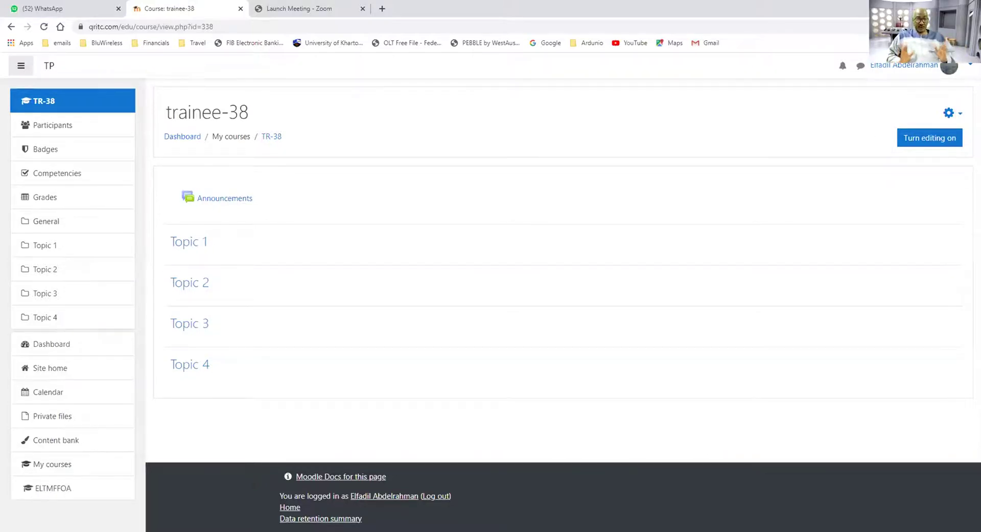
Review the roles offered for switching in the trainee-38 course and cancel without choosing one.
click(967, 65)
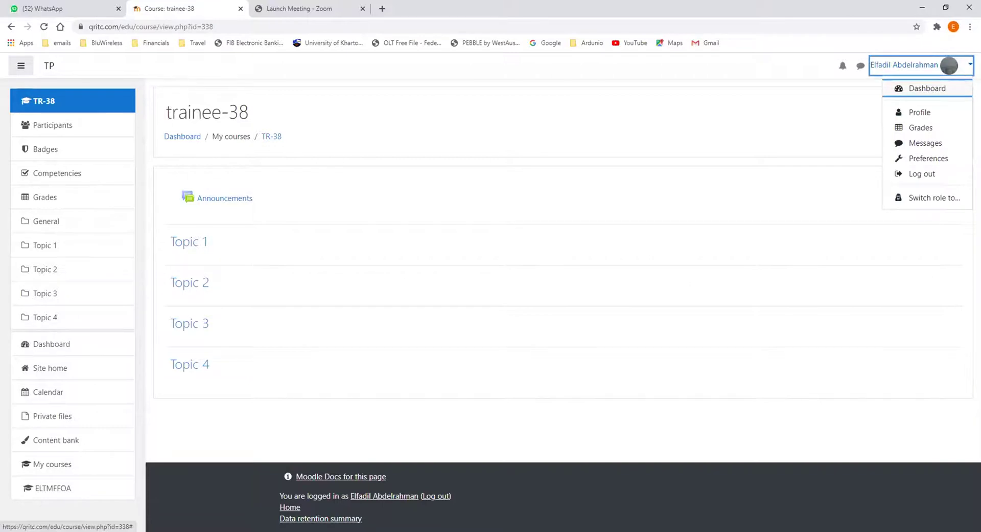
click(935, 201)
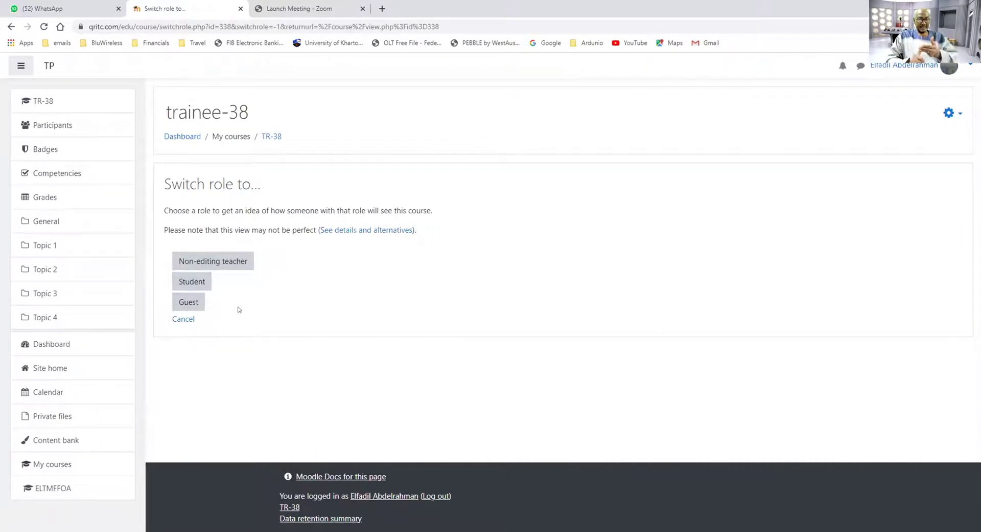
click(184, 322)
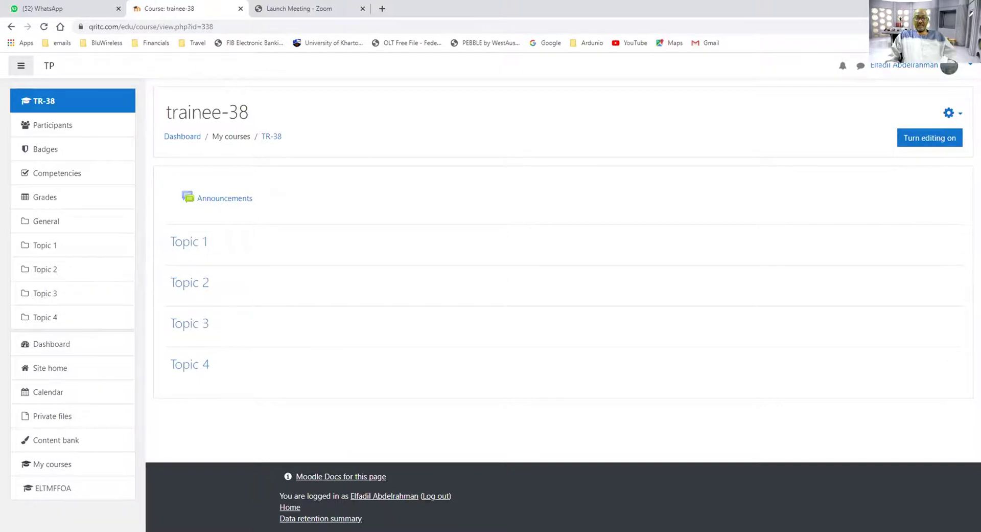
Preview the trainee-38 course in the Student role and return to the normal role.
click(969, 65)
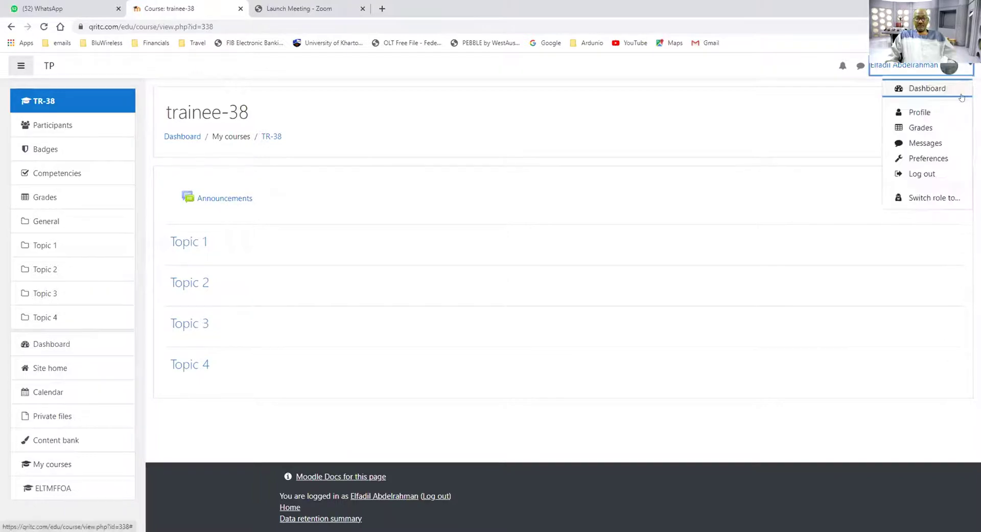
click(933, 201)
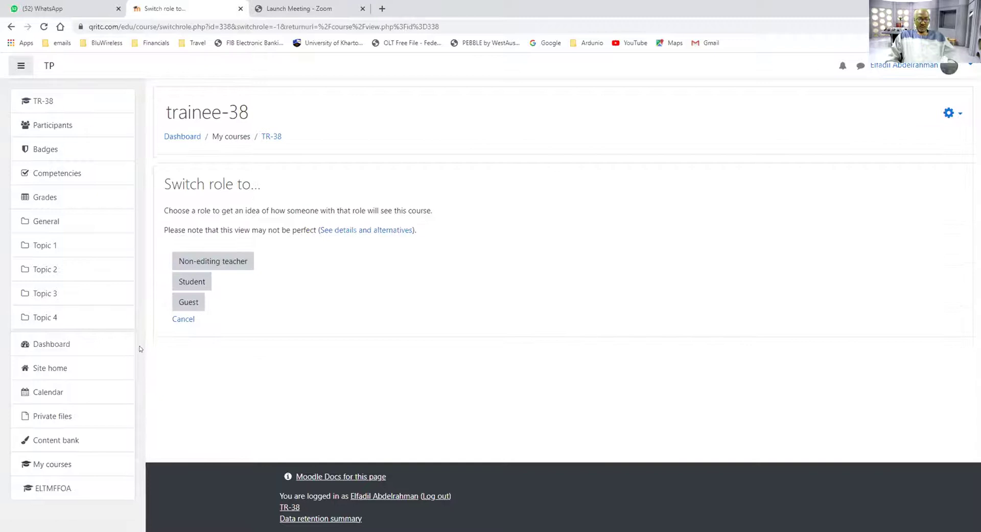
click(193, 283)
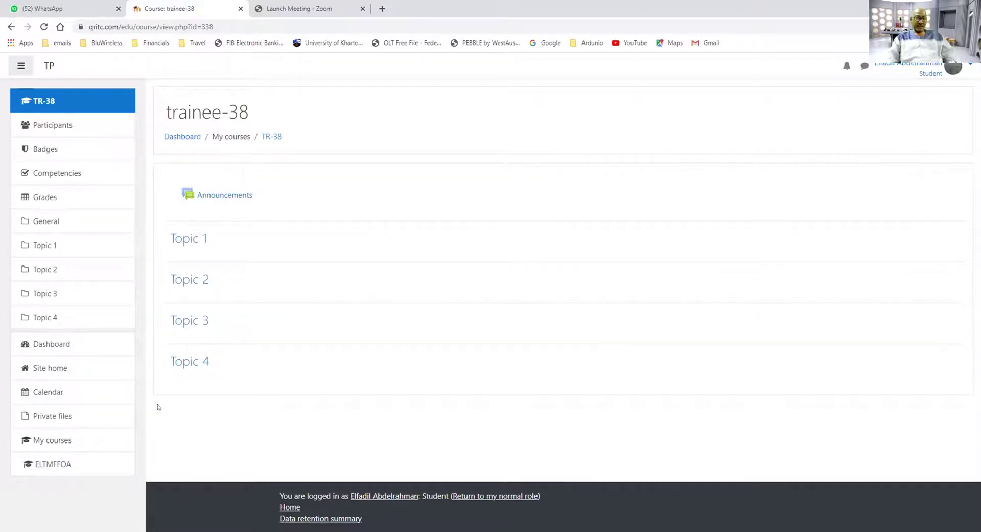
click(964, 64)
click(877, 200)
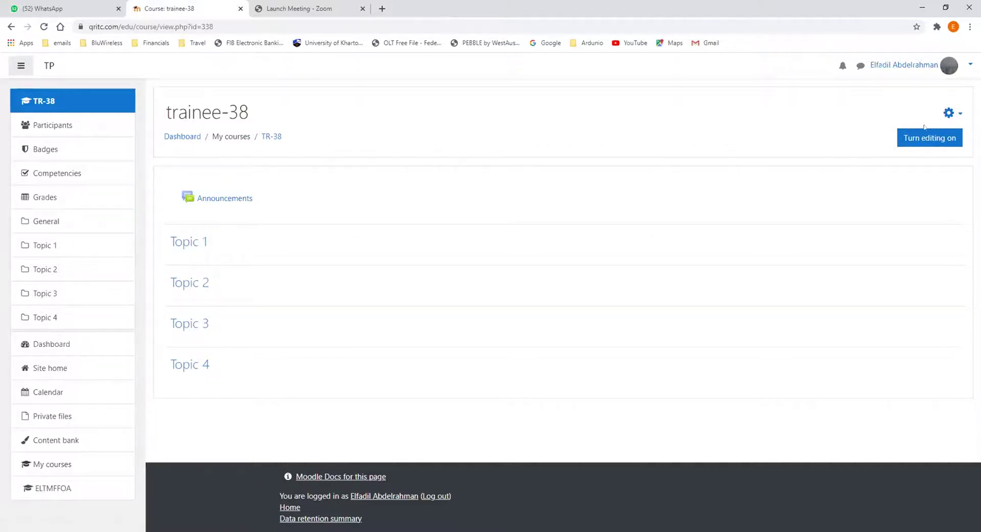
Review the administration options of the trainee-38 course in the normal role, and switch to the Non-editing teacher role.
click(950, 112)
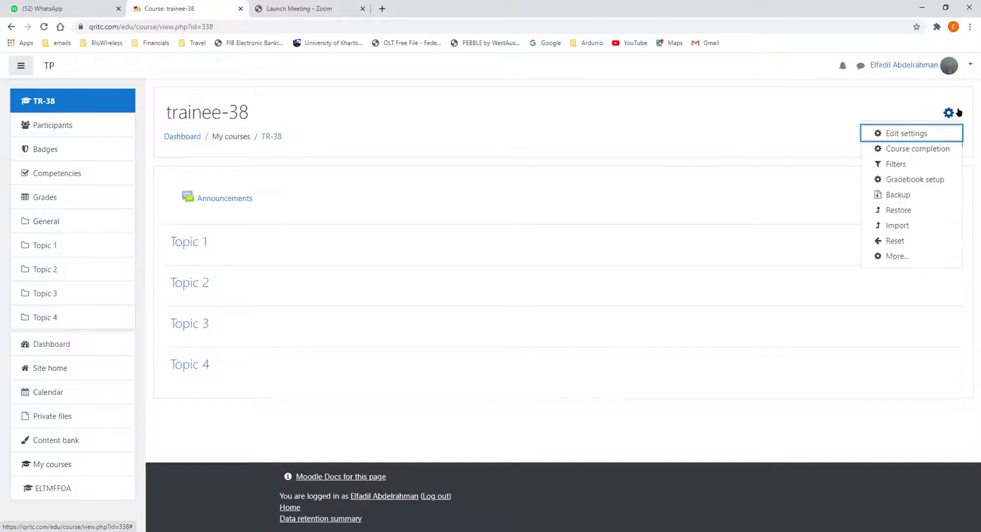
key(Escape)
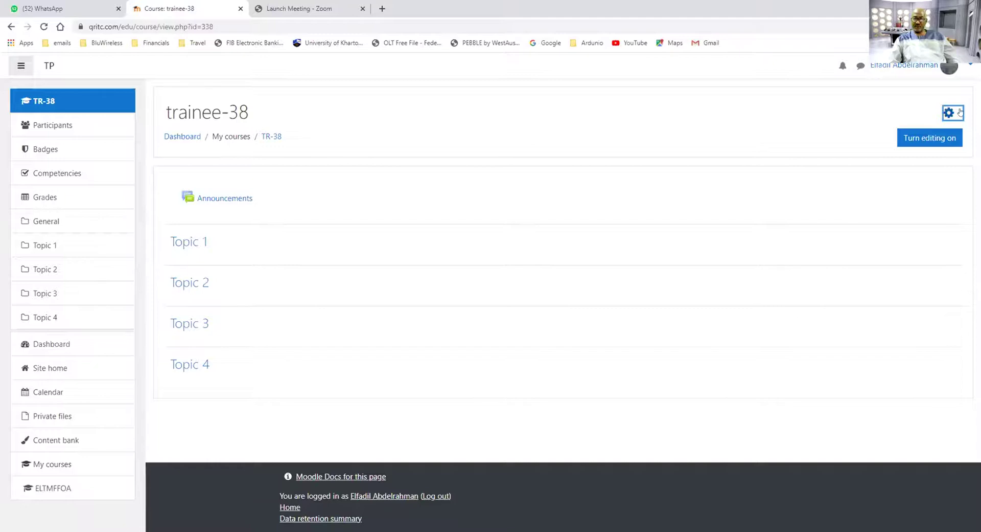
click(968, 68)
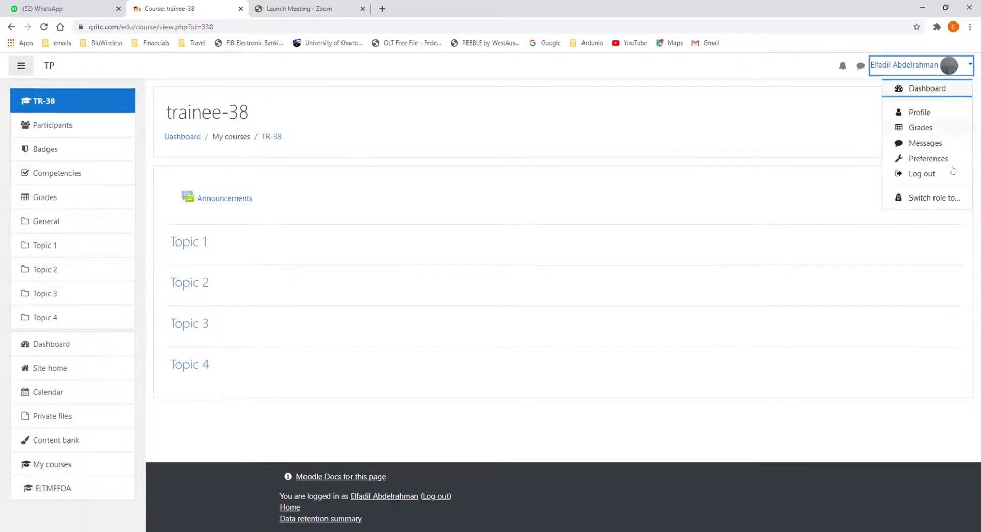
click(942, 199)
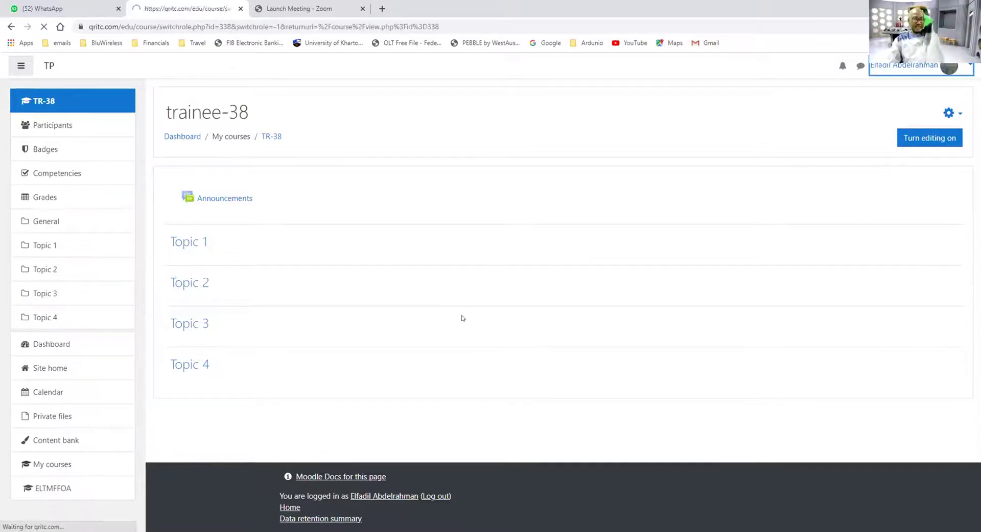
click(225, 262)
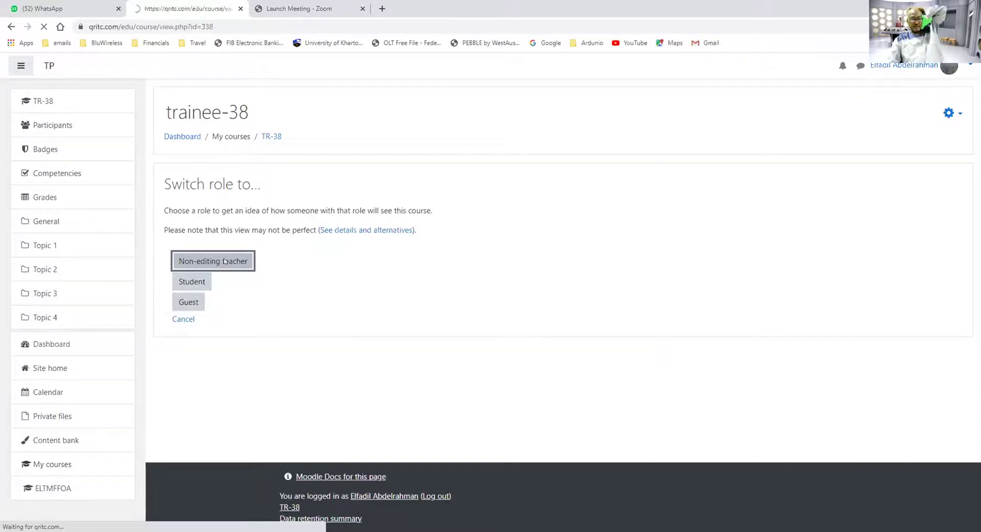
Check which course administration options a non-editing teacher gets, and return to the normal role.
click(951, 115)
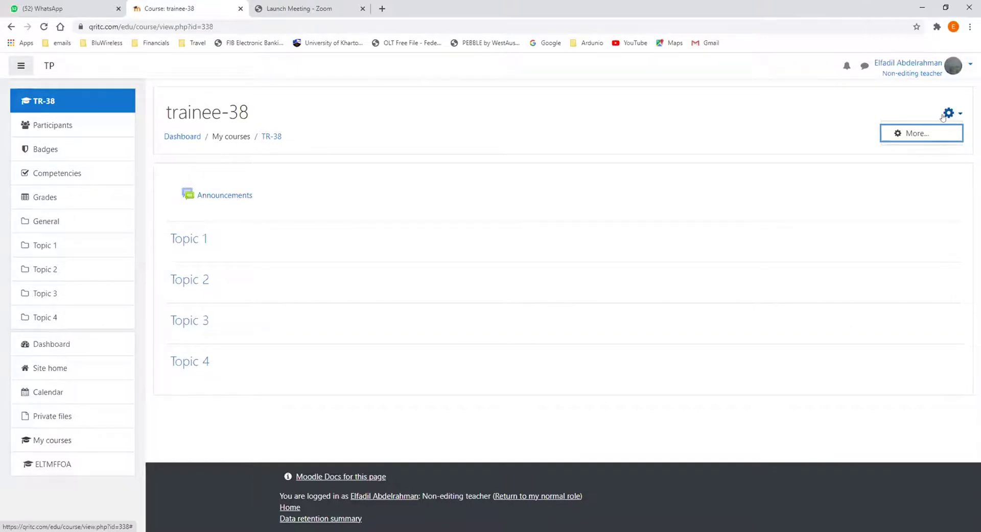
key(Escape)
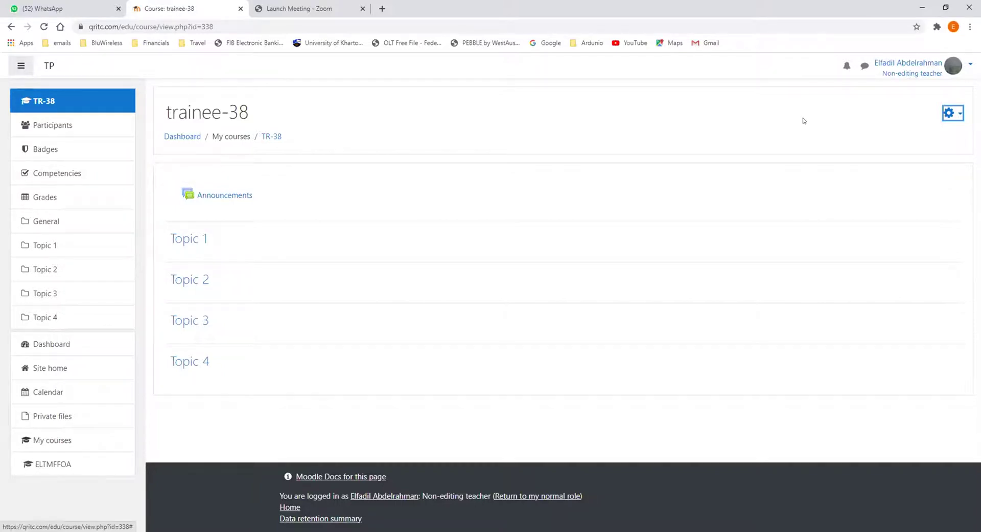
click(967, 68)
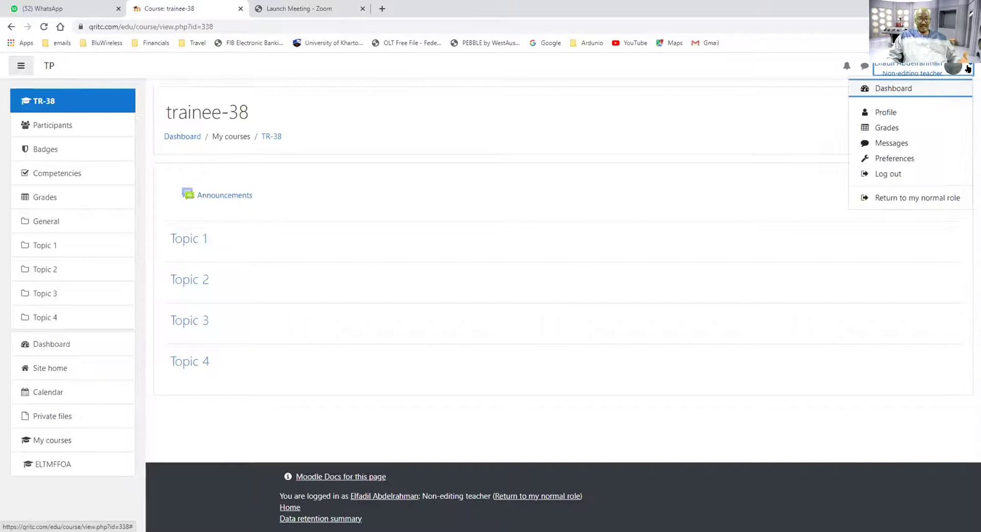
click(903, 199)
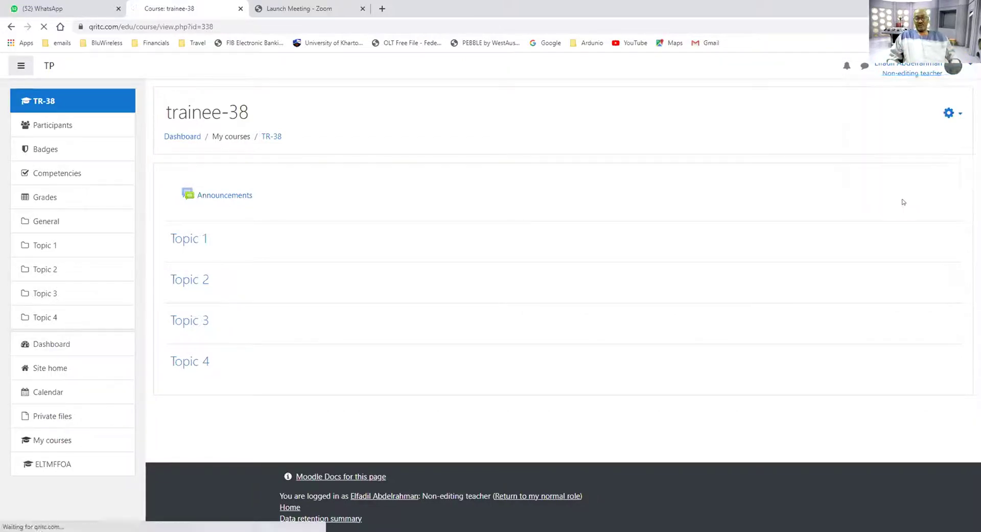
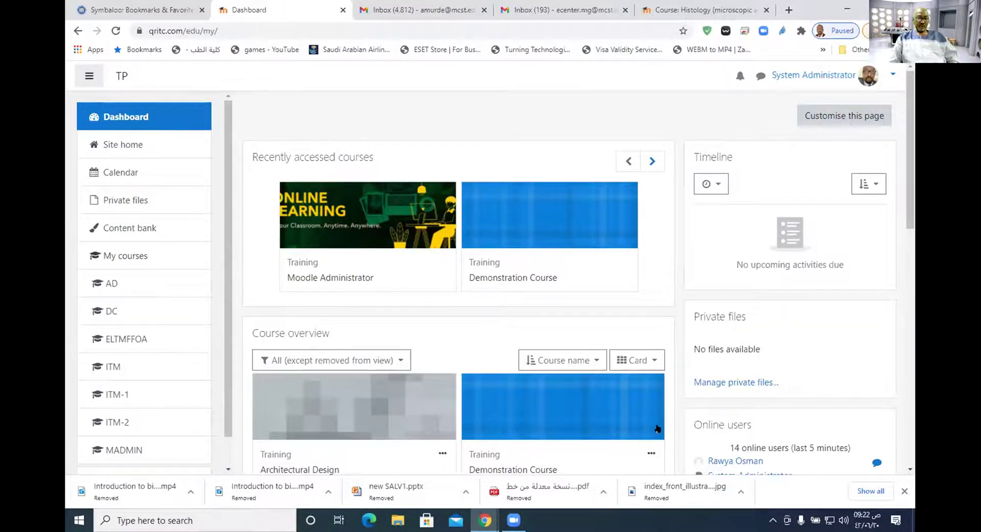
Open the Demonstration Course from the recently accessed courses and view its topic sections.
click(559, 213)
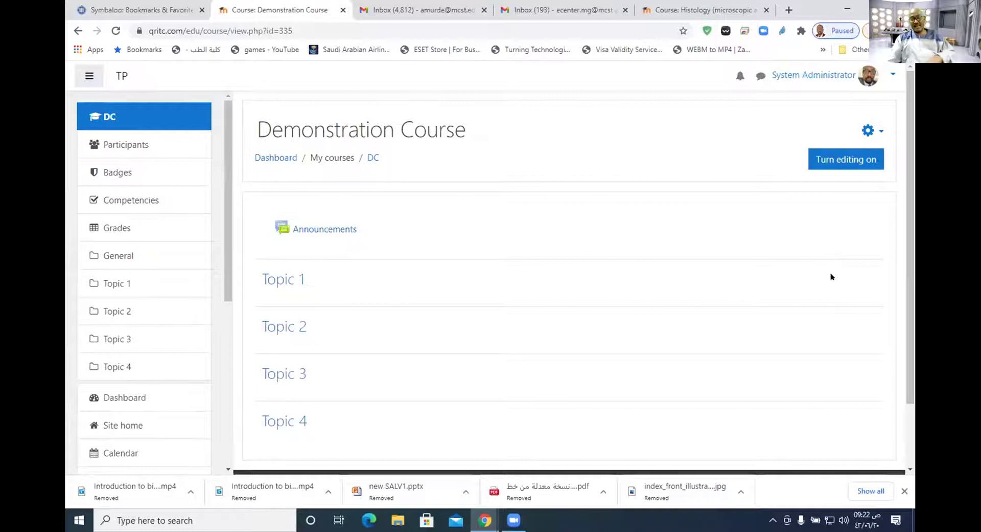
scroll(514, 287, down, 1)
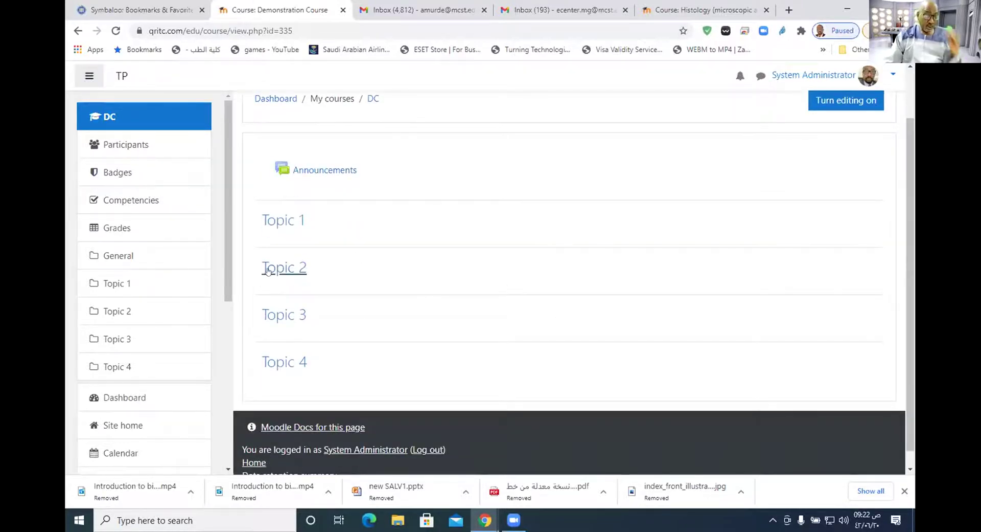
Examine the Demonstration Course's navigation entries, from the course sections through My courses to Site administration.
drag(226, 288, 221, 213)
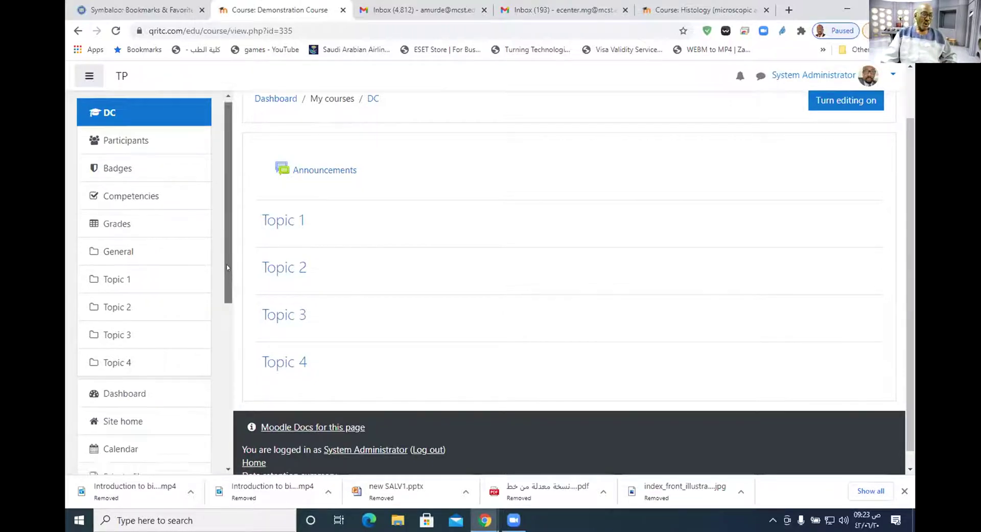
scroll(171, 263, down, 3)
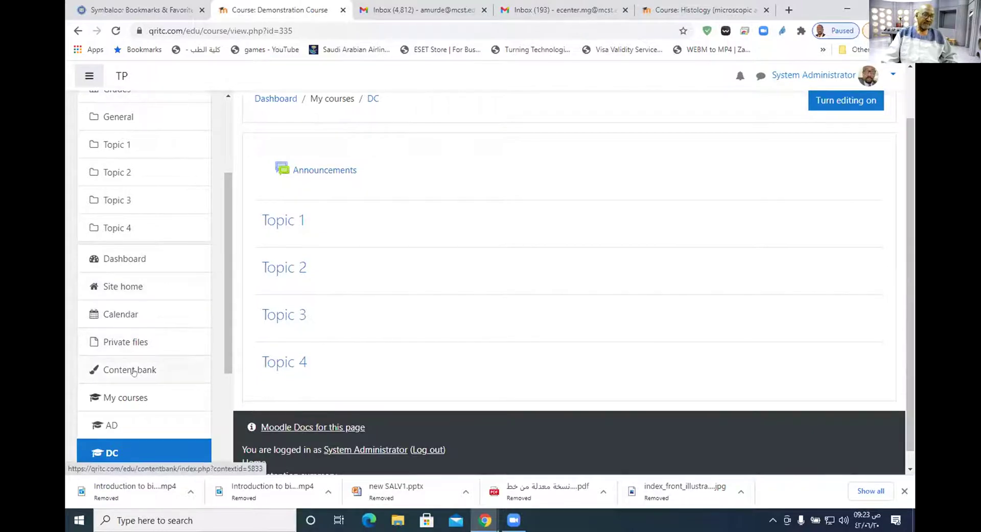
scroll(191, 351, down, 1)
scroll(154, 307, down, 1)
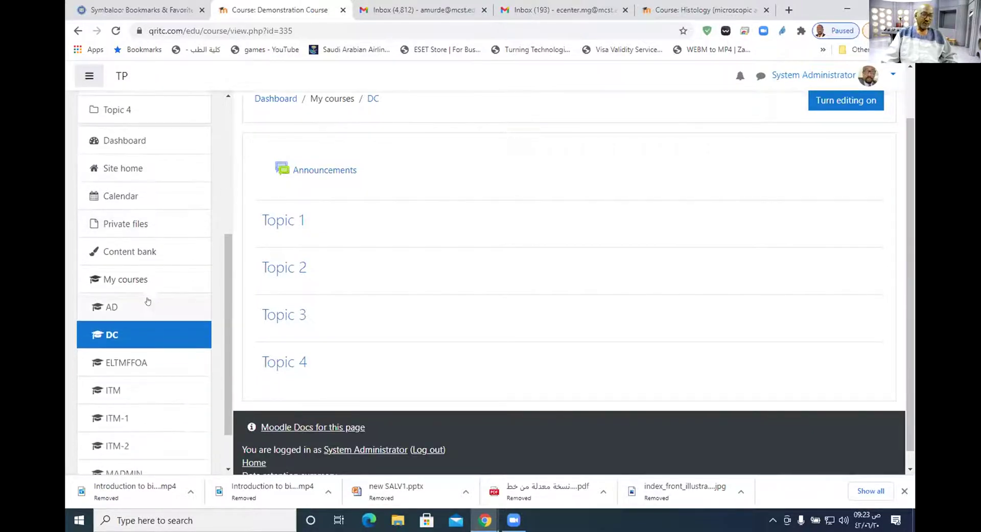
scroll(138, 296, down, 1)
scroll(139, 296, up, 5)
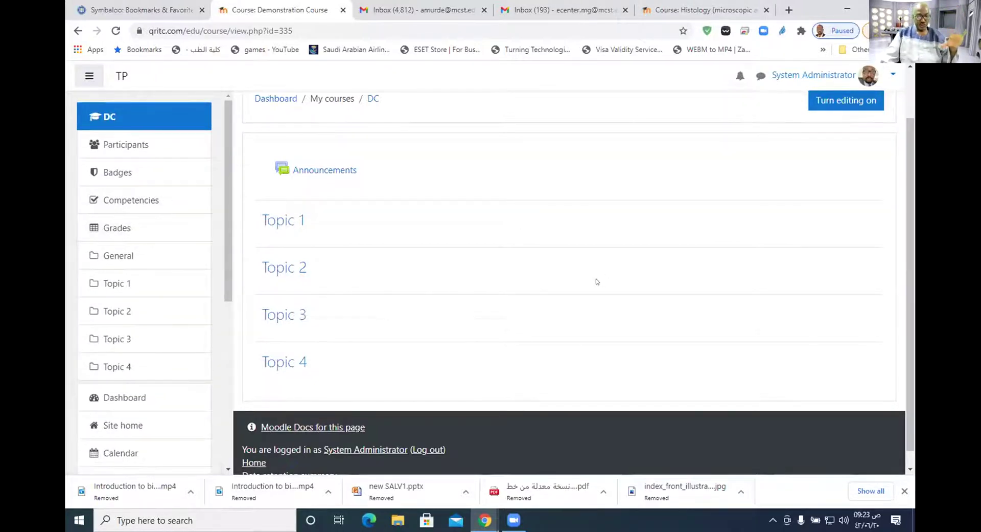
drag(229, 234, 220, 343)
scroll(205, 327, down, 2)
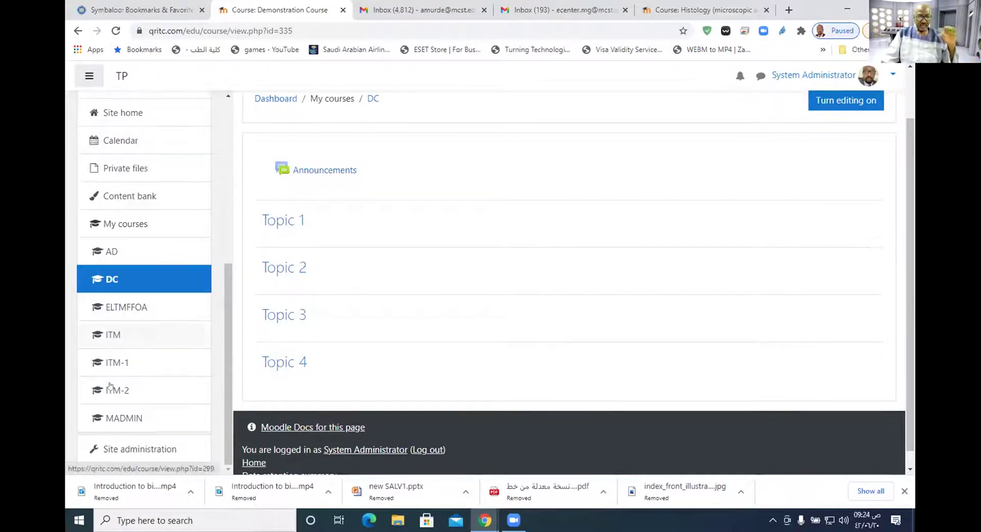
mouse_move(227, 323)
mouse_down()
mouse_move(245, 286)
mouse_move(258, 184)
mouse_move(267, 297)
mouse_move(257, 221)
mouse_move(258, 306)
mouse_move(250, 194)
mouse_up()
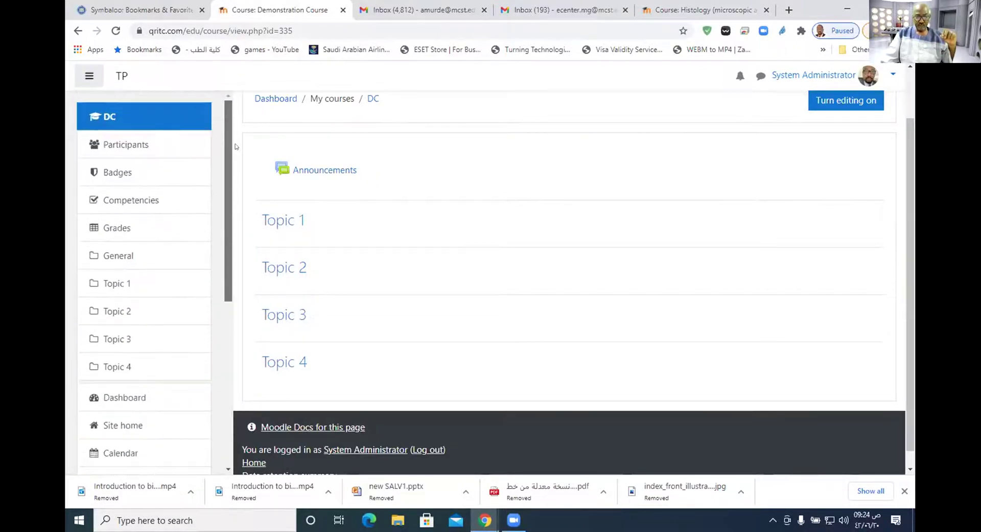
click(89, 75)
click(89, 74)
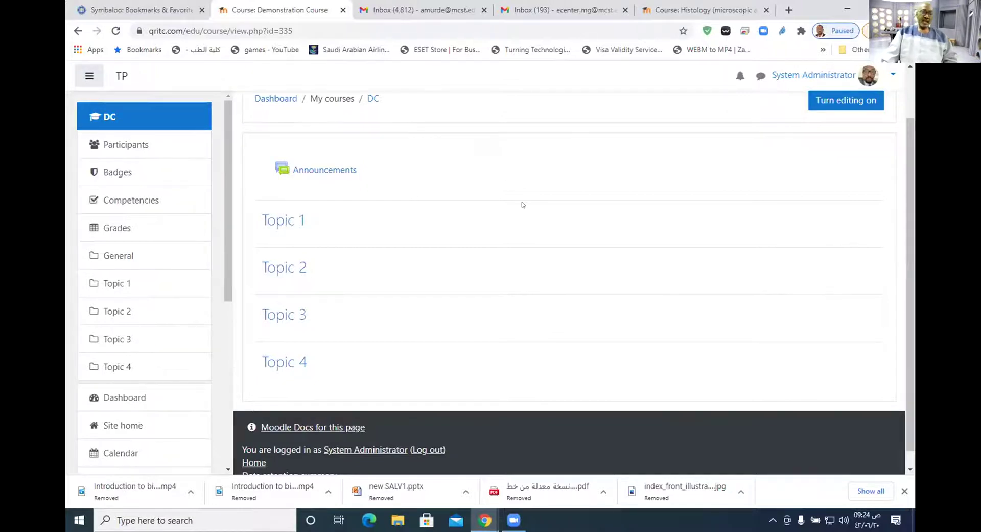
scroll(660, 249, up, 2)
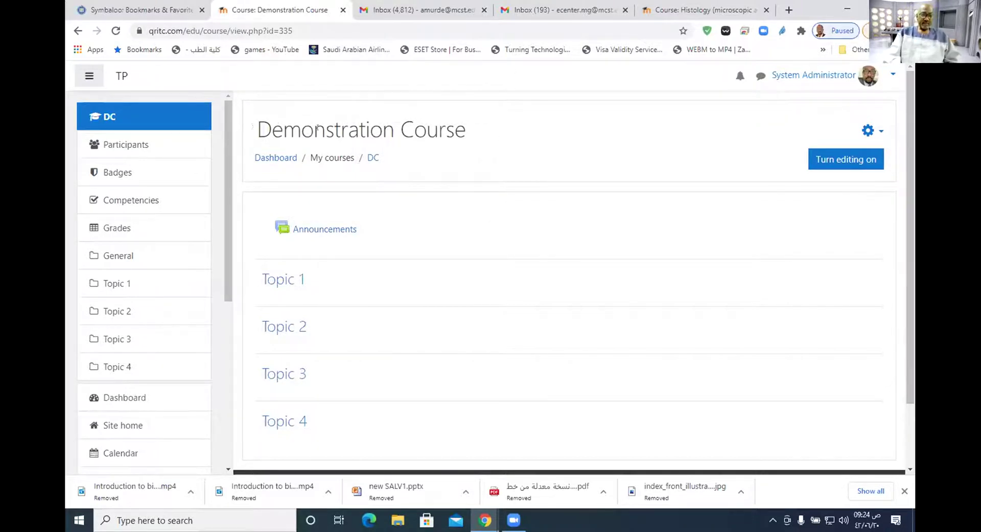
drag(253, 127, 461, 130)
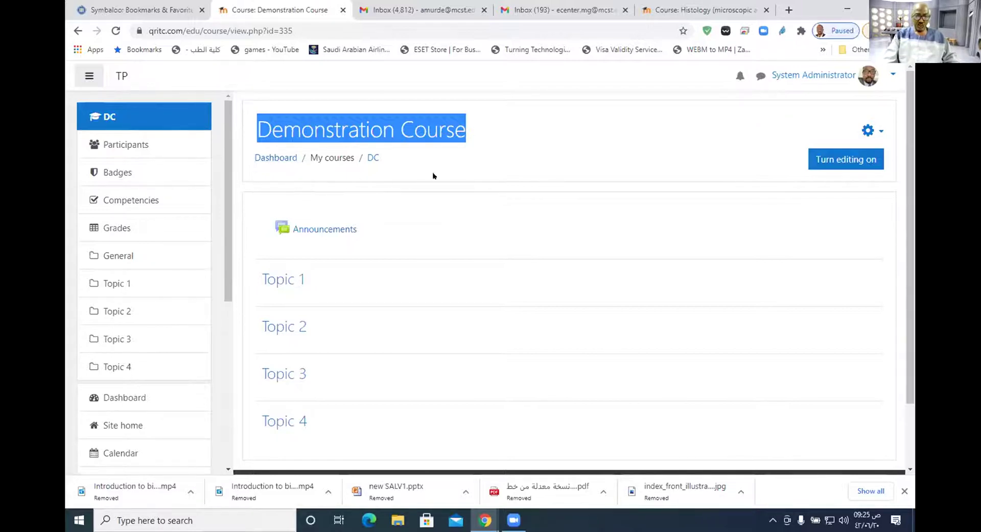
Return to the dashboard, reopen the Demonstration Course from there and open its settings for editing.
click(277, 158)
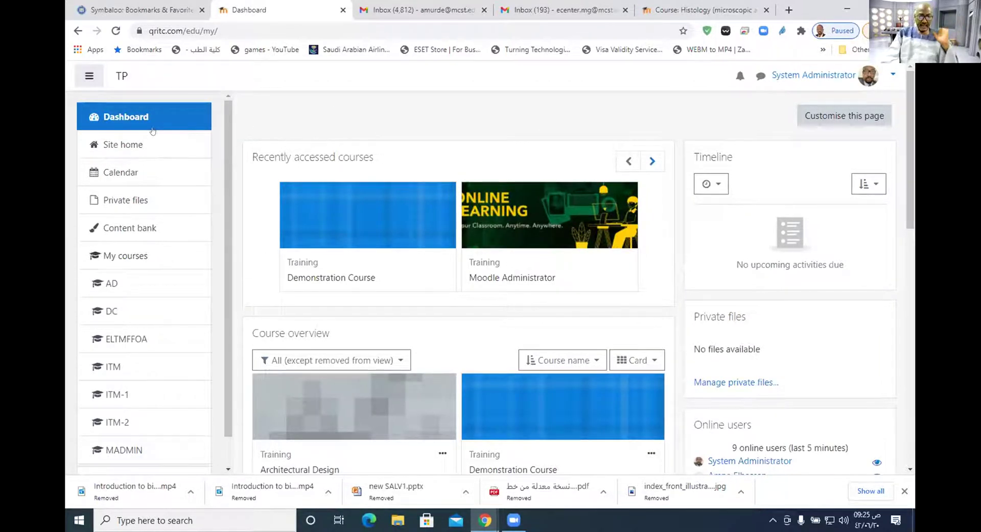
click(372, 224)
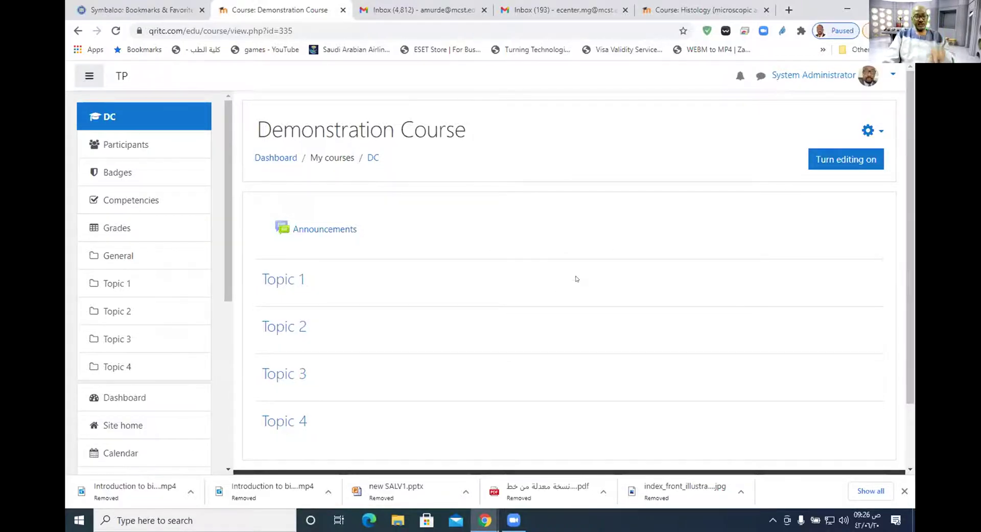
click(879, 133)
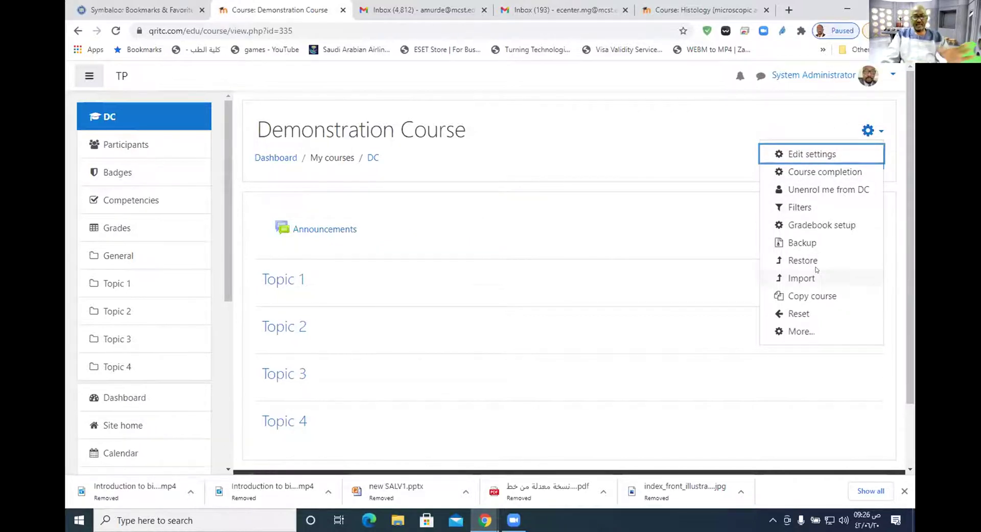
scroll(805, 305, down, 1)
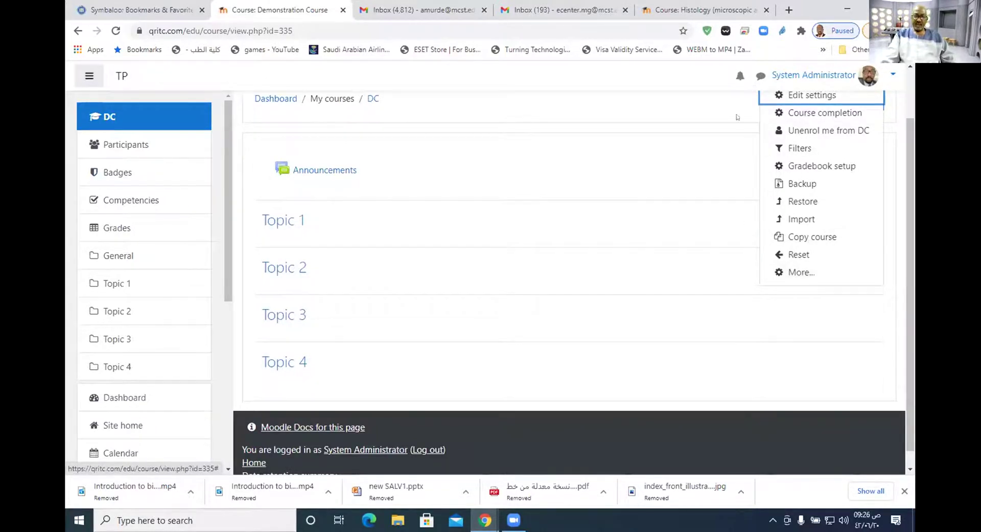
scroll(754, 258, up, 1)
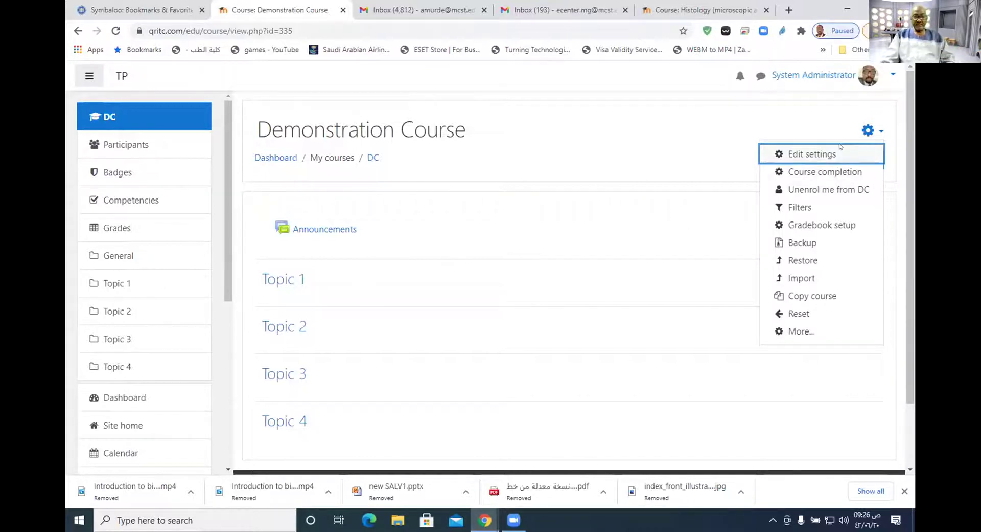
click(825, 153)
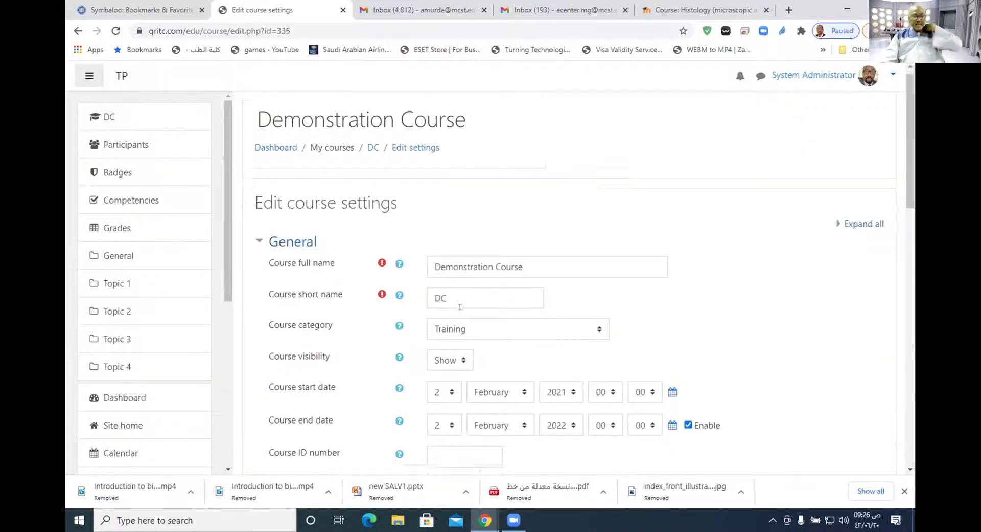
Examine the General course settings, including the names, category choices, visibility options, and start and end dates.
scroll(556, 239, down, 4)
scroll(557, 240, up, 1)
scroll(522, 225, up, 2)
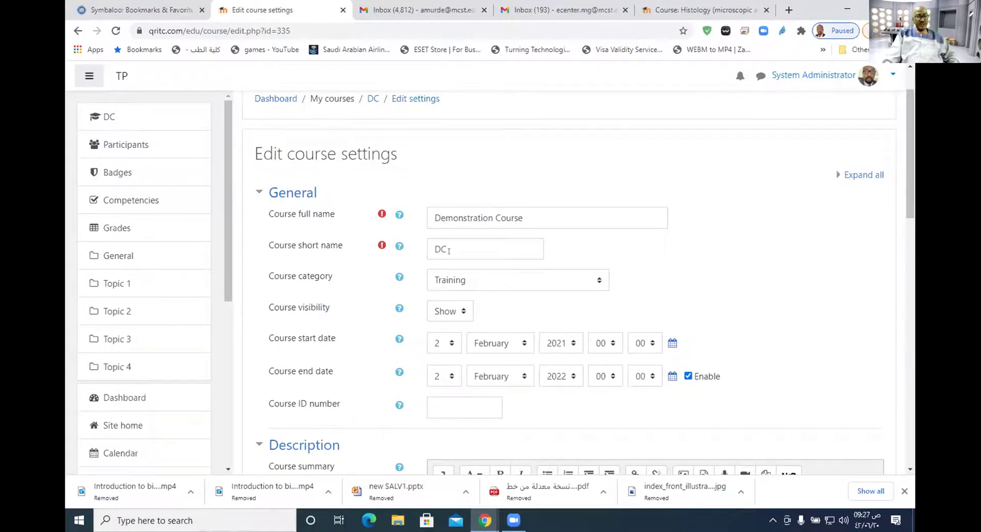
scroll(451, 249, down, 1)
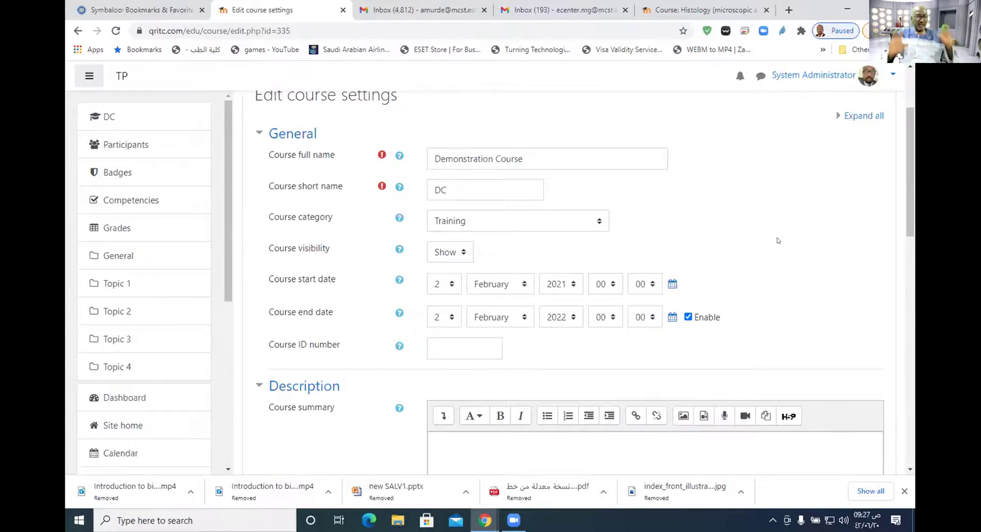
click(599, 221)
click(599, 221)
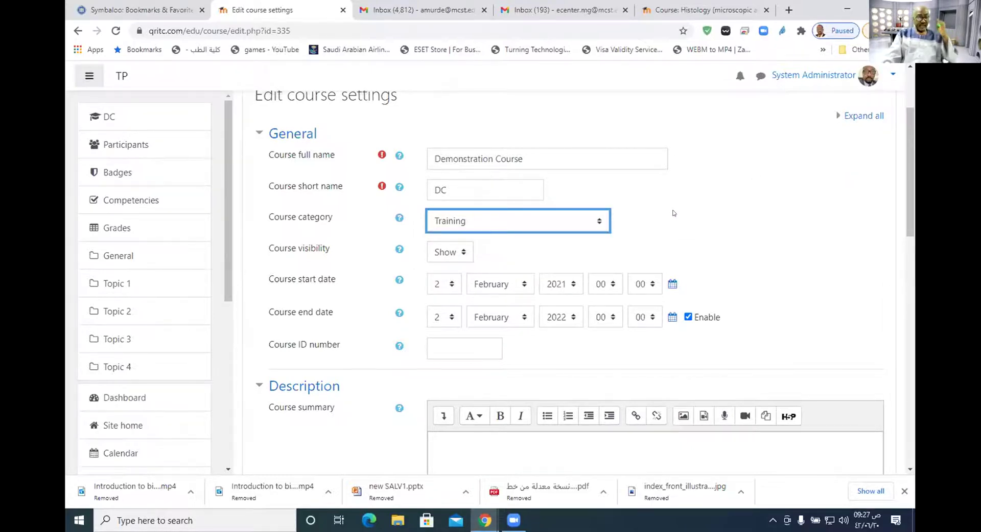
scroll(437, 177, down, 1)
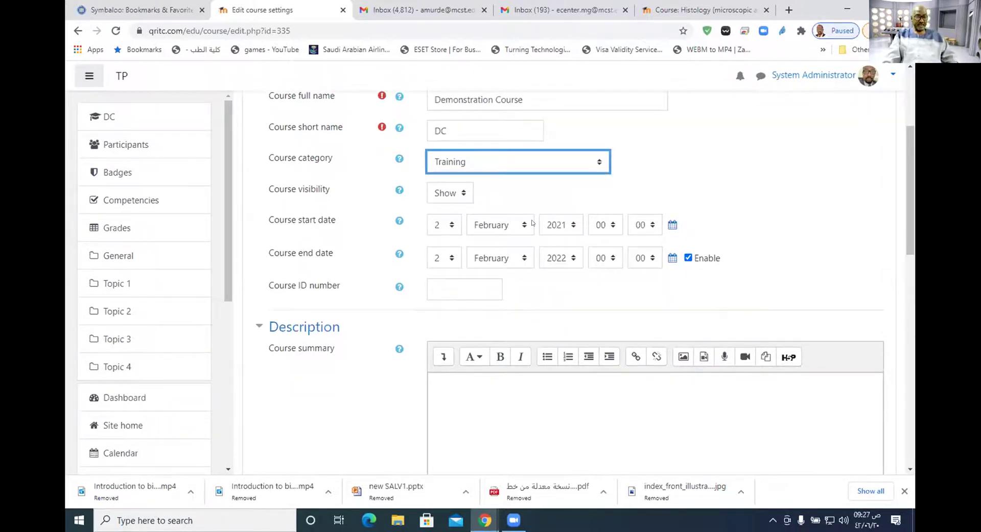
scroll(693, 242, down, 1)
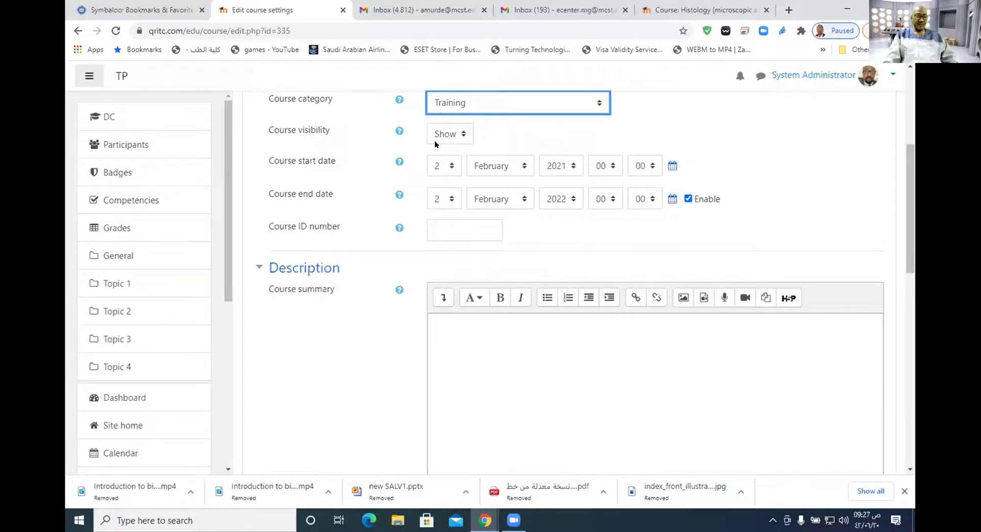
click(465, 135)
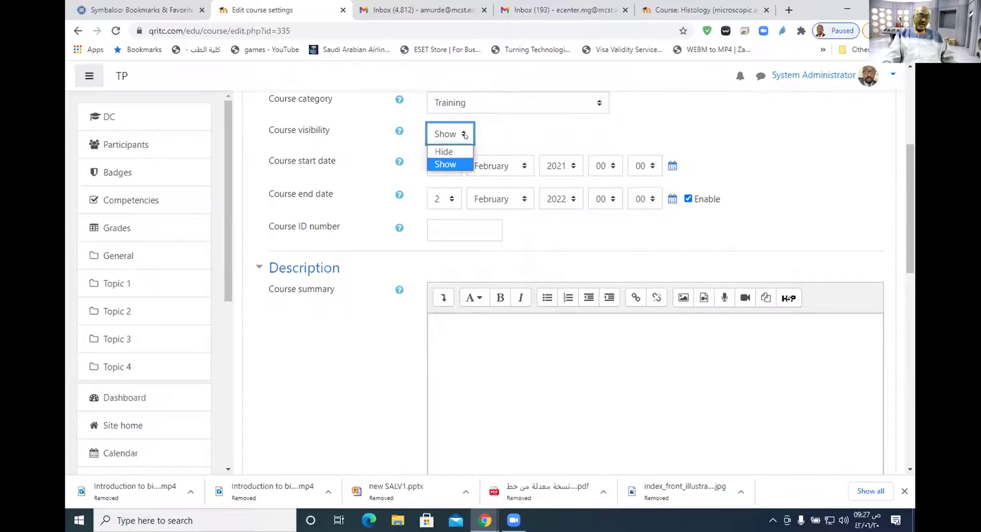
click(464, 135)
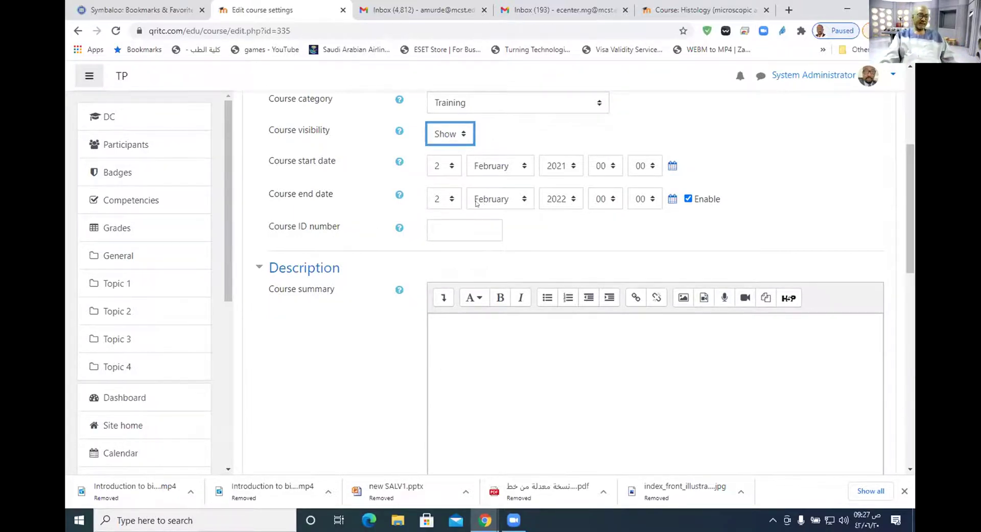
scroll(558, 203, down, 3)
scroll(644, 205, up, 6)
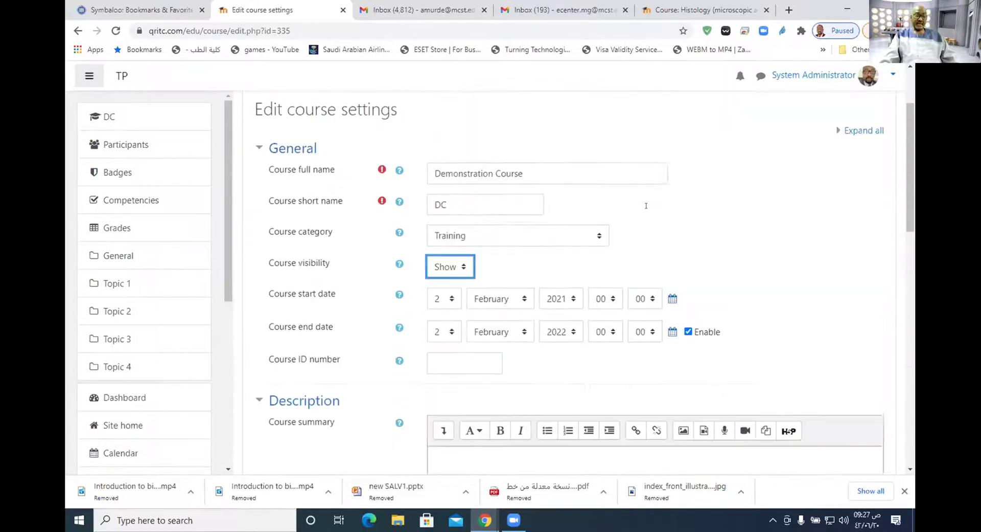
scroll(659, 200, down, 1)
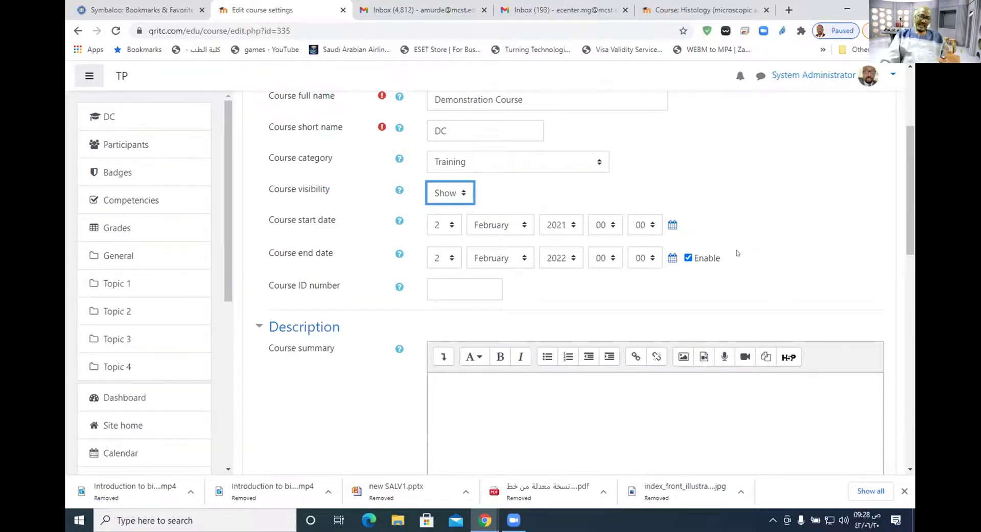
scroll(741, 250, up, 3)
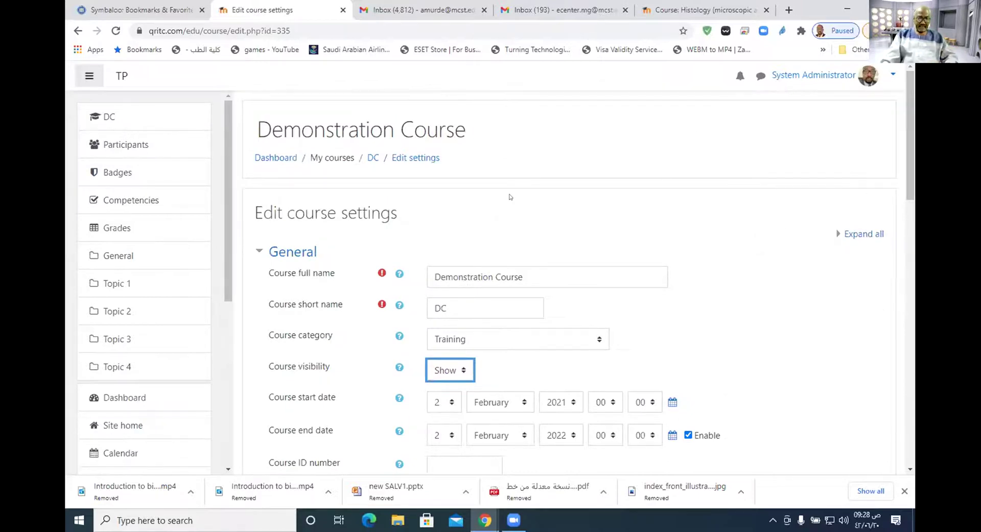
scroll(654, 242, down, 1)
scroll(634, 194, down, 2)
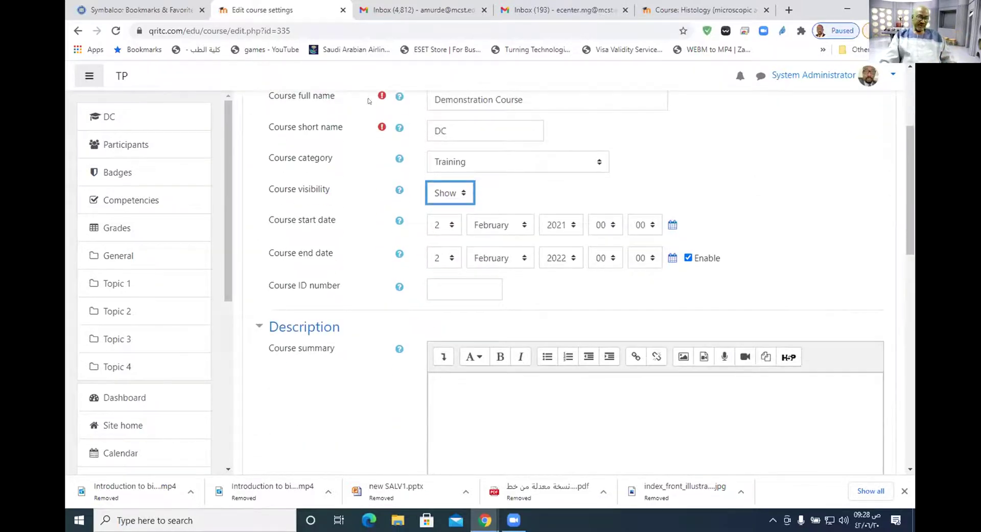
scroll(327, 154, up, 1)
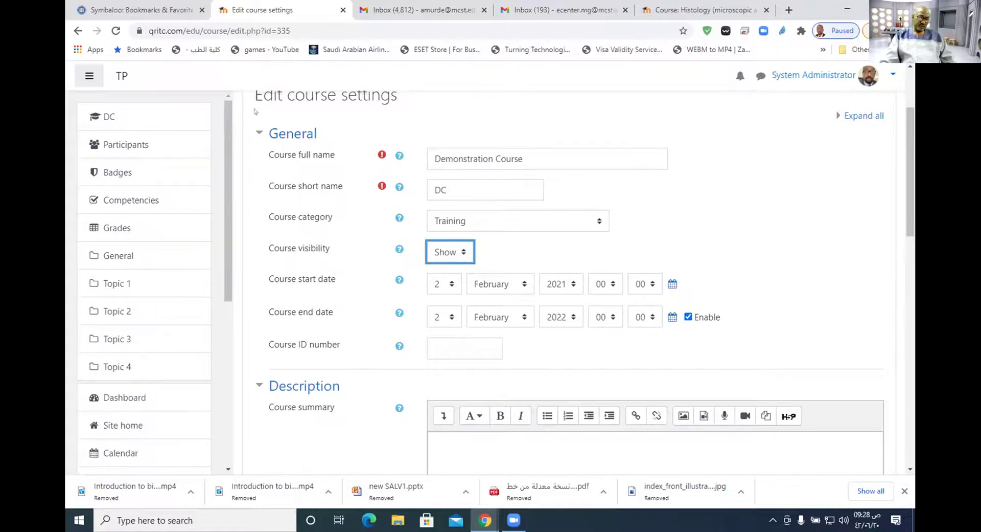
Expand the formatting tools of the Course summary editor and place the cursor in its text area.
scroll(466, 233, down, 5)
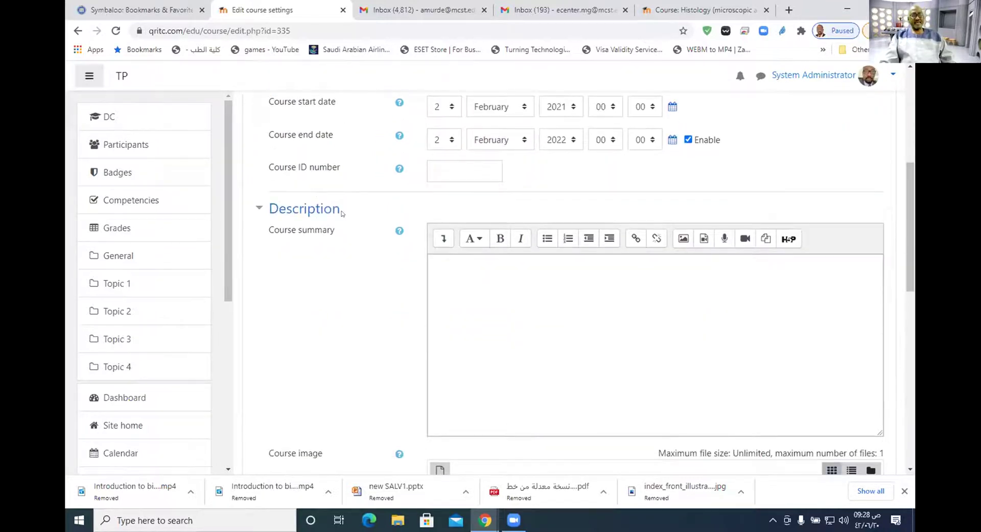
click(516, 248)
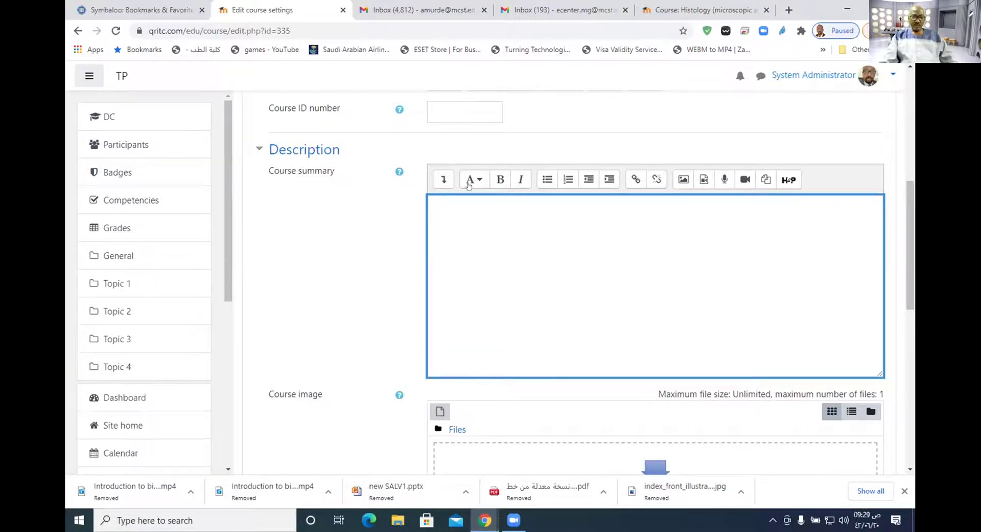
click(443, 179)
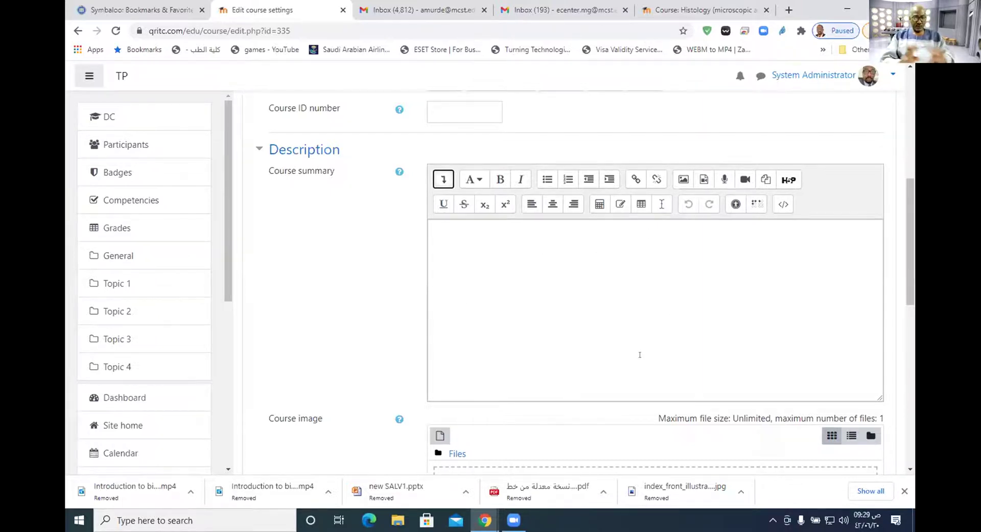
click(446, 251)
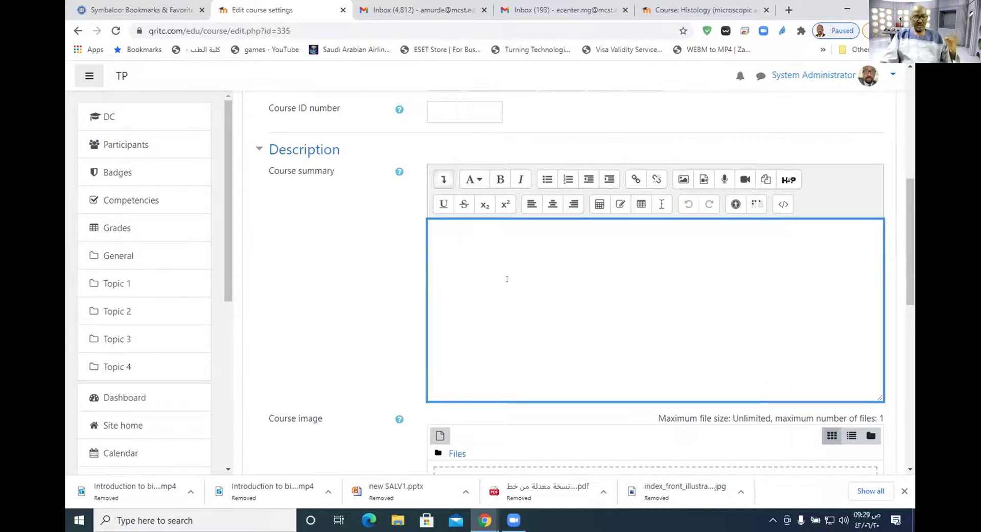
Record a video for the Course summary, allowing microphone and camera access, and insert the recording into the summary.
scroll(526, 305, down, 3)
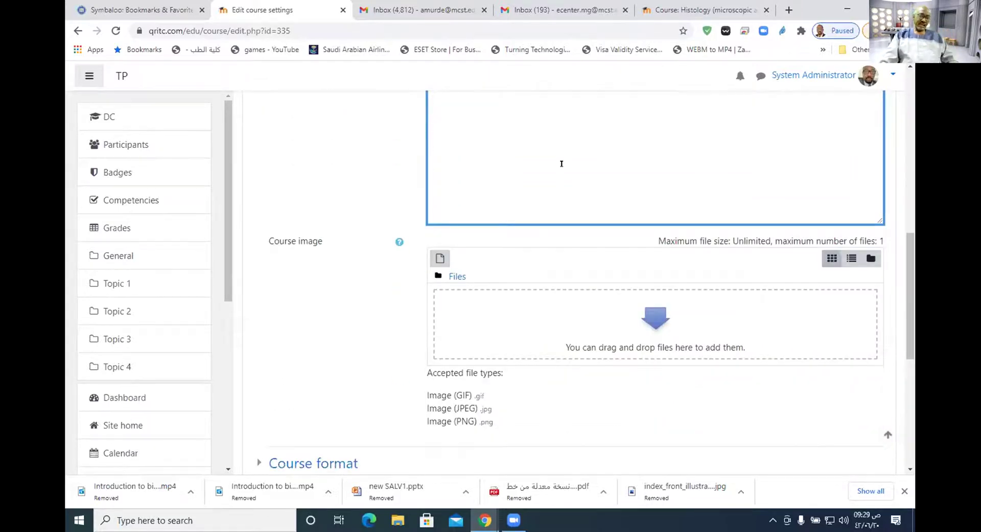
scroll(561, 160, up, 2)
scroll(506, 212, down, 5)
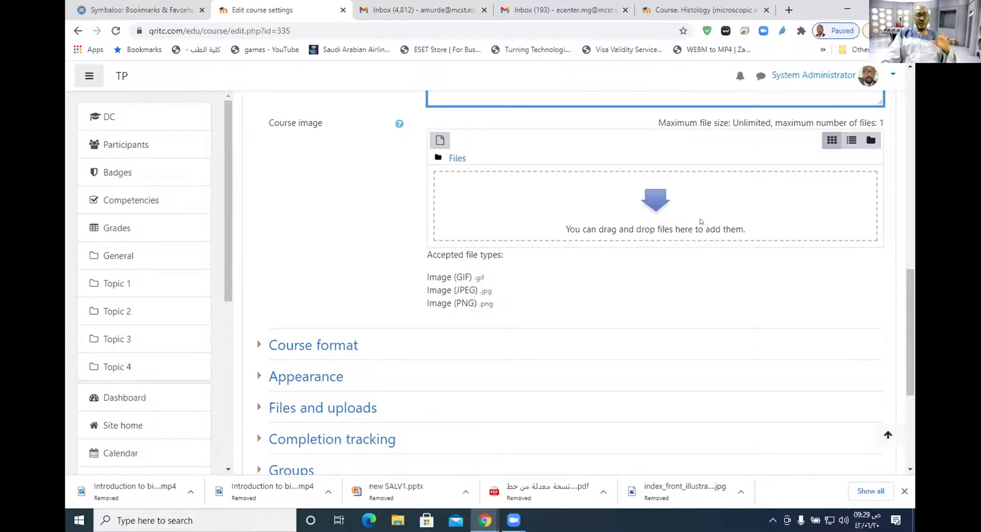
scroll(715, 211, up, 2)
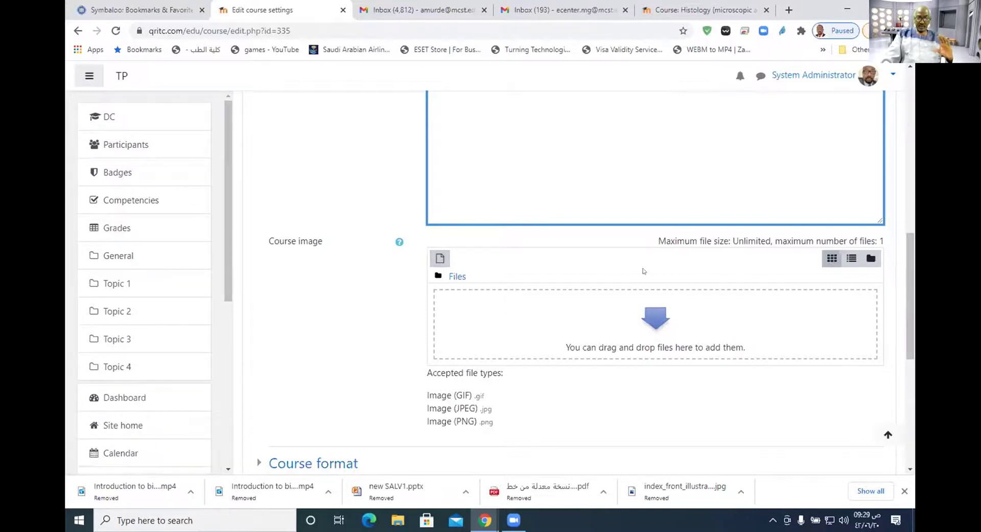
scroll(655, 305, up, 3)
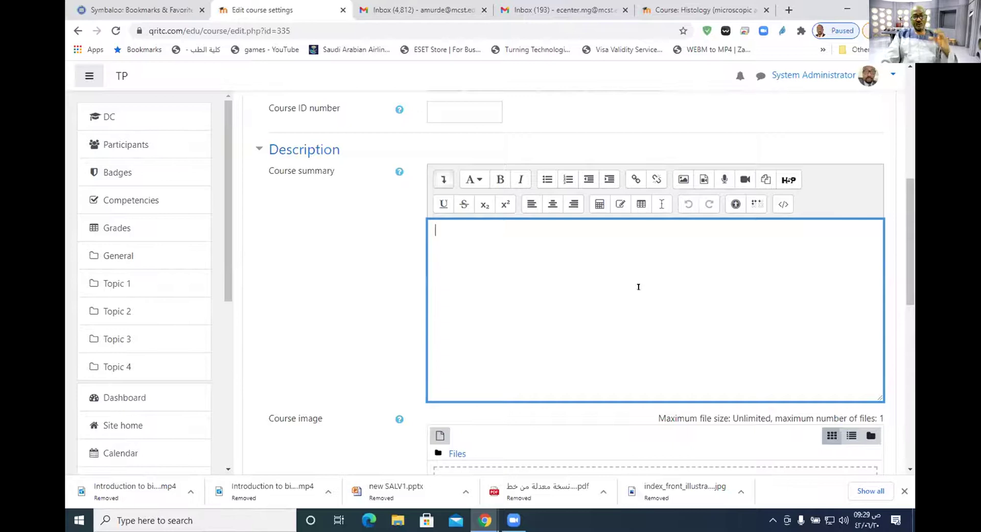
scroll(639, 287, down, 1)
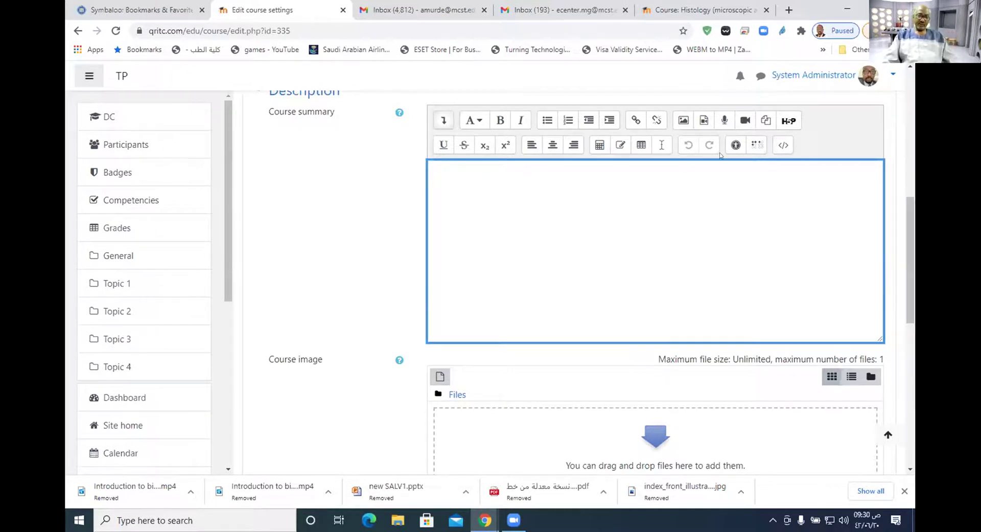
click(745, 120)
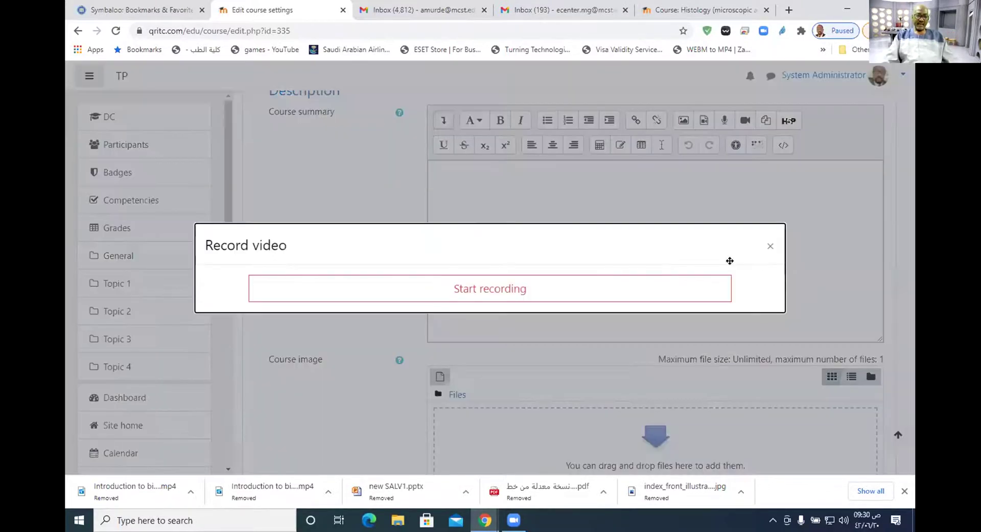
click(497, 289)
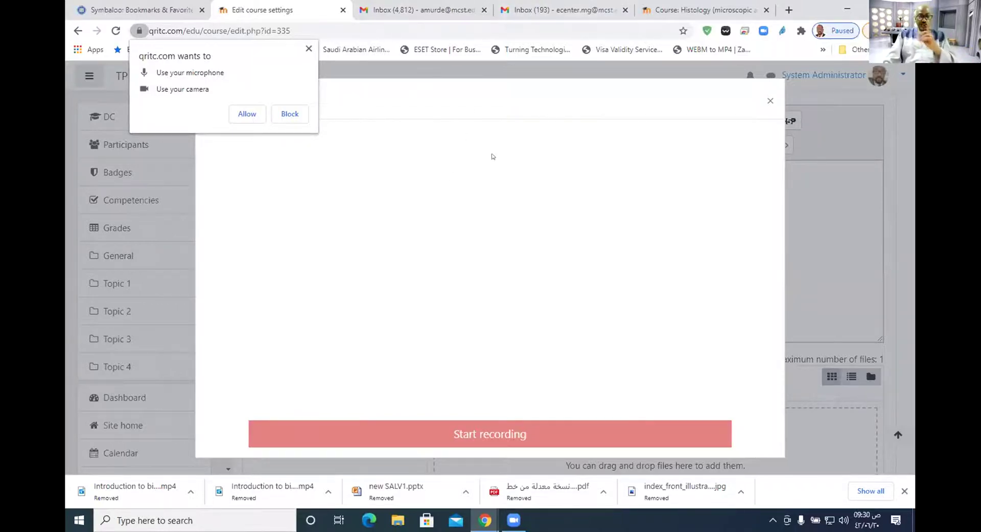
click(246, 115)
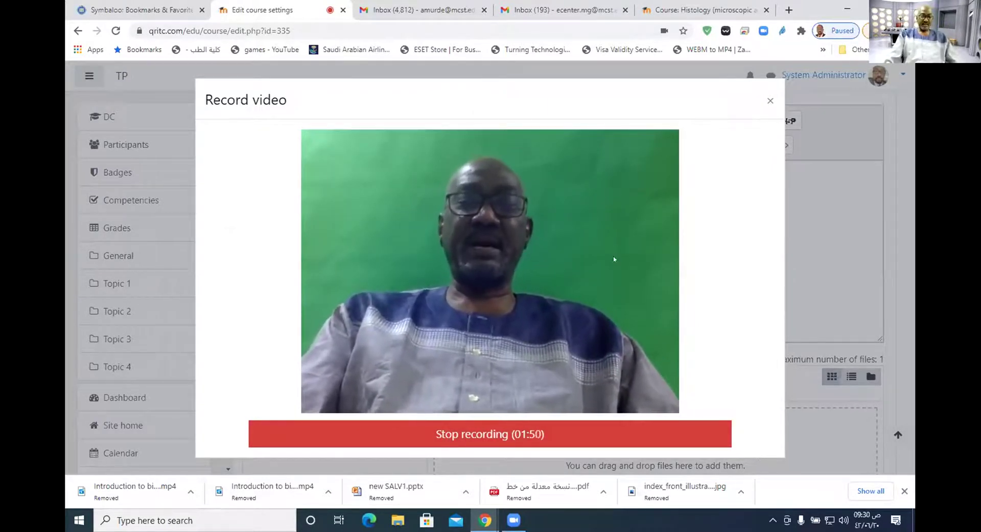
click(496, 431)
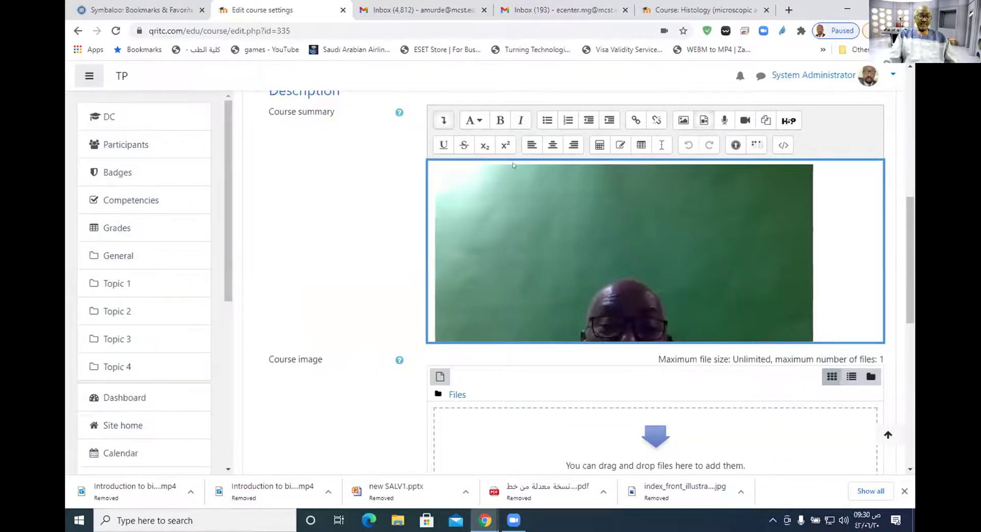
Centre the recorded video within the Course summary.
click(552, 146)
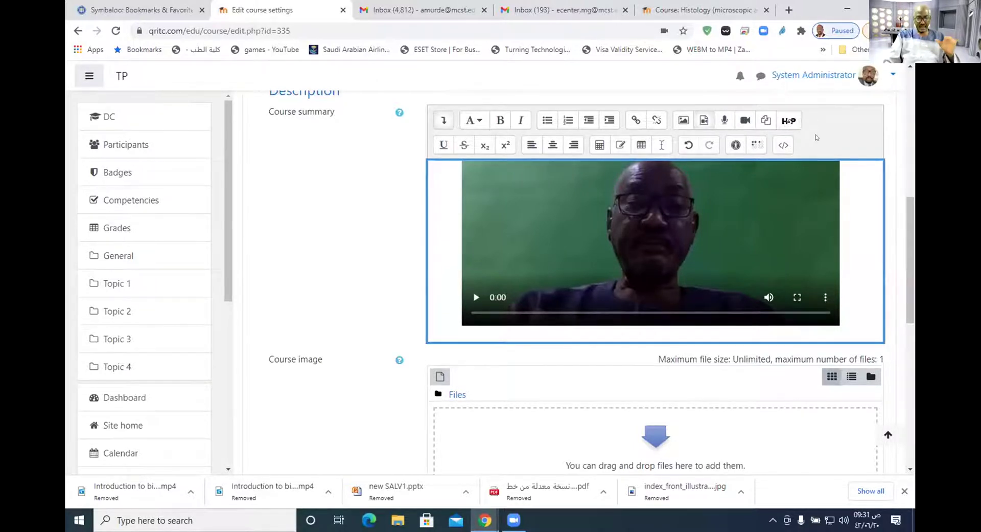
scroll(822, 164, down, 3)
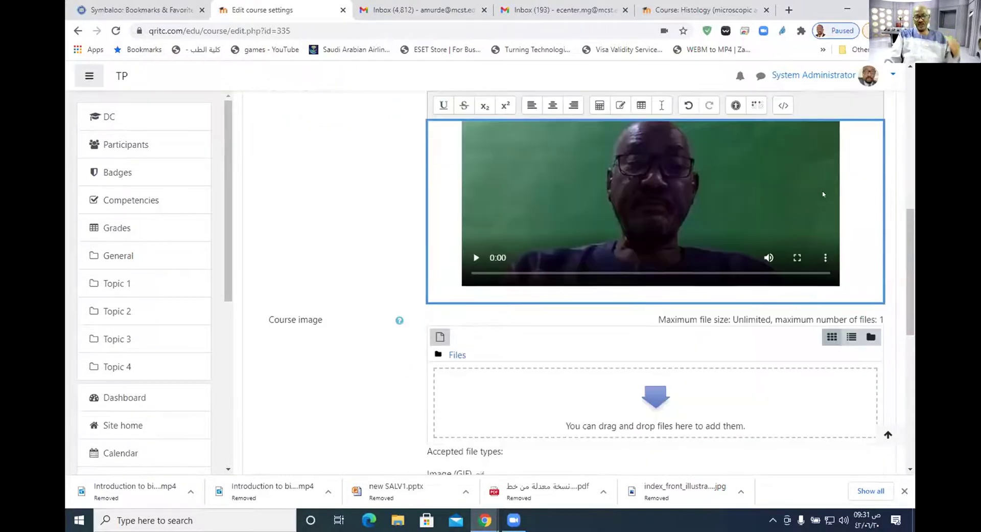
scroll(823, 193, up, 3)
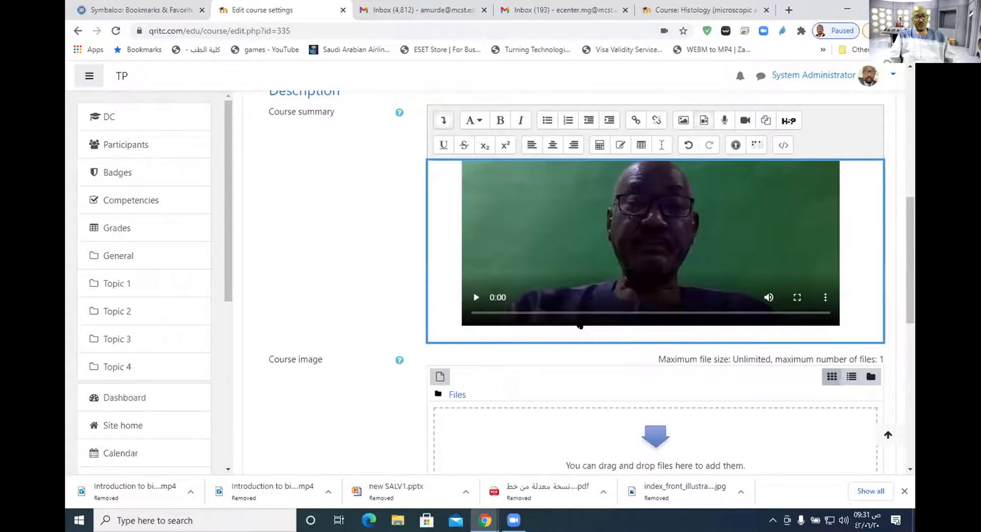
Examine the Description section, including the Course summary video, the Course image upload area and its accepted file types.
scroll(639, 212, down, 1)
scroll(613, 240, up, 2)
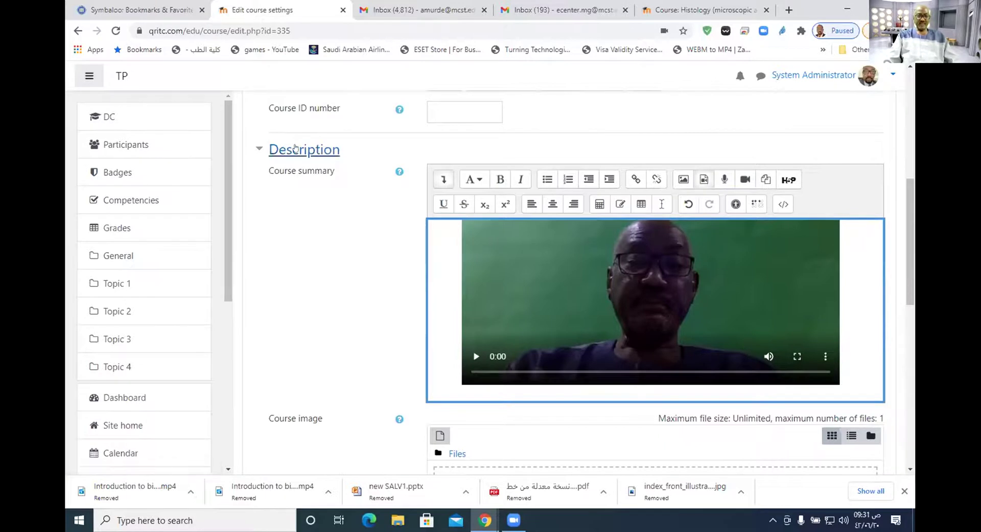
scroll(581, 252, down, 3)
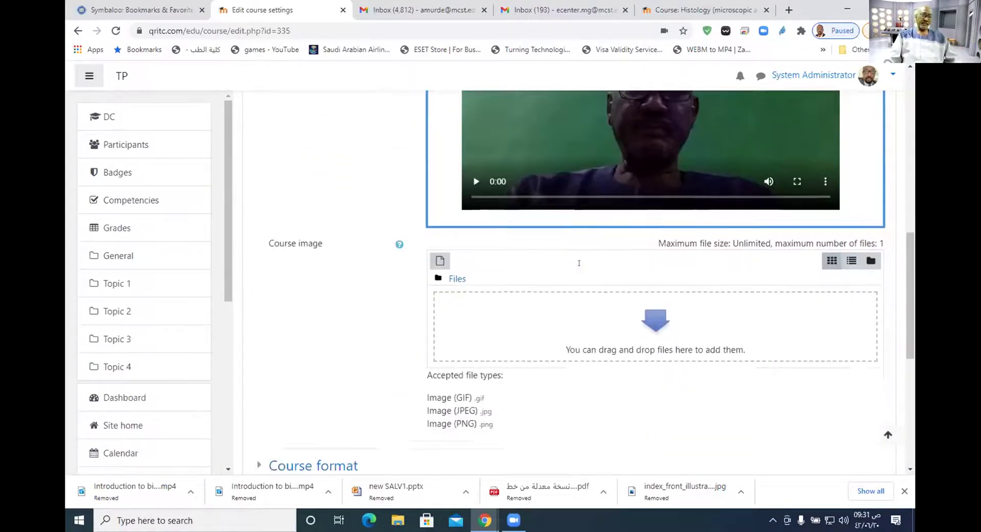
scroll(579, 263, down, 1)
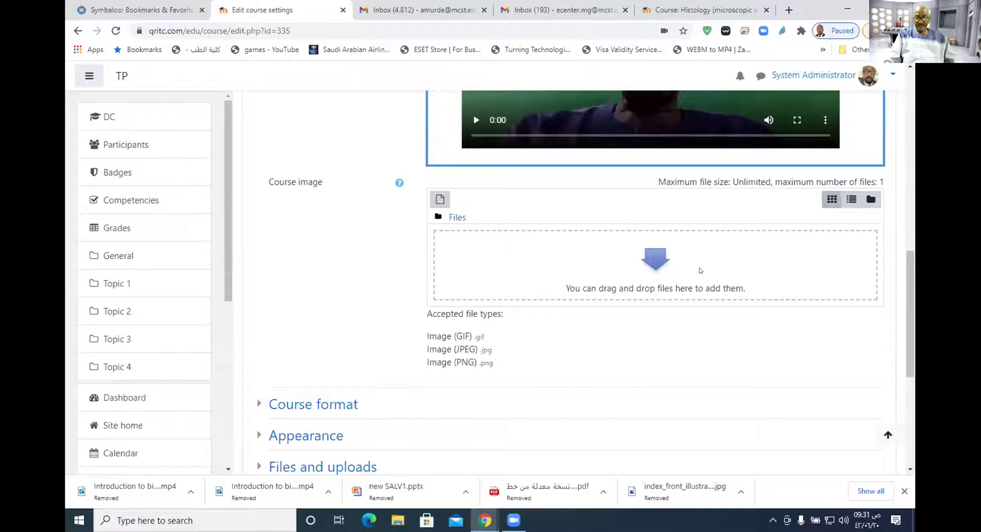
scroll(672, 267, down, 3)
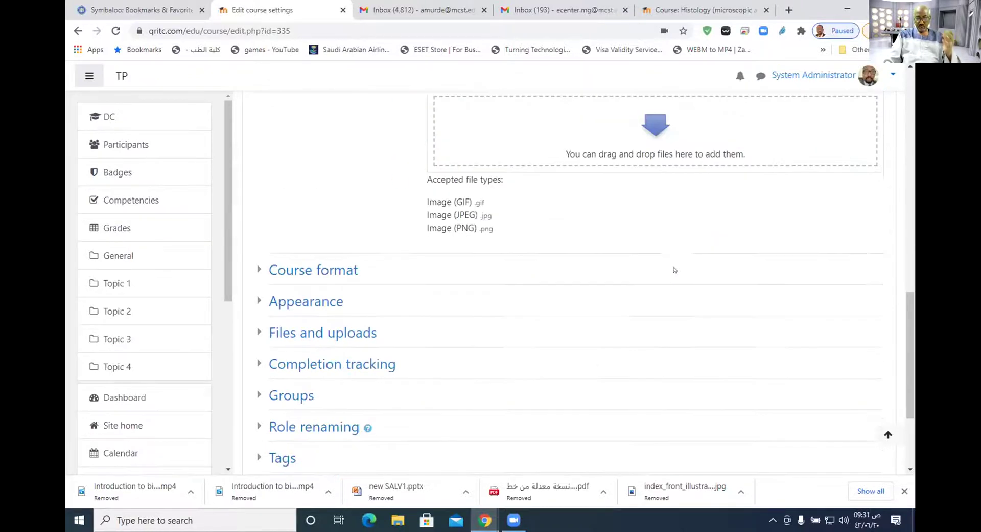
scroll(627, 259, down, 1)
scroll(594, 242, up, 6)
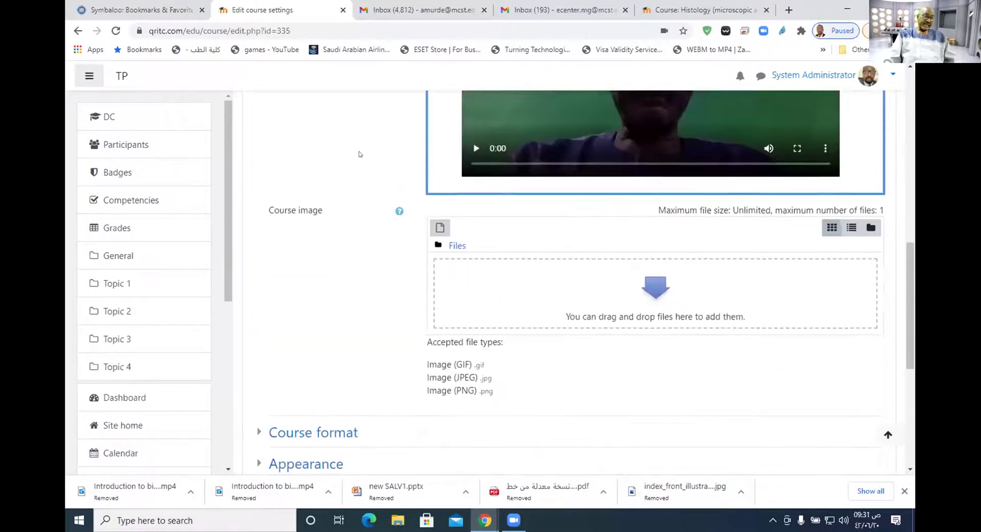
scroll(473, 363, up, 2)
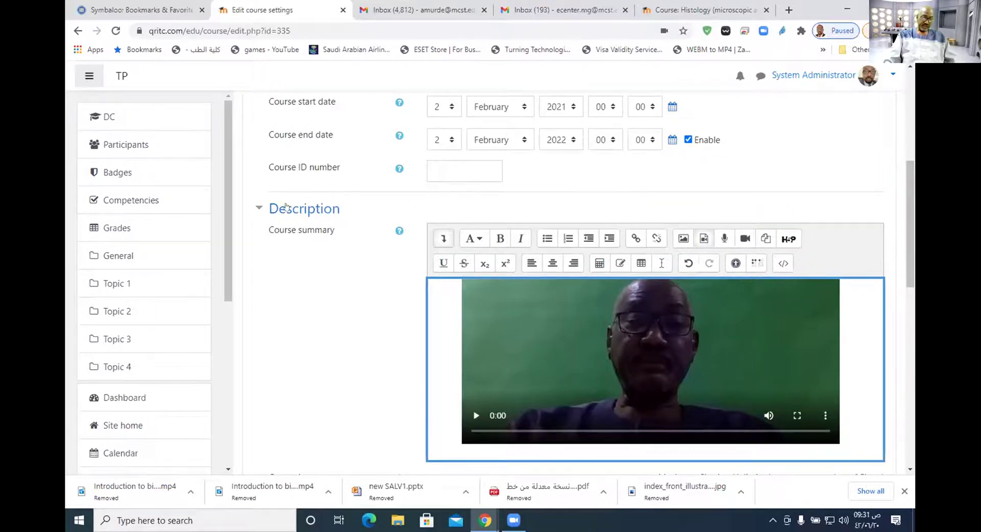
Set the course format to Weekly format and save the course settings.
scroll(348, 251, down, 3)
scroll(625, 384, down, 6)
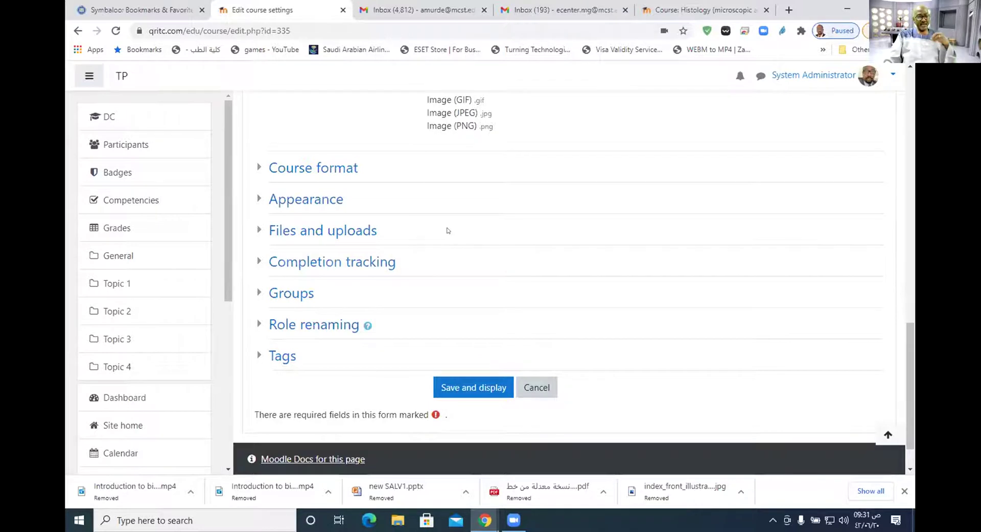
click(319, 166)
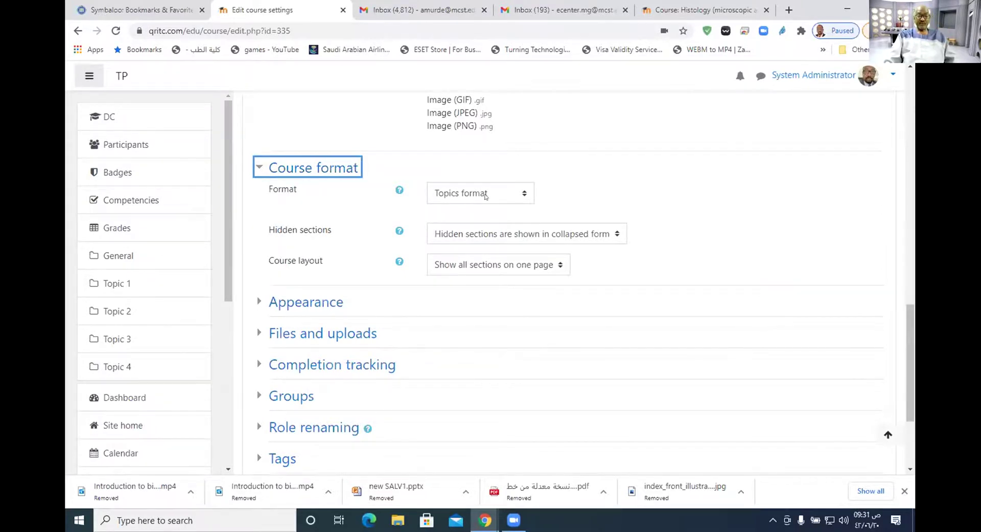
click(521, 194)
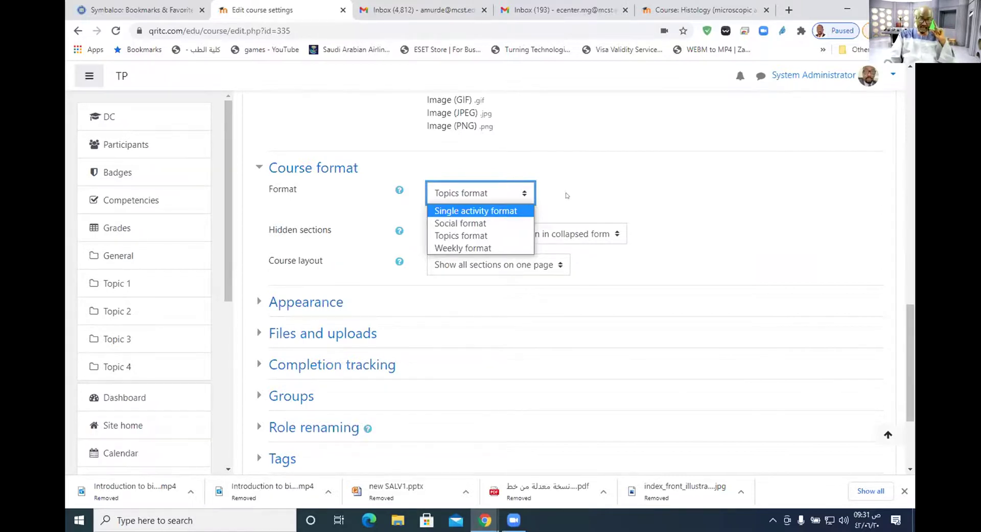
click(475, 248)
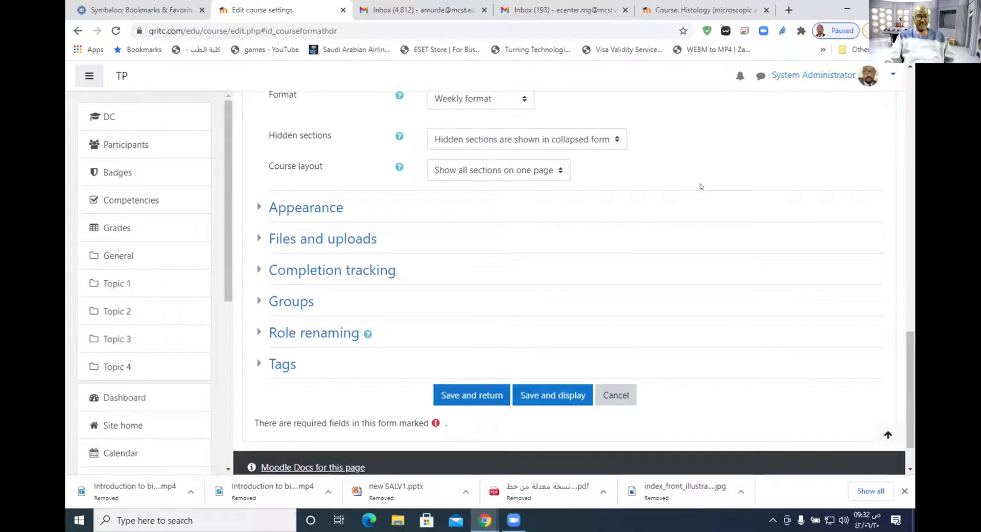
click(484, 395)
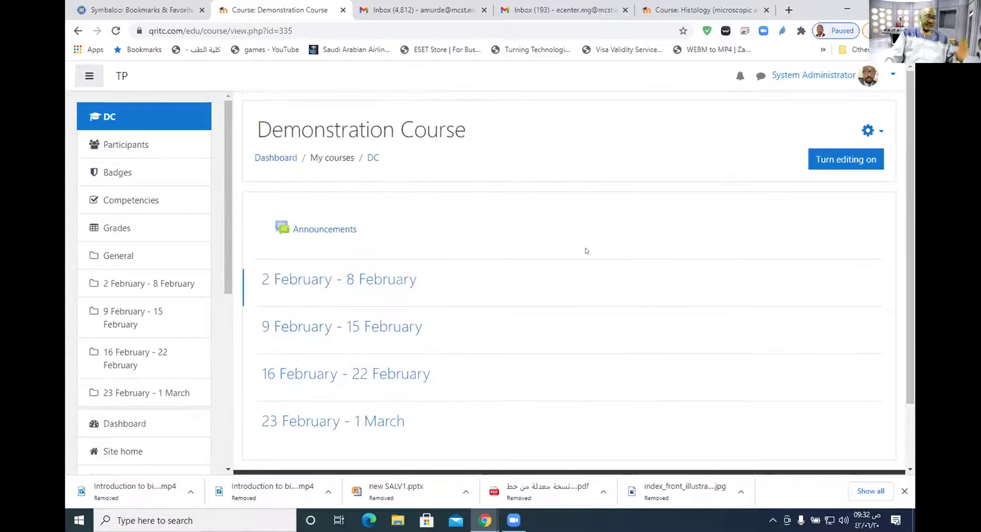
Look over the weekly sections on the course page, then reopen the course settings for editing.
scroll(570, 258, down, 2)
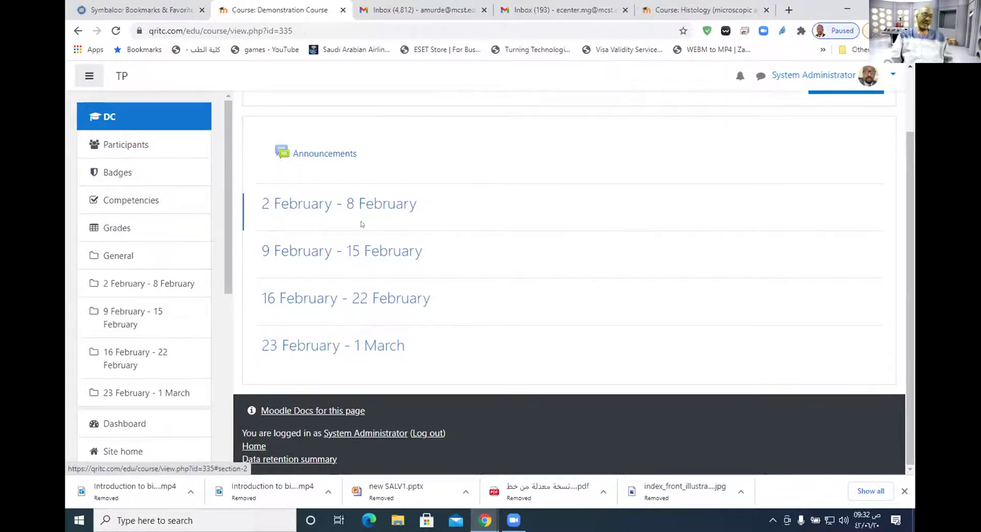
scroll(407, 245, up, 2)
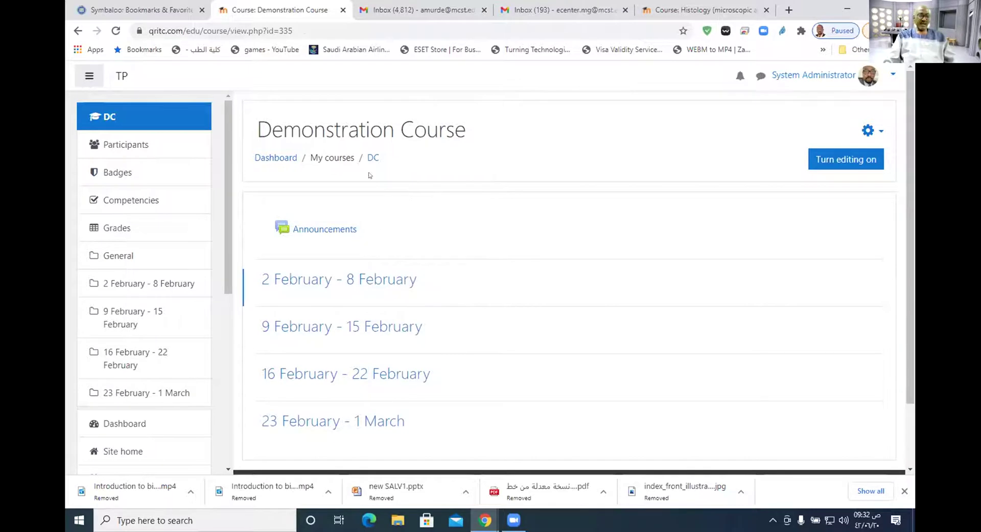
click(871, 131)
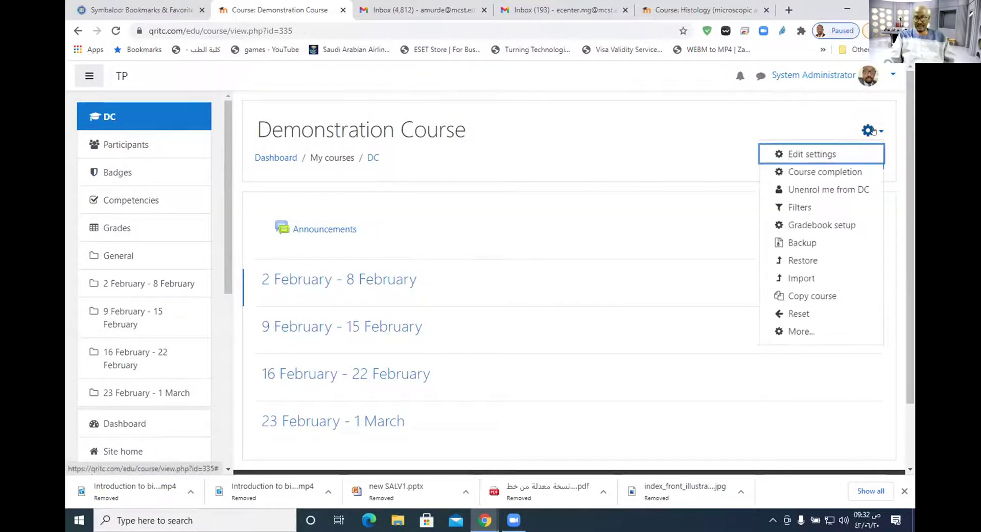
click(810, 155)
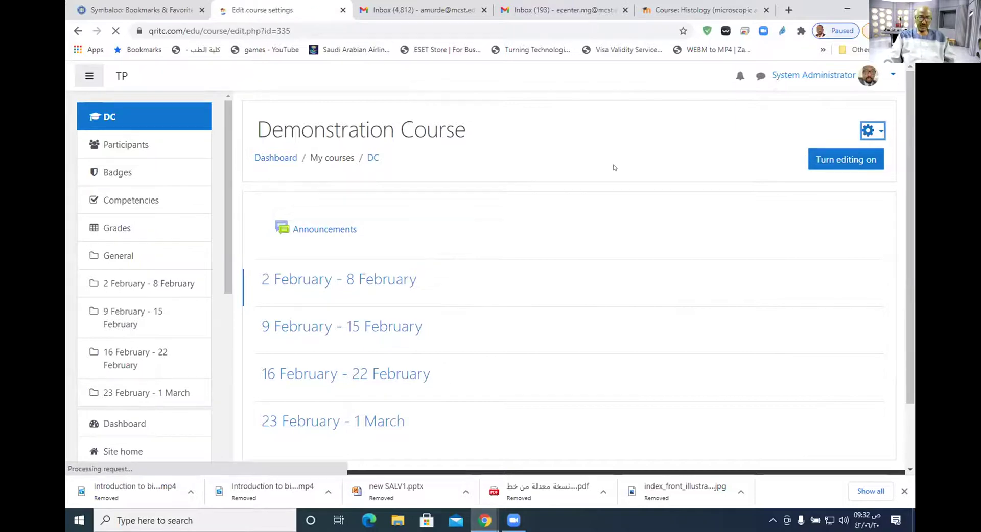
Examine the General date settings and the start month choices, switching the end date calculation from the number of sections off and back on.
scroll(563, 168, down, 2)
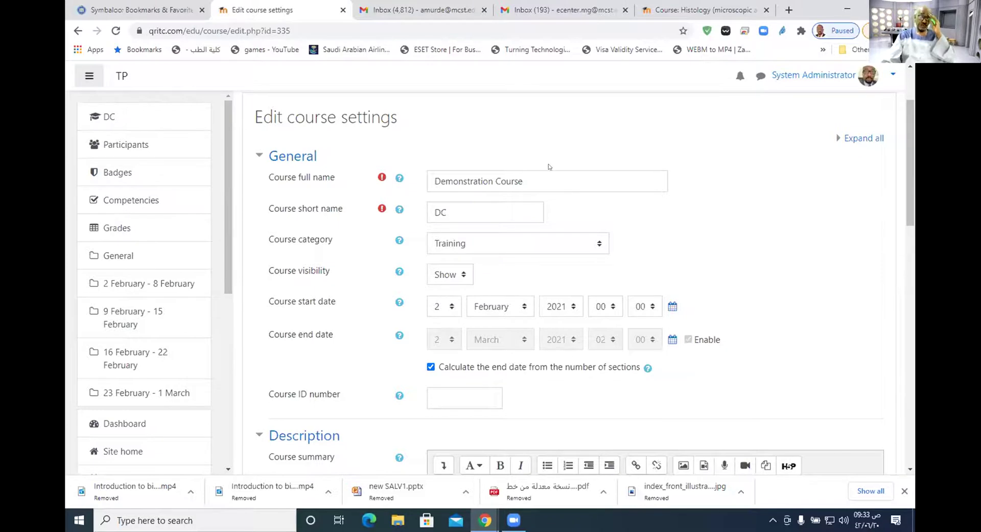
scroll(527, 202, down, 2)
scroll(497, 90, up, 1)
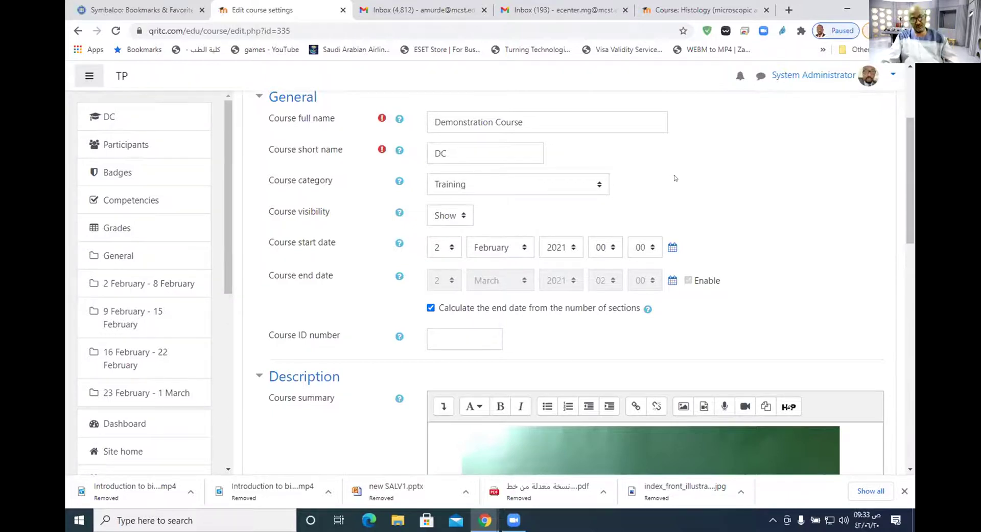
scroll(675, 177, down, 2)
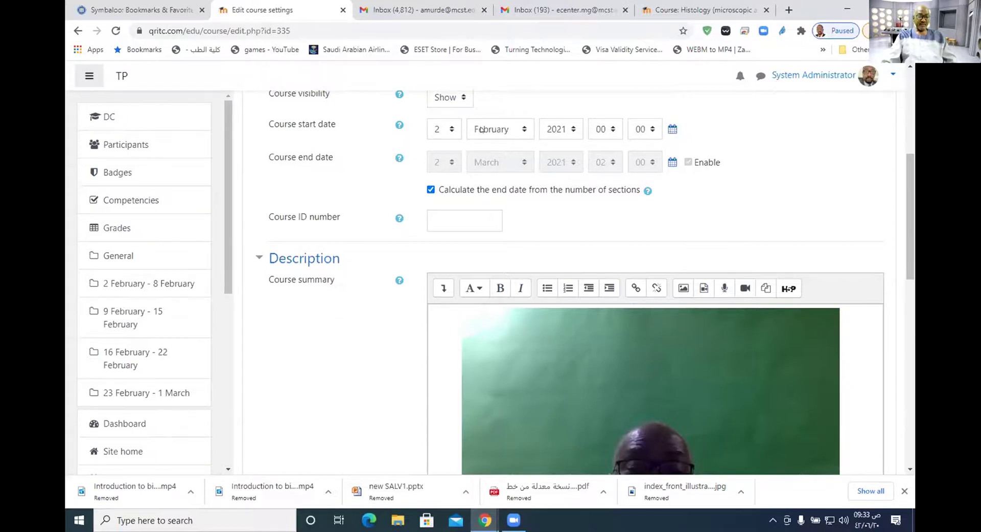
click(521, 128)
click(524, 129)
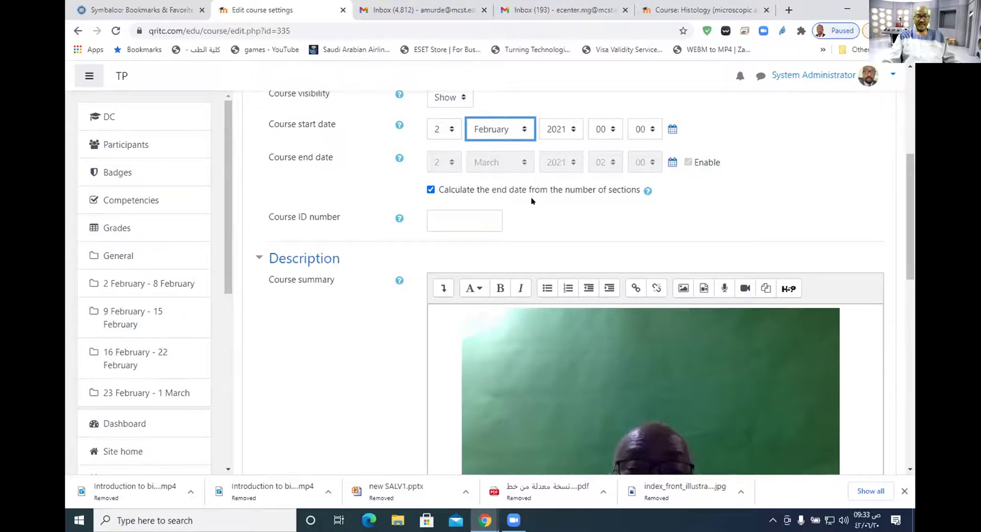
click(431, 190)
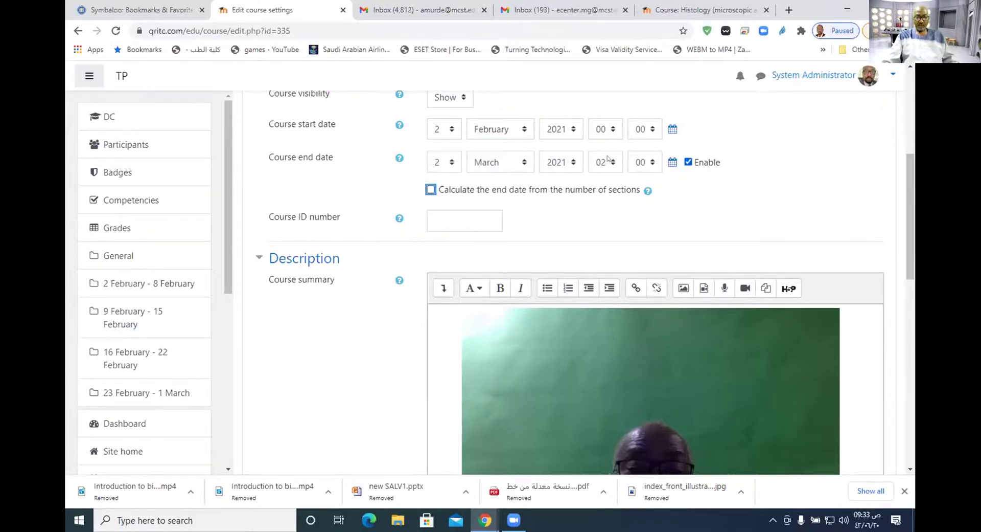
click(431, 190)
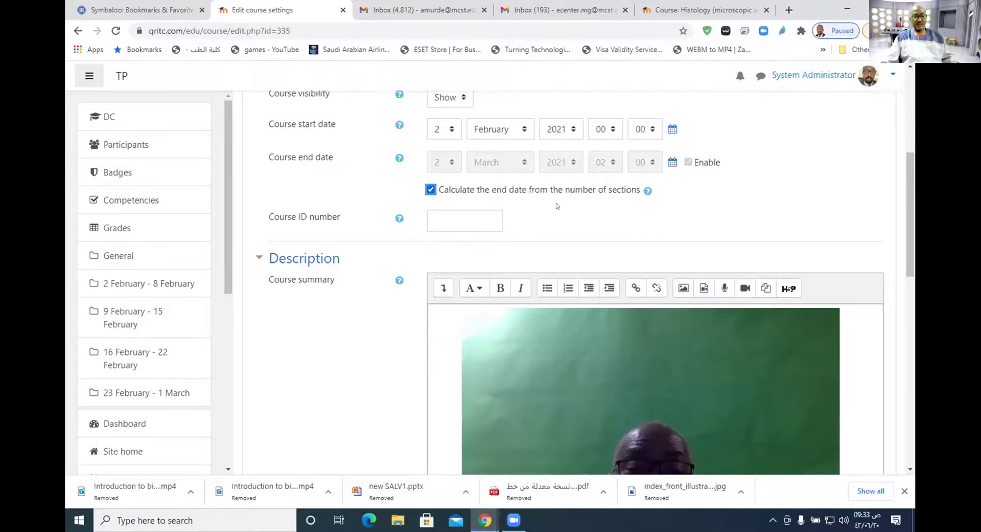
Set the course format to Topics format and save the course settings.
scroll(557, 206, down, 3)
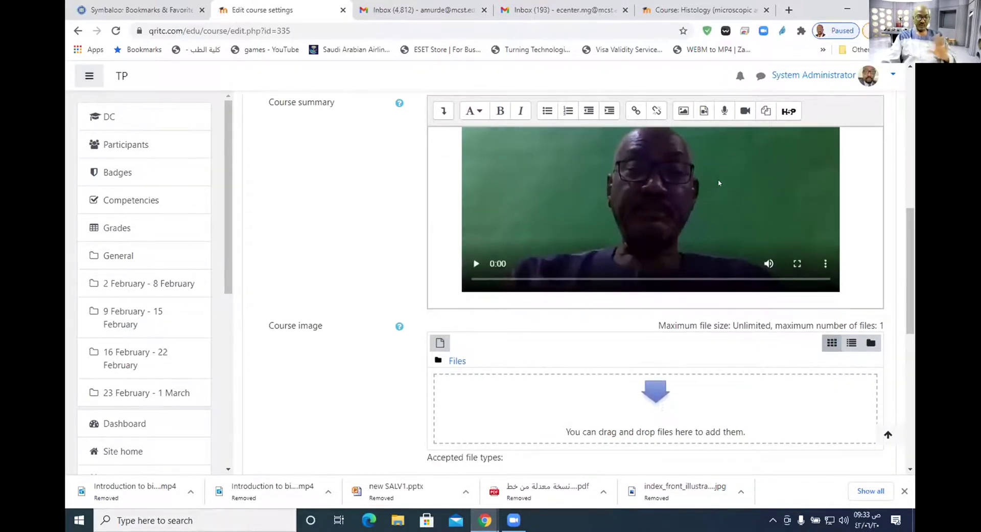
scroll(736, 189, down, 5)
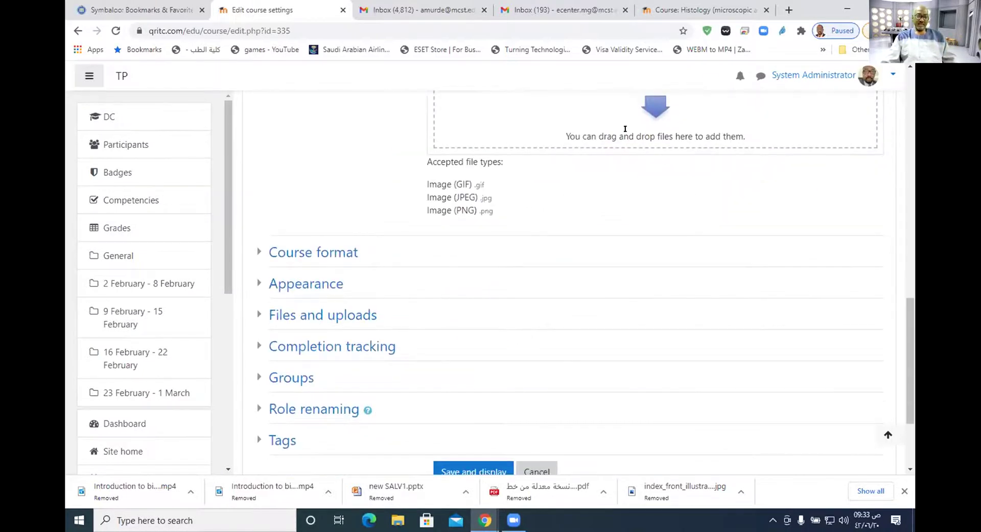
click(343, 260)
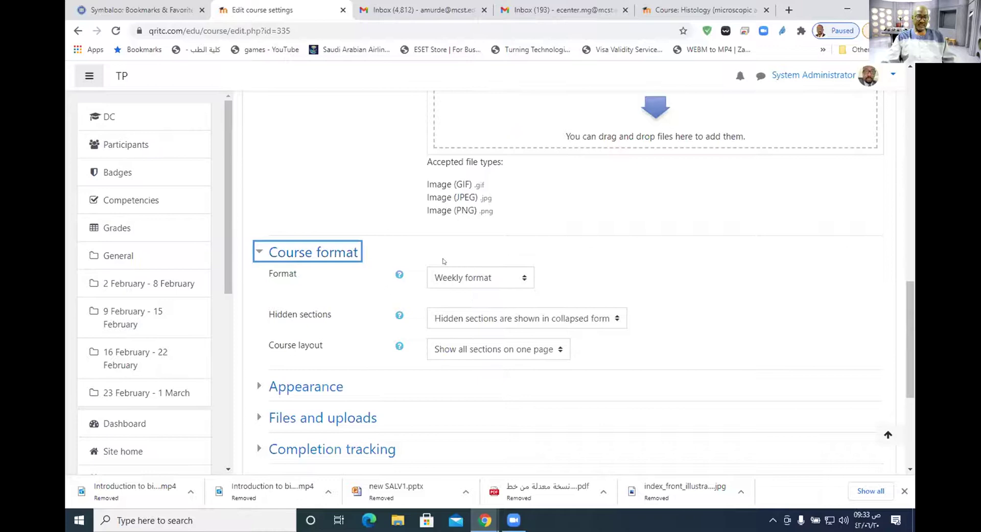
click(524, 277)
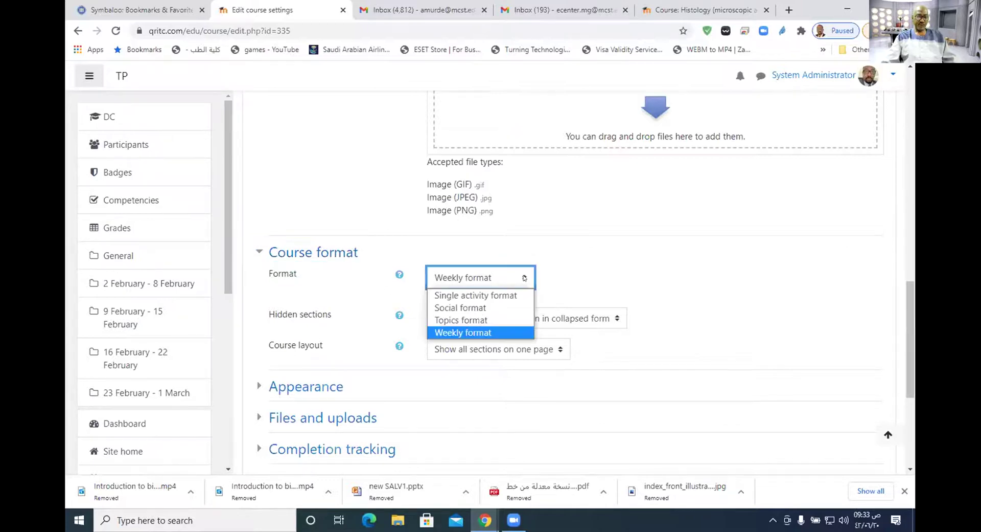
click(466, 319)
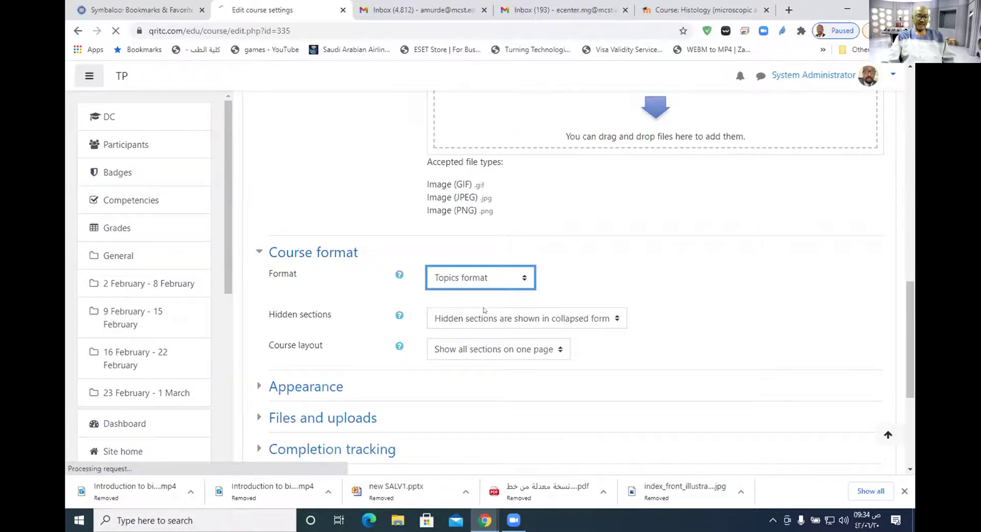
scroll(795, 267, down, 3)
click(475, 395)
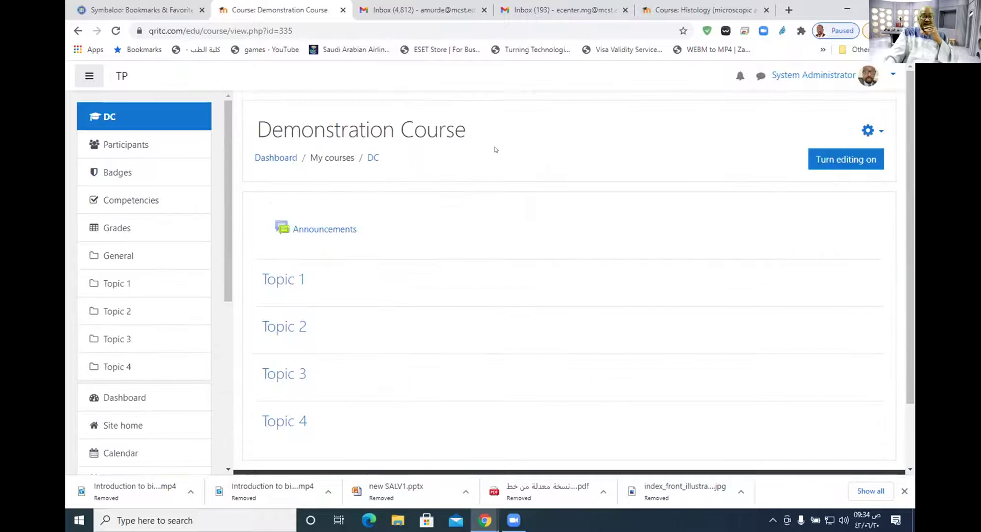
Review the topic sections on the course page, return to the dashboard and reopen the Demonstration Course from the recently accessed courses.
scroll(523, 201, down, 2)
scroll(523, 201, up, 2)
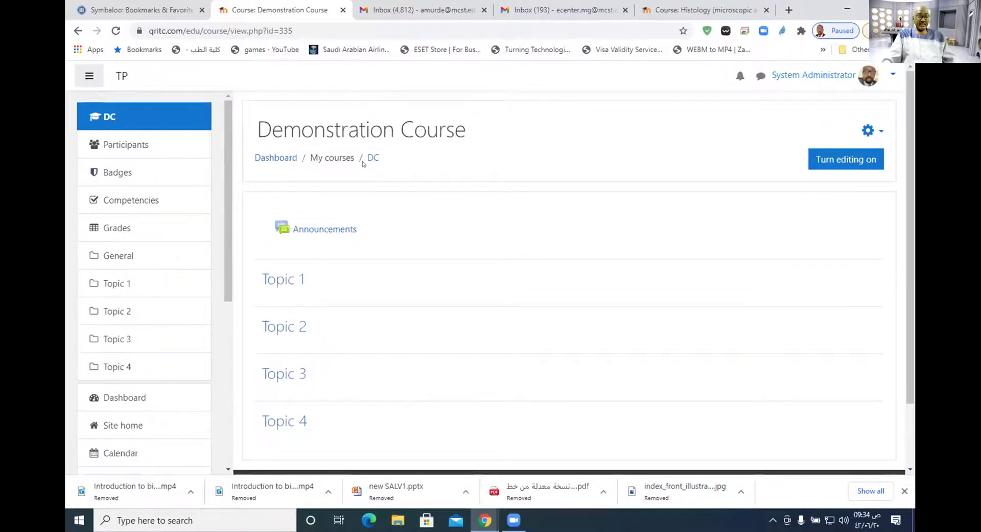
click(261, 156)
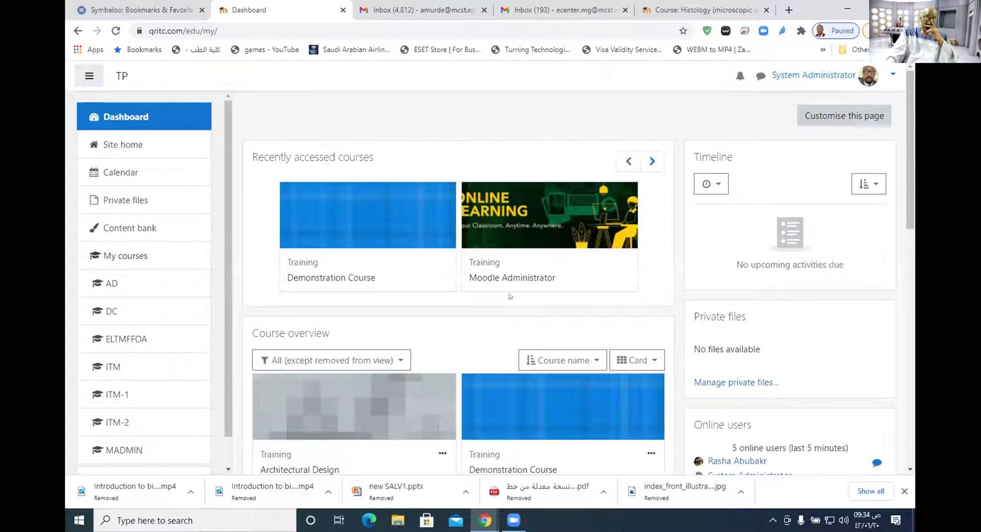
click(343, 277)
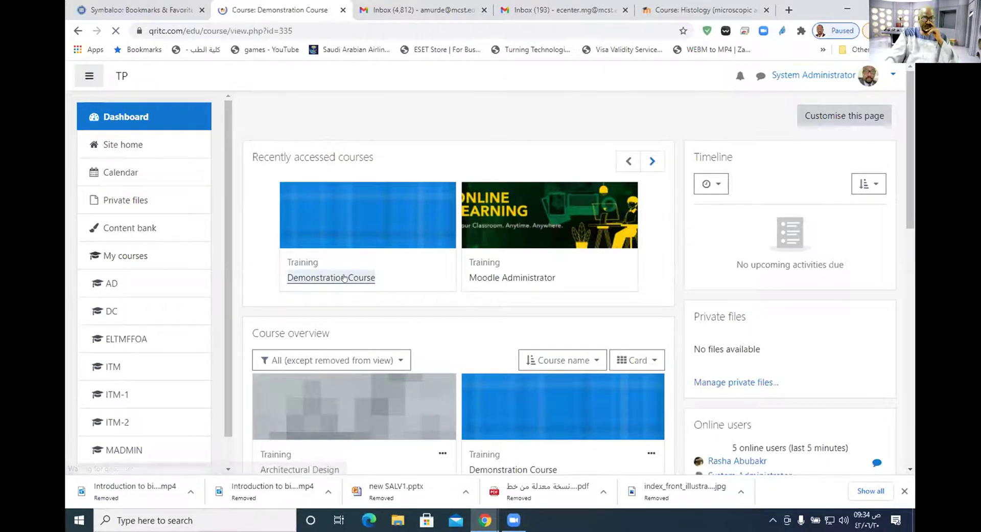
scroll(434, 243, down, 2)
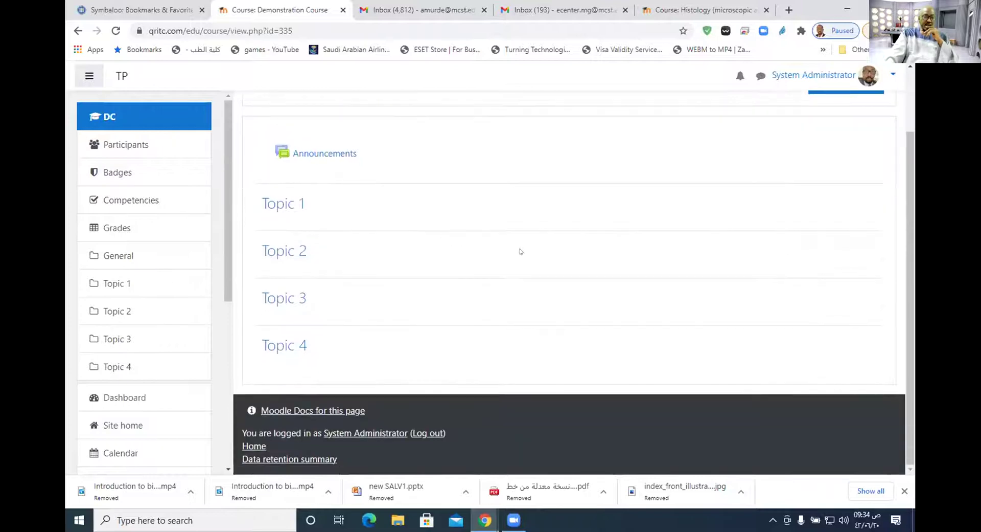
scroll(526, 253, up, 2)
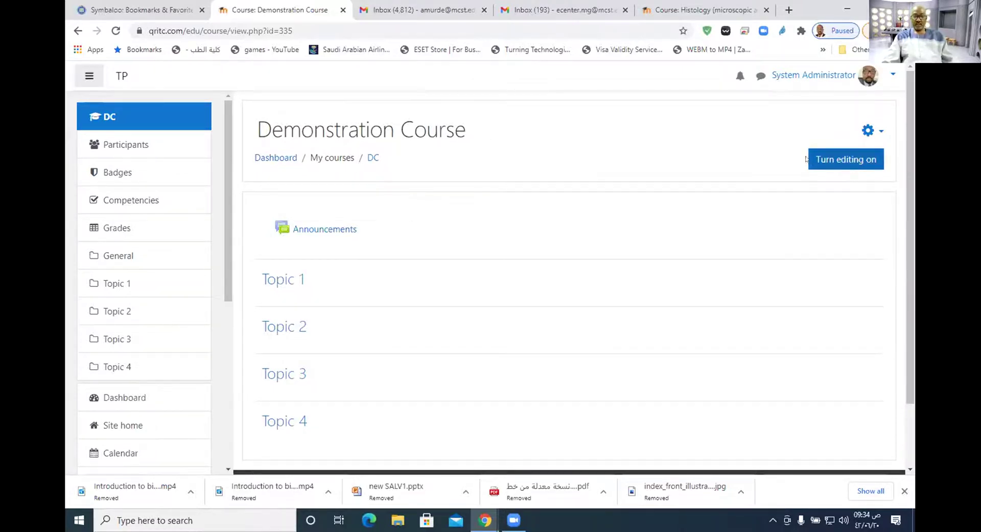
Look over the course cards on the dashboard and return to the Demonstration Course page.
click(287, 157)
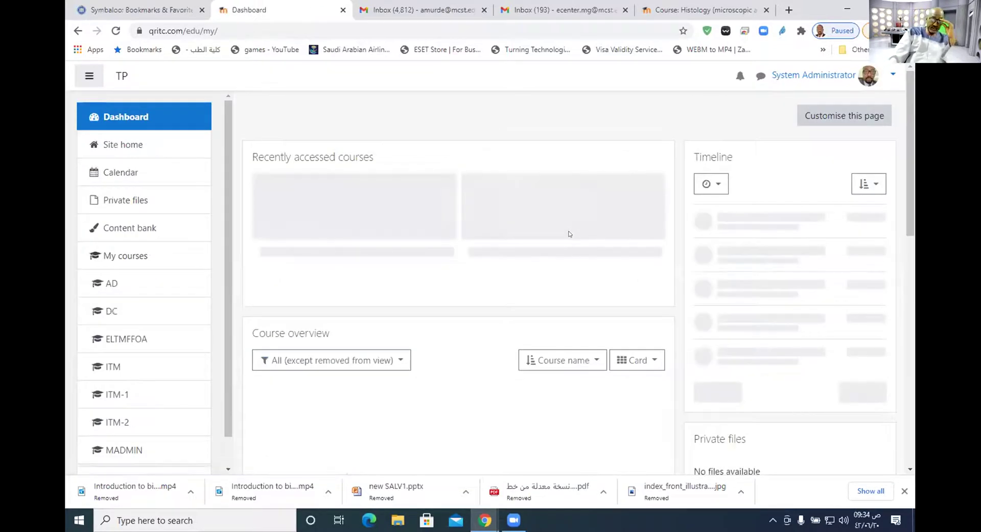
scroll(382, 242, down, 4)
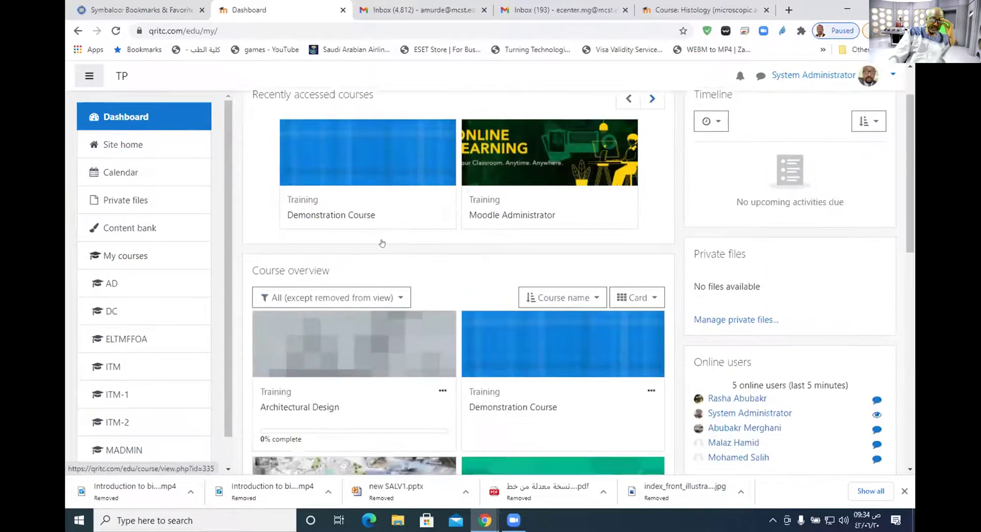
scroll(336, 233, up, 4)
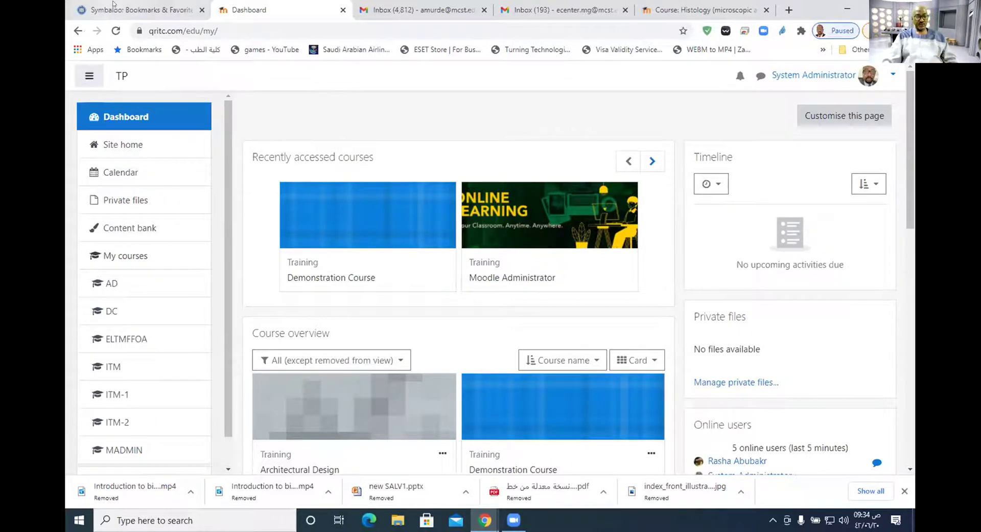
click(78, 31)
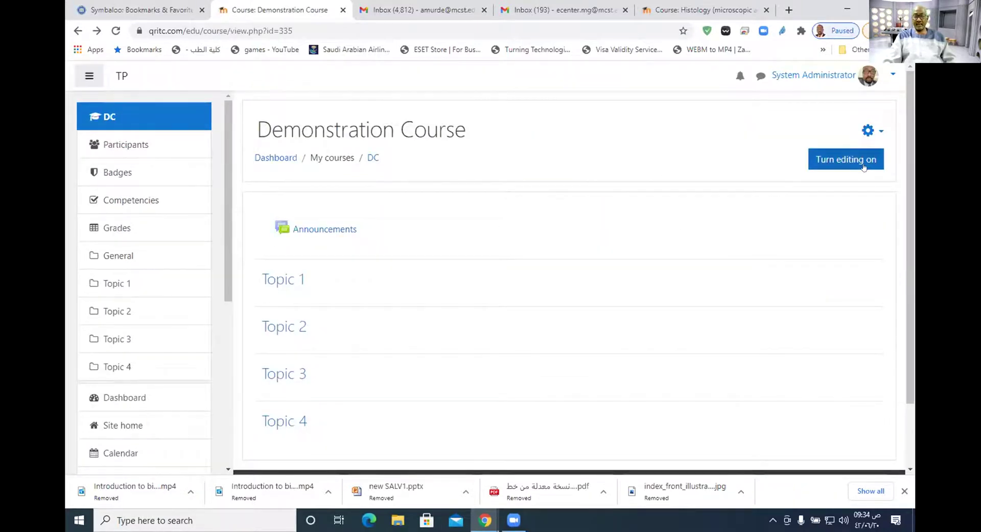
Open the Demonstration Course settings for editing and delete the recorded video from the course summary.
click(866, 133)
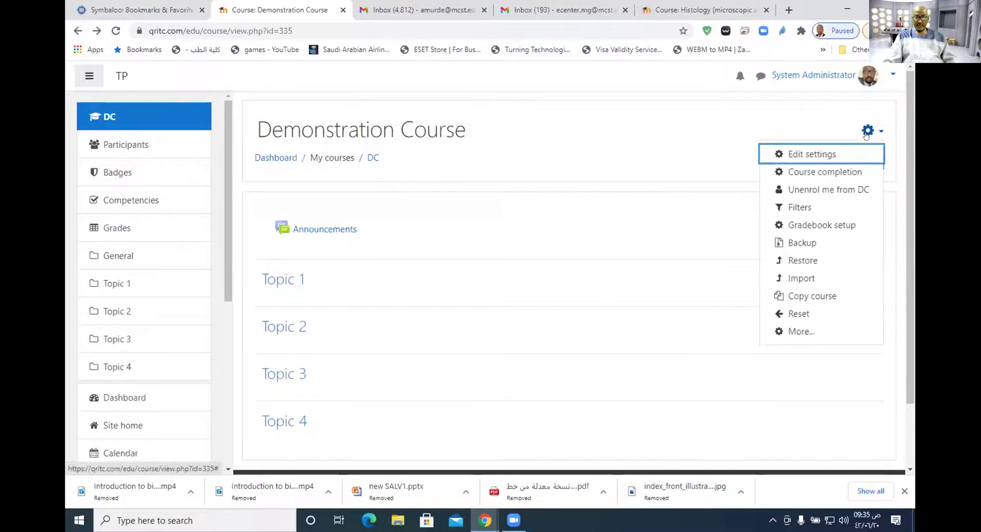
click(817, 155)
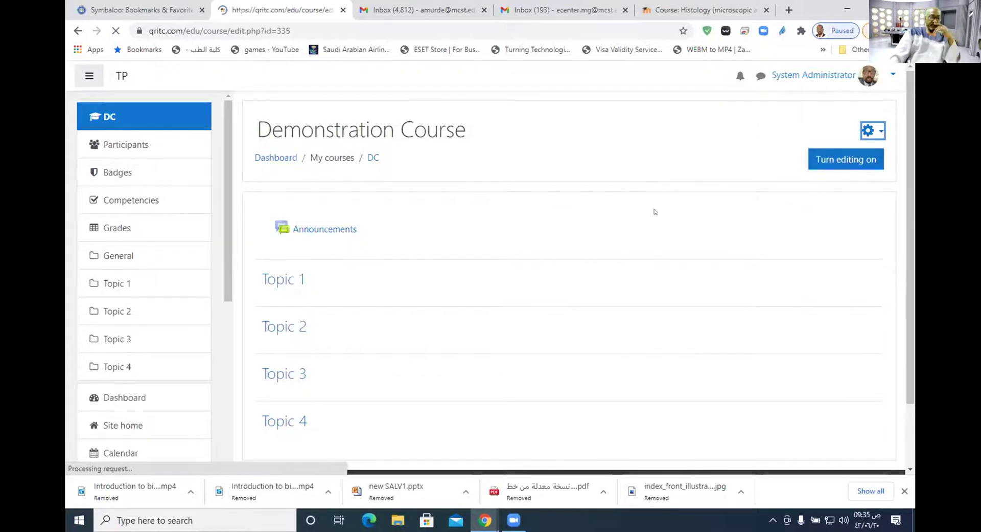
scroll(643, 212, down, 6)
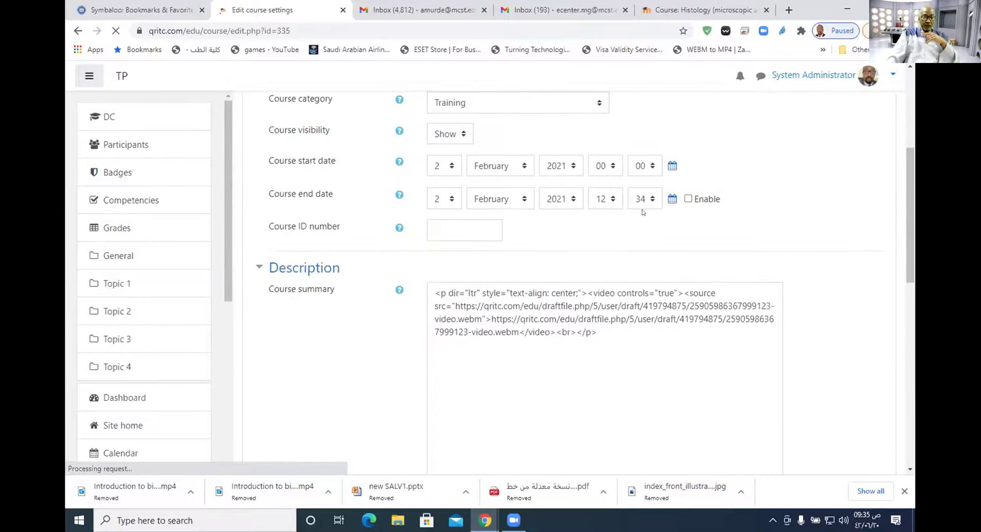
scroll(637, 214, down, 2)
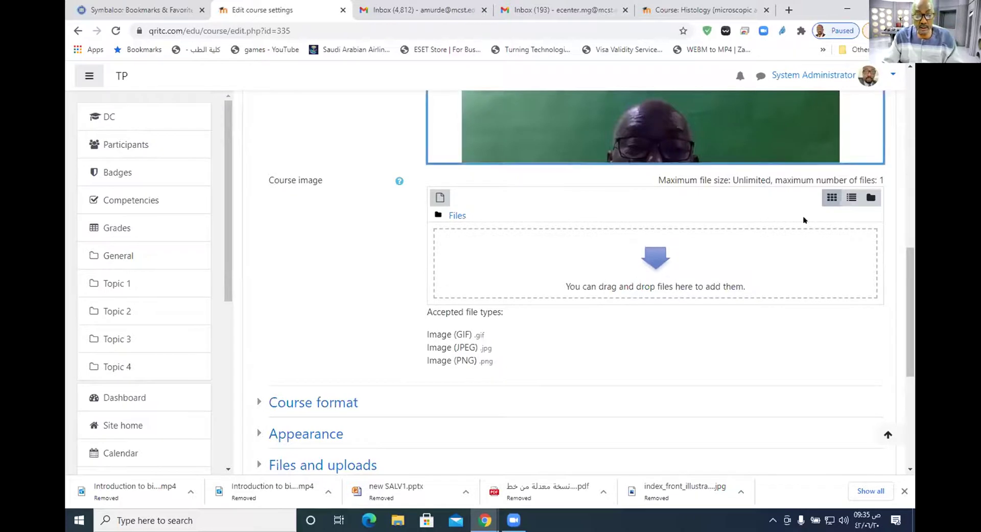
scroll(798, 249, up, 3)
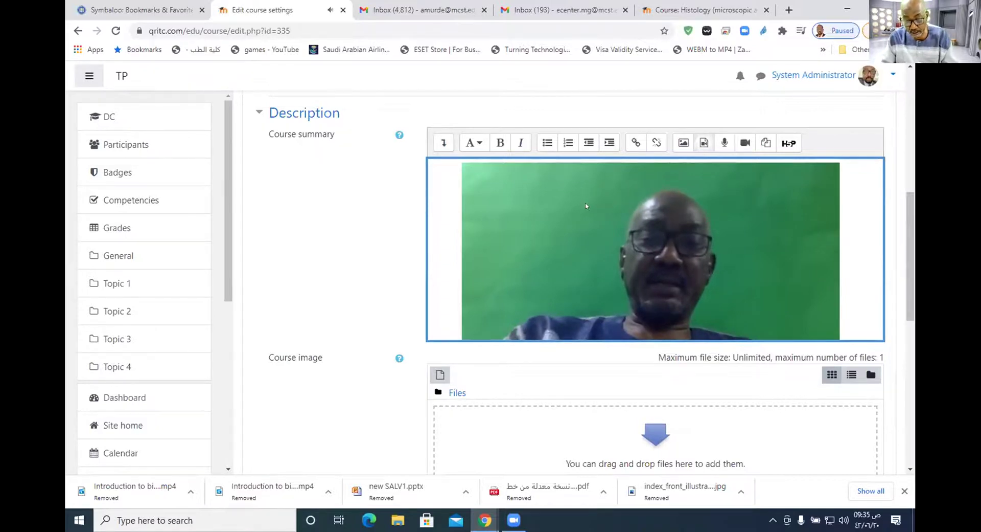
key(Delete)
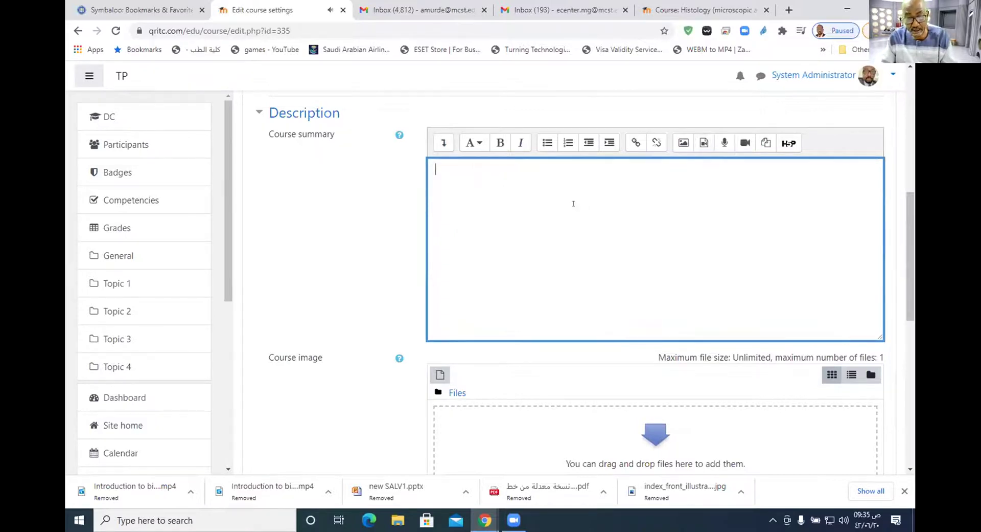
Insert microscopes-banner4-4779de2c.jpeg from the recent files into the course summary, marked as decorative only.
click(684, 145)
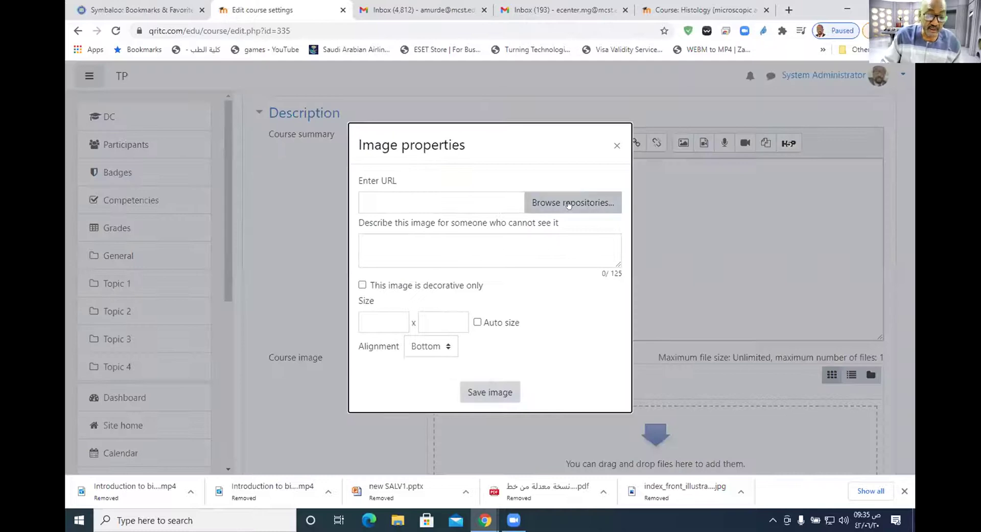
click(569, 203)
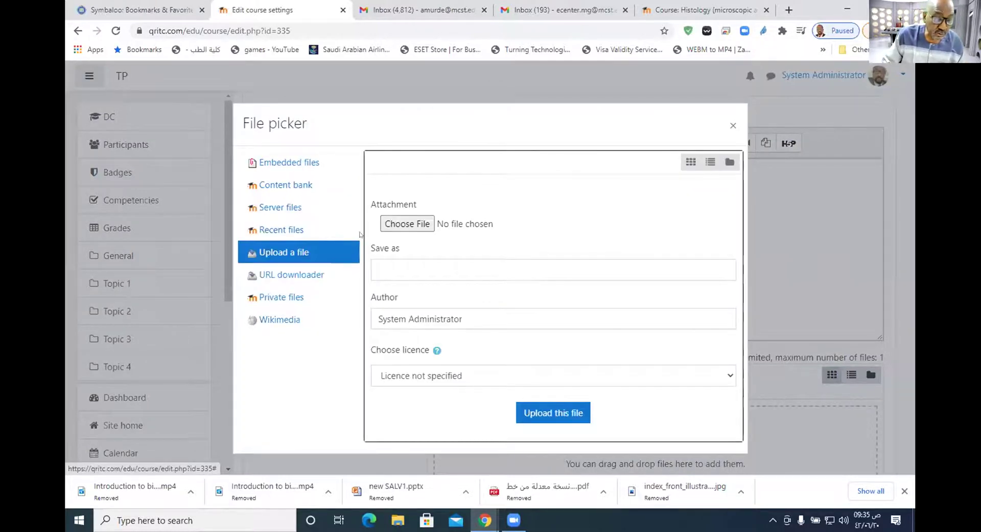
click(271, 229)
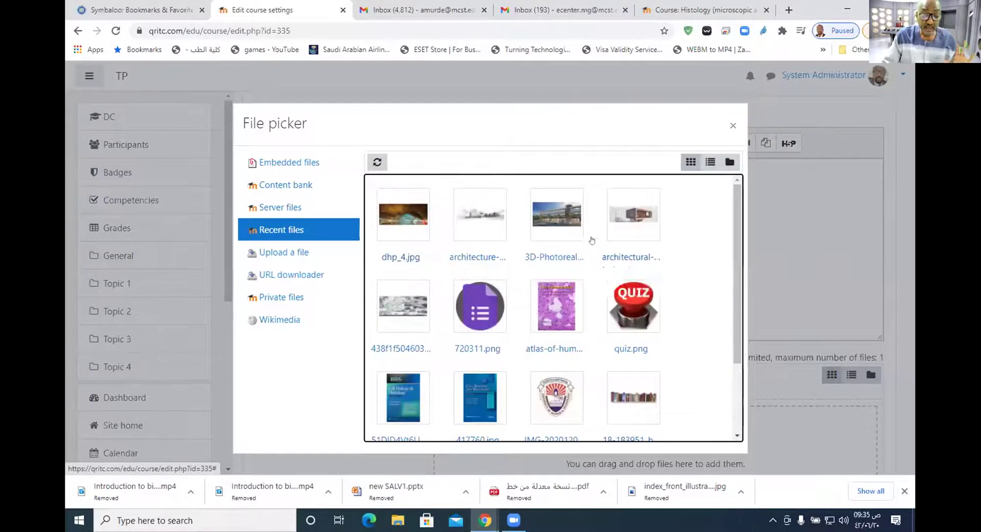
scroll(596, 300, down, 2)
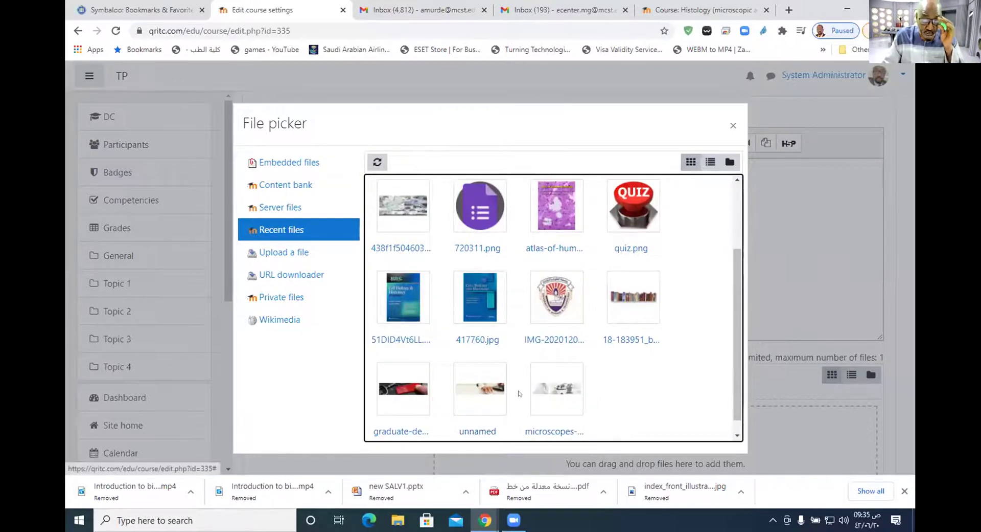
click(559, 391)
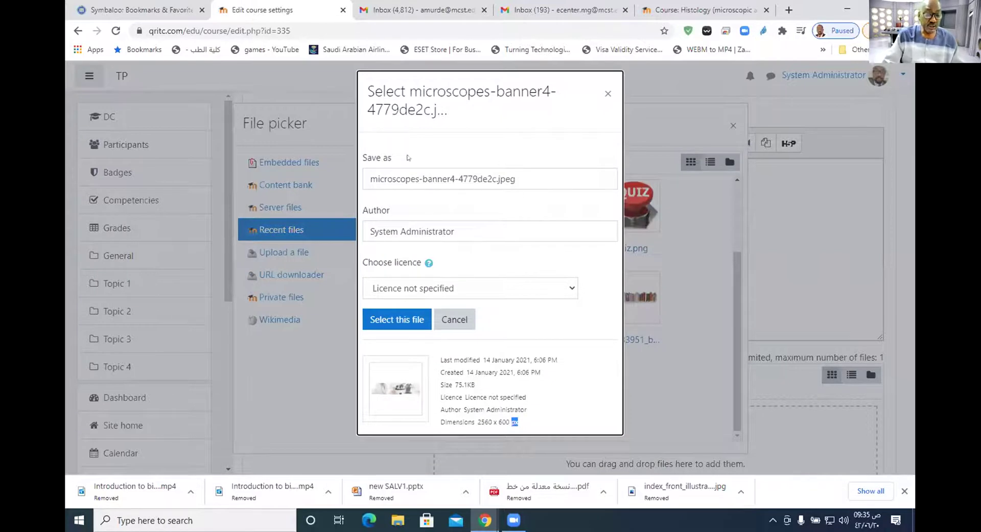
click(390, 320)
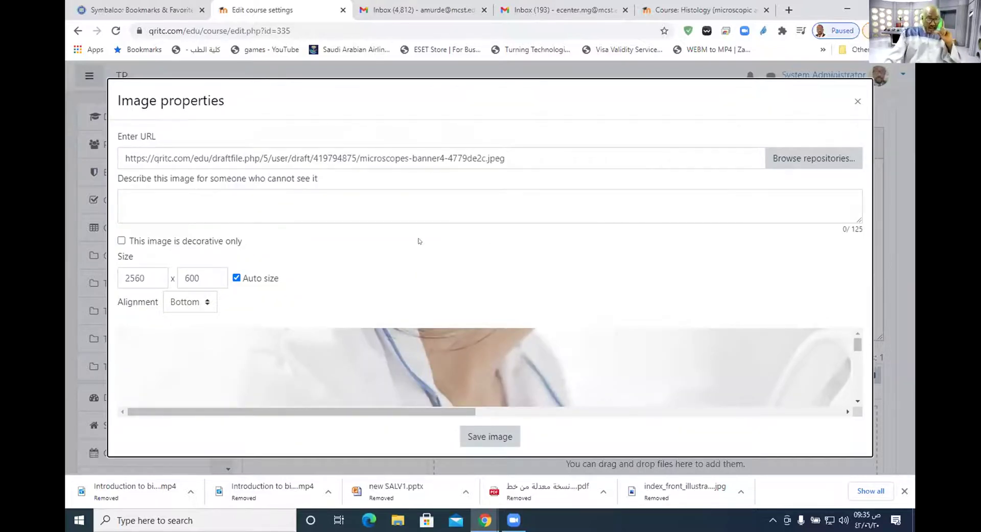
click(149, 203)
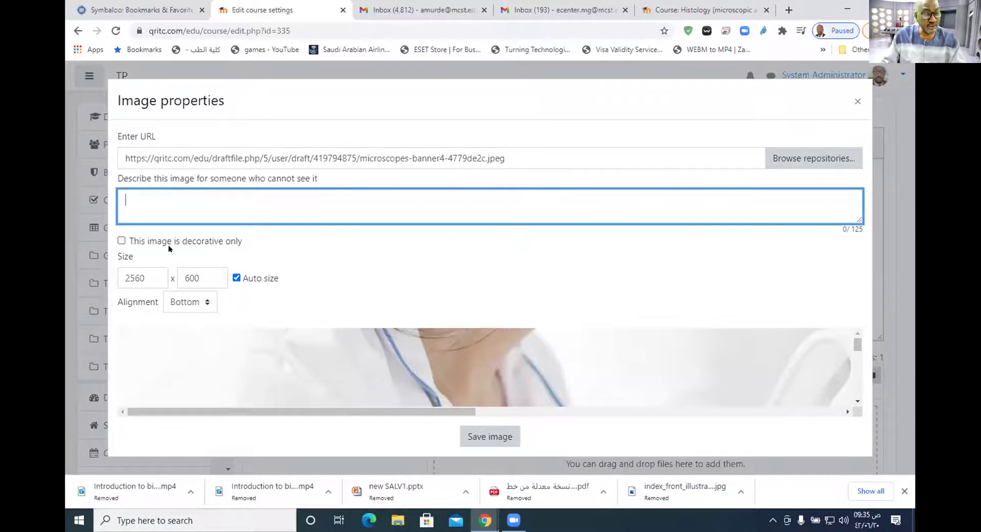
click(122, 241)
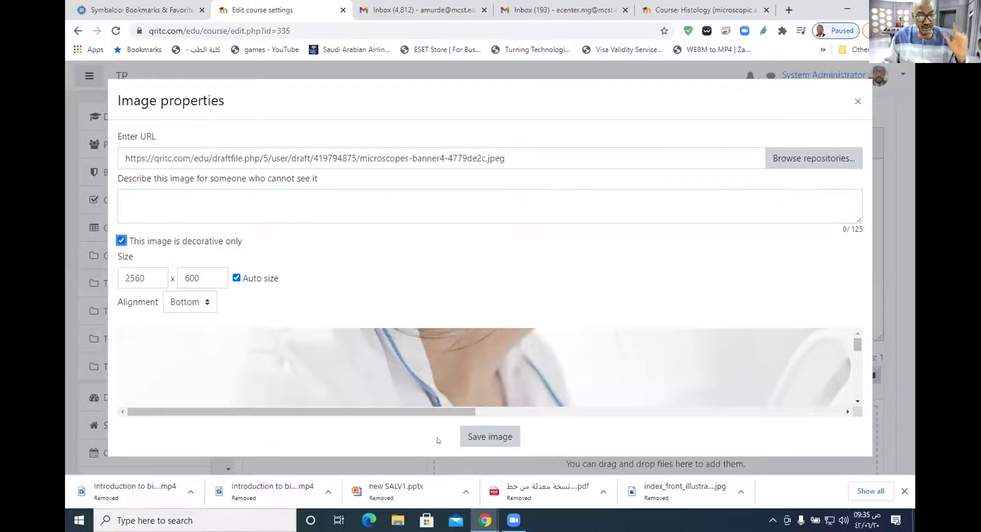
click(505, 432)
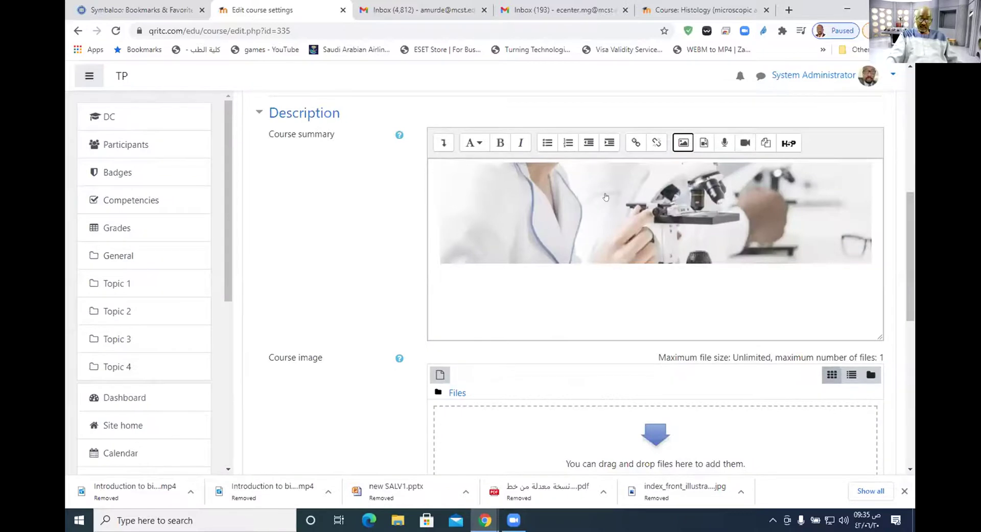
Save the course settings and display the course.
scroll(712, 214, down, 3)
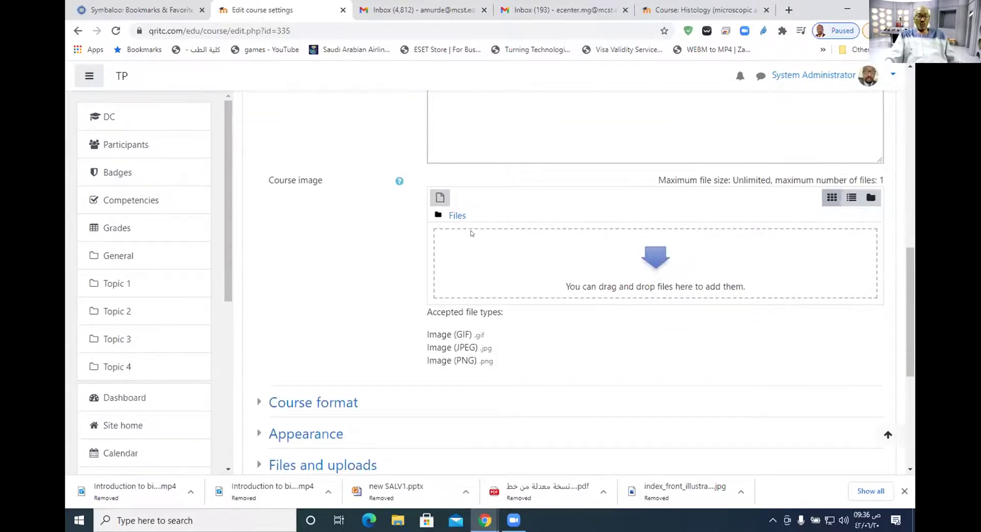
scroll(434, 432, down, 5)
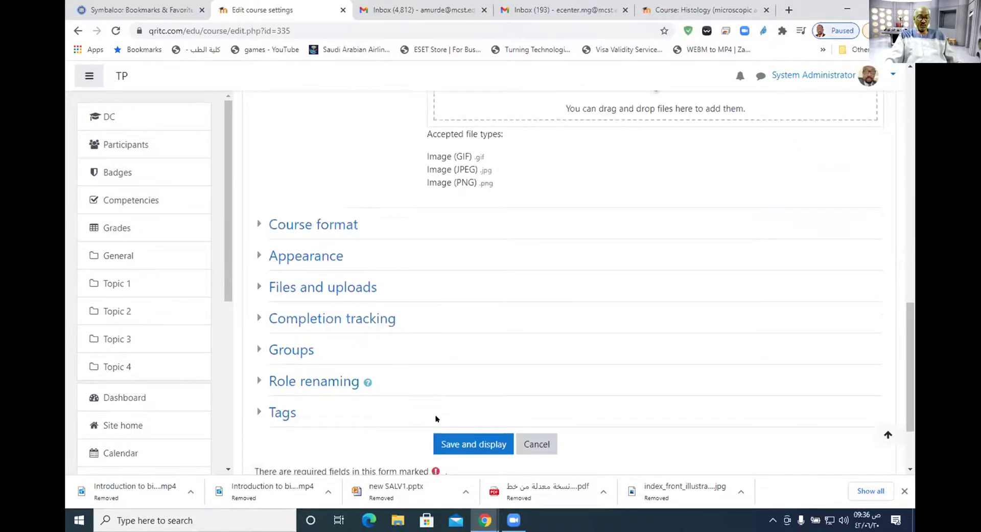
click(484, 339)
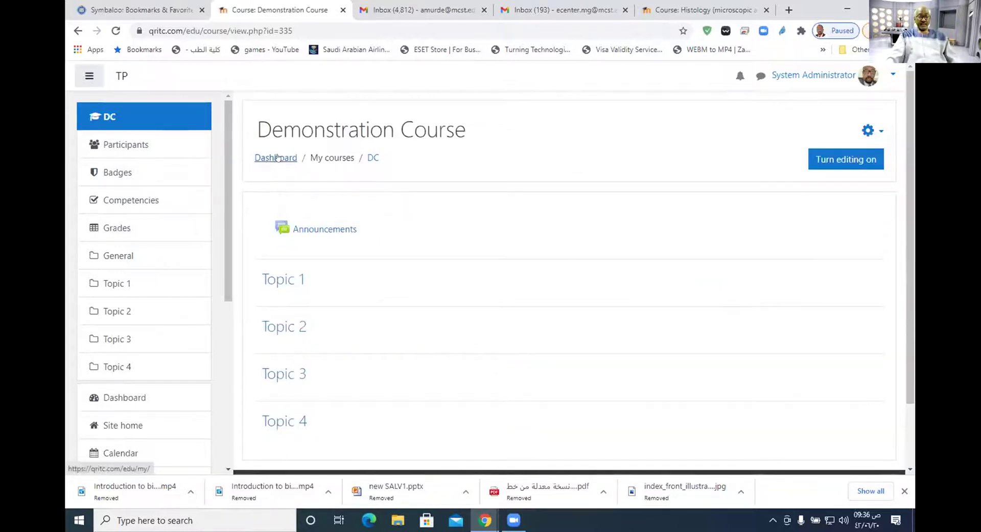
Check the Demonstration Course card on the dashboard, then reopen the course and look over its topic sections.
click(296, 158)
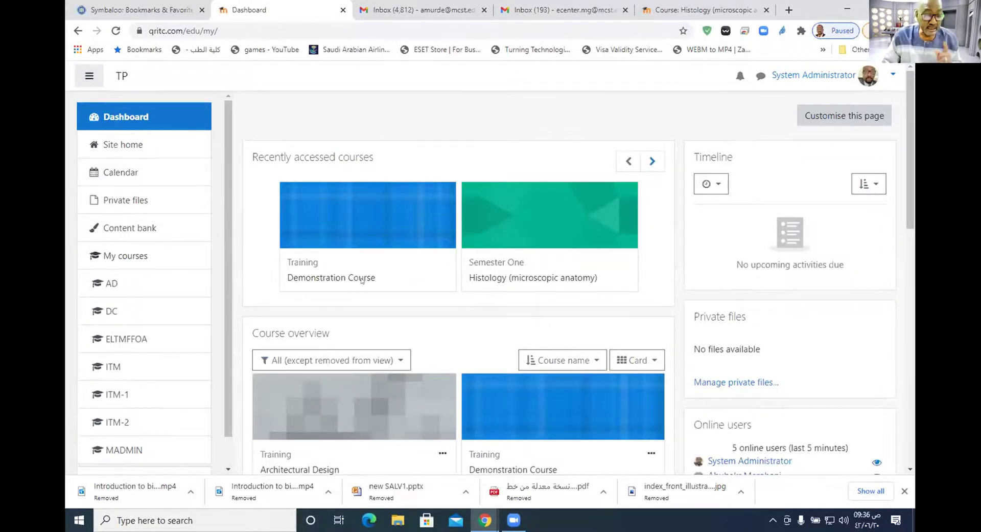
click(372, 223)
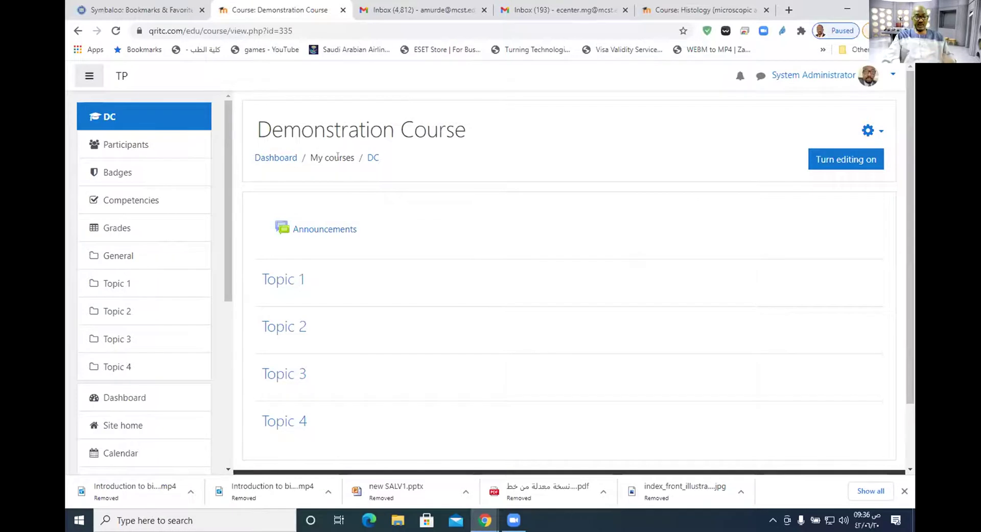
click(881, 130)
click(818, 156)
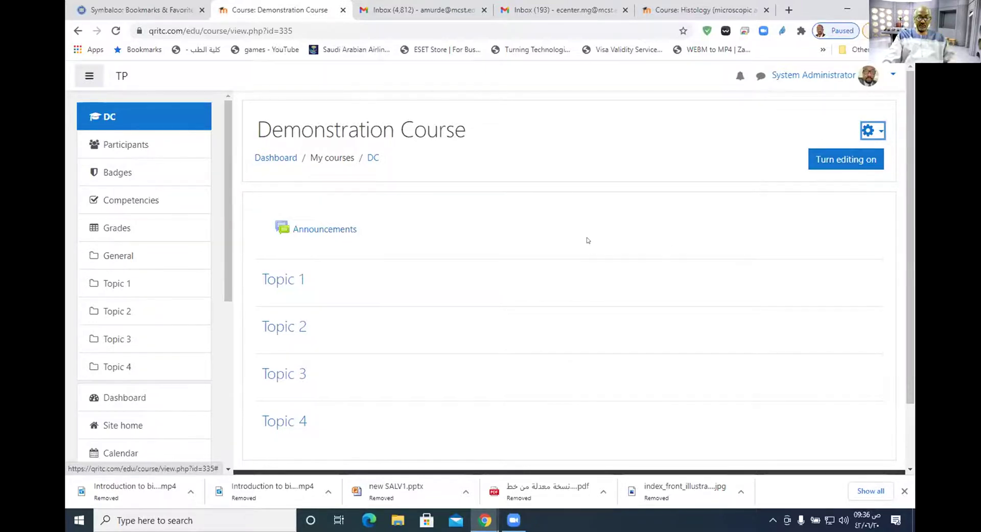
scroll(588, 240, down, 2)
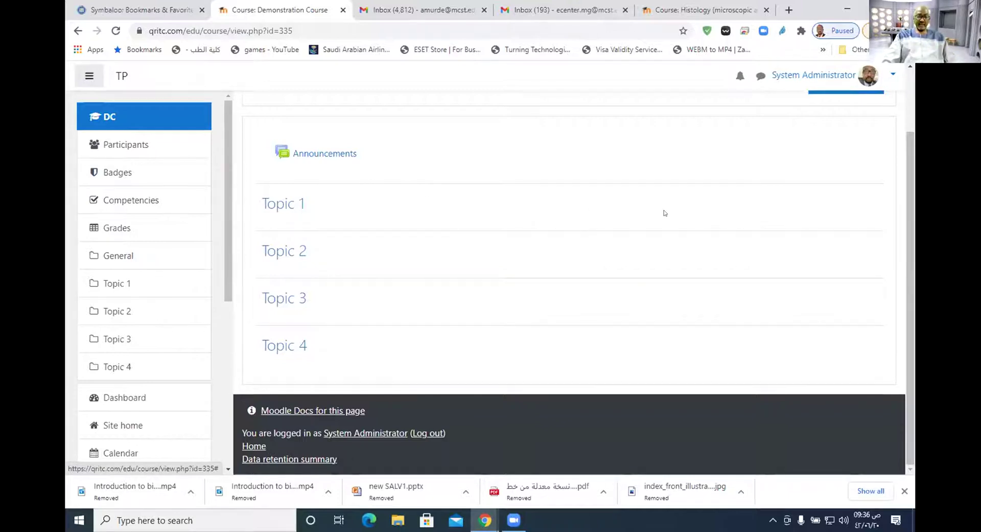
scroll(787, 192, up, 2)
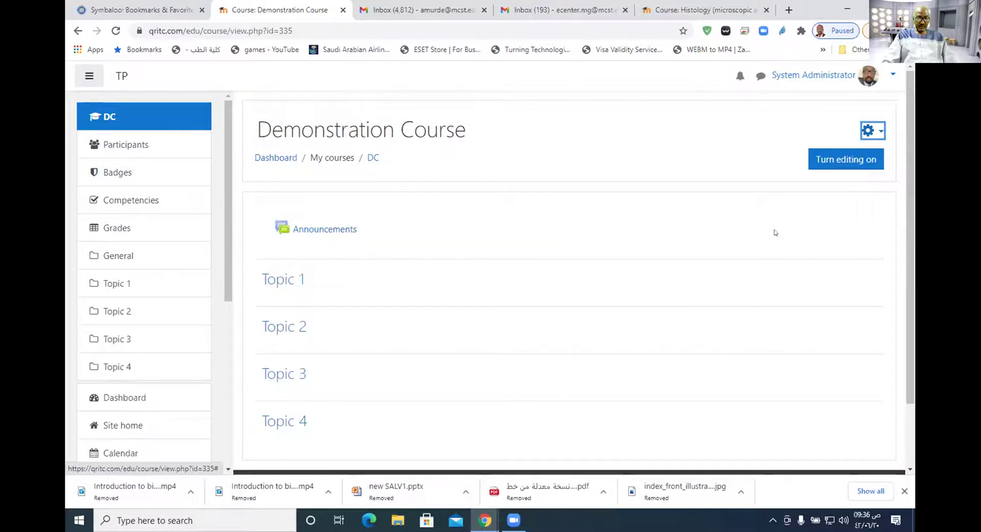
Reopen the course settings and save the microscope banner image from the course summary to the computer.
click(872, 133)
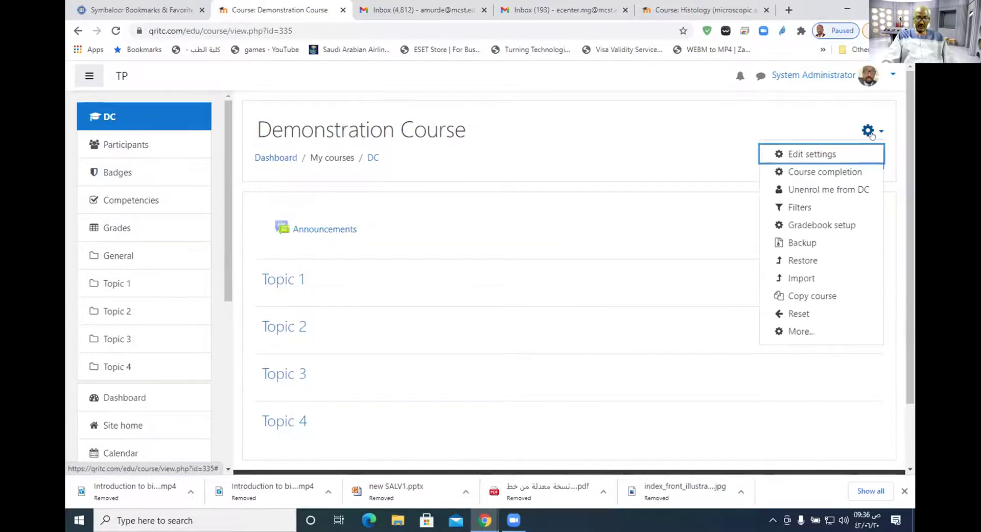
click(818, 157)
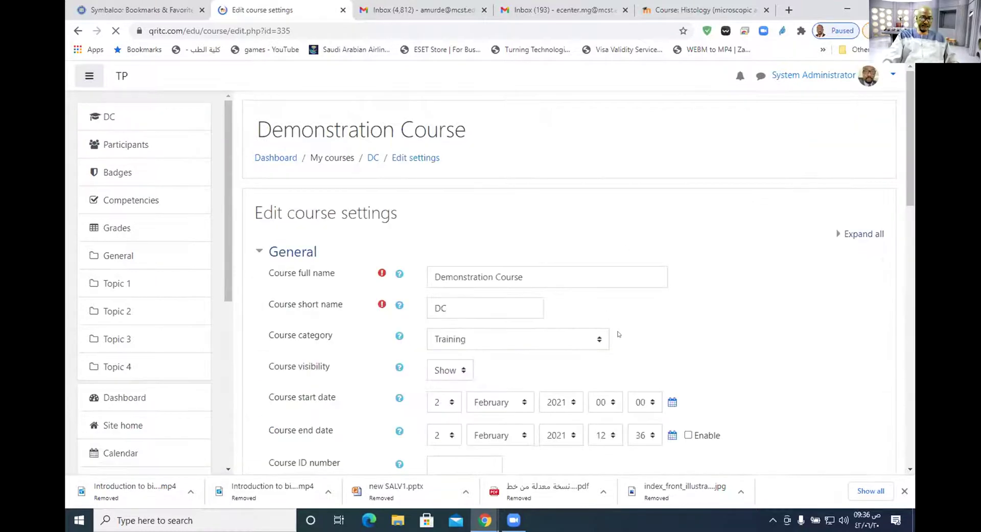
scroll(615, 327, down, 5)
scroll(614, 316, down, 3)
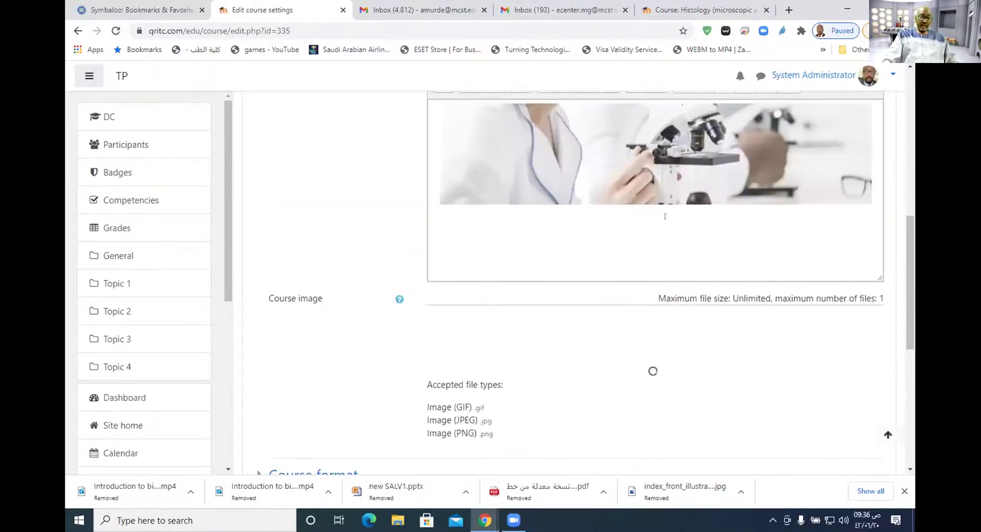
right_click(646, 153)
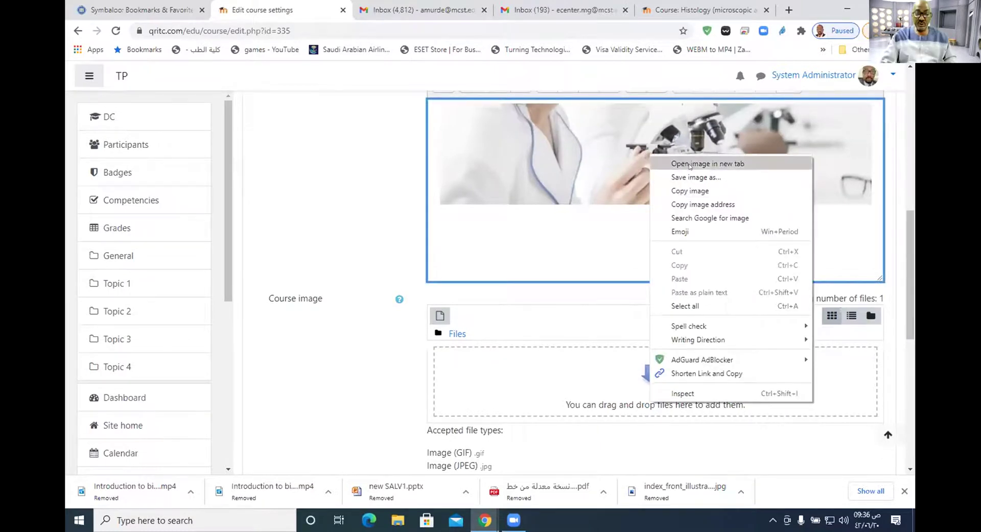
click(701, 177)
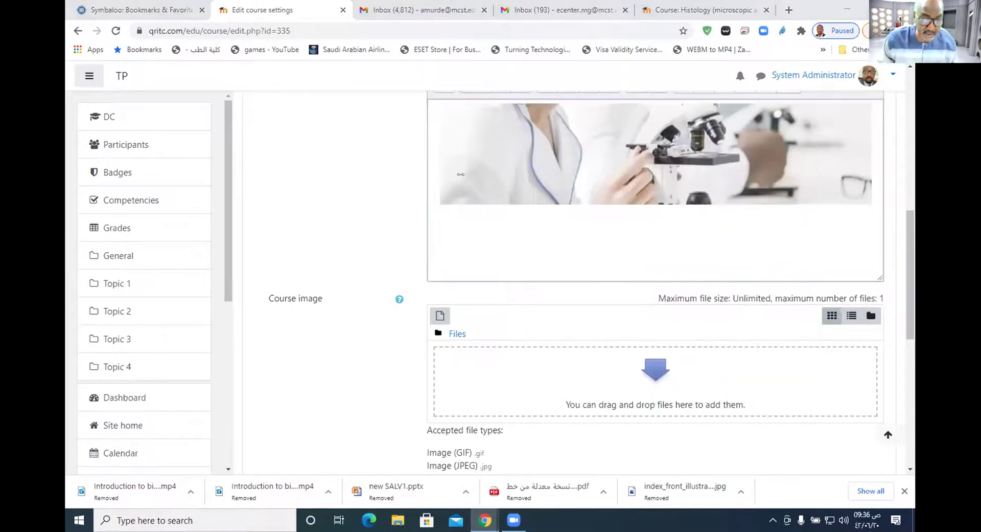
click(390, 264)
Delete the banner image from the course summary and shrink the browser window to expose the desktop beside the course image area.
key(ctrl+a)
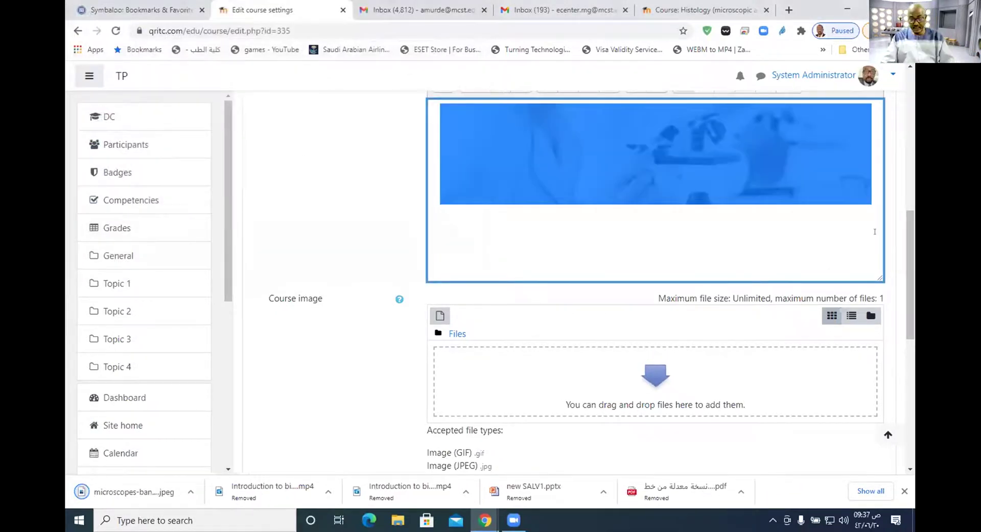
key(Delete)
scroll(559, 288, down, 3)
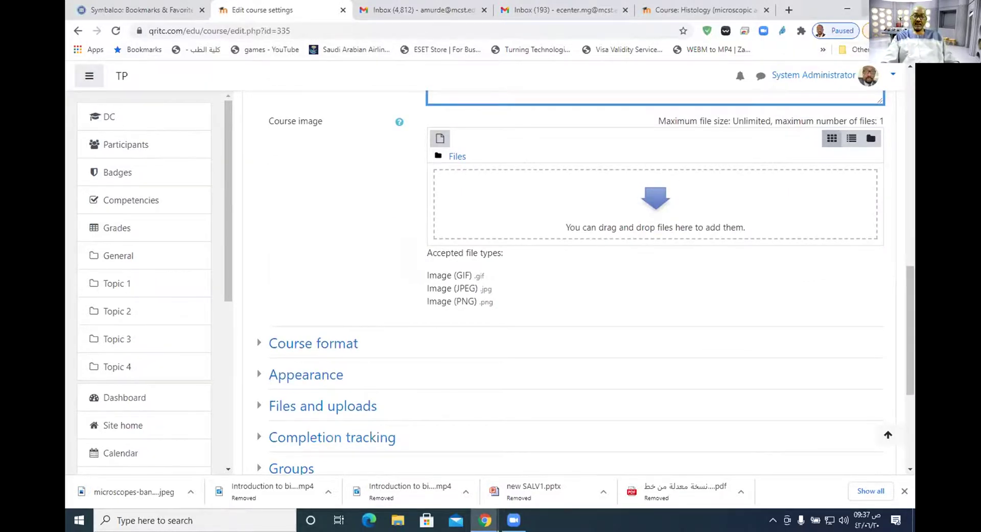
key(super+Down)
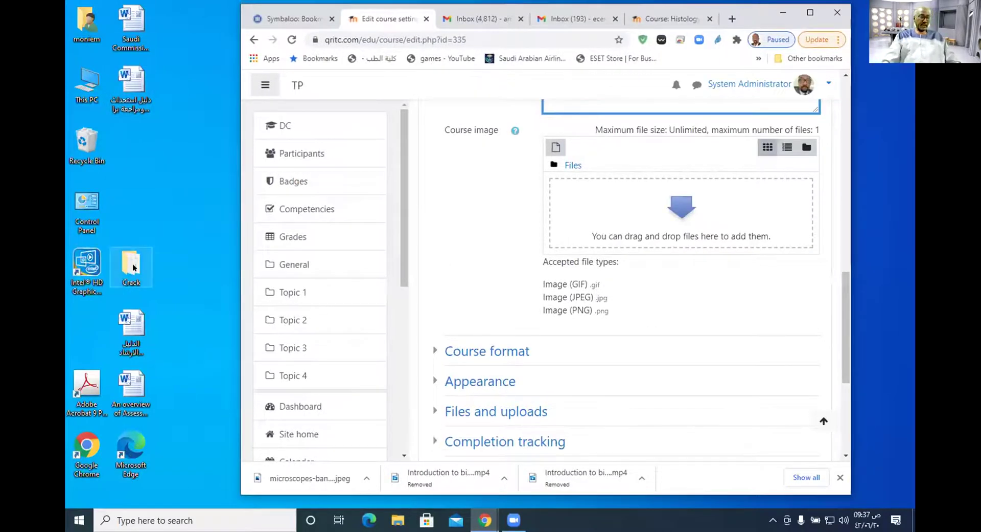
Add microscopes-banner4-4779de2c.jpeg from the Downloads folder as the course image and try to save and display the course.
double_click(94, 88)
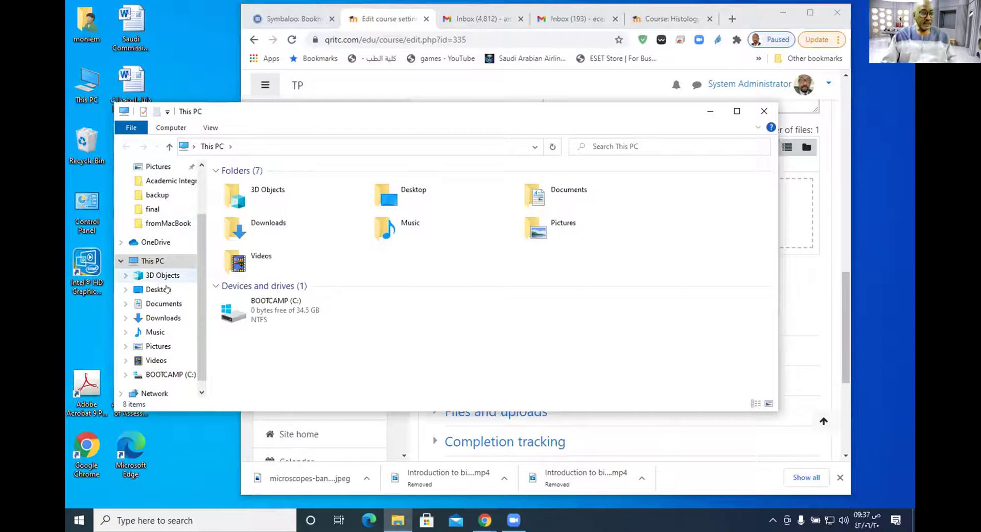
click(172, 317)
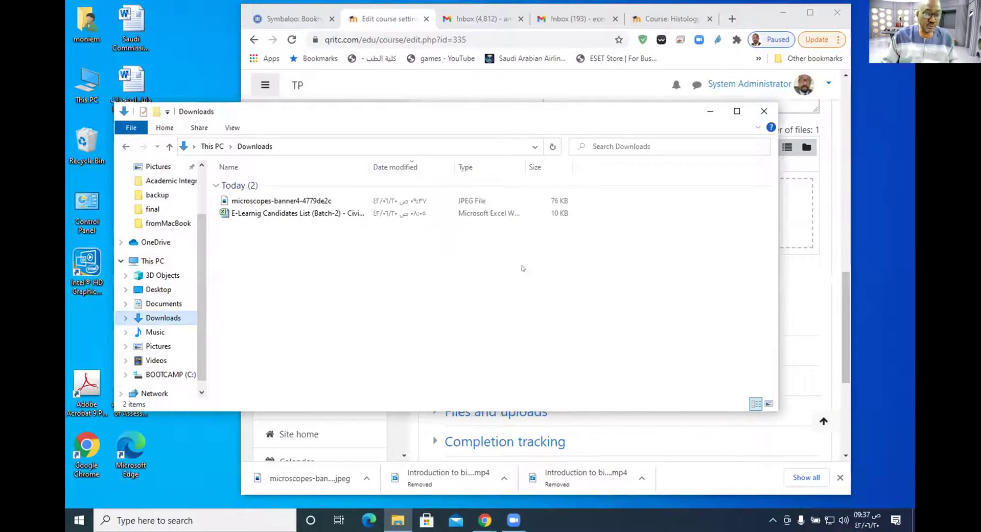
click(294, 202)
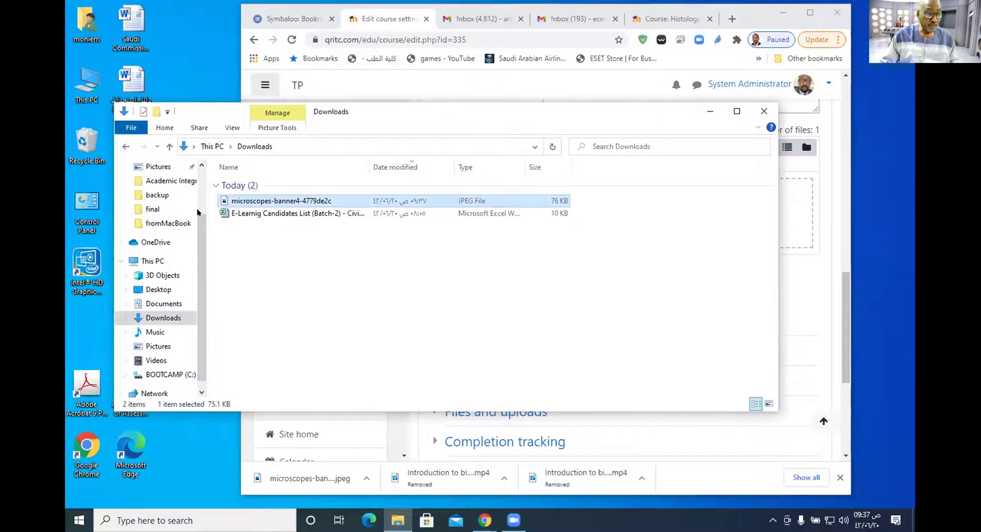
drag(409, 110, 169, 190)
drag(92, 279, 749, 234)
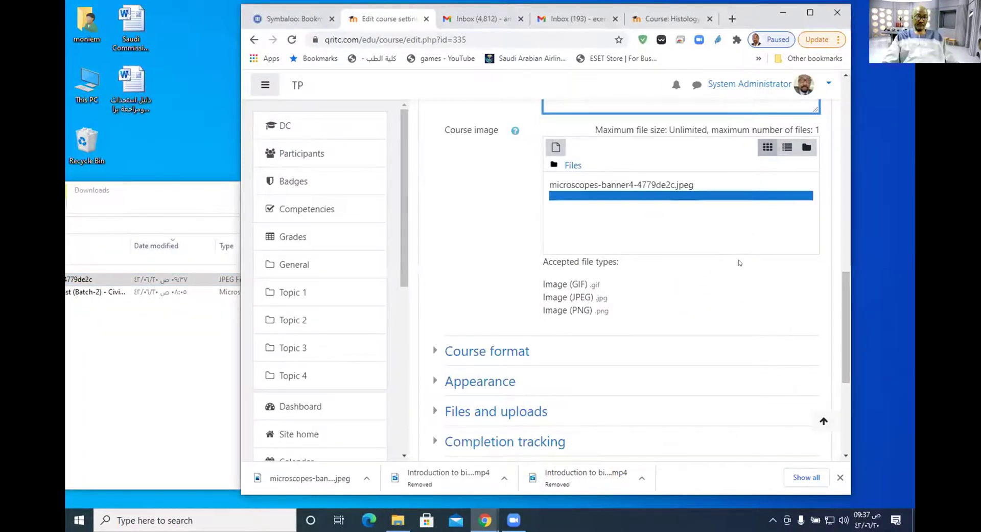
scroll(736, 269, down, 4)
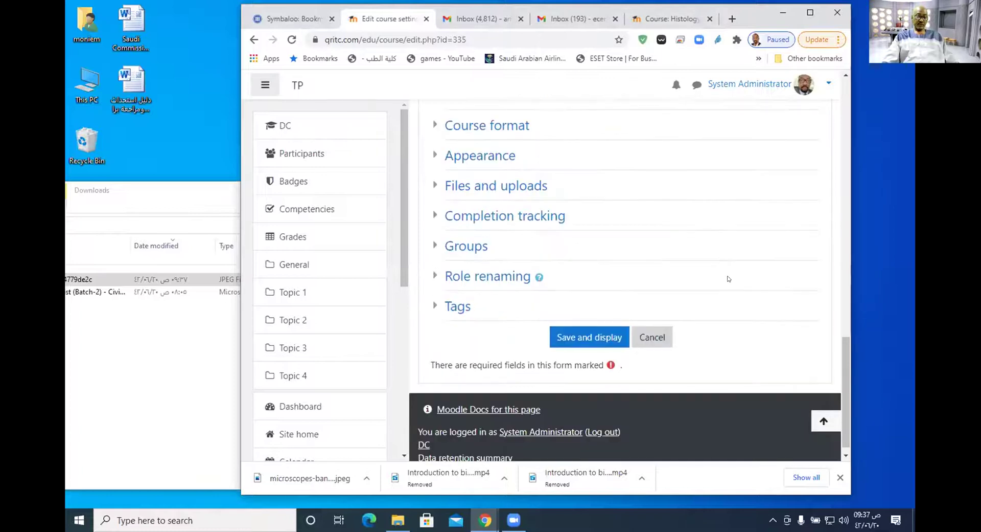
click(599, 346)
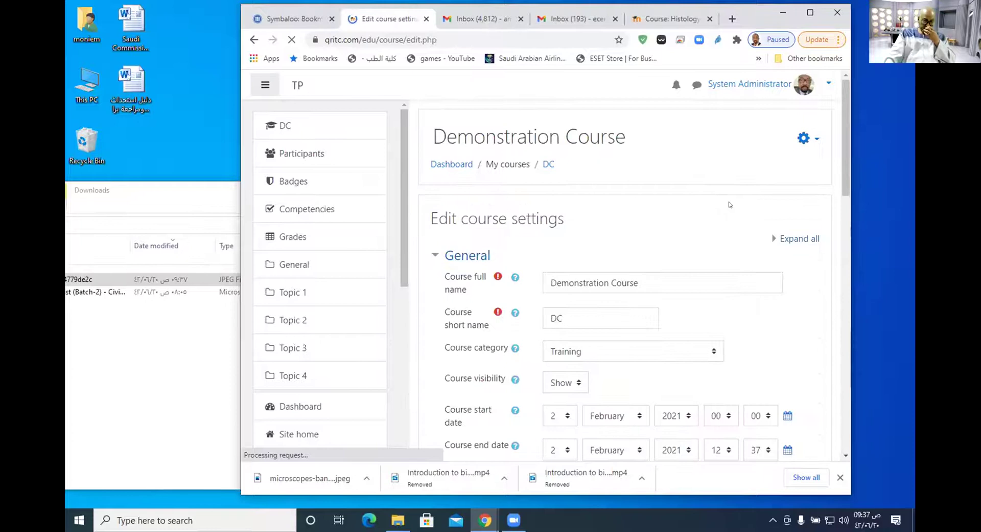
Examine the course image area, its accepted file types and the uploaded banner's file details.
scroll(692, 220, down, 10)
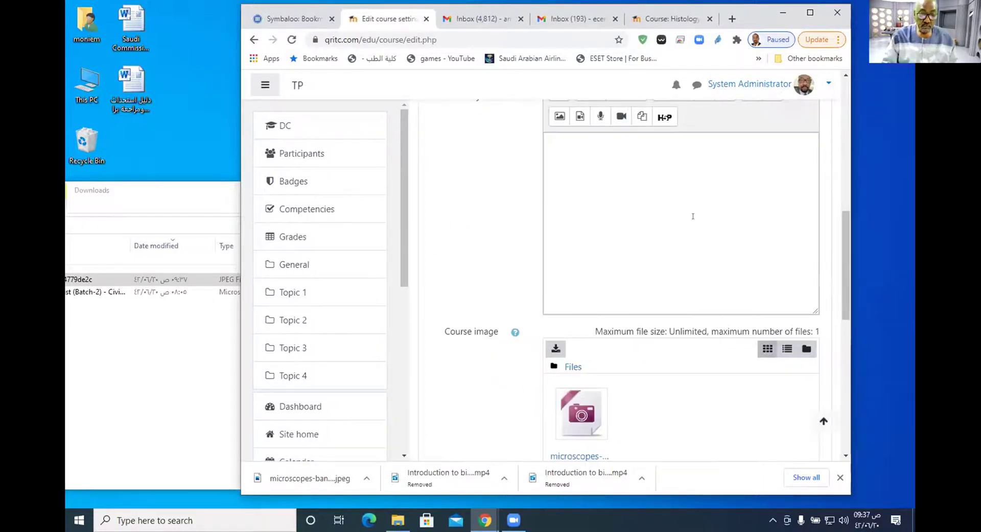
scroll(692, 215, down, 2)
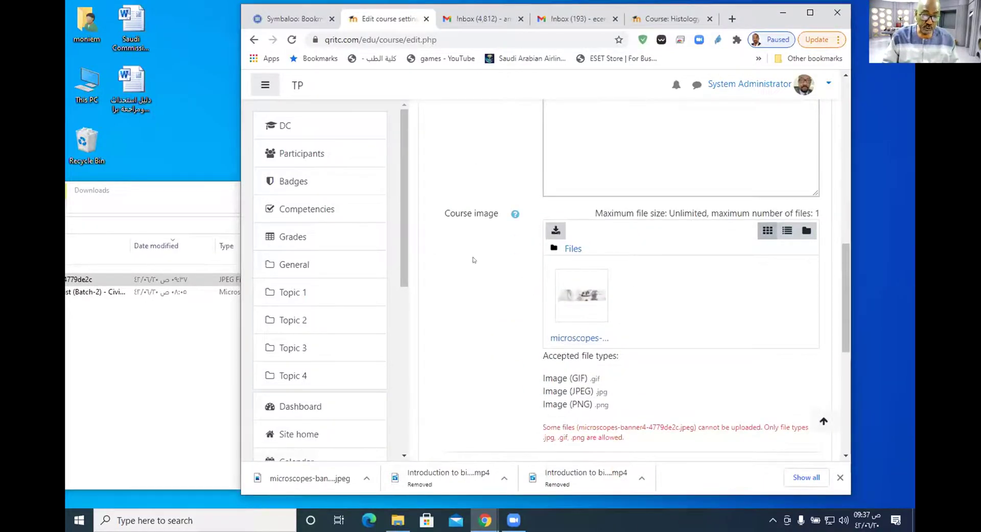
scroll(716, 286, down, 3)
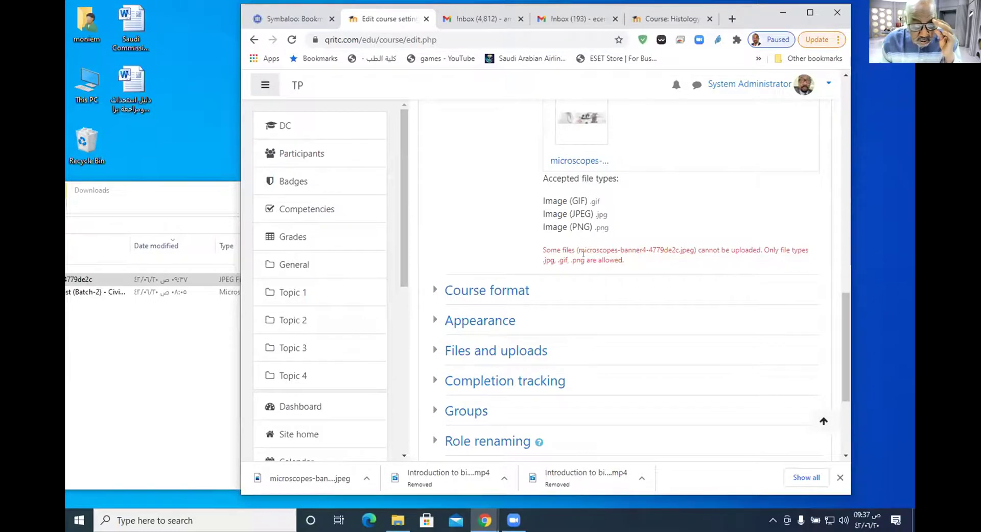
scroll(633, 205, up, 1)
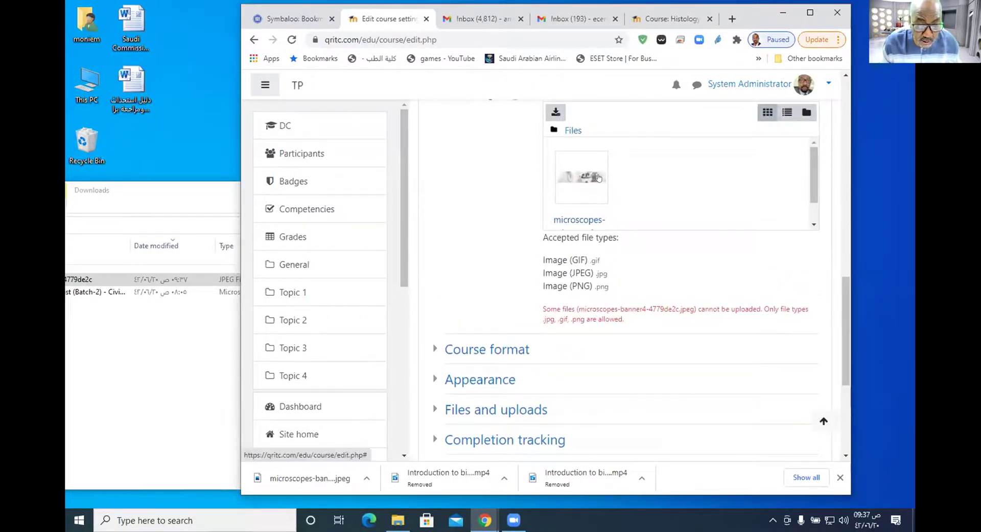
click(598, 178)
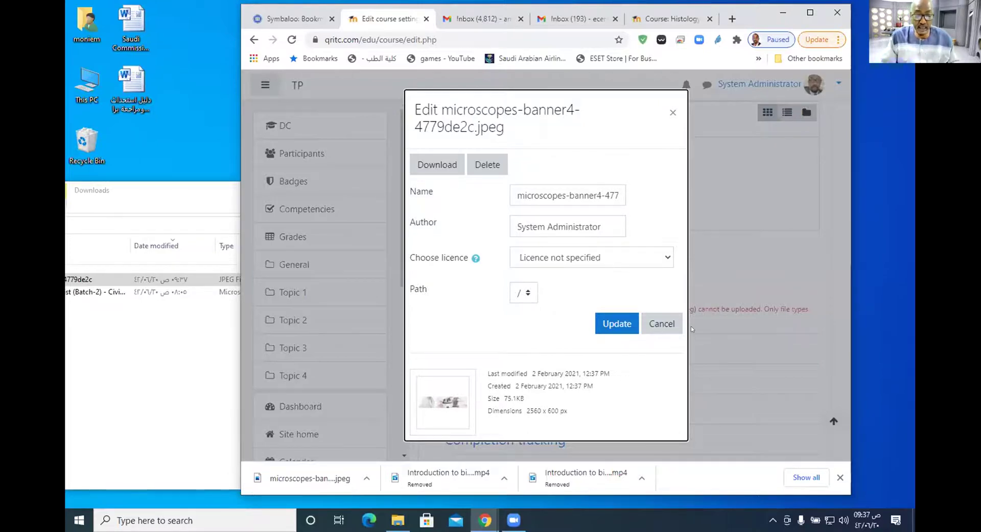
click(662, 323)
scroll(601, 223, up, 2)
Delete the microscopes banner file from the course image area.
click(555, 230)
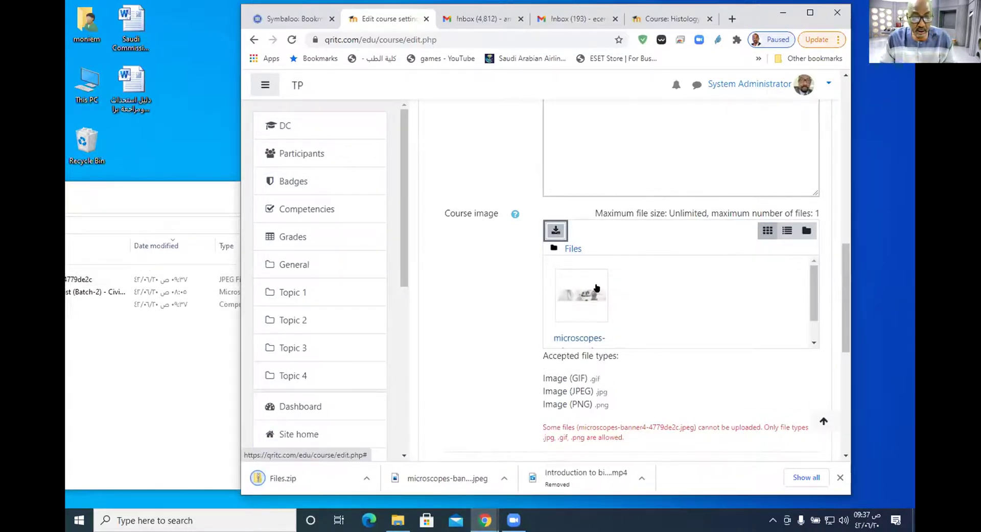
click(596, 288)
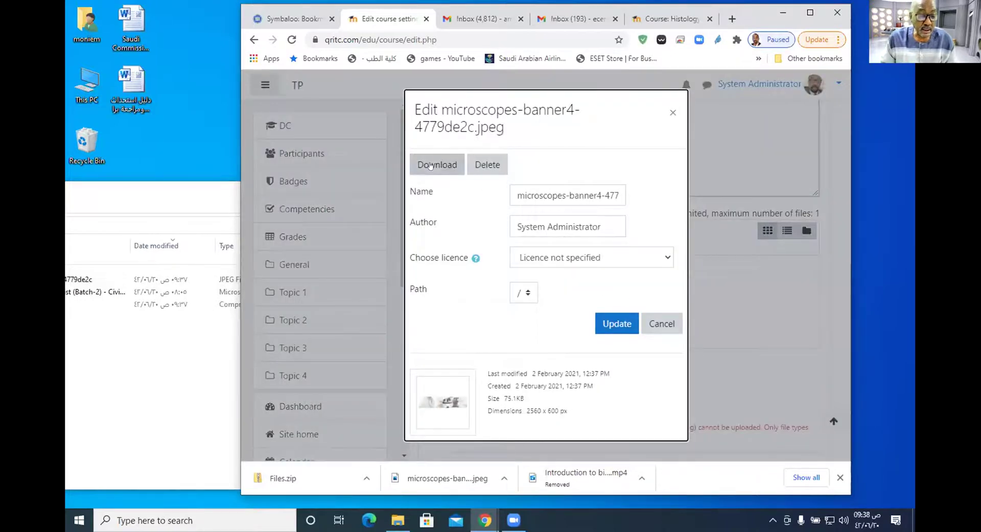
click(488, 165)
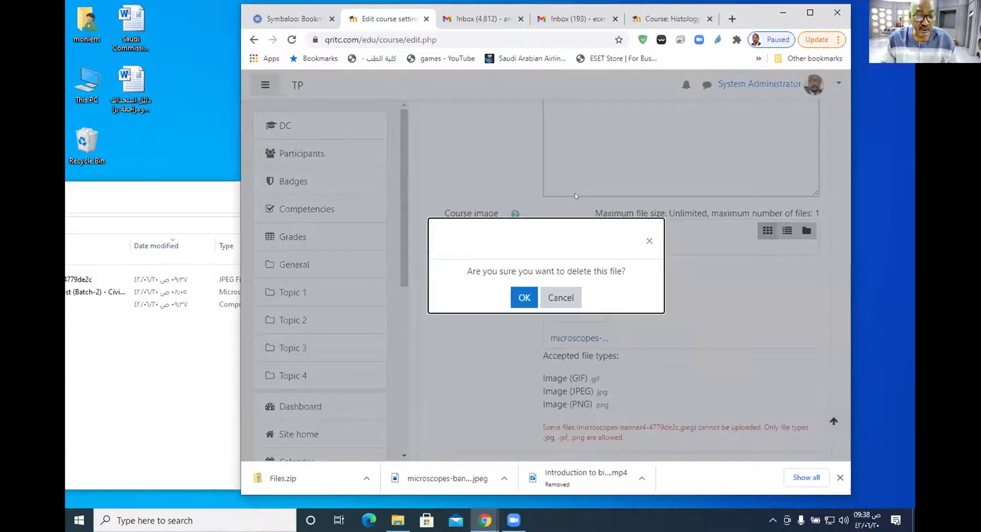
click(524, 297)
Choose dhp_4.jpg from the recent files as the course image and save the course settings.
scroll(567, 404, up, 3)
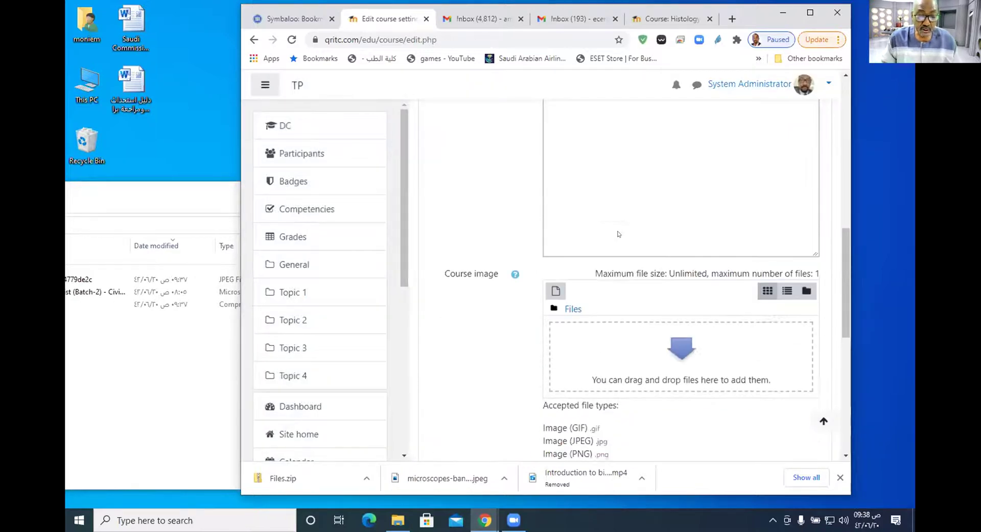
click(556, 408)
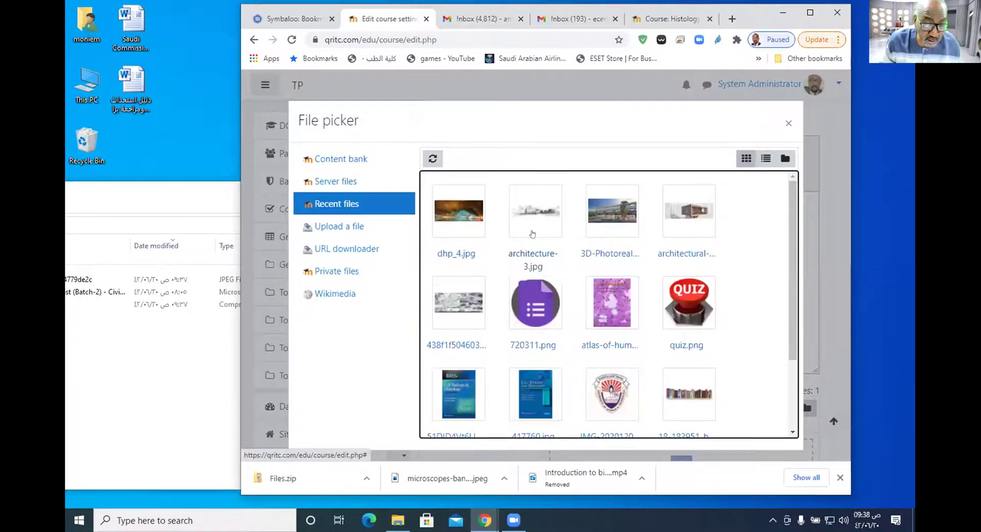
click(468, 211)
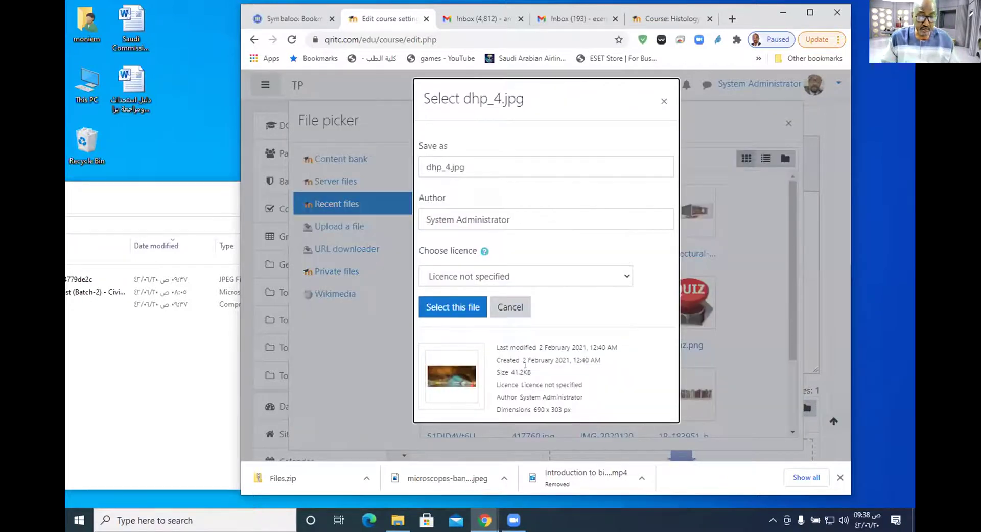
click(450, 307)
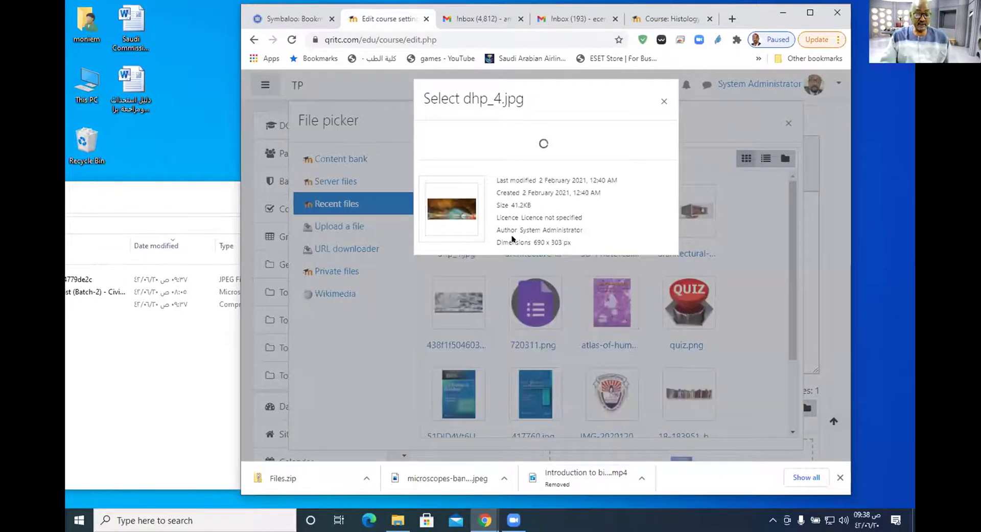
scroll(635, 261, down, 6)
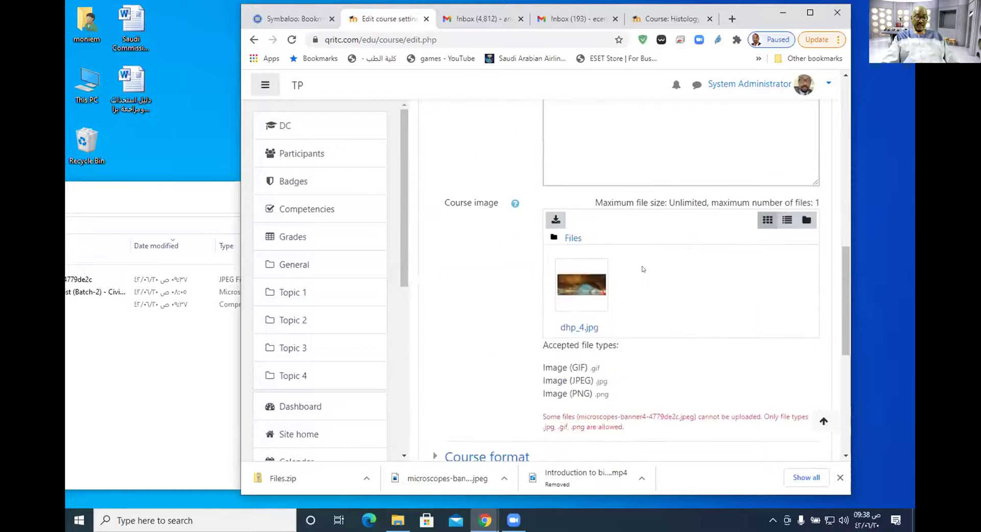
scroll(671, 392, down, 3)
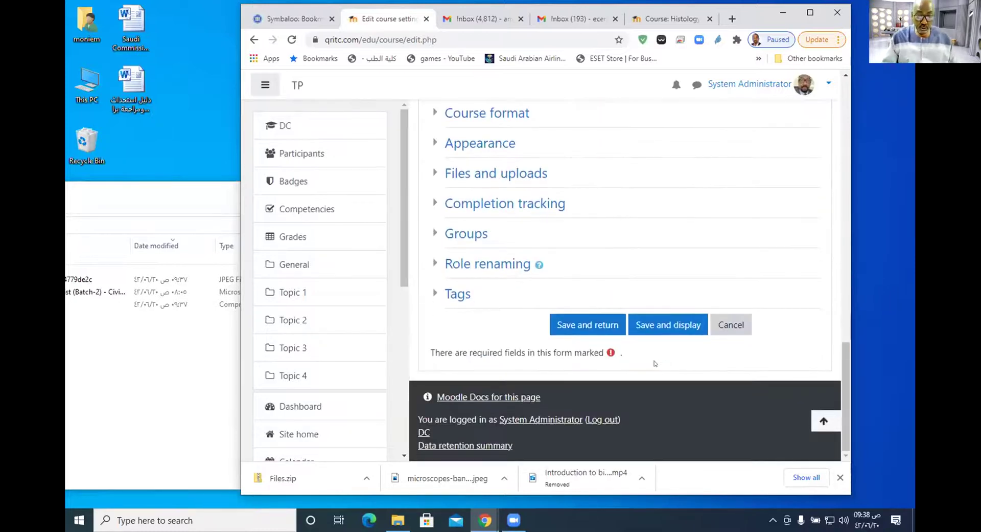
click(581, 324)
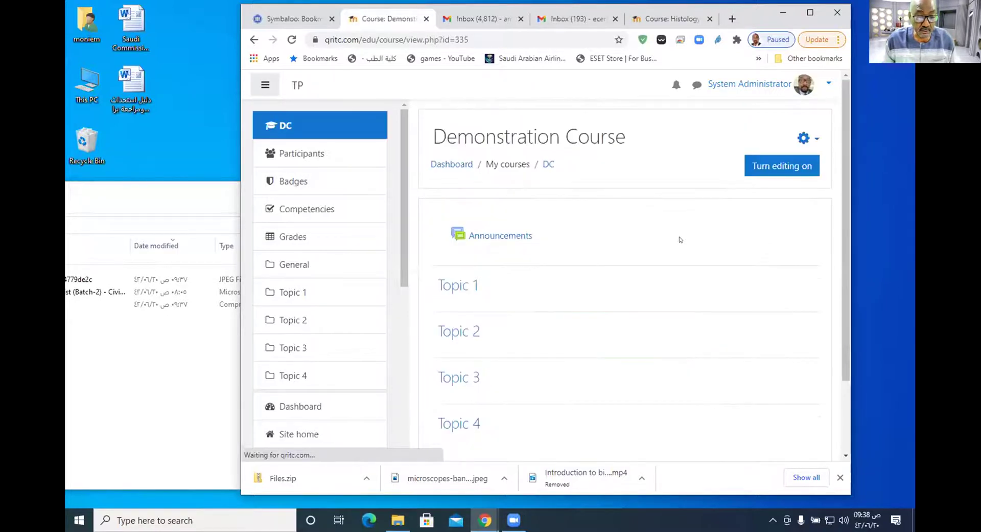
Check the Demonstration Course card image on the dashboard and reopen the course.
scroll(670, 233, down, 5)
scroll(671, 240, up, 5)
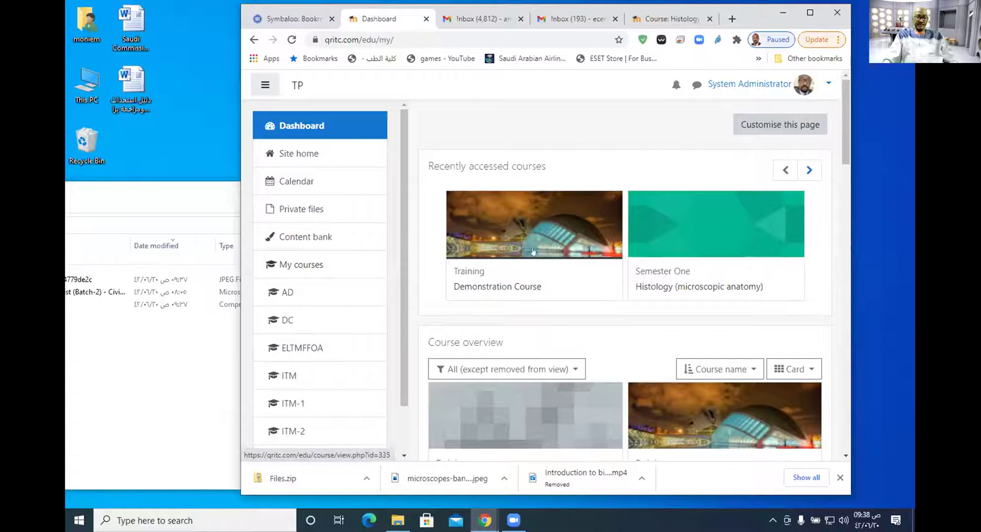
click(505, 289)
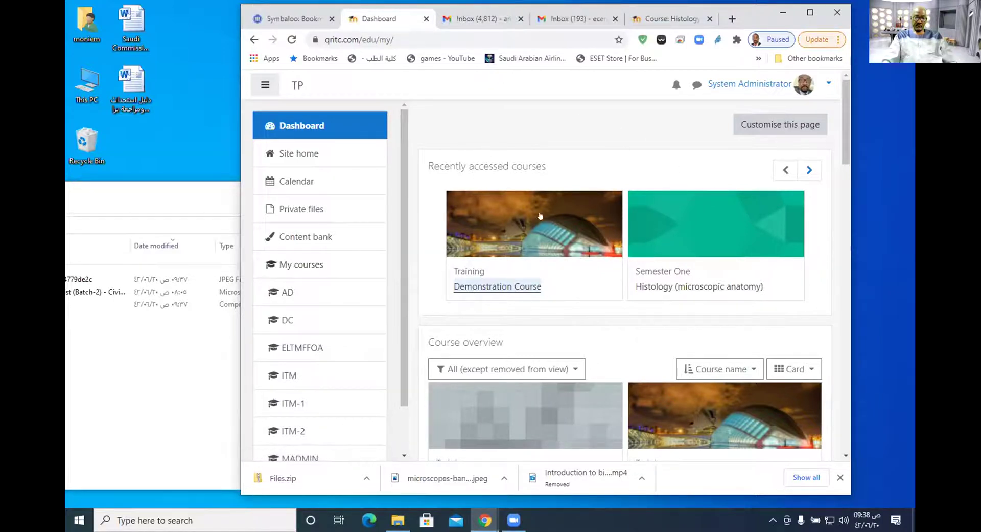
click(513, 286)
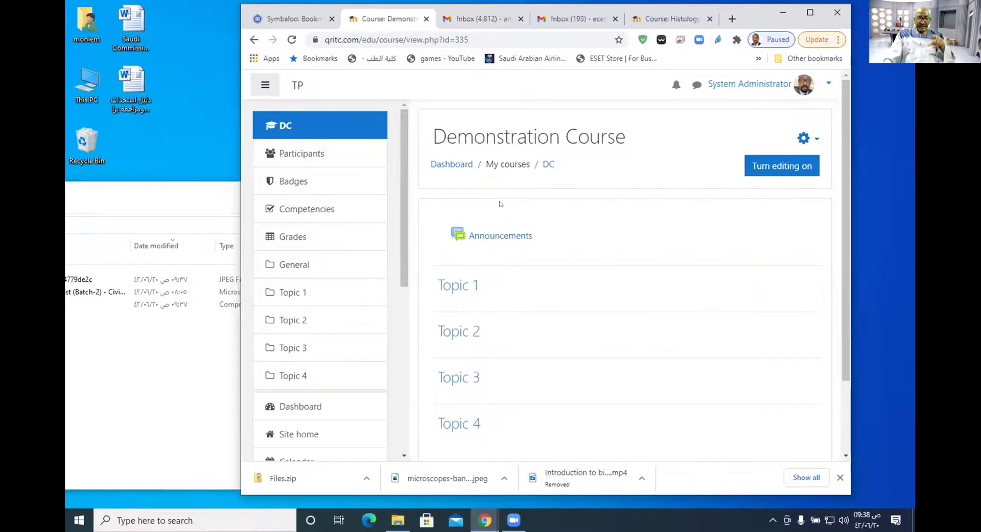
Reopen the course settings and review the general fields, course summary, course image and remaining section headings.
click(803, 138)
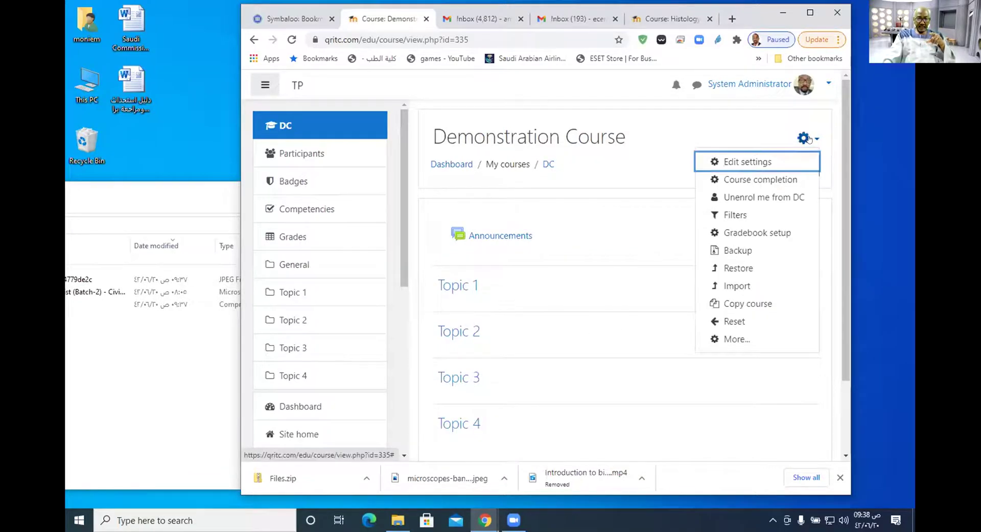
click(749, 160)
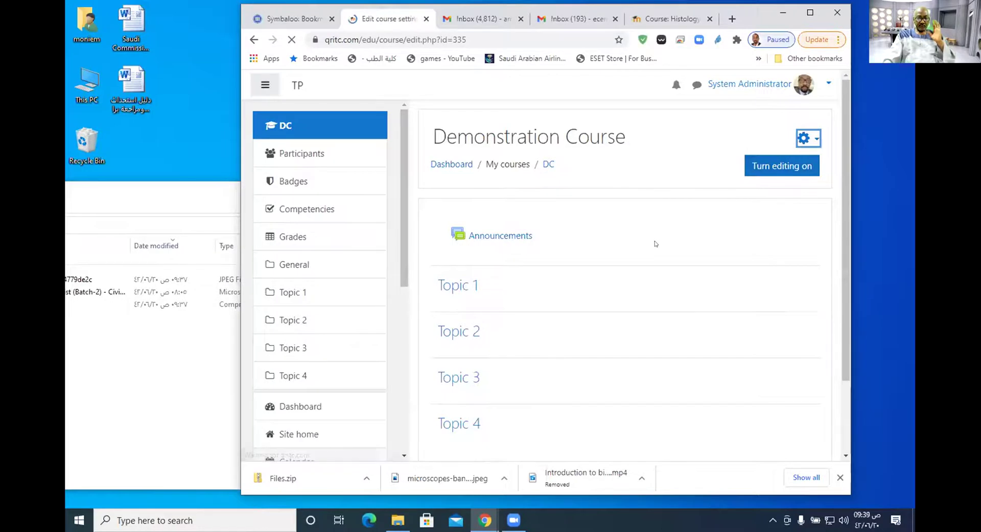
scroll(660, 249, down, 5)
scroll(639, 195, up, 4)
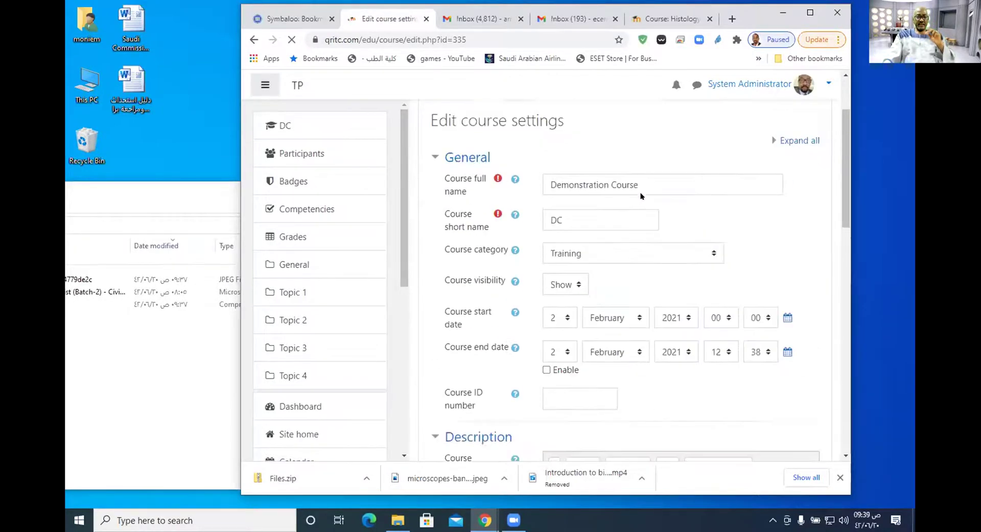
scroll(609, 256, down, 8)
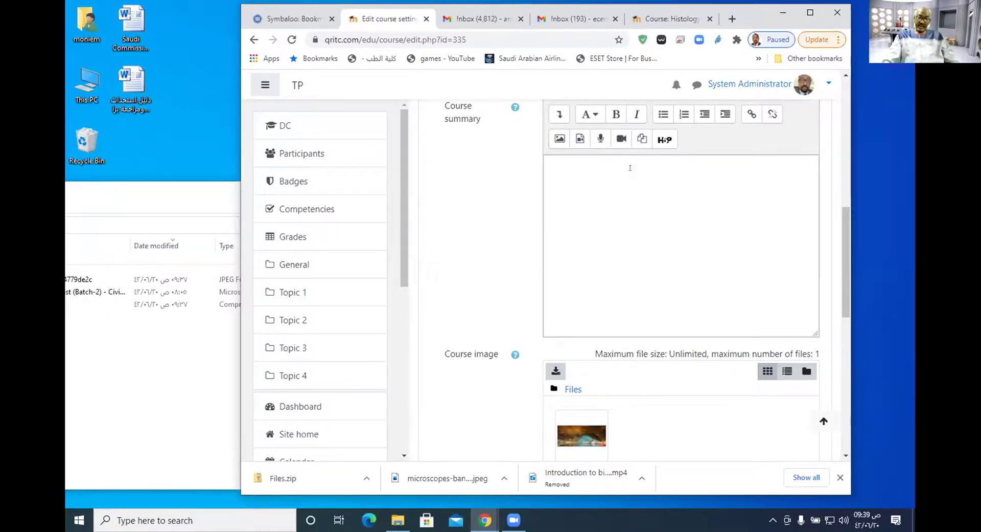
click(580, 186)
scroll(665, 256, down, 3)
scroll(664, 204, up, 4)
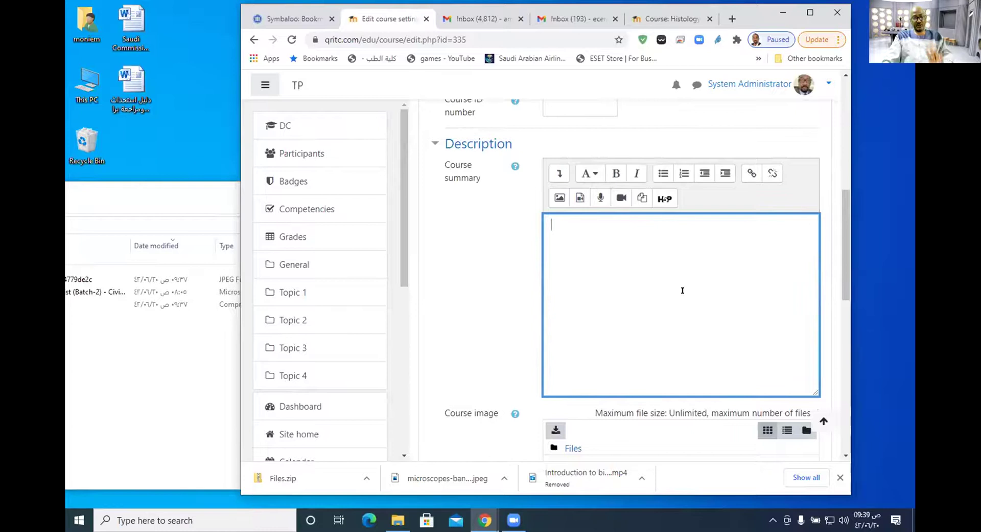
scroll(682, 291, down, 3)
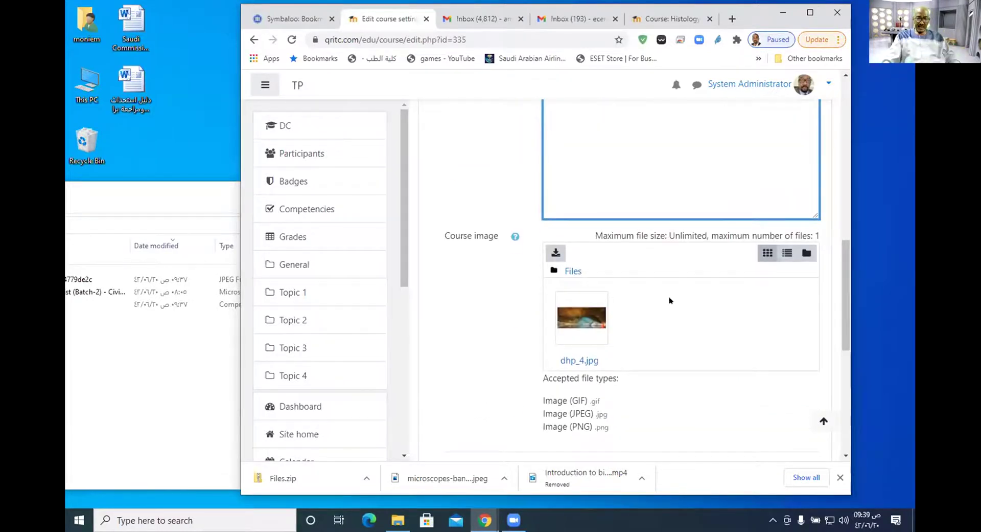
scroll(655, 309, down, 2)
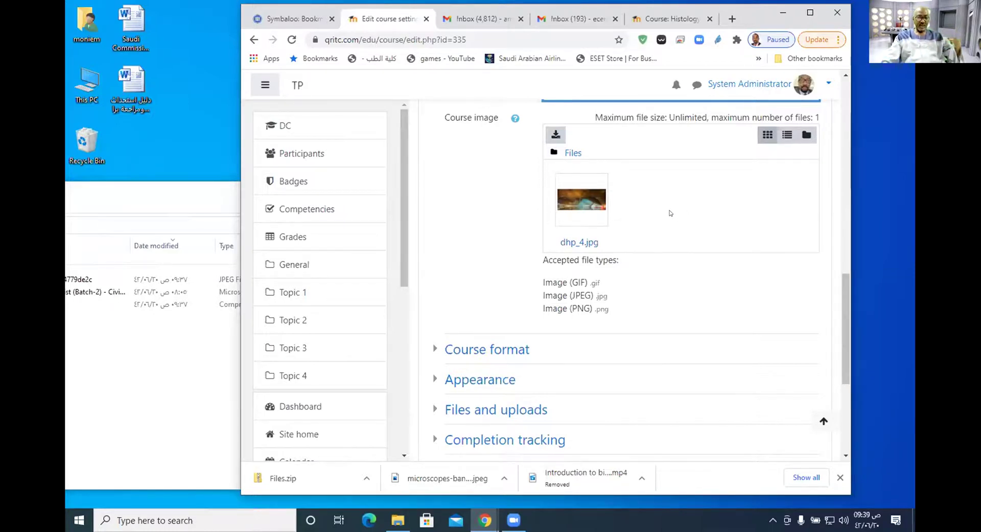
scroll(585, 211, down, 2)
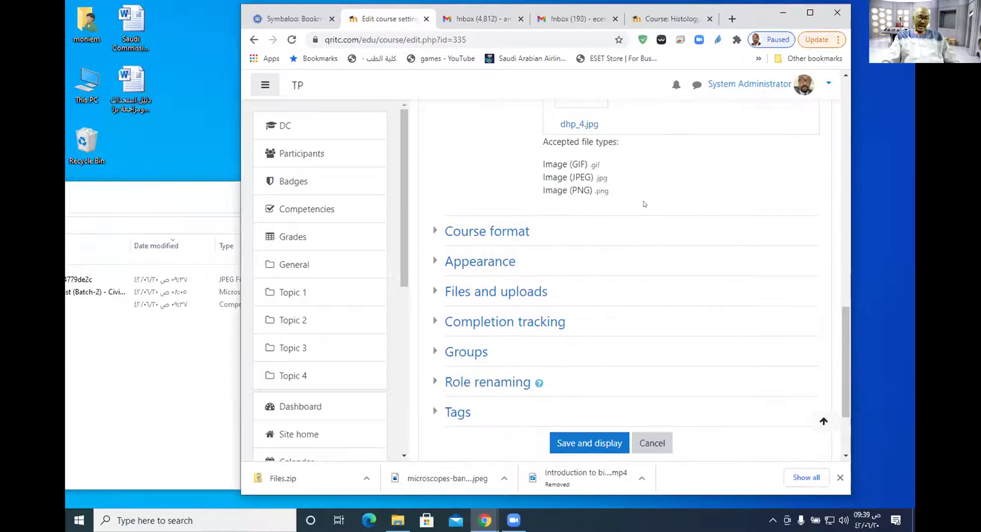
scroll(644, 203, down, 2)
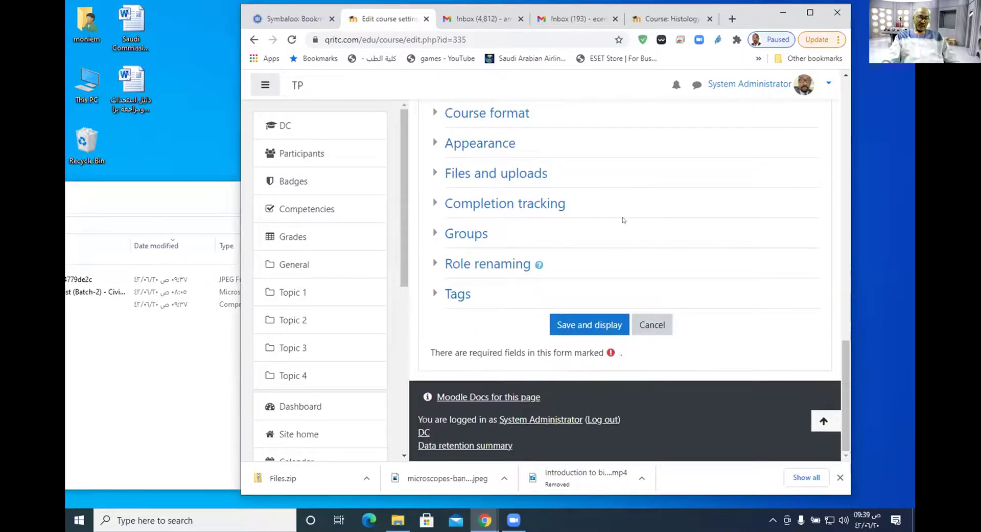
Expand the course format settings, then save and display the course.
click(504, 113)
scroll(627, 327, down, 2)
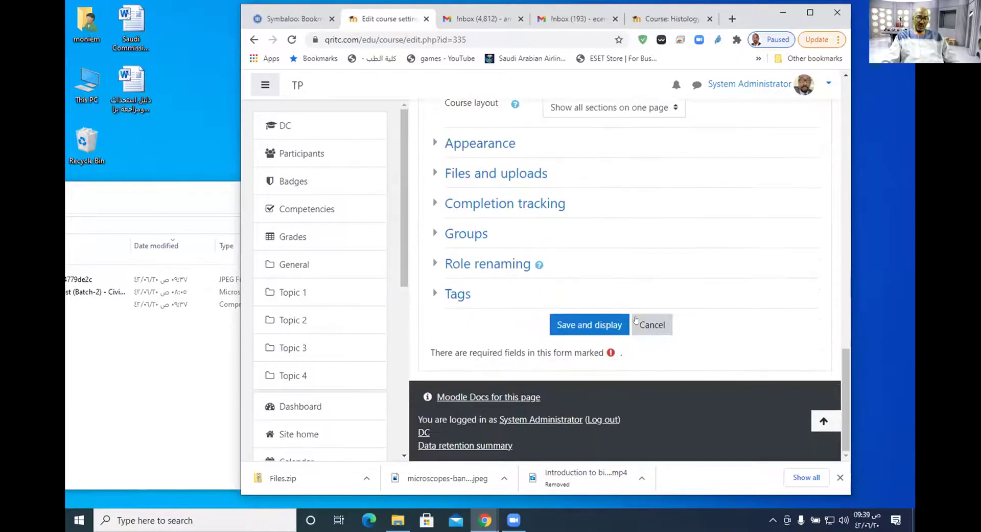
click(581, 324)
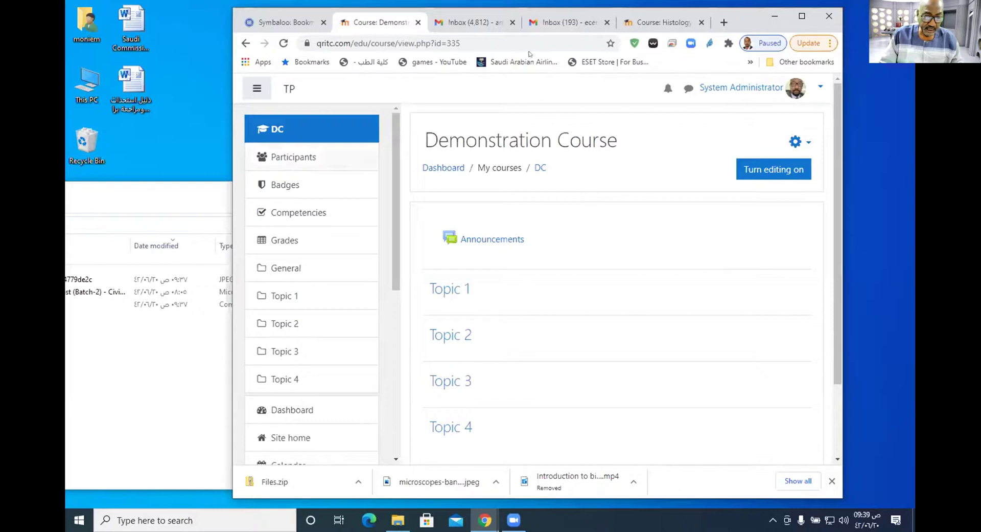
Maximize the browser window, turn on editing for the Demonstration Course and look over its editable topics.
click(810, 12)
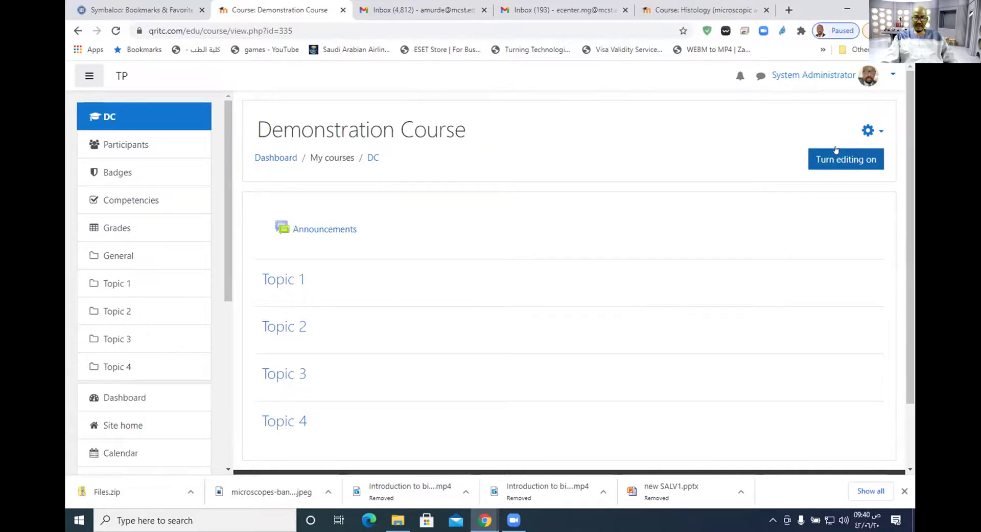
scroll(674, 164, down, 2)
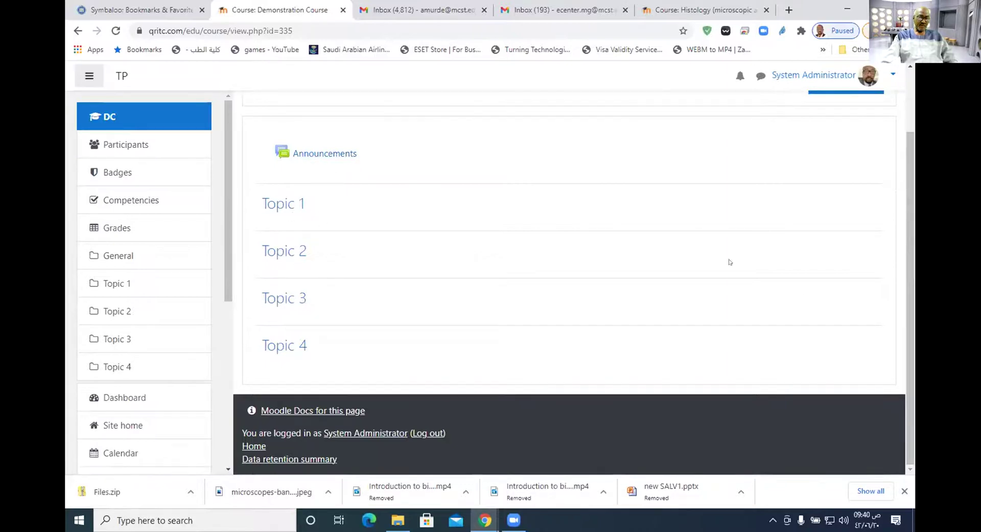
scroll(646, 132, up, 2)
click(863, 160)
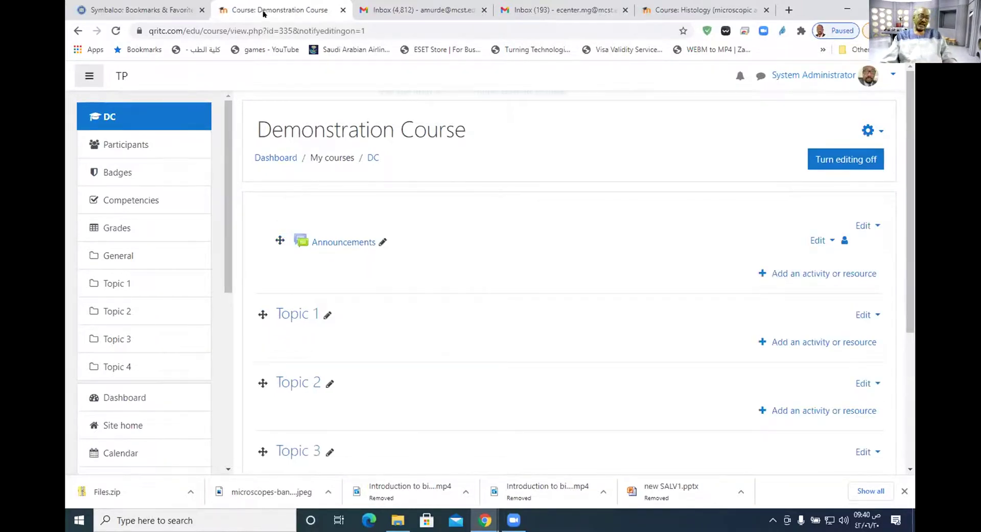
scroll(556, 267, down, 3)
scroll(556, 262, up, 3)
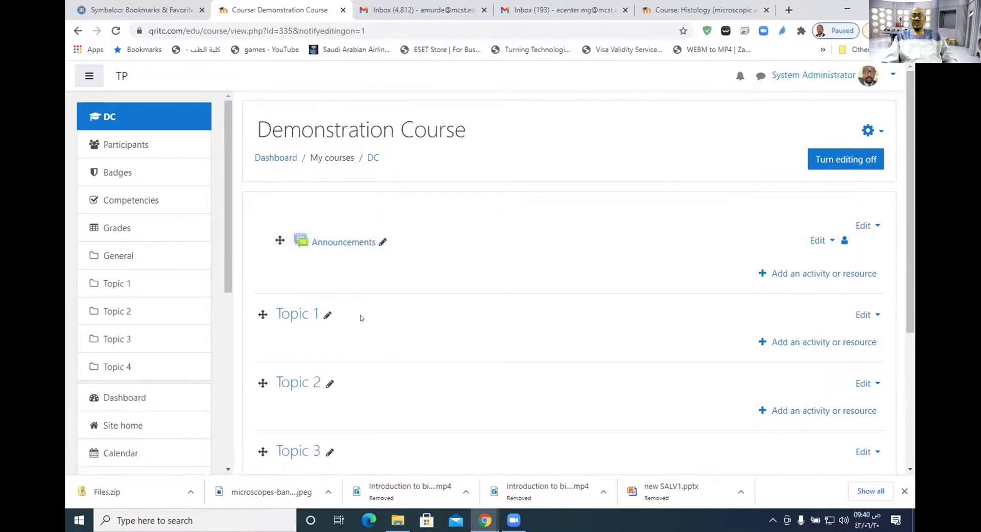
Rename the Topic 1 section as Navigation and administration.
scroll(360, 312, down, 2)
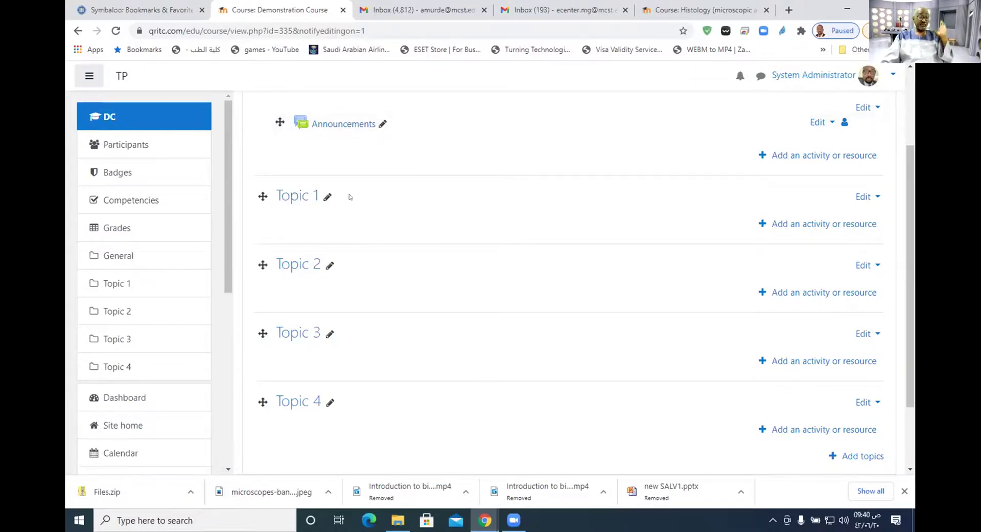
click(327, 196)
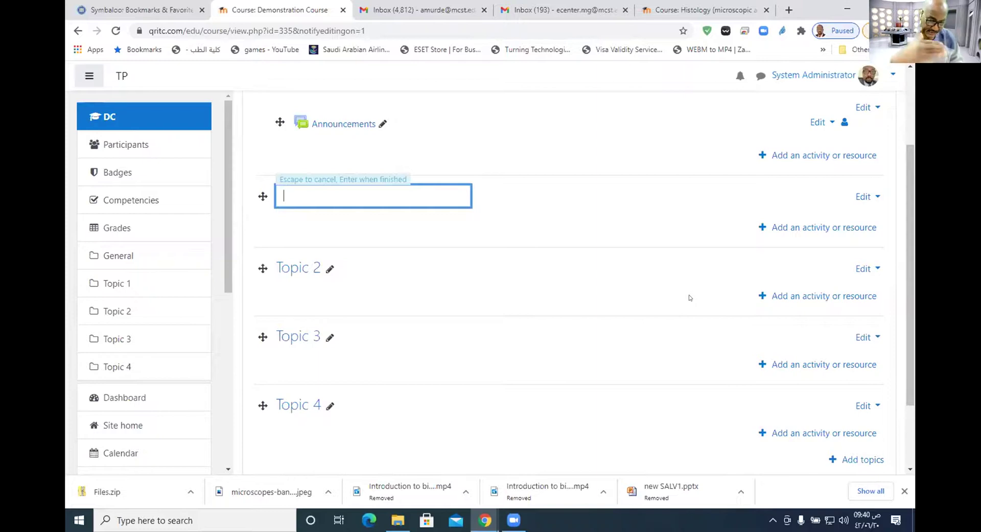
text(Na)
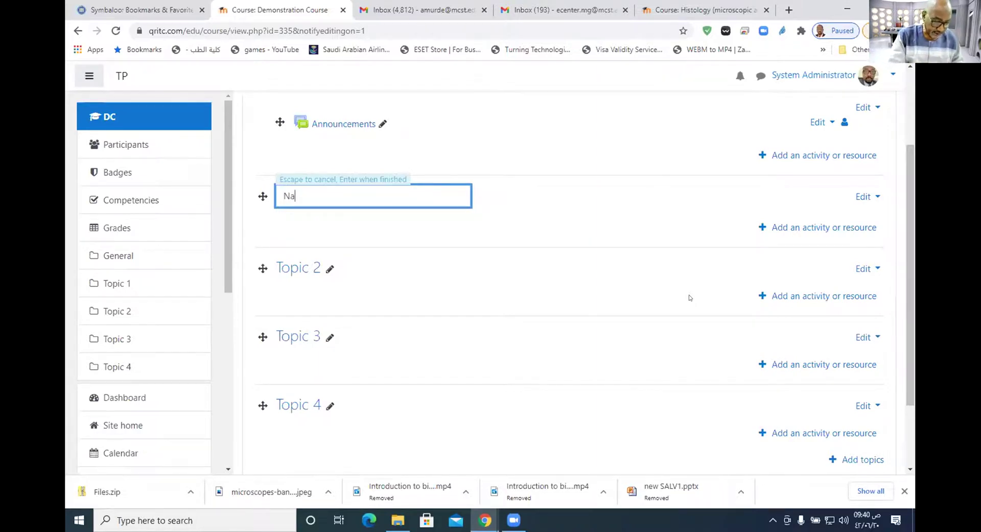
text(vigat)
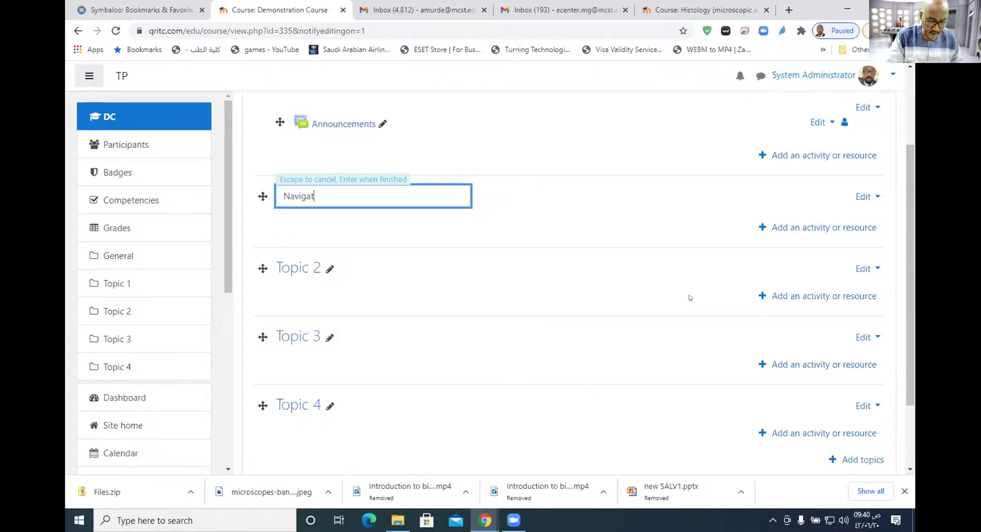
text(ion and administration)
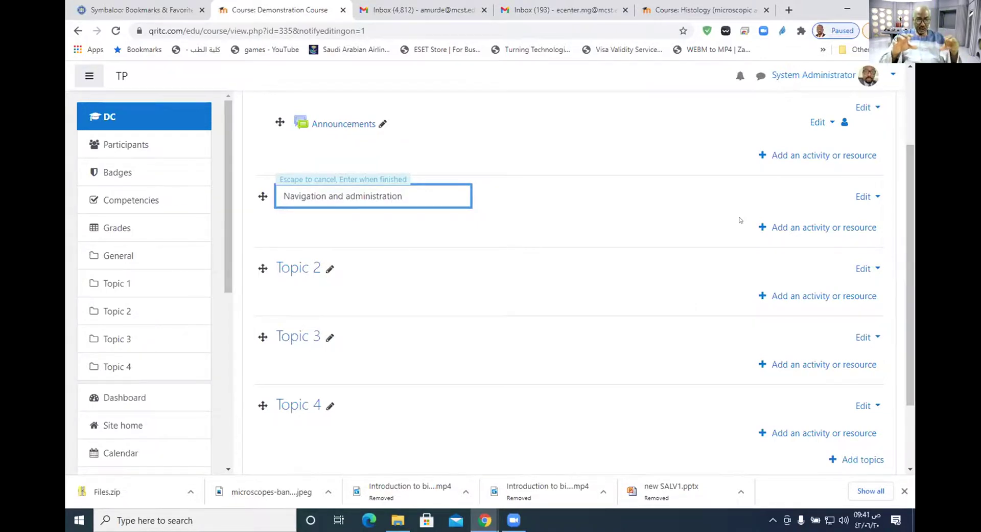
key(Return)
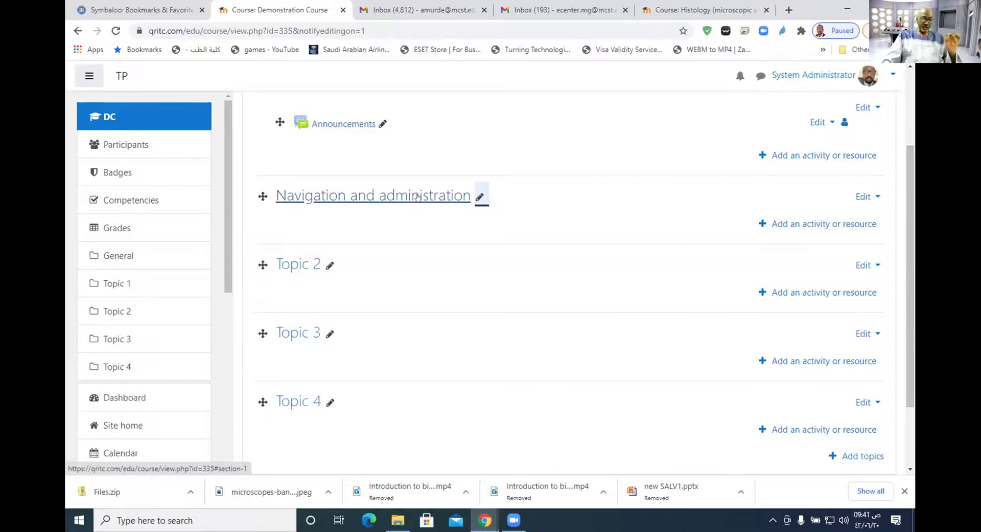
Open the Navigation and administration topic for editing and review its section name, summary and access restriction fields.
click(866, 201)
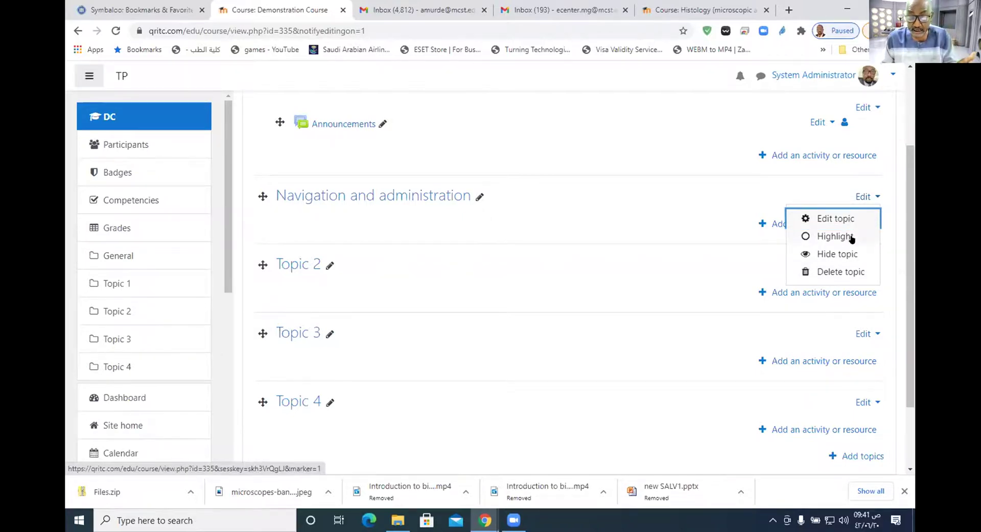
click(843, 220)
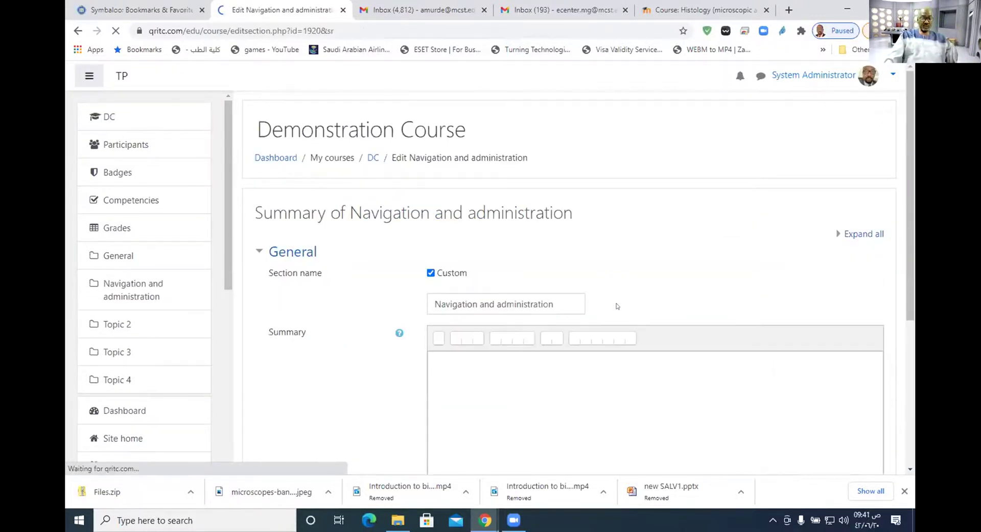
scroll(583, 262, down, 3)
scroll(583, 263, down, 2)
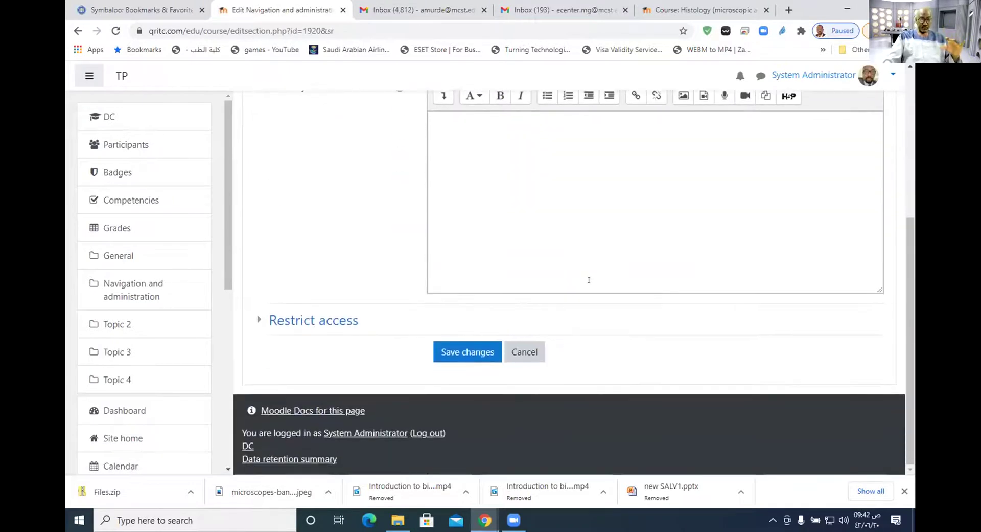
scroll(587, 280, up, 5)
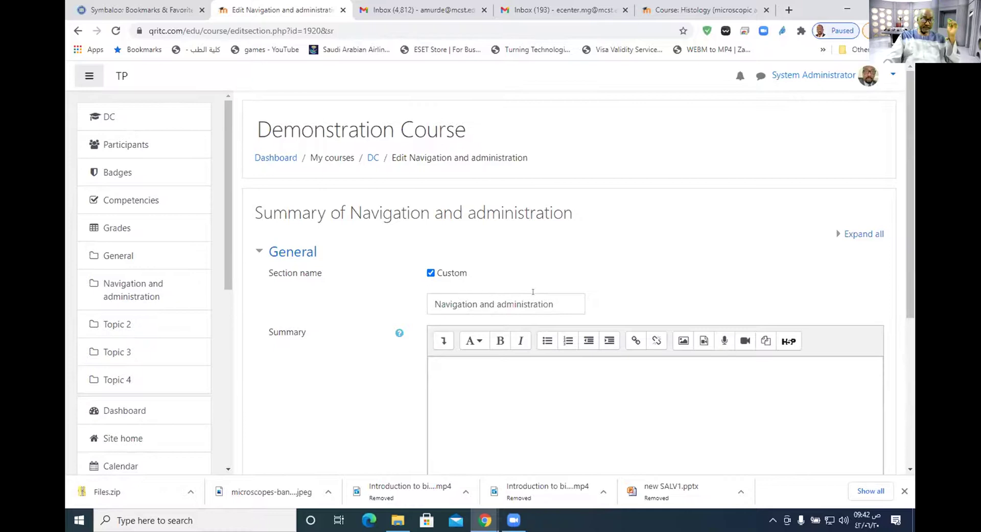
scroll(484, 292, down, 3)
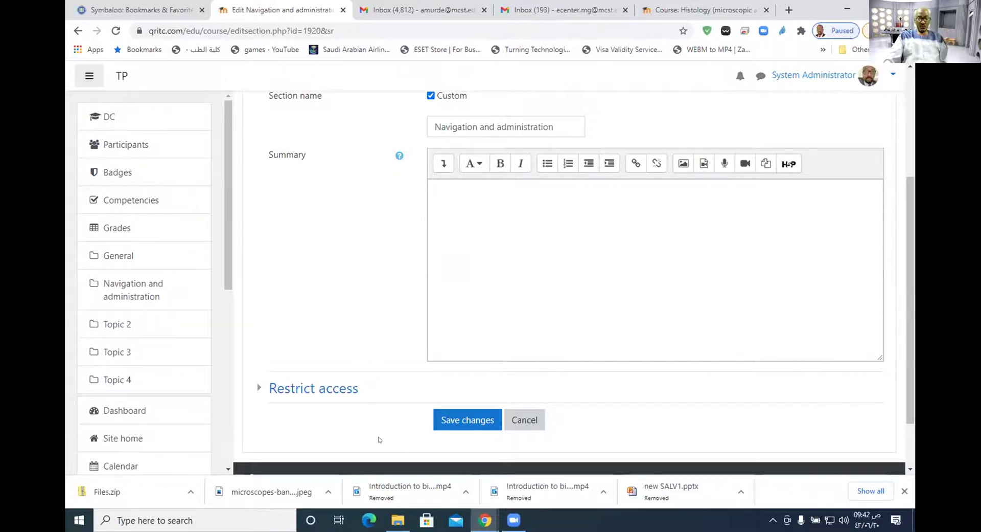
scroll(607, 304, up, 1)
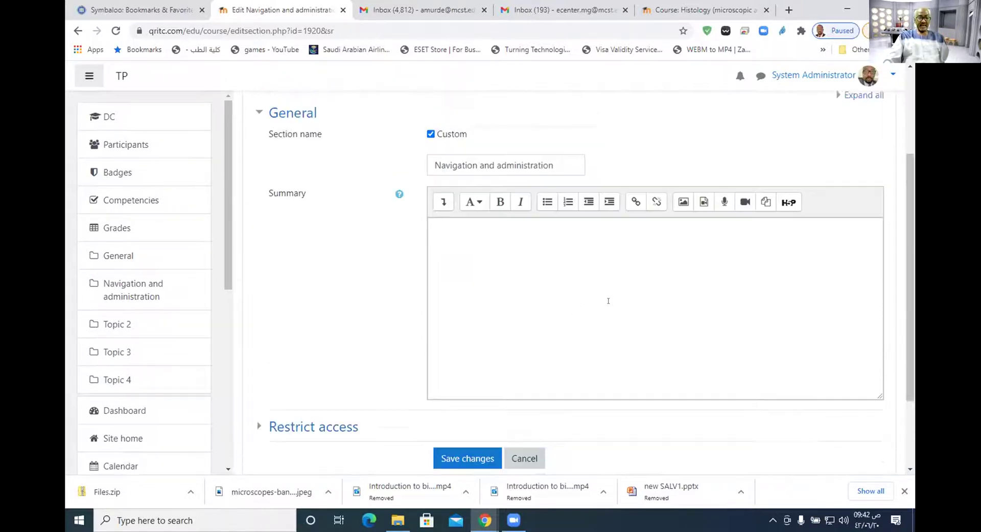
Record a short webcam video and attach it to the topic's summary.
click(744, 224)
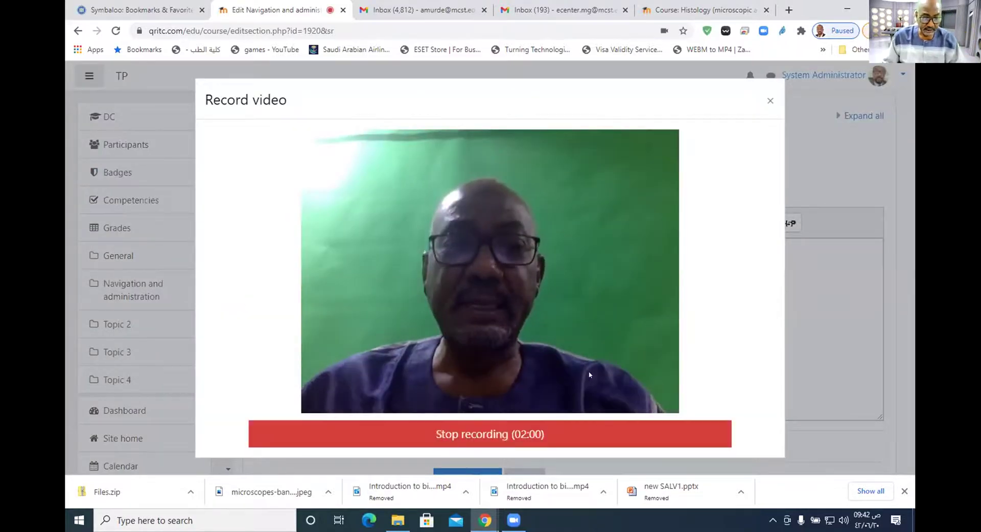
click(532, 432)
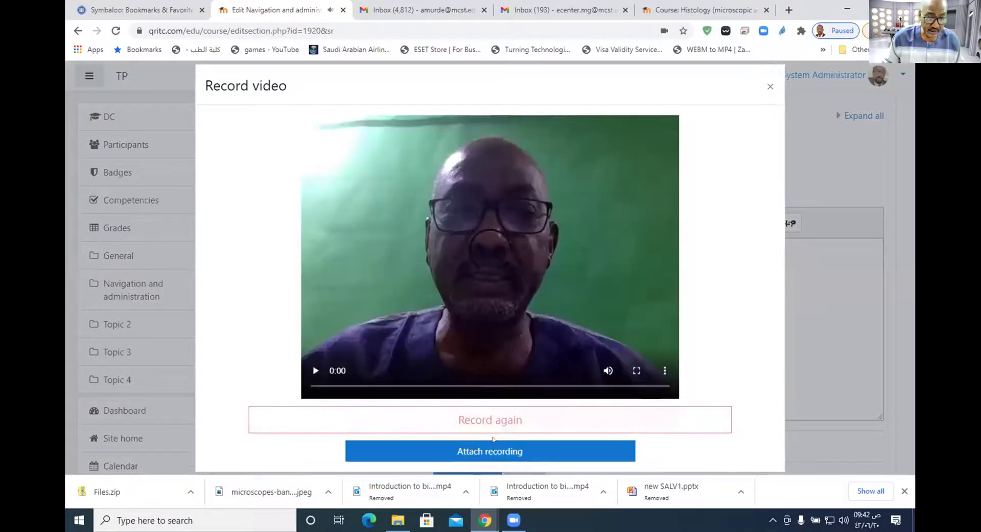
click(493, 449)
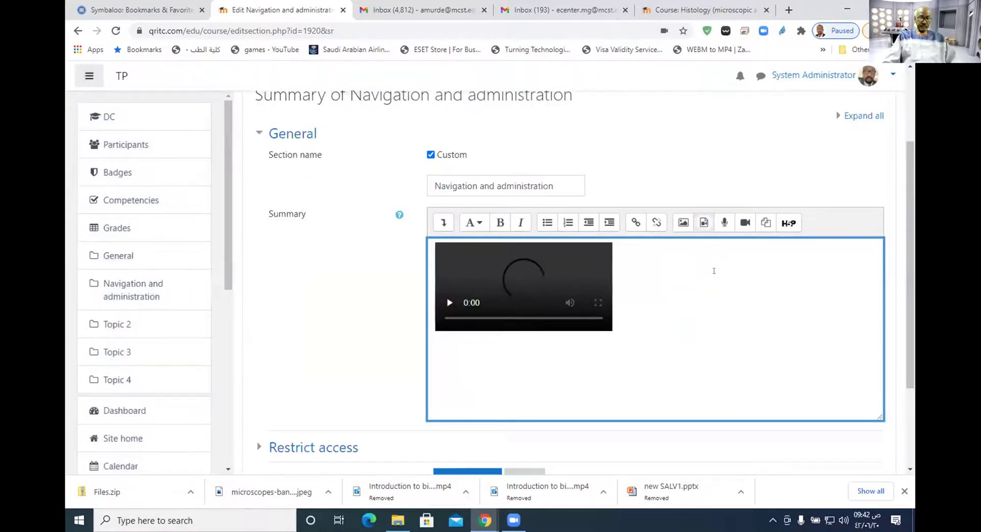
Centre the recorded video in the summary, save the topic and play the video on the course page.
click(444, 223)
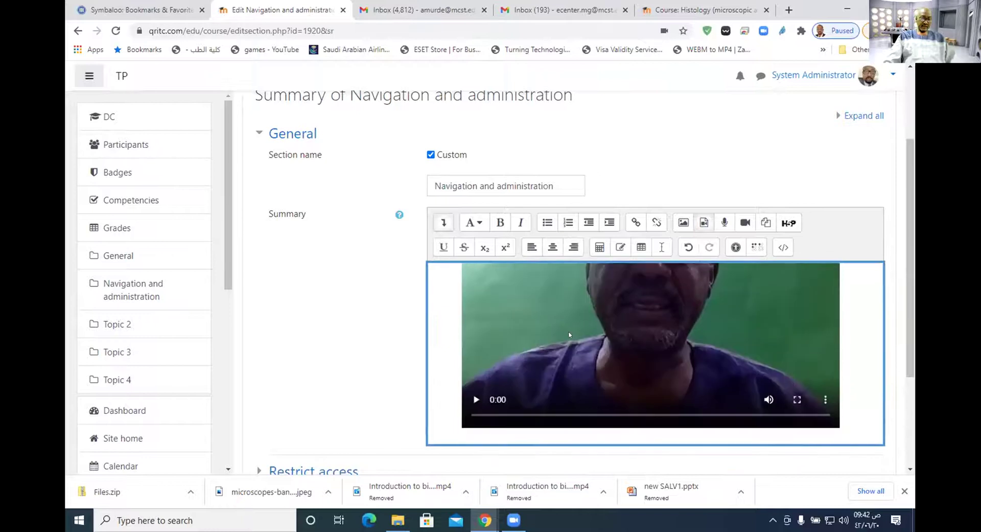
scroll(381, 384, down, 3)
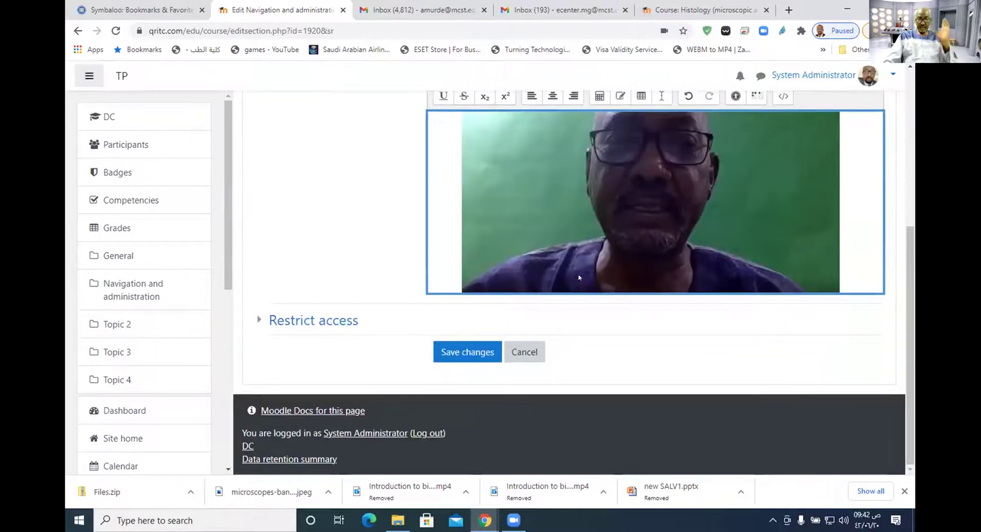
click(466, 351)
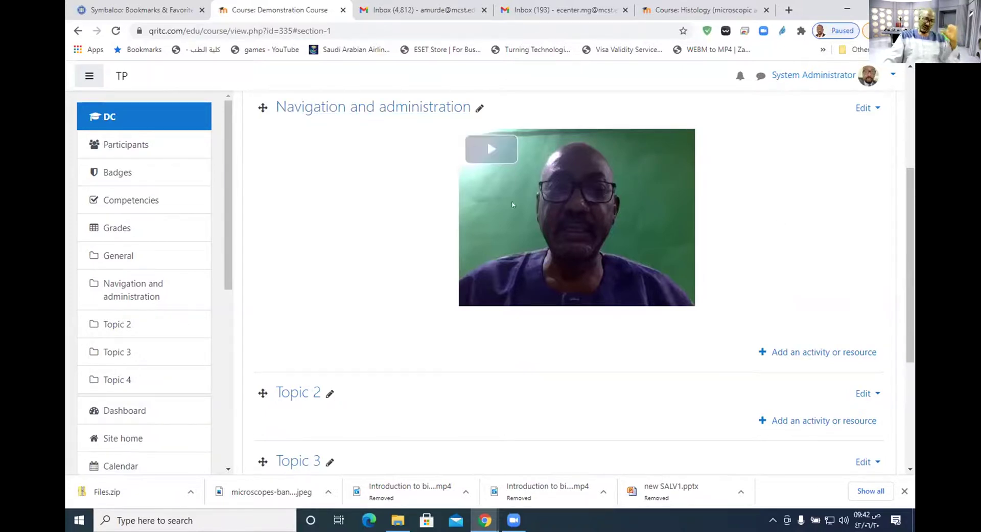
click(492, 149)
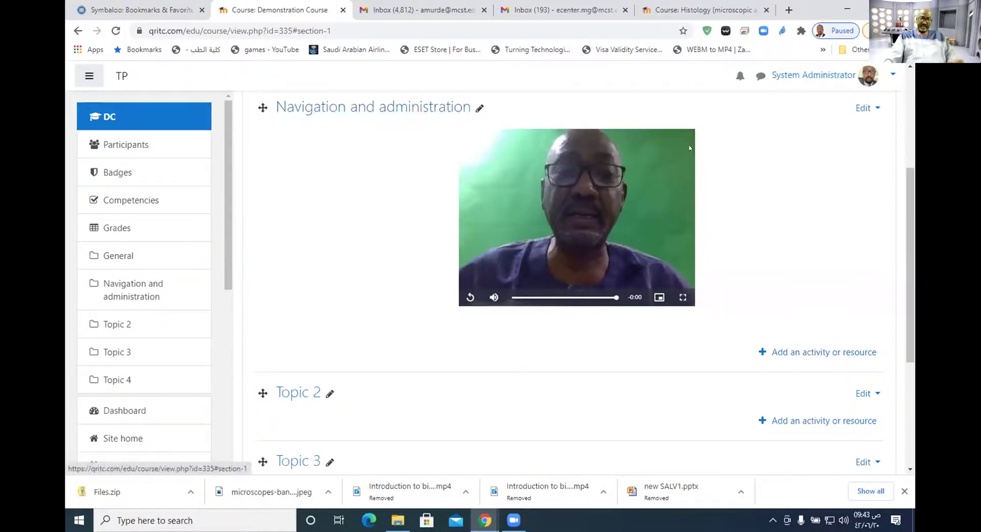
Reopen the Navigation and administration topic for editing and delete the video from its summary.
click(865, 108)
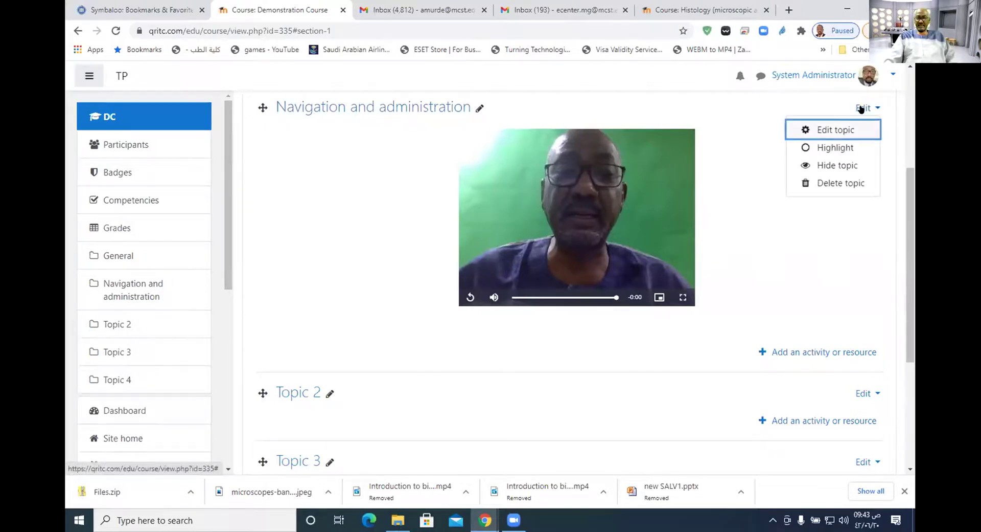
click(824, 130)
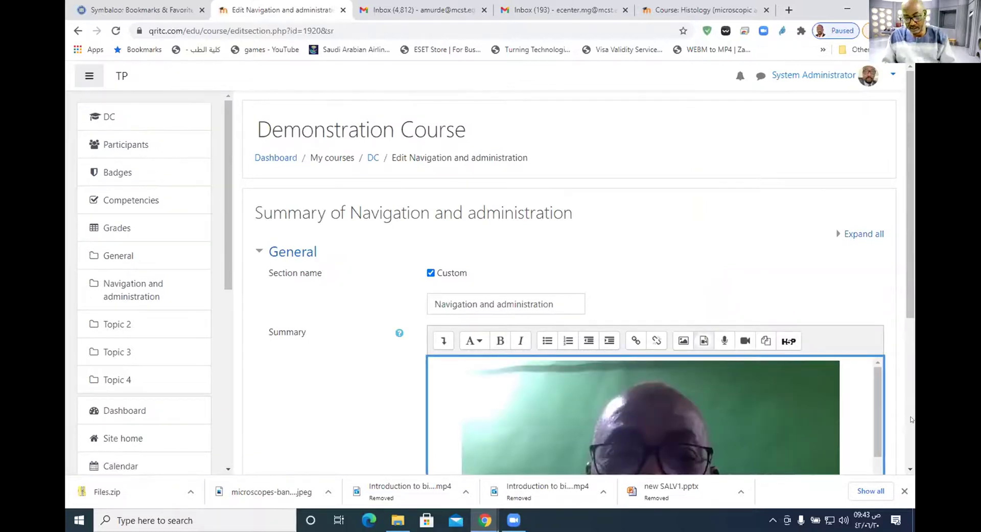
scroll(665, 291, down, 2)
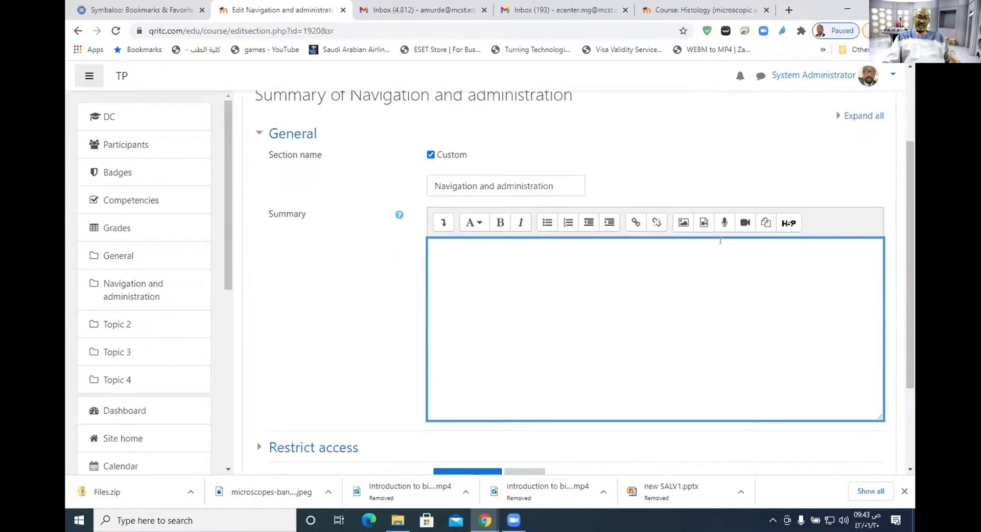
Insert the Atlas of Human Histology cover from the recent files into the topic summary, marked as decorative only.
click(684, 221)
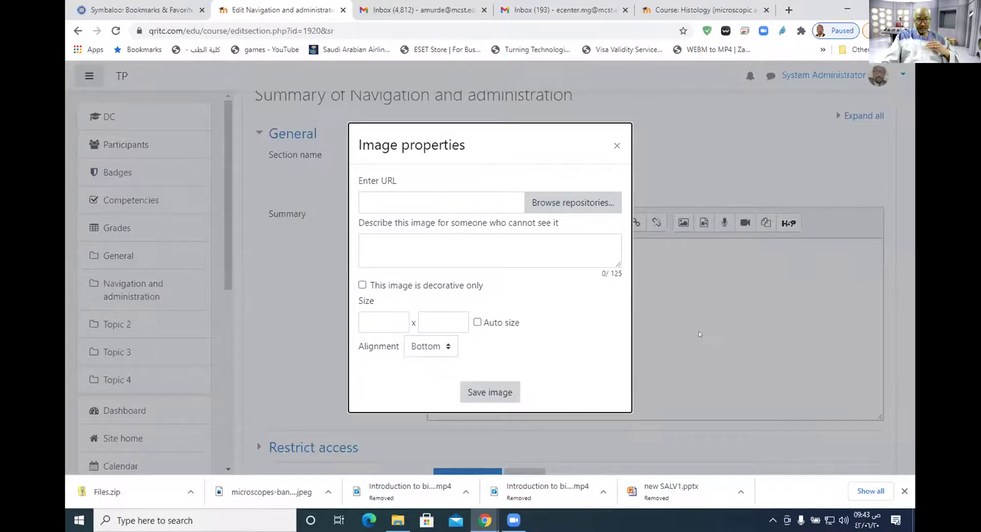
click(573, 205)
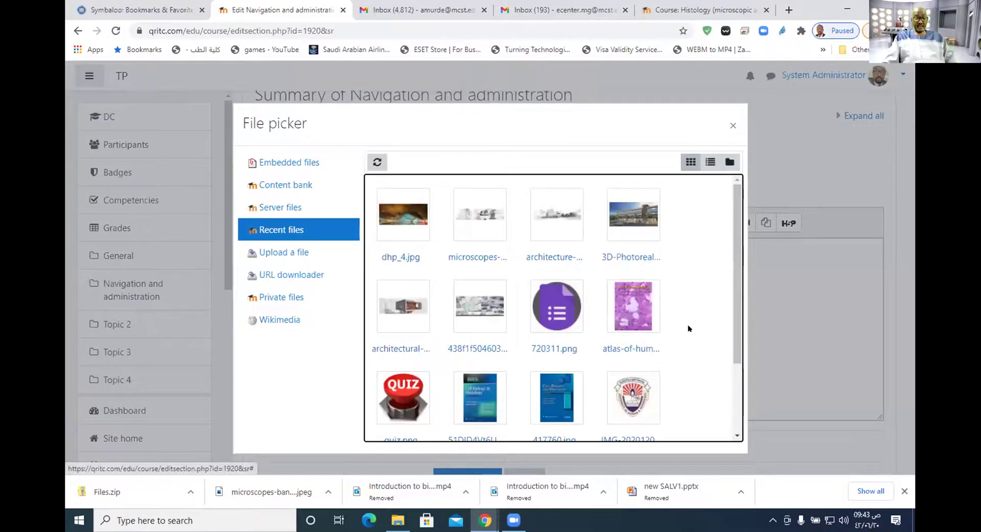
click(636, 309)
click(407, 322)
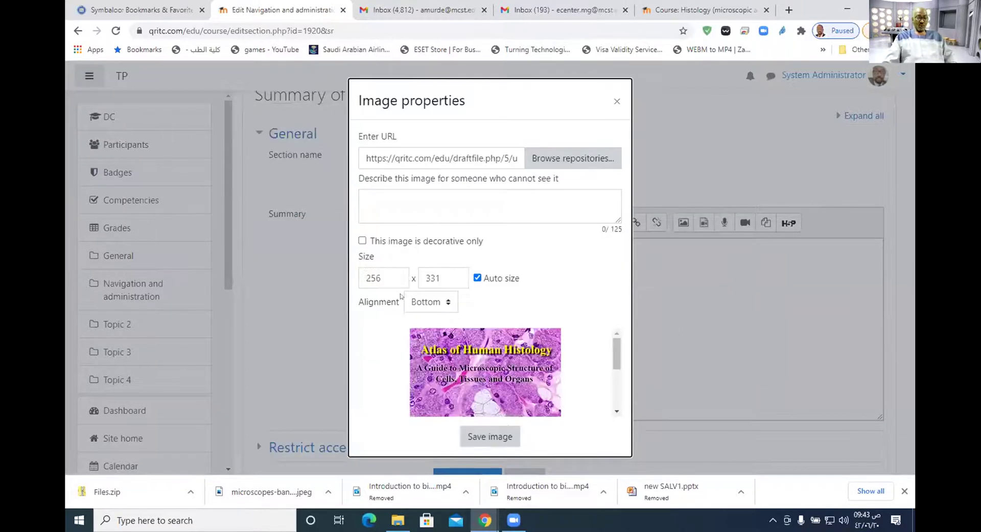
click(361, 241)
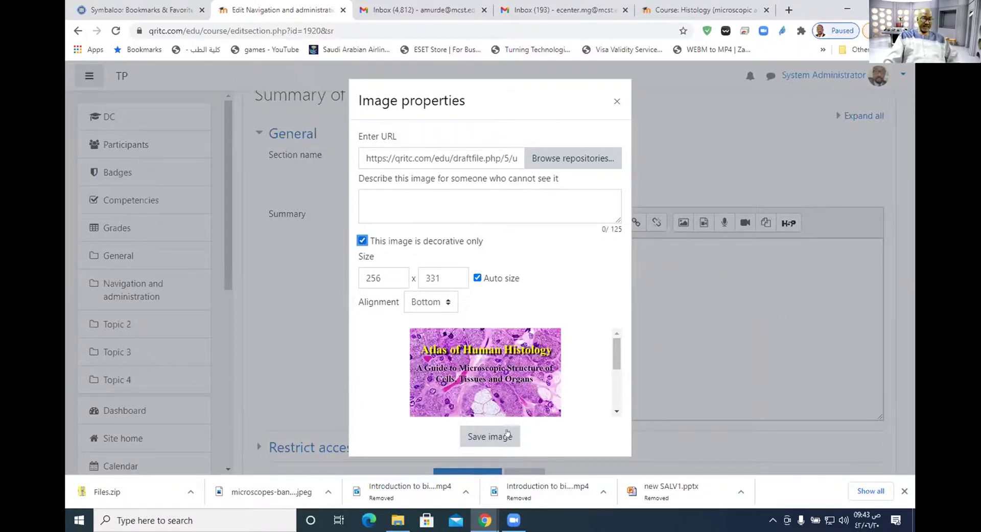
click(488, 434)
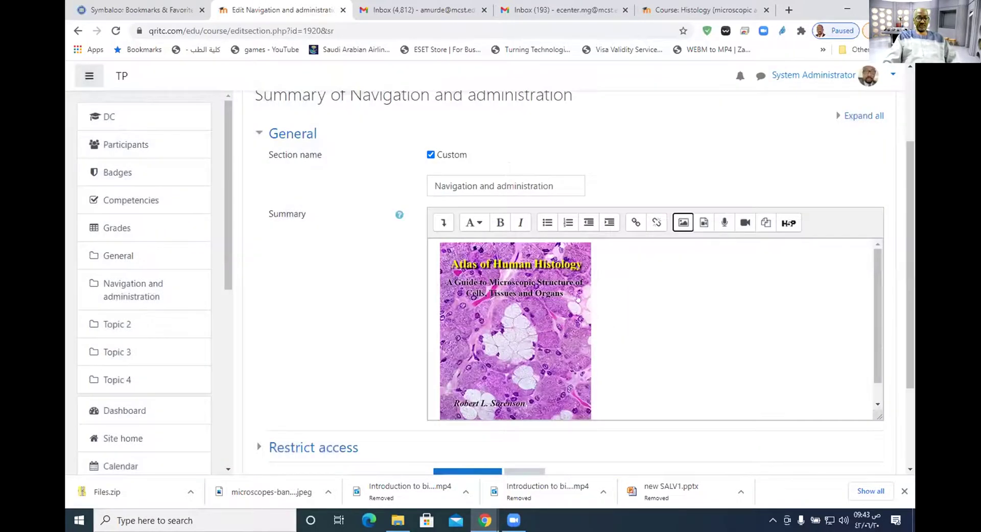
Centre the histology cover image in the topic's summary using the expanded editor options.
click(442, 222)
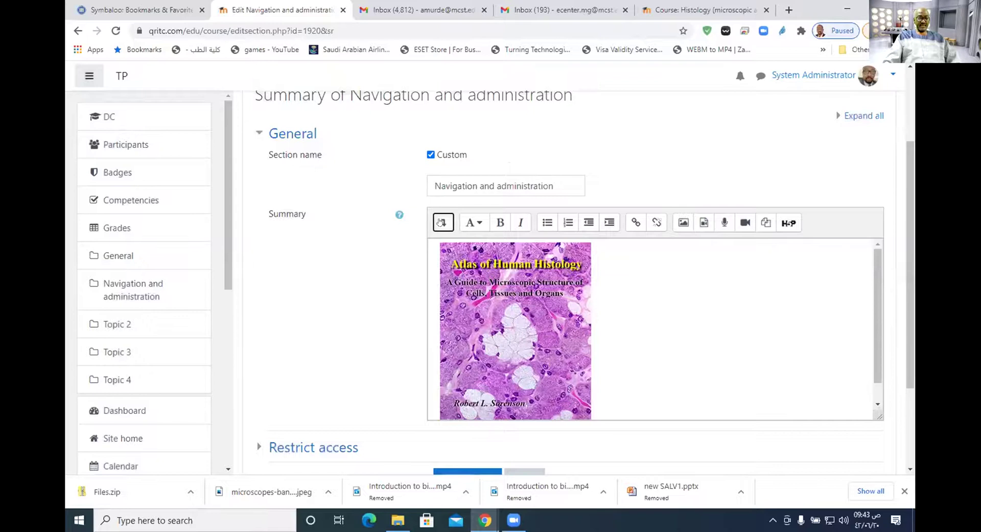
drag(533, 328, 706, 335)
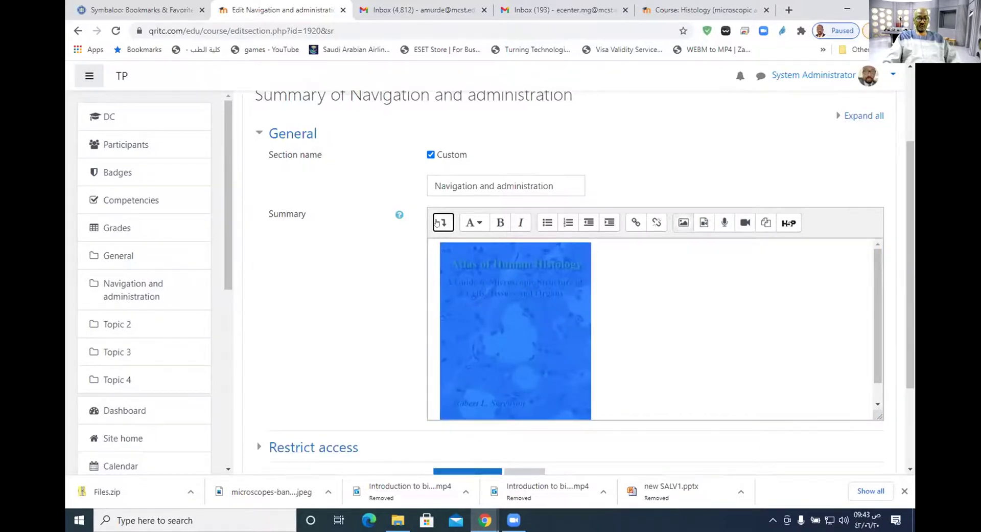
click(438, 221)
click(545, 249)
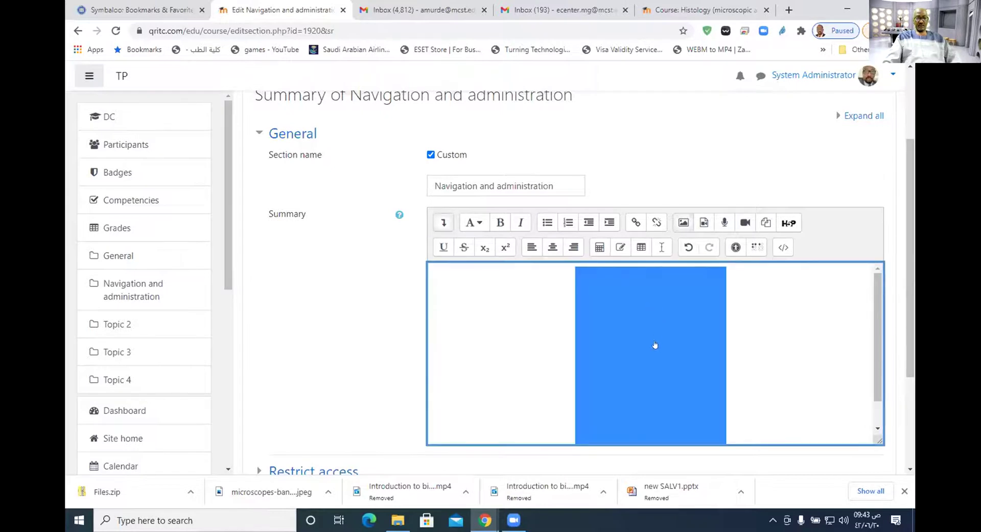
scroll(358, 338, down, 3)
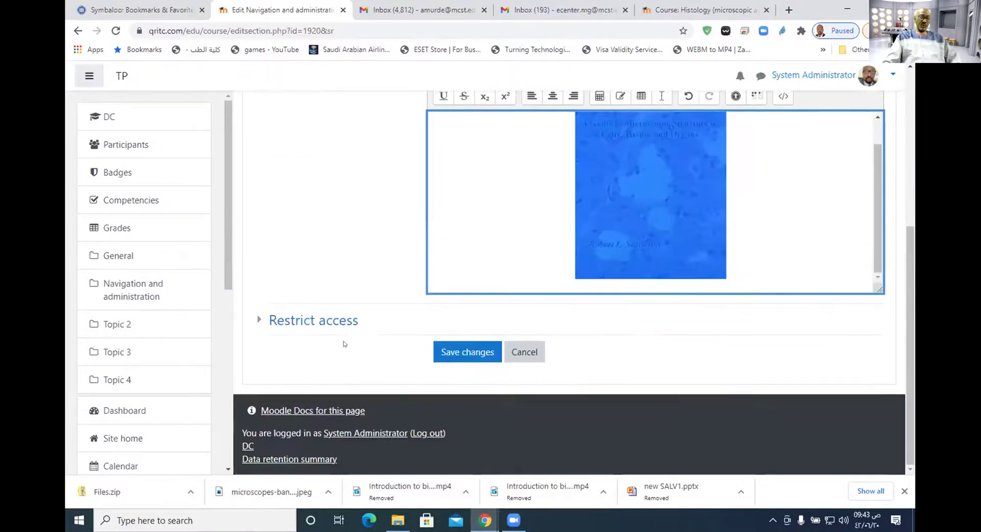
Save the Navigation and administration topic and check the centred cover image and remaining topics on the course page.
click(468, 352)
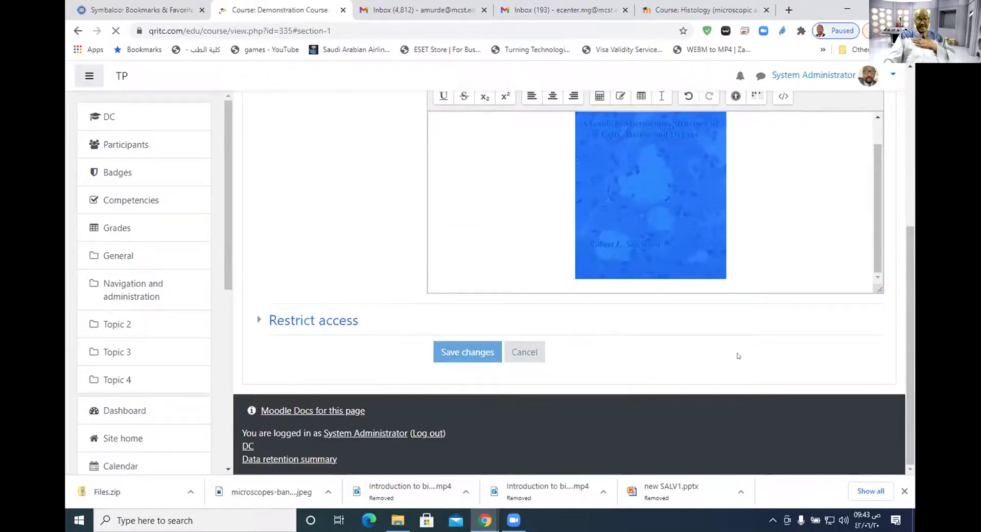
scroll(746, 344, up, 2)
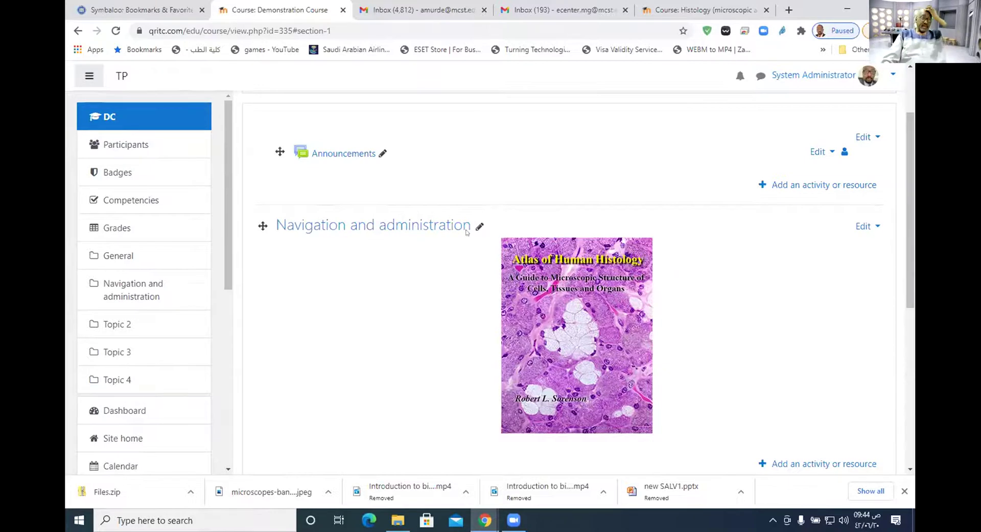
scroll(414, 240, down, 6)
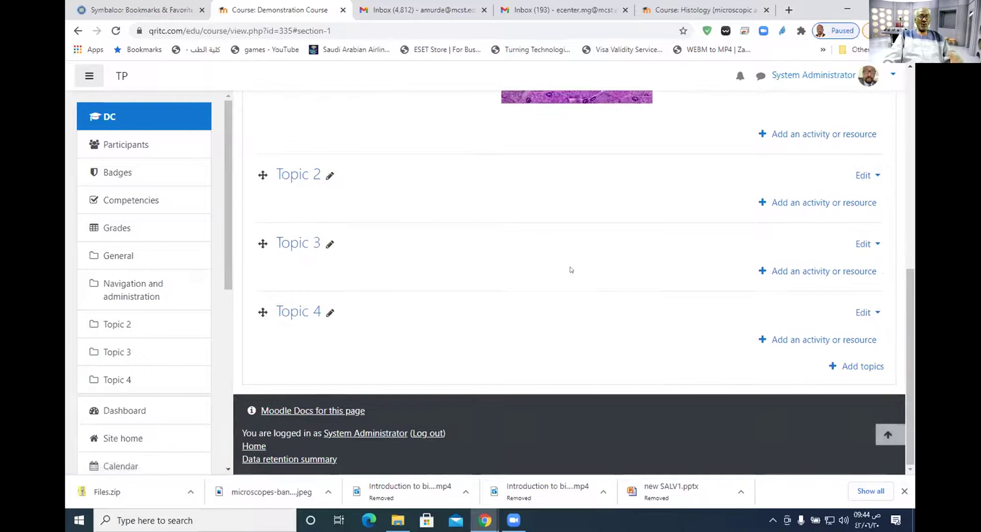
scroll(569, 271, up, 6)
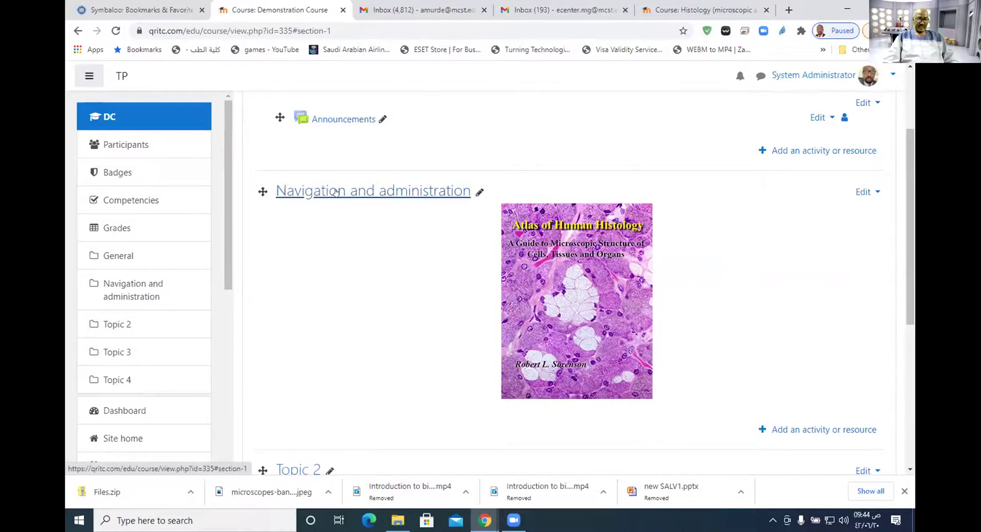
Examine the Navigation and administration topic's editing actions and the other topics on the course page.
click(855, 188)
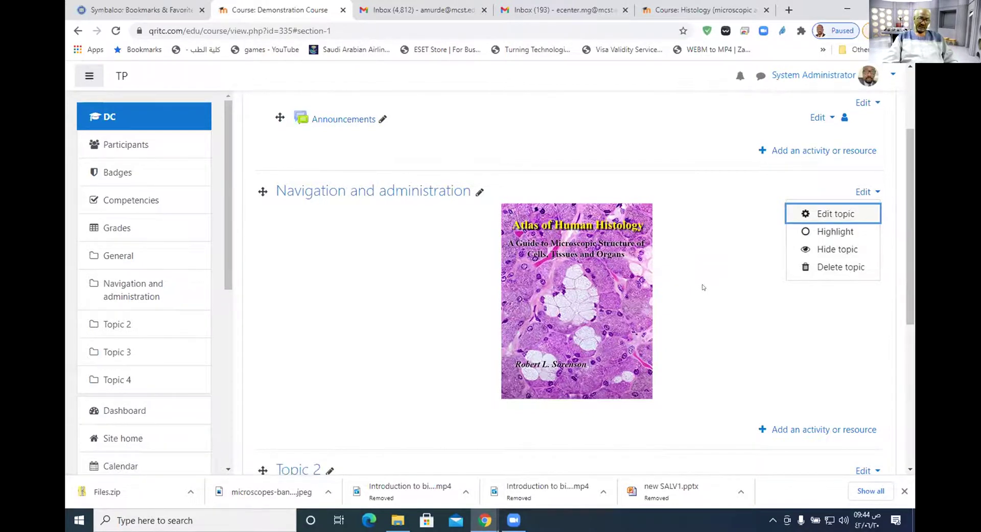
scroll(703, 287, down, 1)
scroll(704, 270, up, 2)
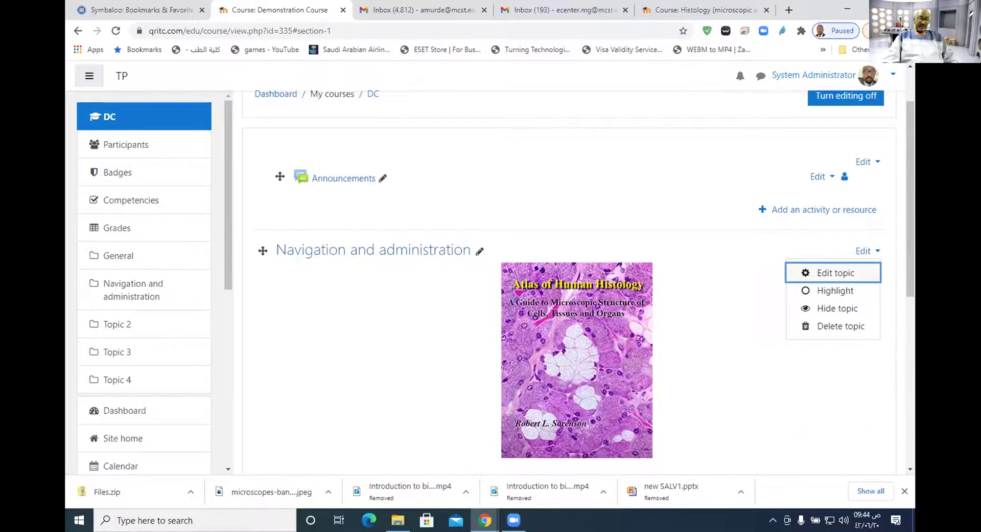
scroll(622, 327, down, 4)
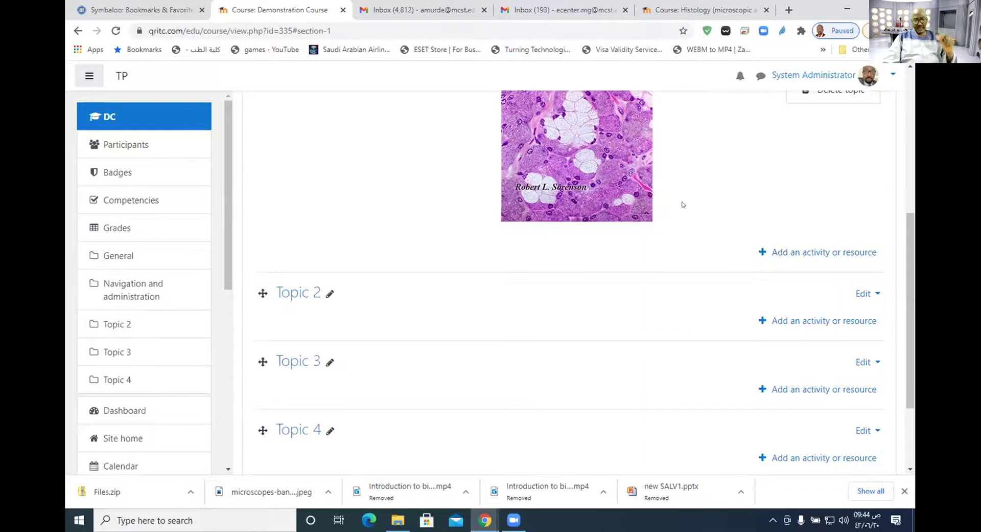
scroll(691, 205, up, 3)
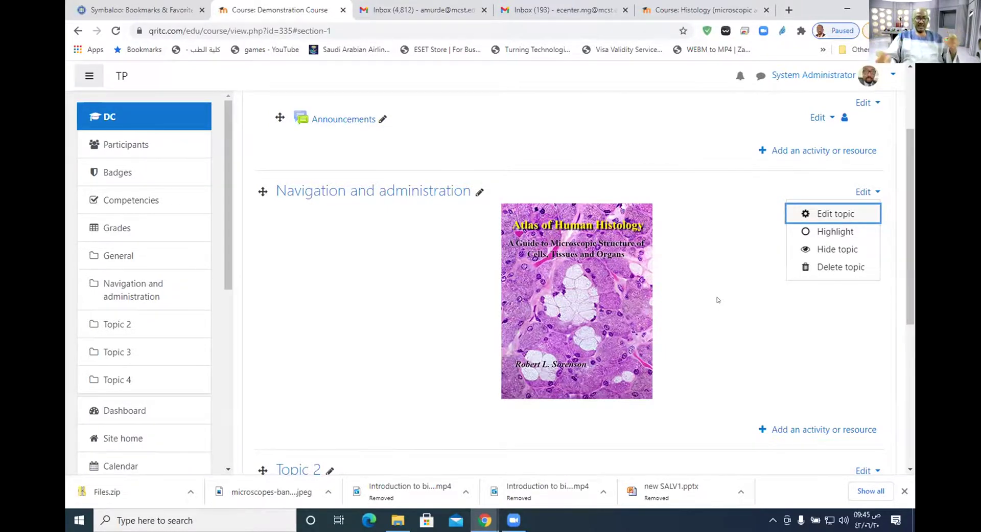
scroll(844, 276, down, 5)
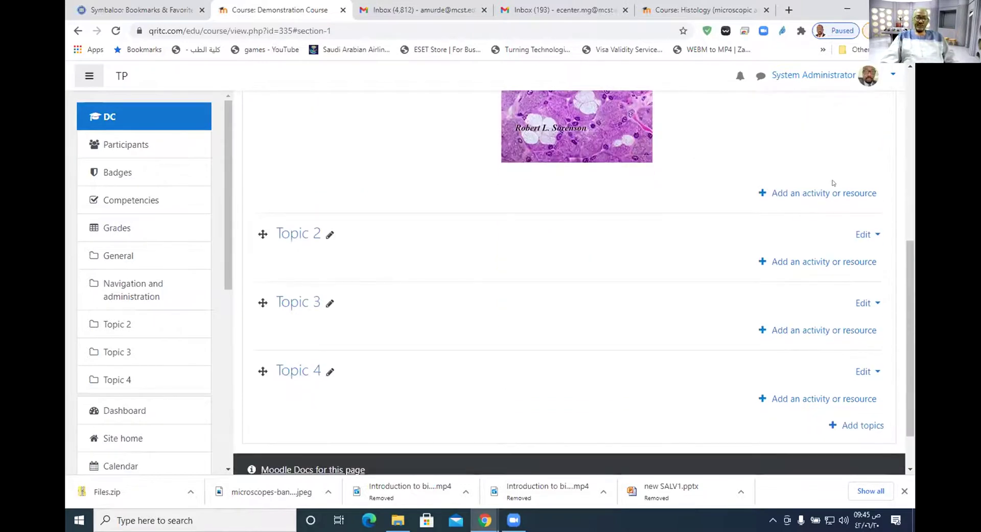
scroll(513, 318, up, 5)
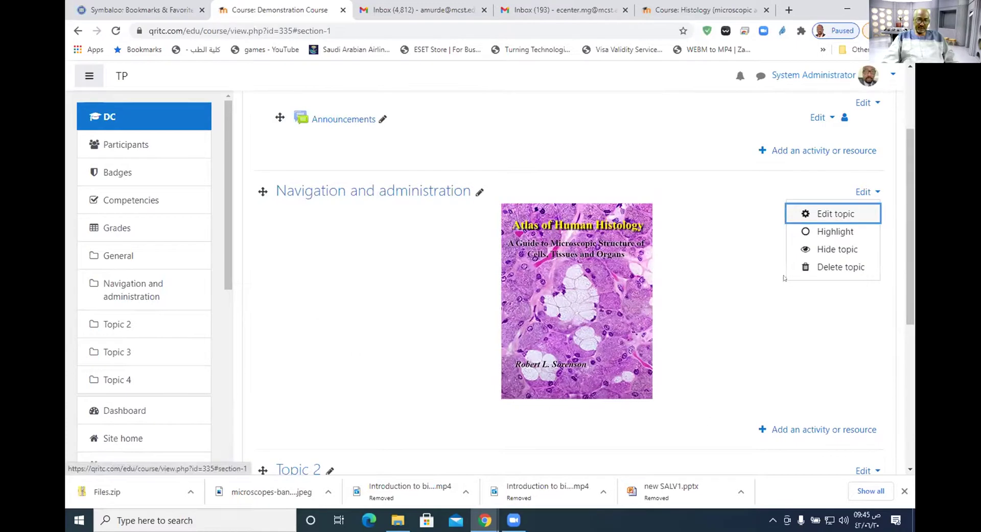
scroll(504, 326, down, 2)
scroll(503, 326, down, 2)
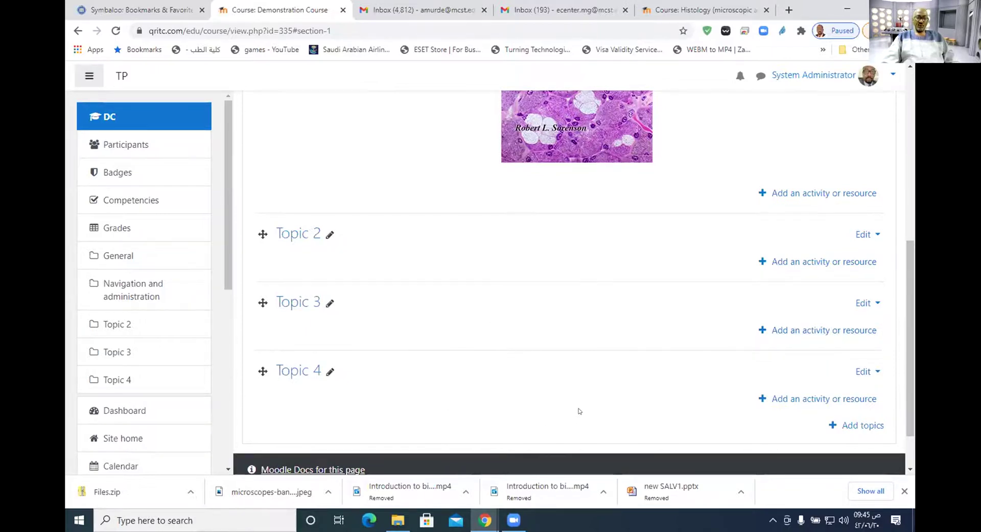
scroll(580, 410, up, 4)
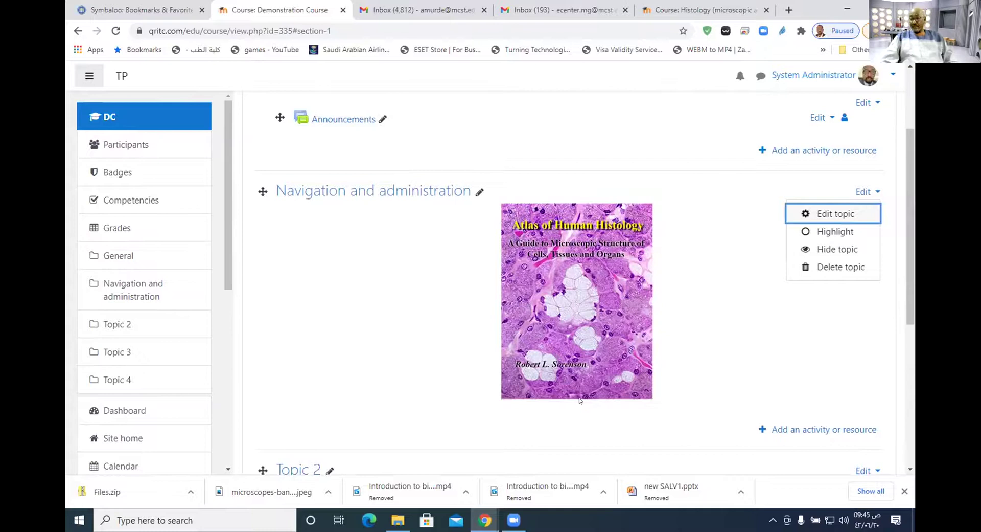
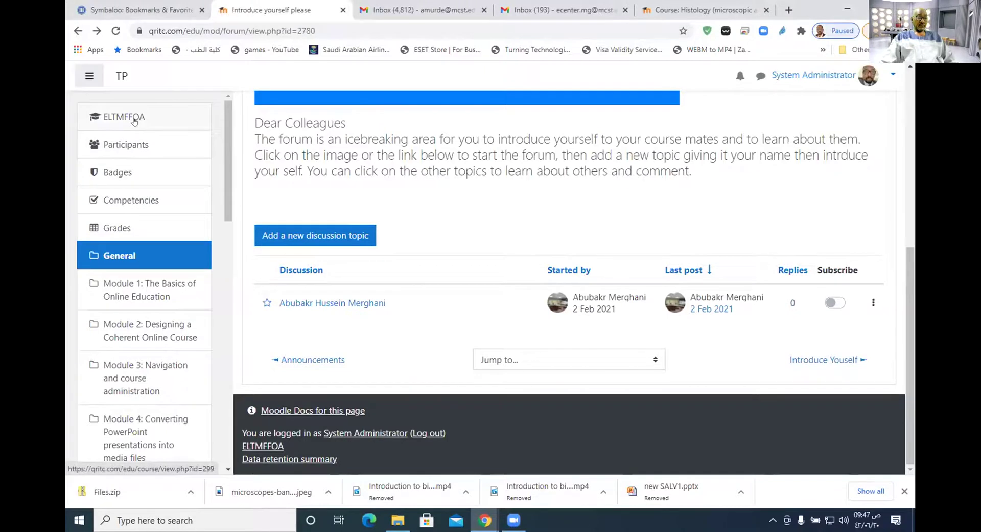
Open the "Introduce yourself please" forum from the ELTMFFOA course page and view its discussion list.
click(134, 126)
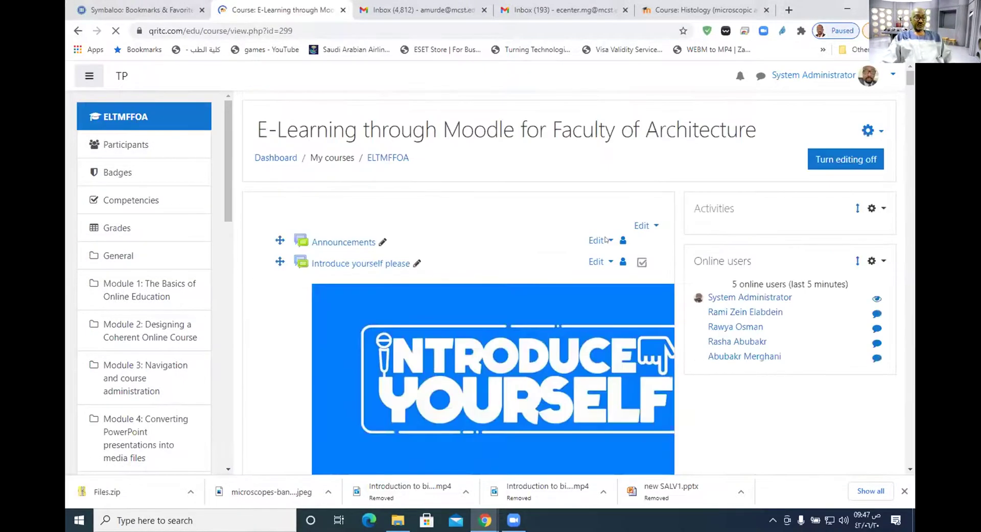
scroll(497, 240, down, 2)
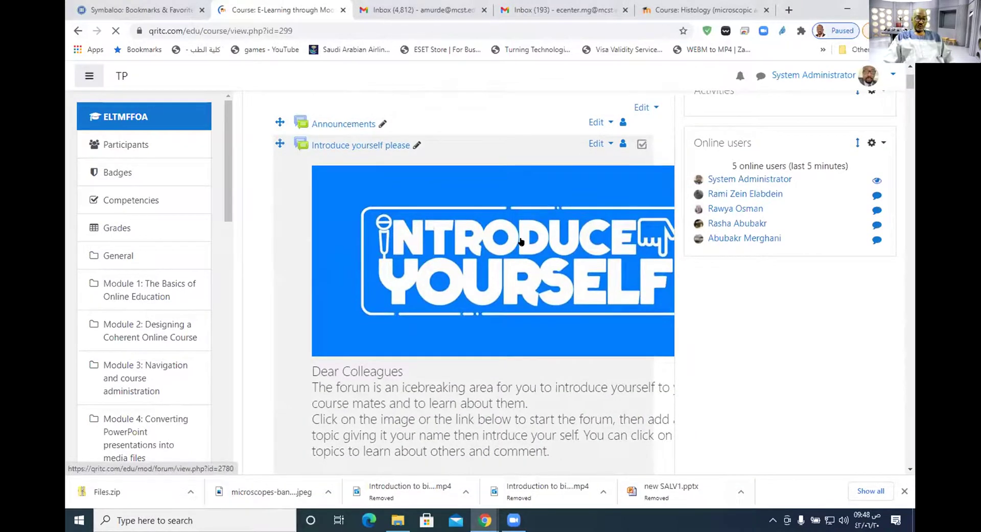
click(521, 241)
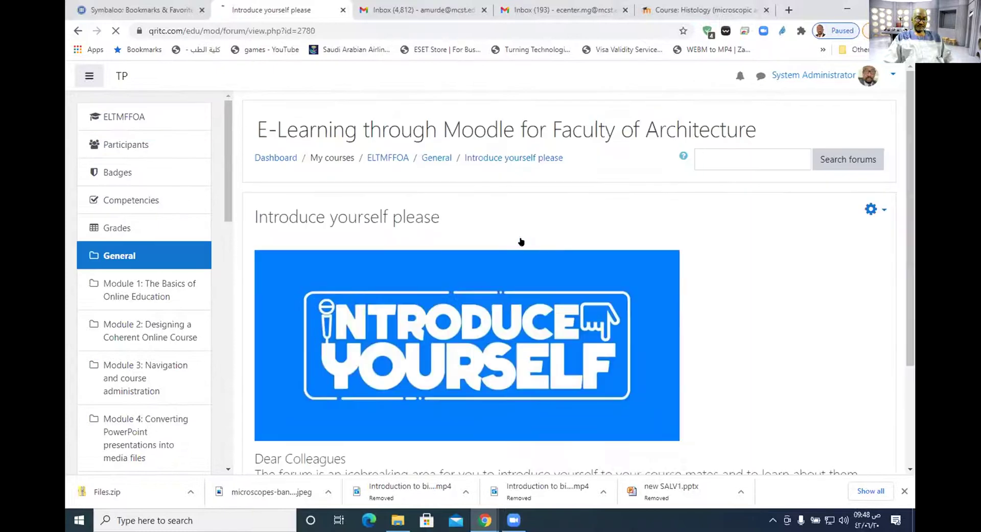
scroll(557, 248, down, 4)
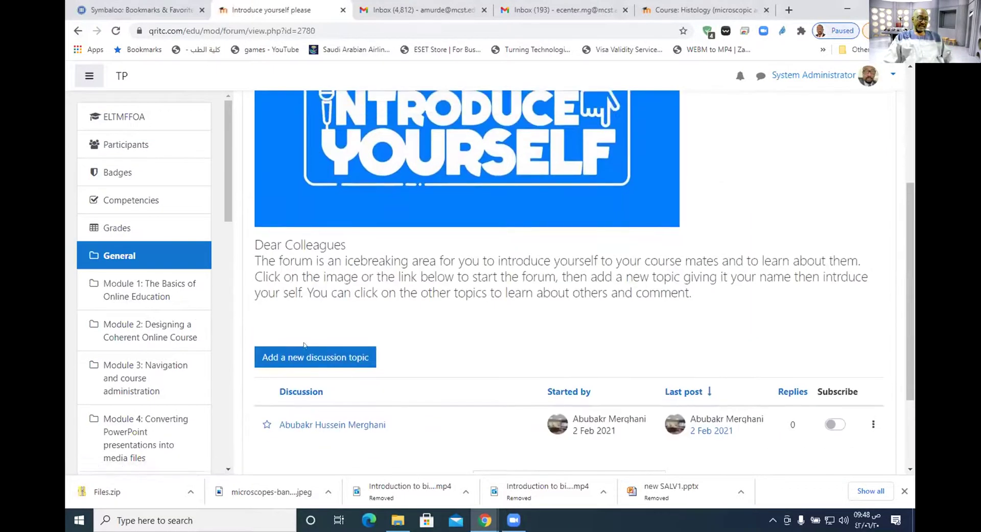
scroll(309, 353, down, 1)
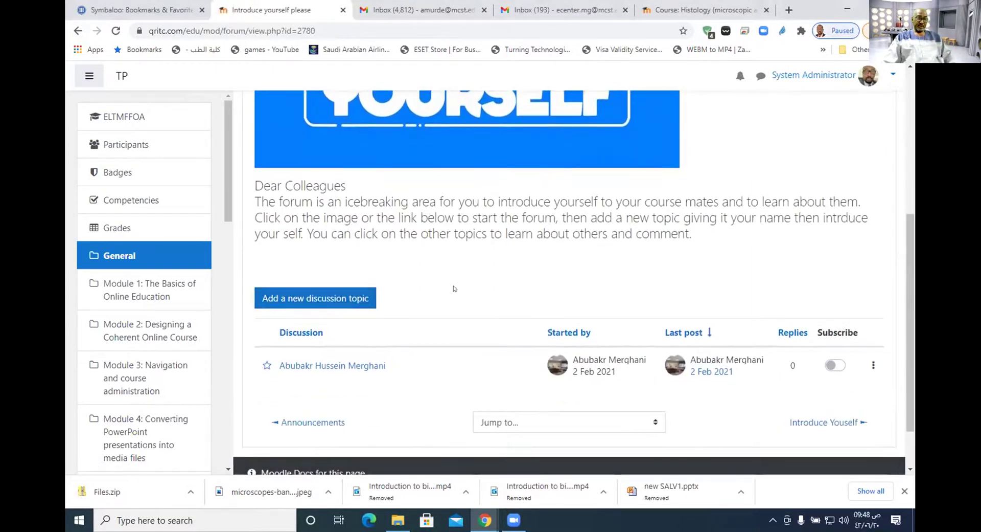
scroll(325, 232, down, 1)
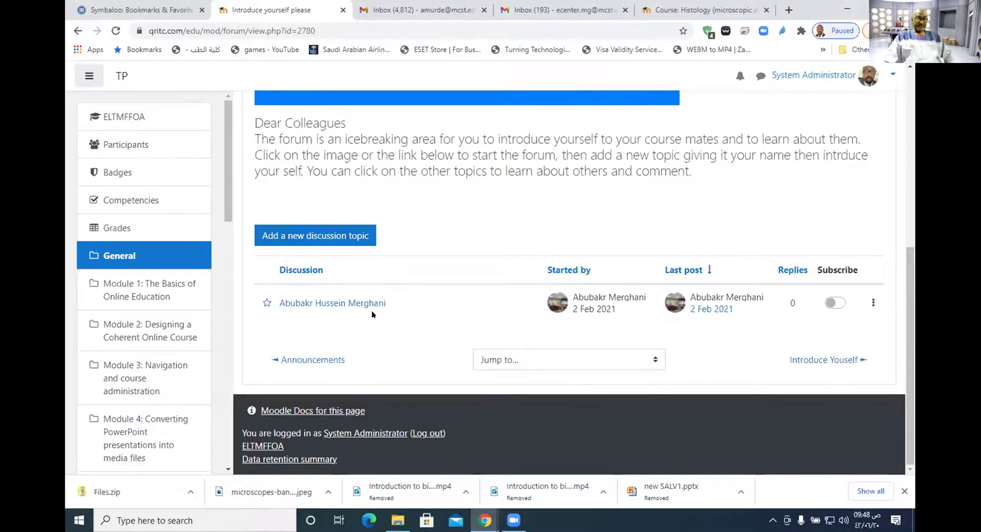
Open the colleague's introduction discussion in the forum and read the post.
click(357, 306)
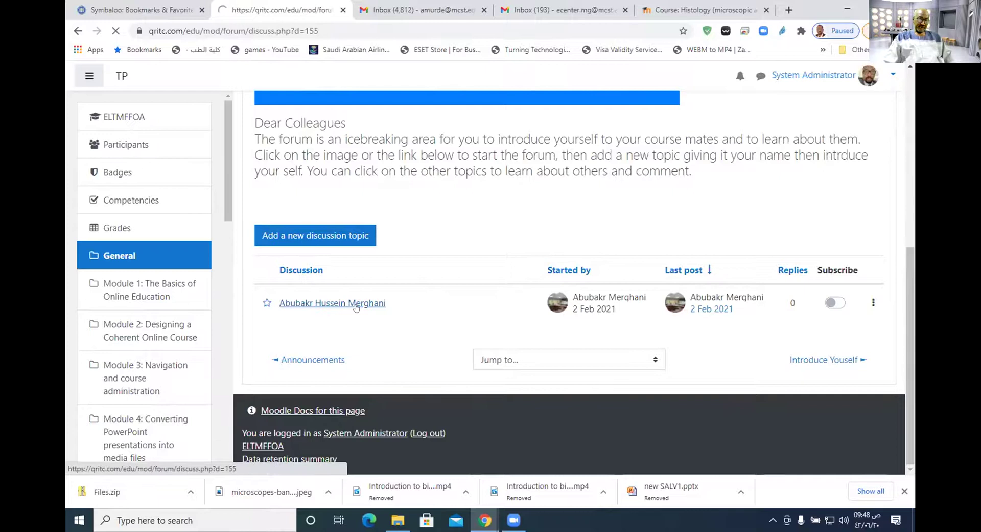
scroll(475, 260, down, 1)
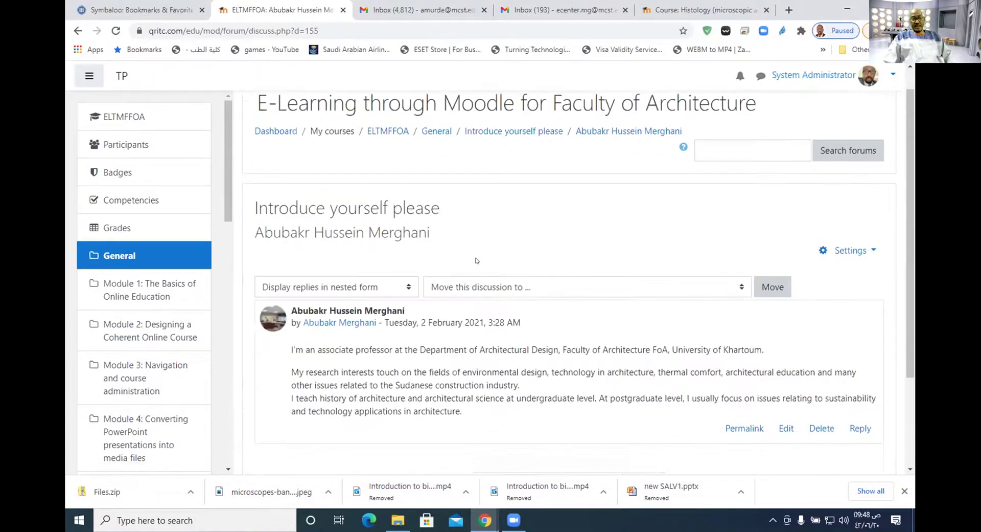
scroll(476, 260, down, 3)
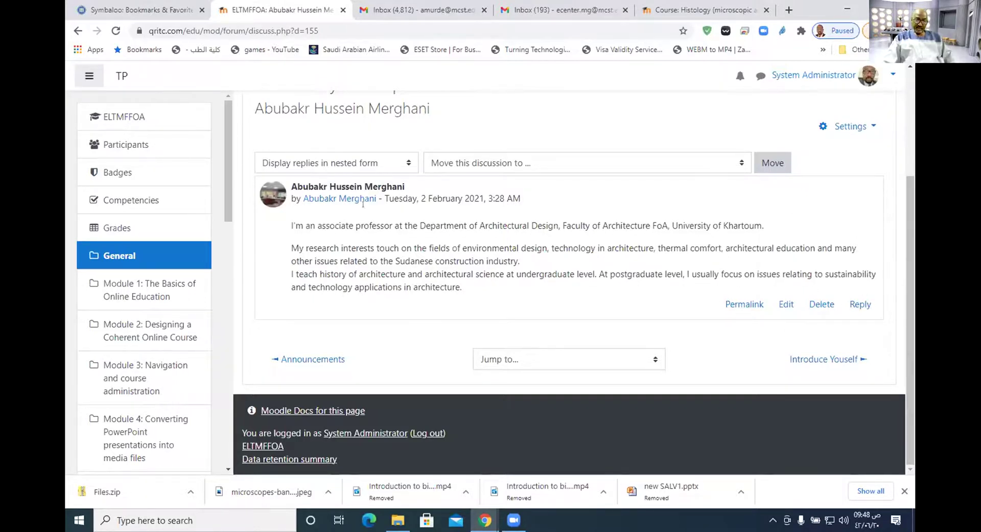
Start an advanced reply to the introduction post and review its message, attachment, notification and tag options.
click(855, 305)
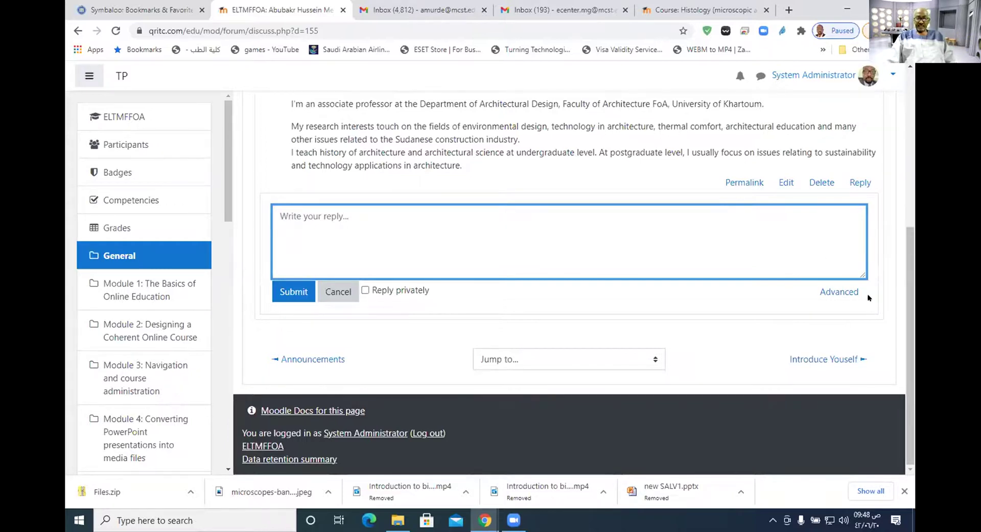
click(838, 295)
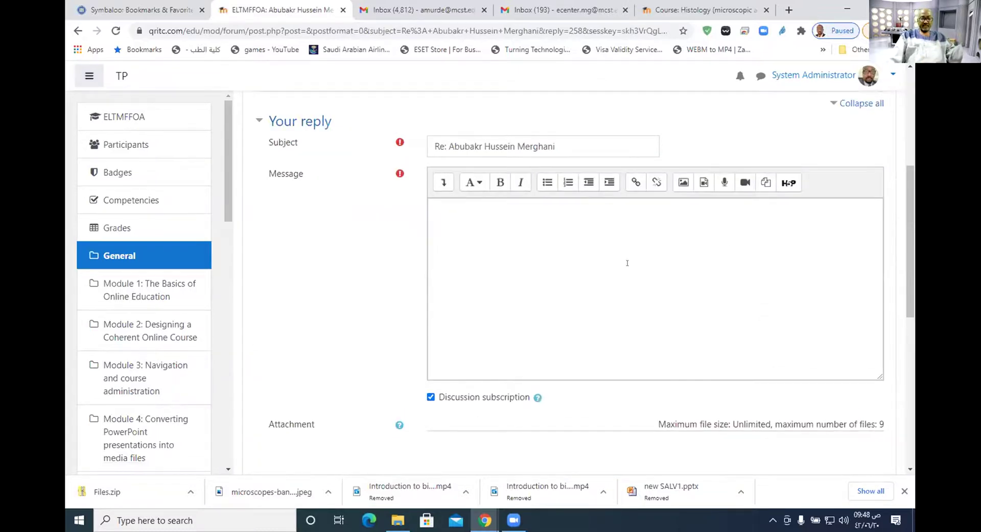
scroll(627, 260, down, 1)
scroll(589, 223, down, 1)
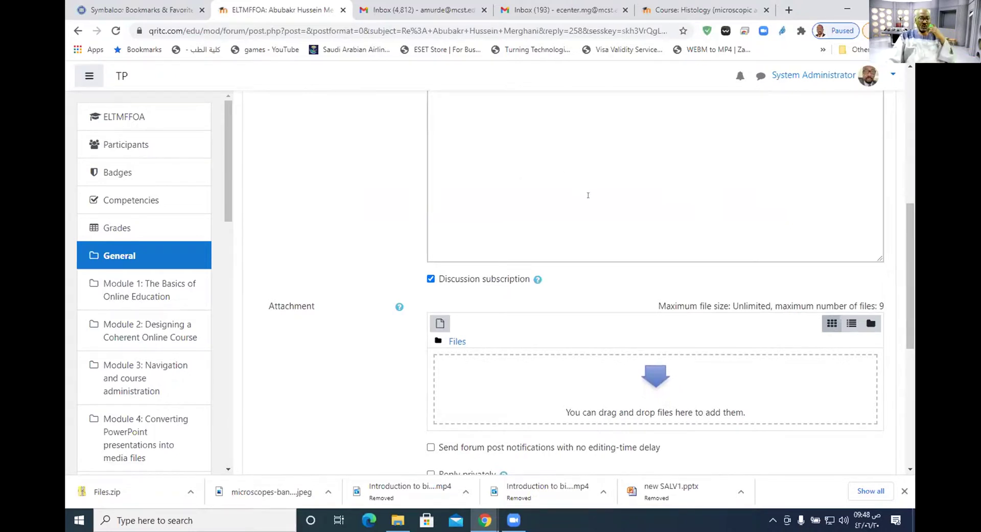
scroll(678, 148, down, 4)
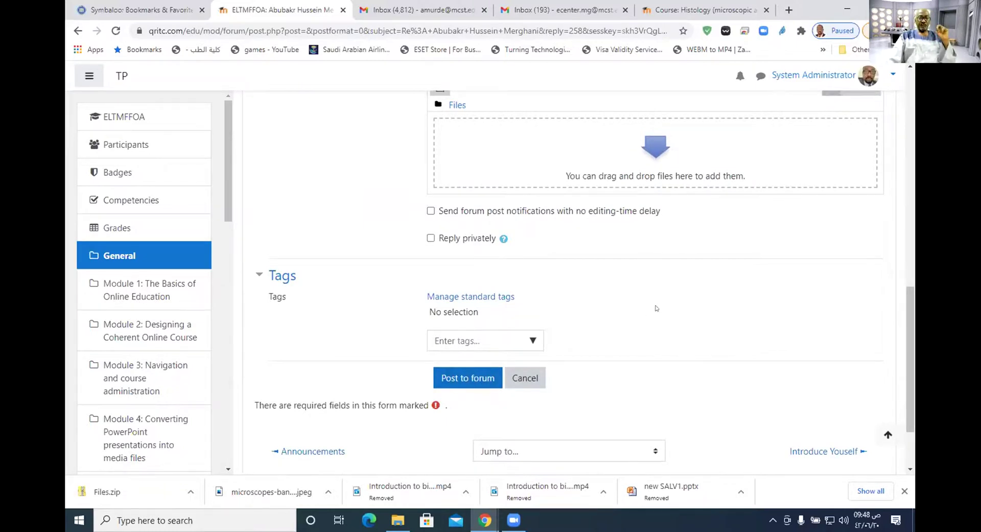
Enter "Billahi" as the reply message and post it to the forum.
scroll(659, 306, up, 6)
click(514, 253)
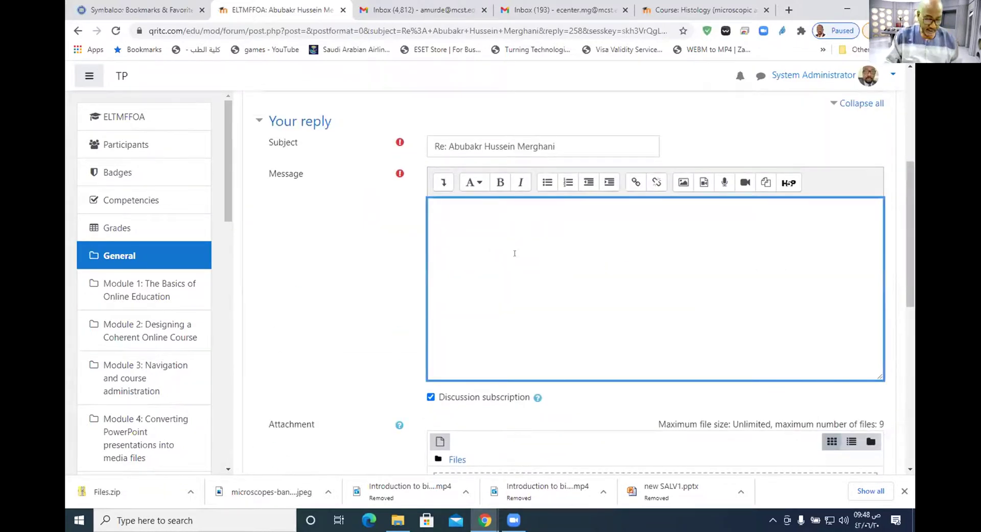
text(Billahi)
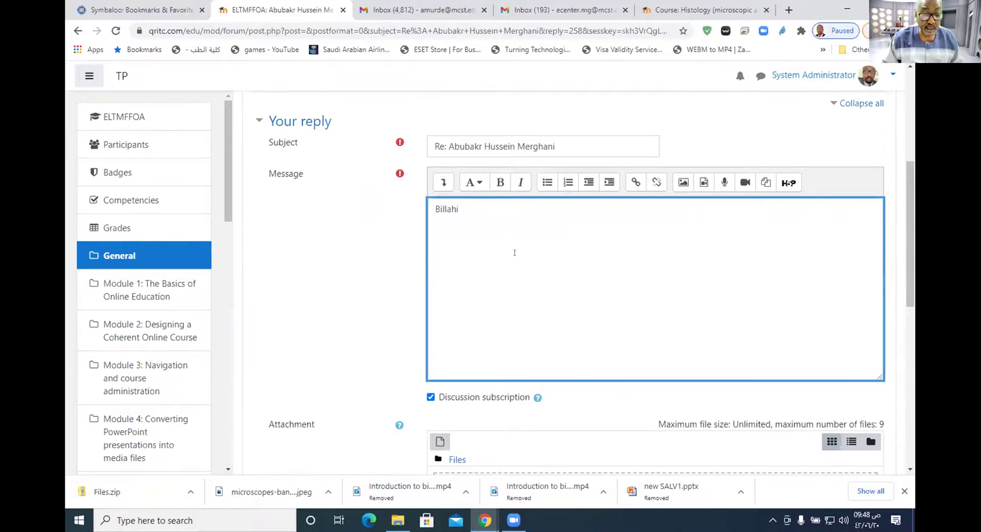
scroll(514, 251, down, 10)
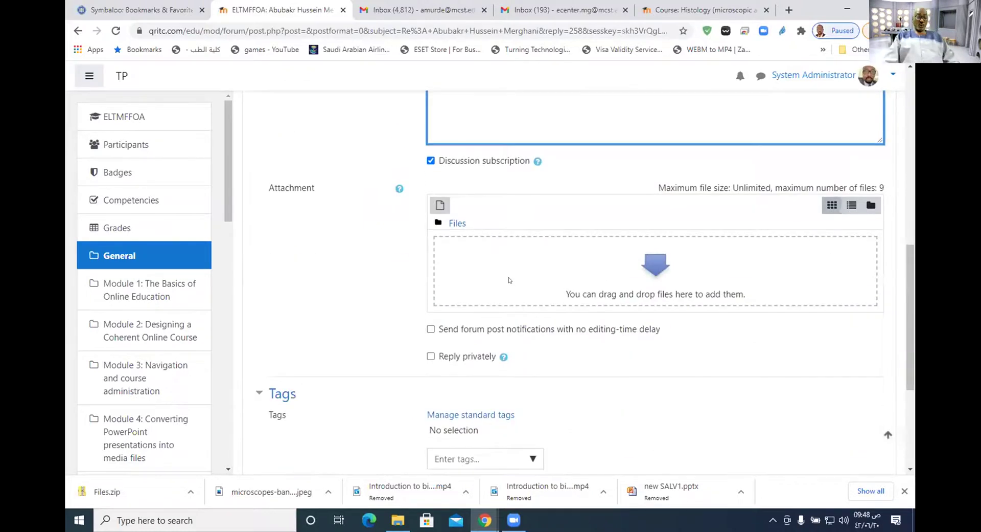
click(484, 288)
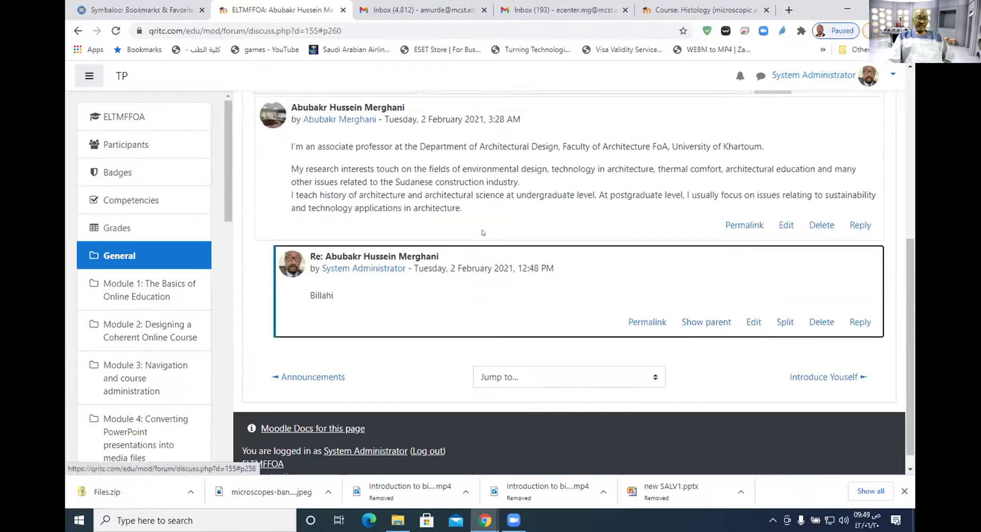
Review the posted reply beneath the original introduction in the discussion thread.
scroll(351, 277, up, 4)
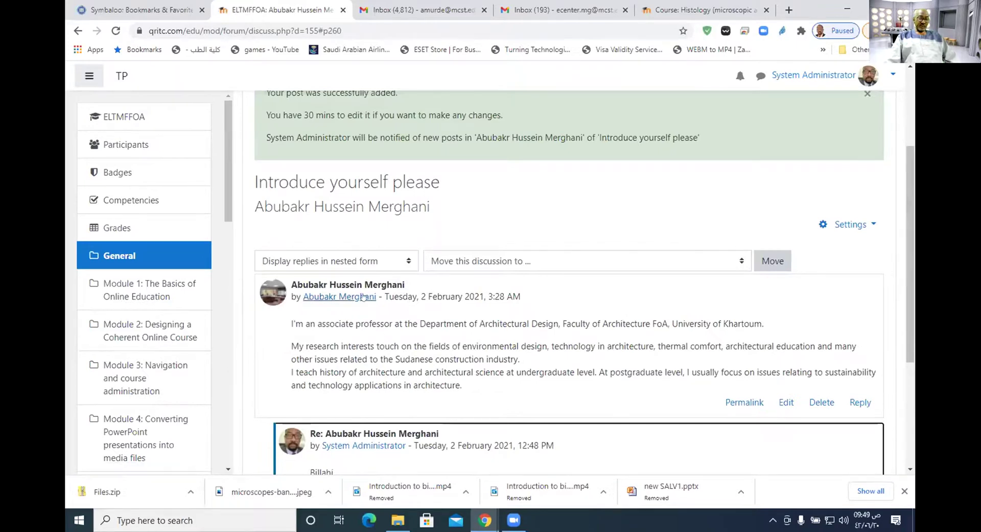
scroll(379, 277, down, 4)
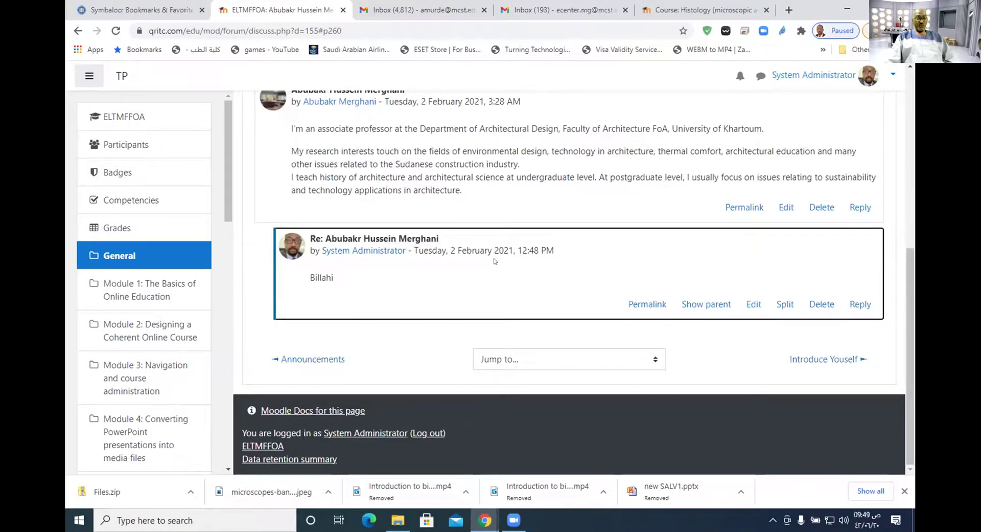
scroll(494, 261, up, 3)
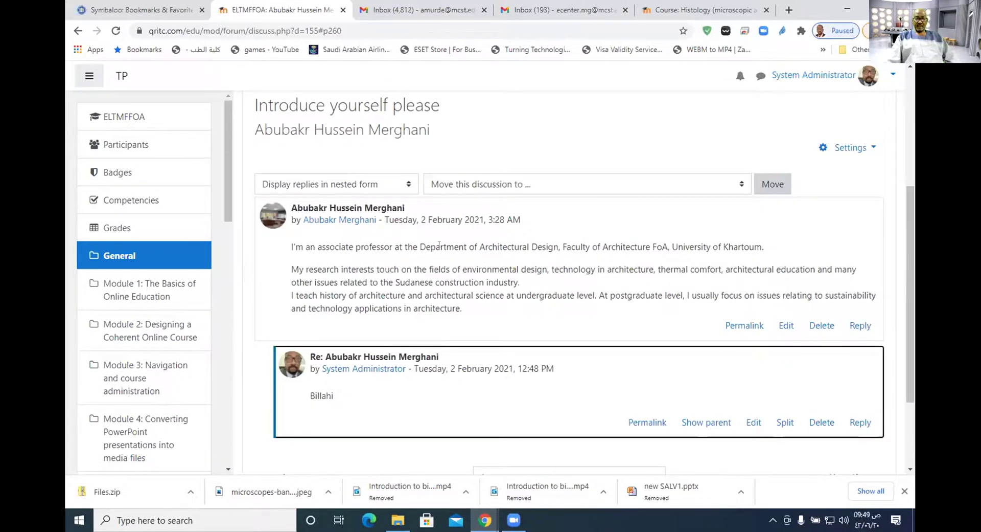
scroll(454, 263, down, 3)
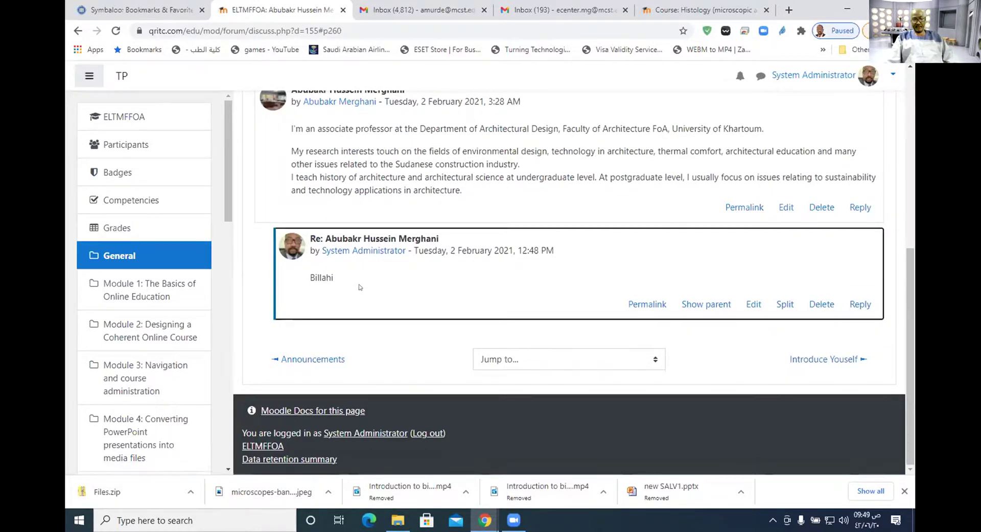
scroll(359, 287, up, 7)
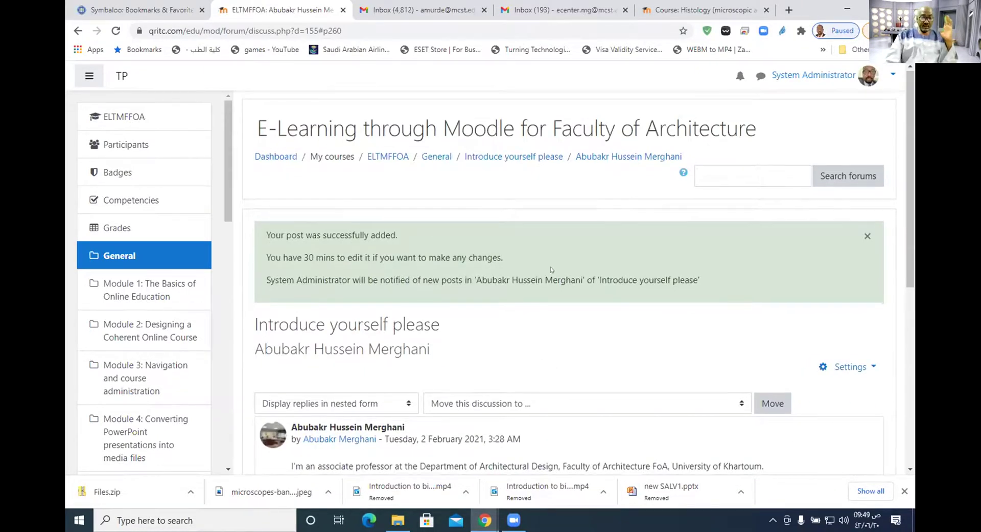
Return to the "Introduce yourself please" forum and review its introduction text and discussion list with the reply information.
scroll(551, 270, down, 2)
scroll(550, 269, up, 2)
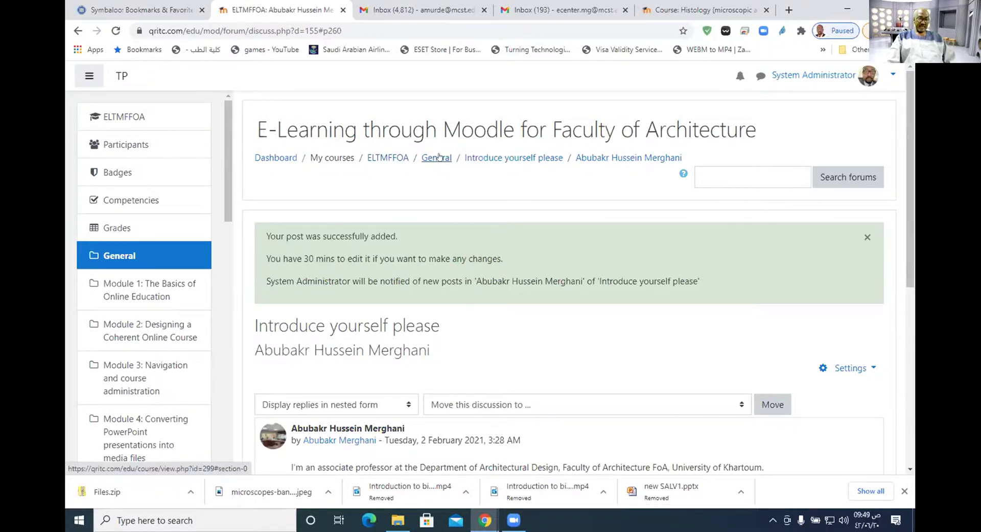
click(541, 158)
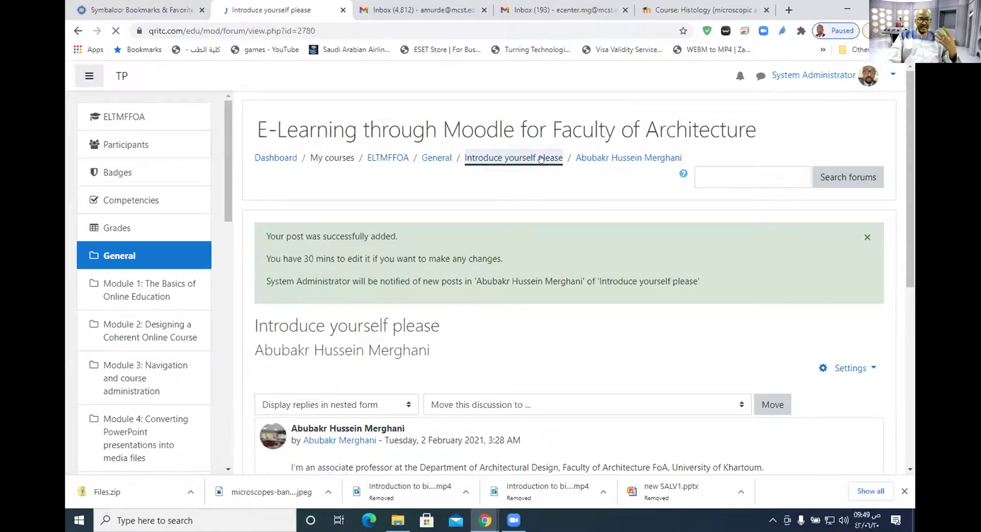
scroll(639, 271, down, 2)
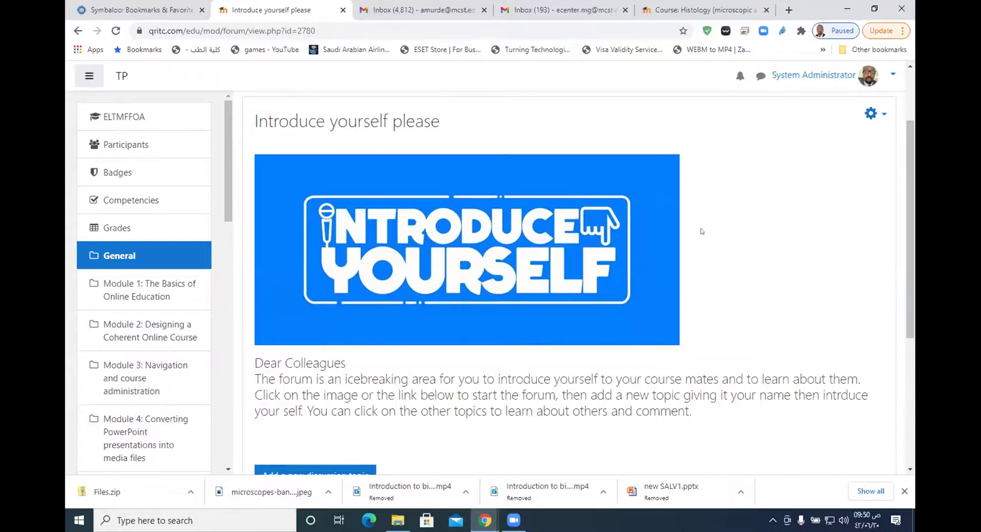
scroll(702, 230, down, 5)
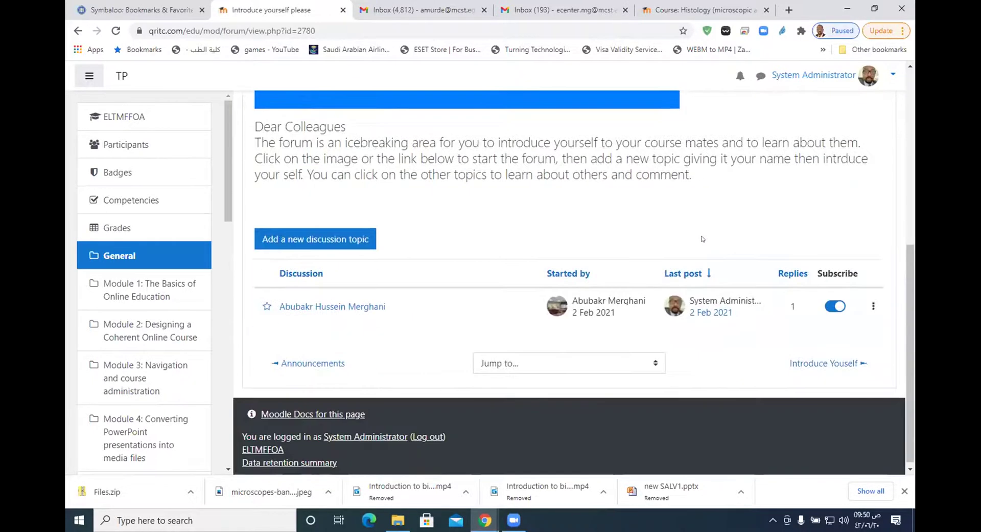
scroll(702, 240, up, 3)
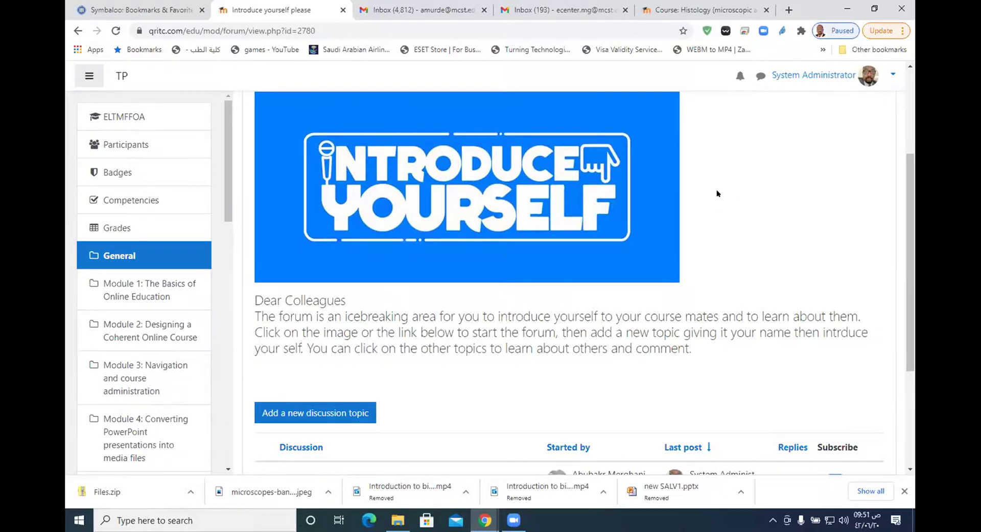
scroll(719, 194, down, 2)
scroll(571, 224, down, 1)
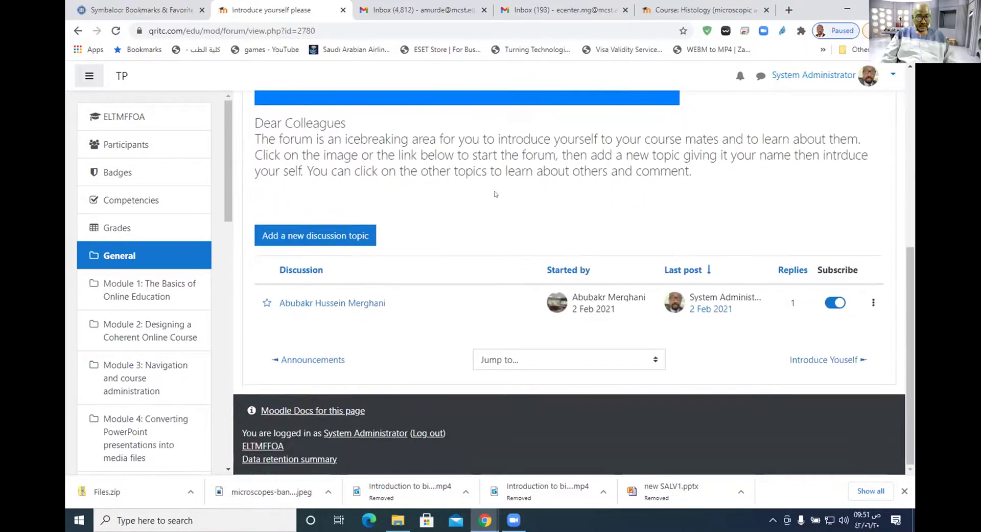
scroll(468, 201, up, 1)
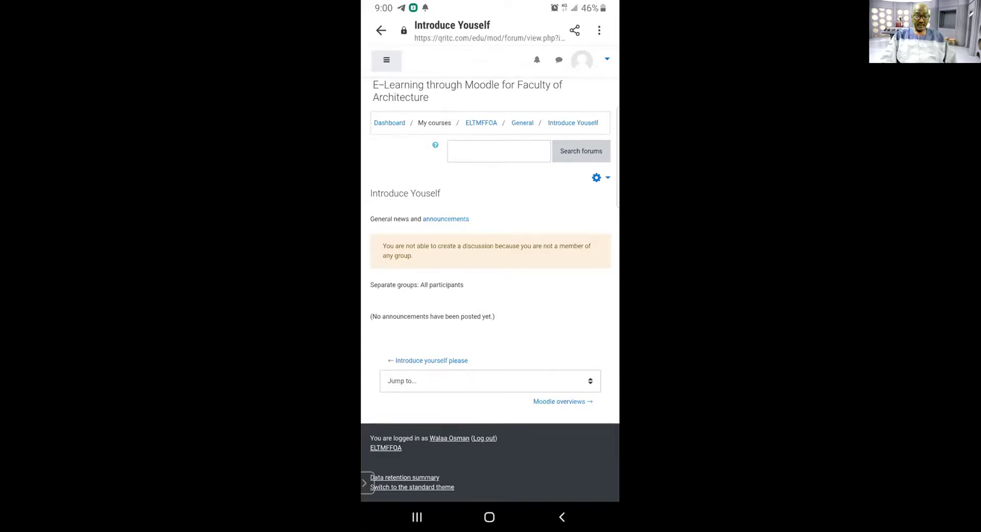
Open the recent apps overview on the phone from the "Introduce Youself" forum page.
click(417, 517)
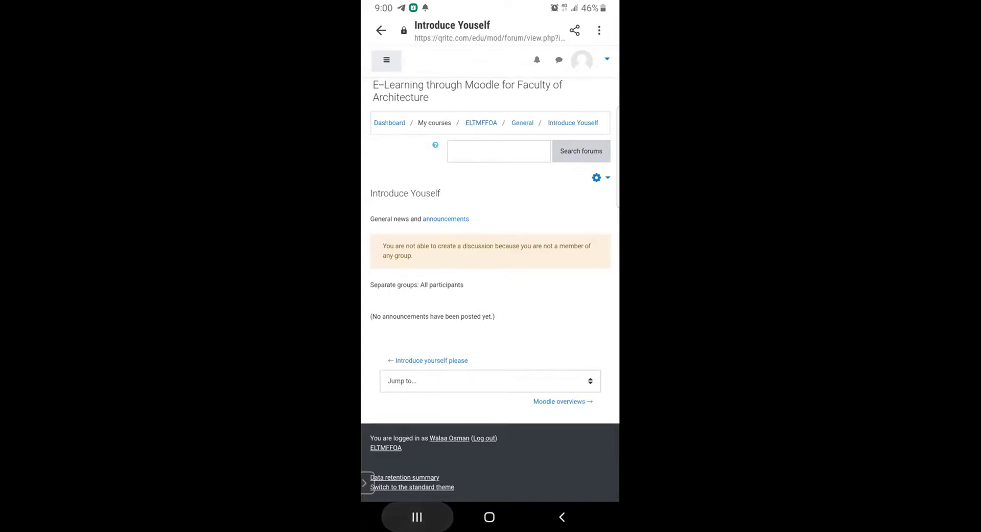